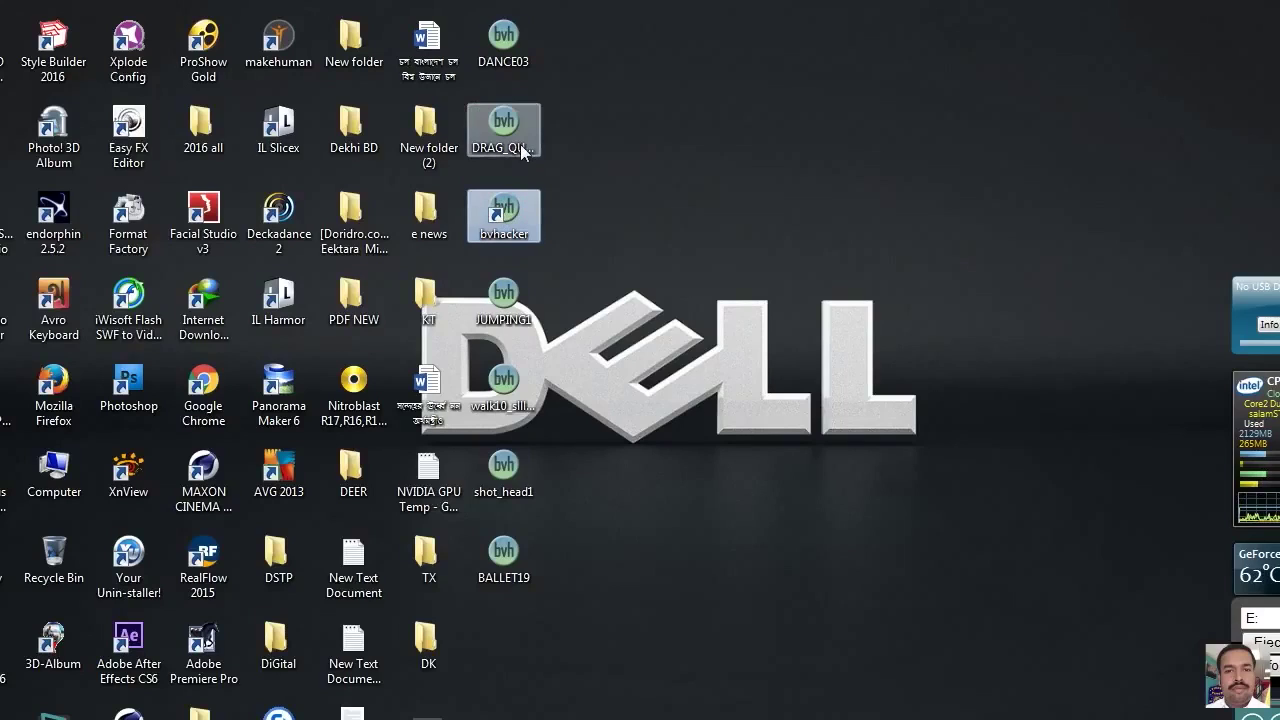
- Open the walk10 motion file from the desktop in bvhacker, play its animation, and view the skeleton from different angles
click(504, 382)
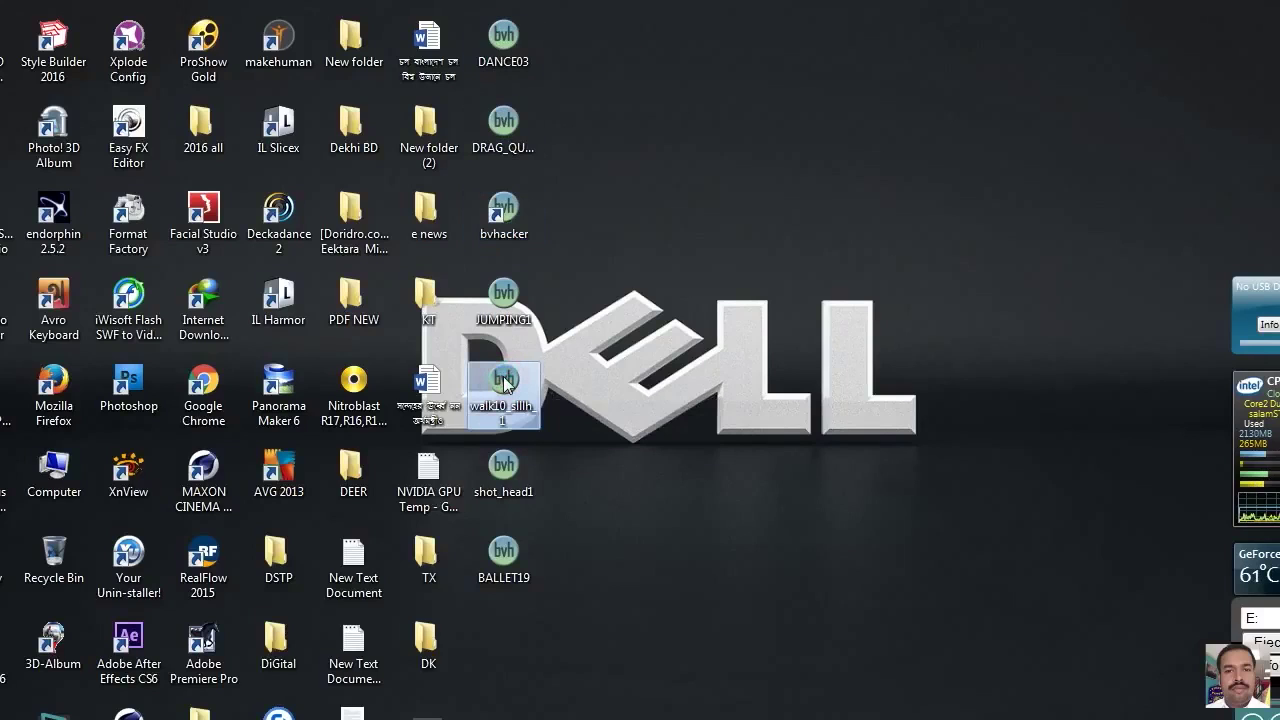
double_click(503, 376)
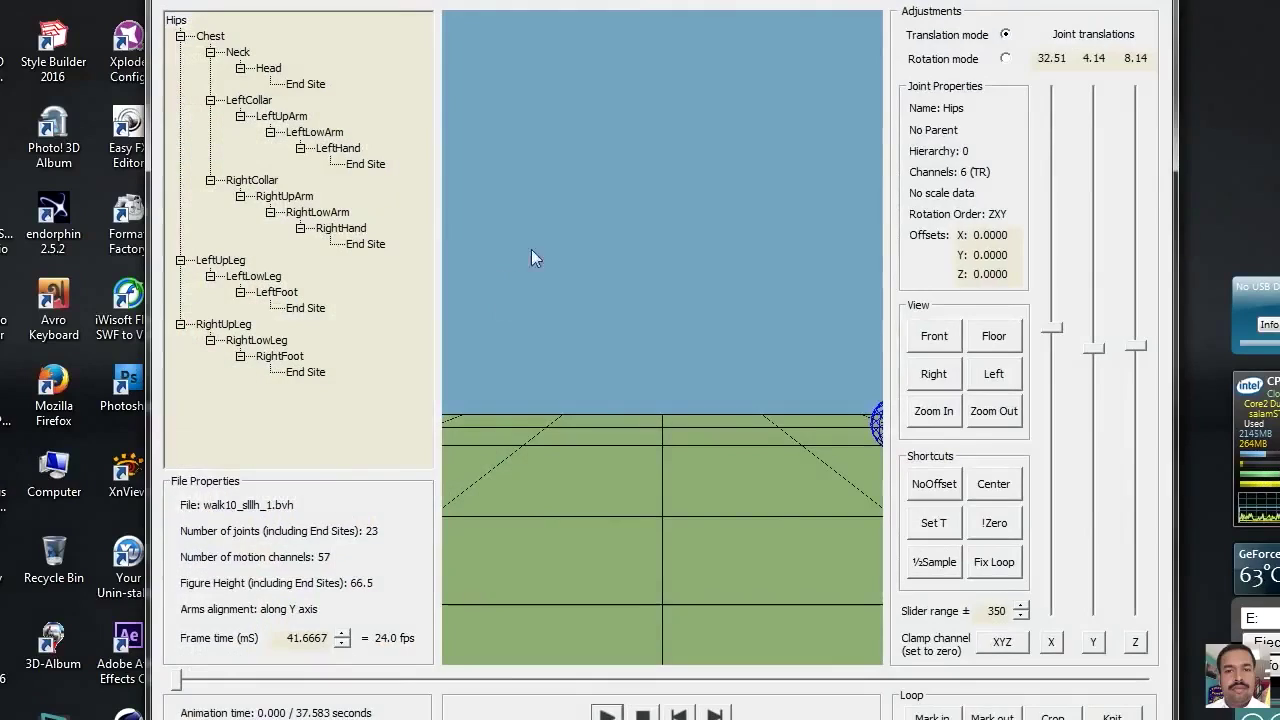
drag(643, 529, 808, 526)
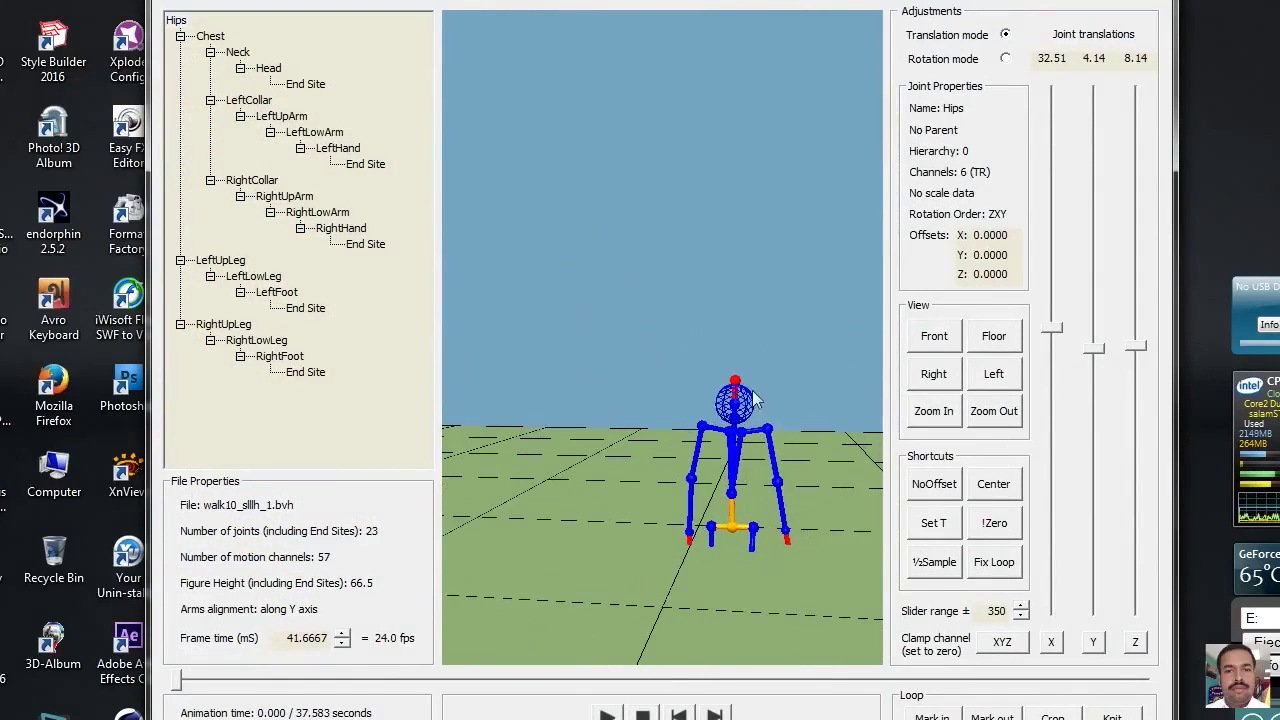
drag(729, 491, 707, 278)
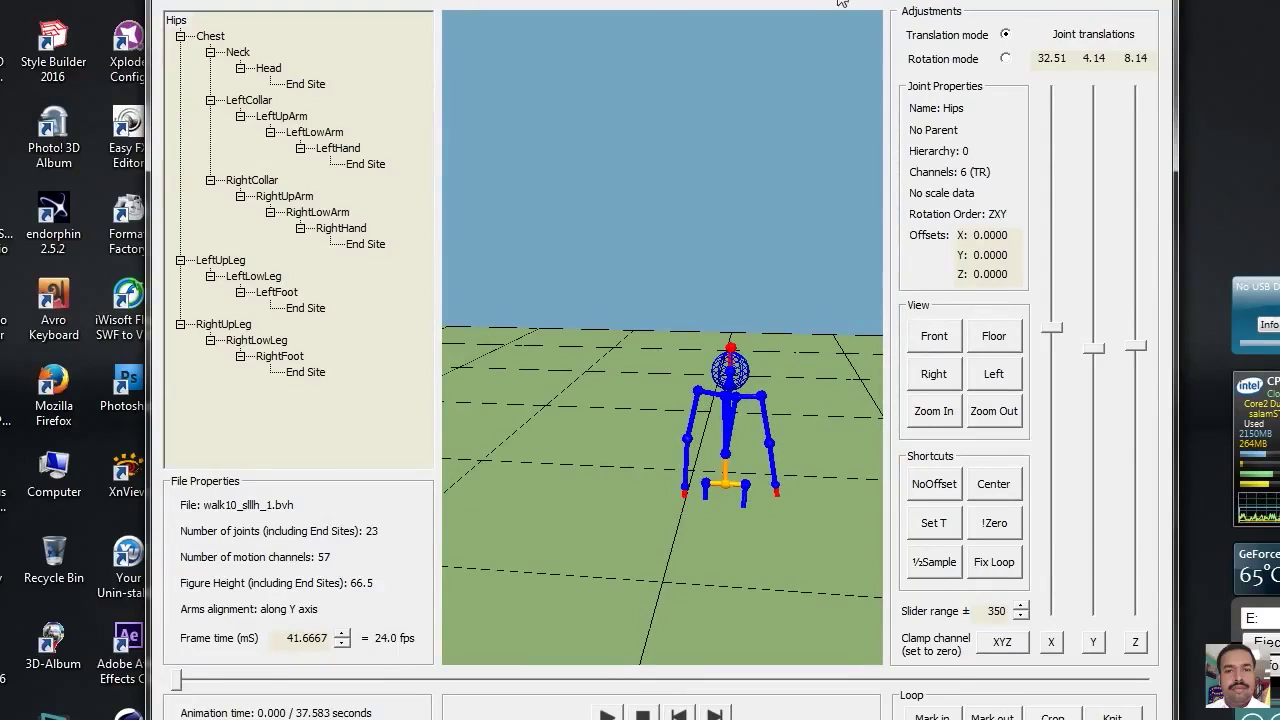
drag(273, 4, 245, 2)
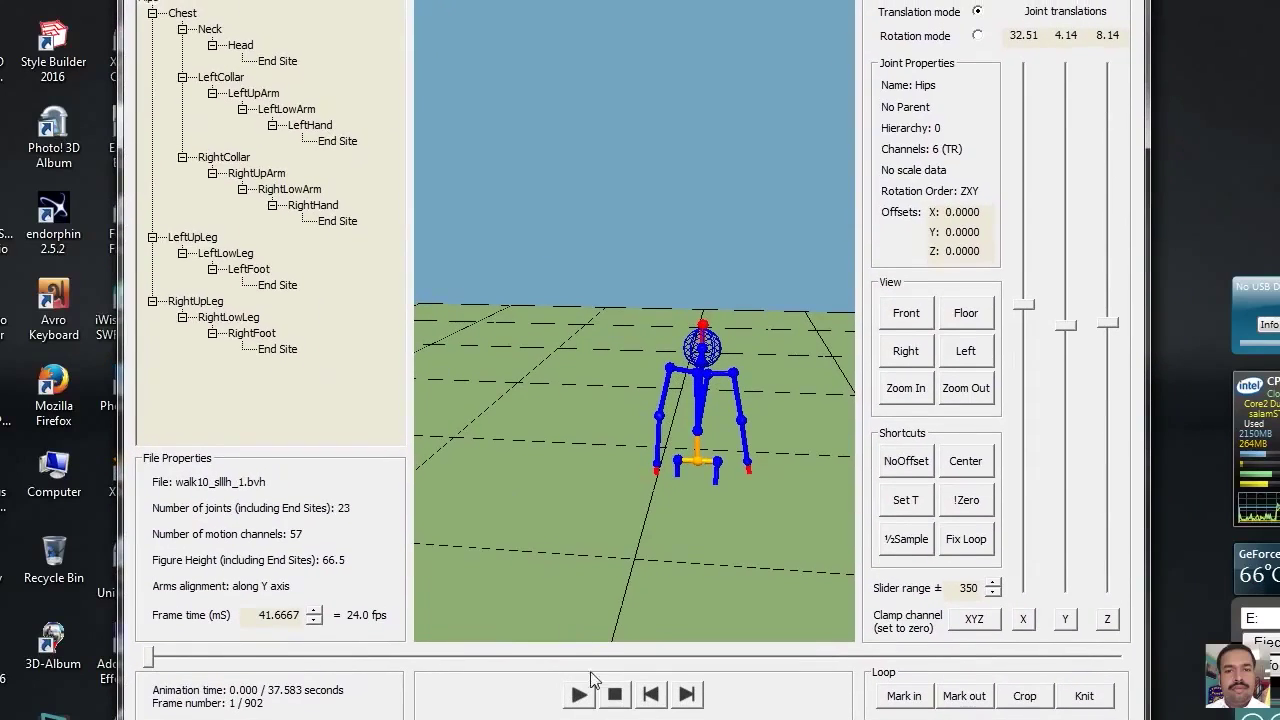
click(577, 695)
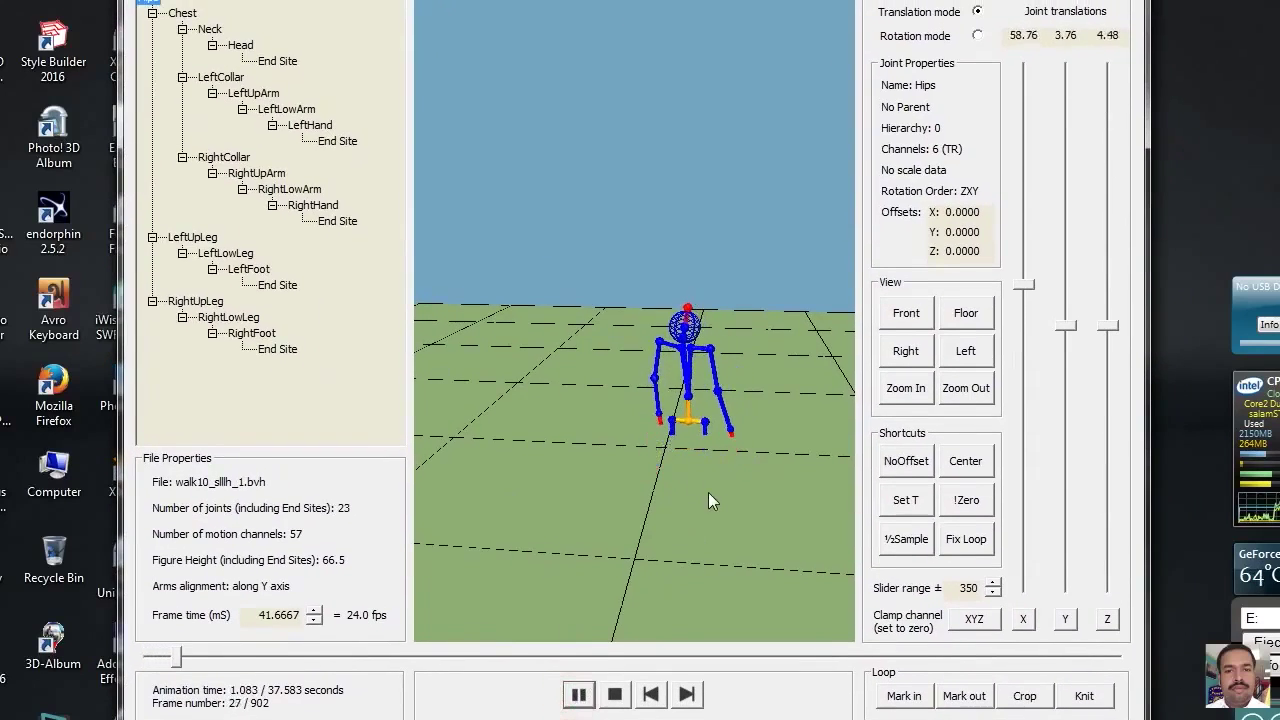
mouse_move(670, 489)
mouse_down()
mouse_move(660, 449)
mouse_move(694, 492)
mouse_move(643, 514)
mouse_move(678, 500)
mouse_up()
drag(703, 314, 759, 375)
mouse_move(666, 386)
mouse_down()
mouse_move(619, 389)
mouse_move(666, 366)
mouse_move(680, 400)
mouse_up()
- Show bvhacker's version and copyright information, dismiss it, and close the program
drag(461, 2, 479, 222)
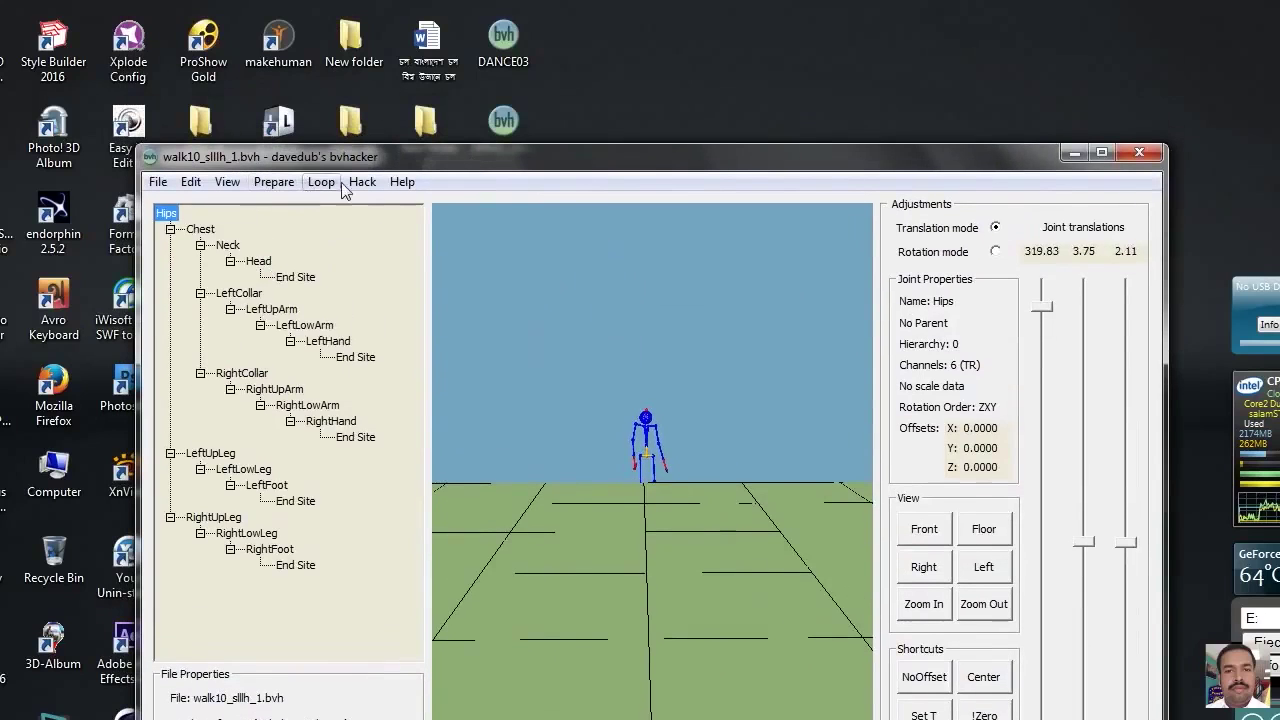
click(405, 183)
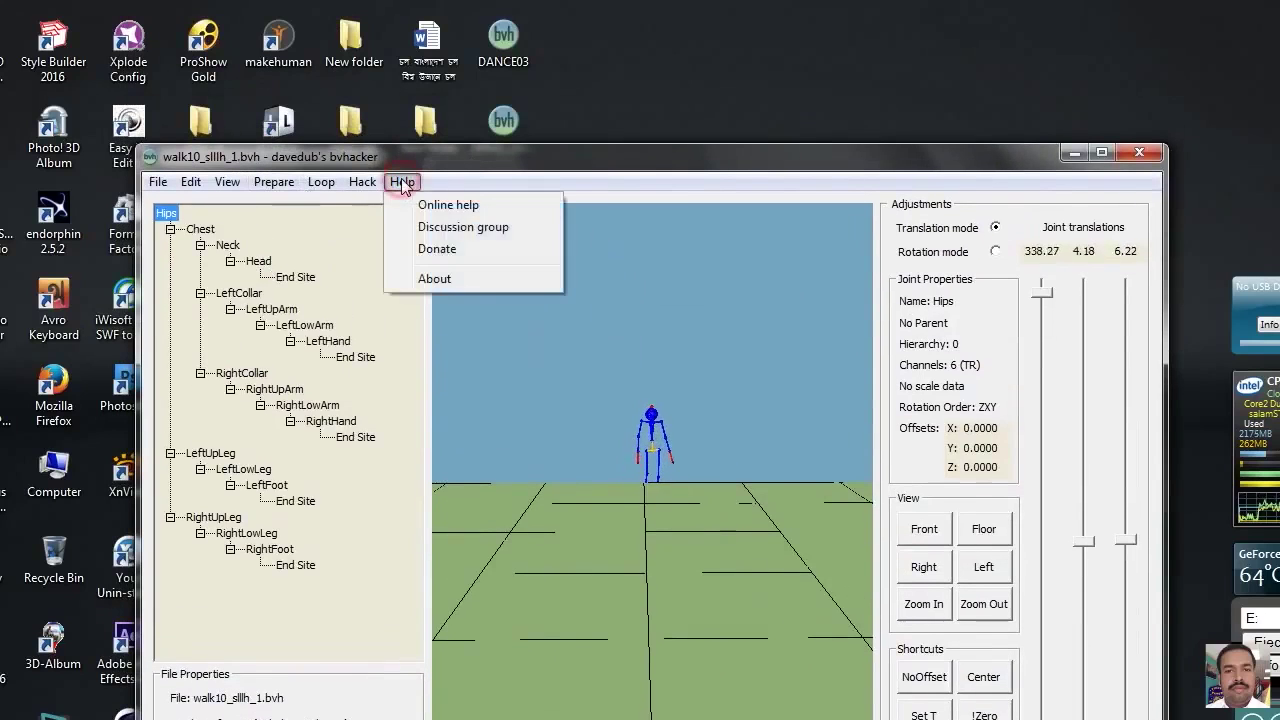
click(457, 278)
drag(593, 502, 605, 395)
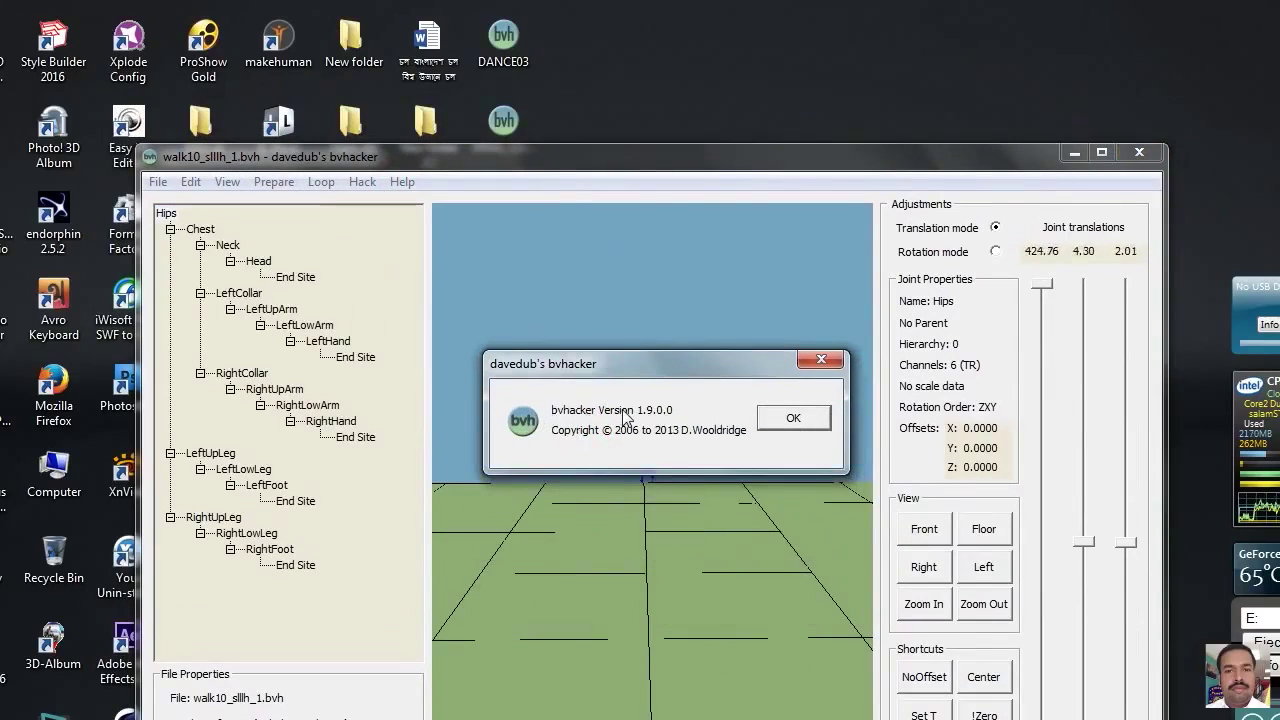
drag(652, 366, 633, 540)
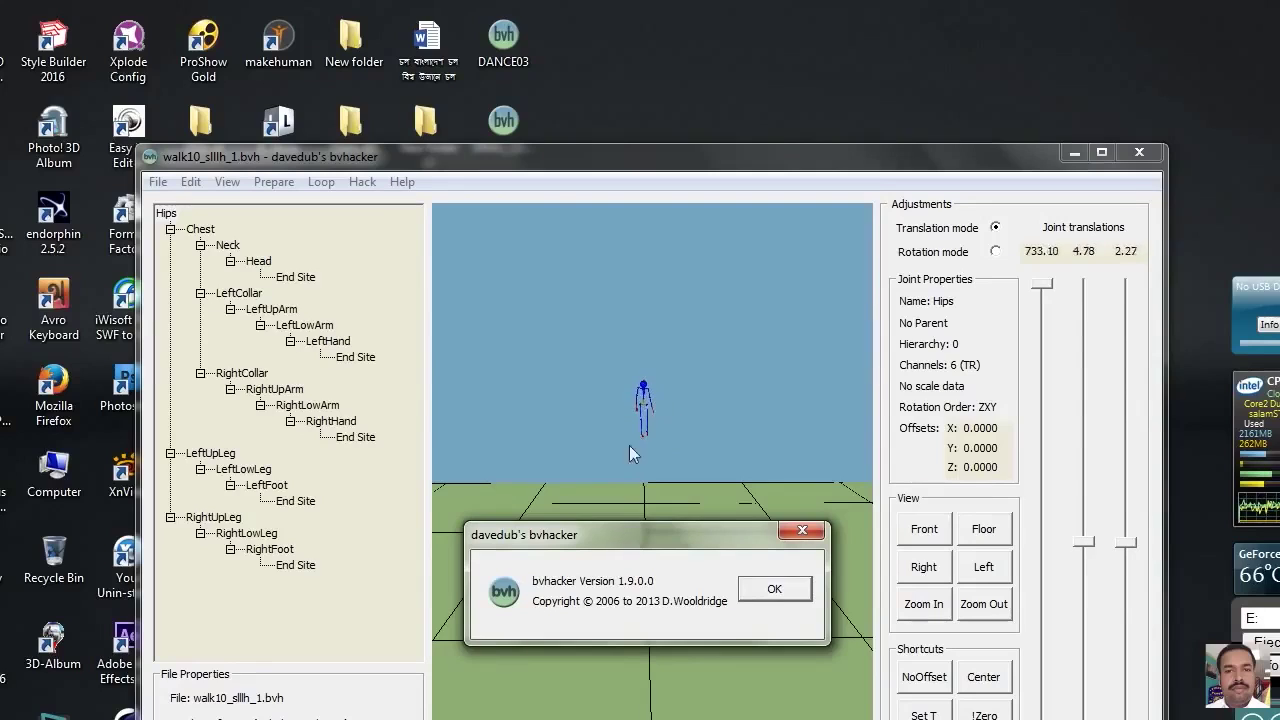
drag(614, 535, 696, 503)
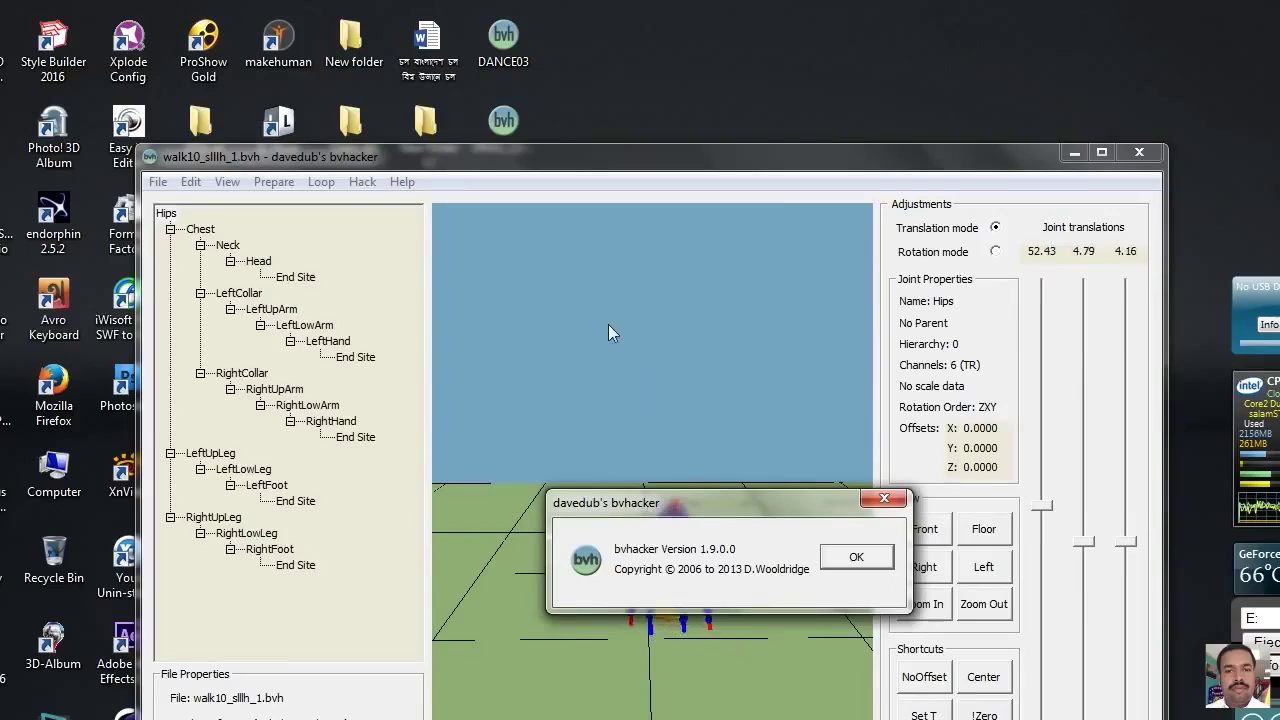
drag(630, 503, 308, 373)
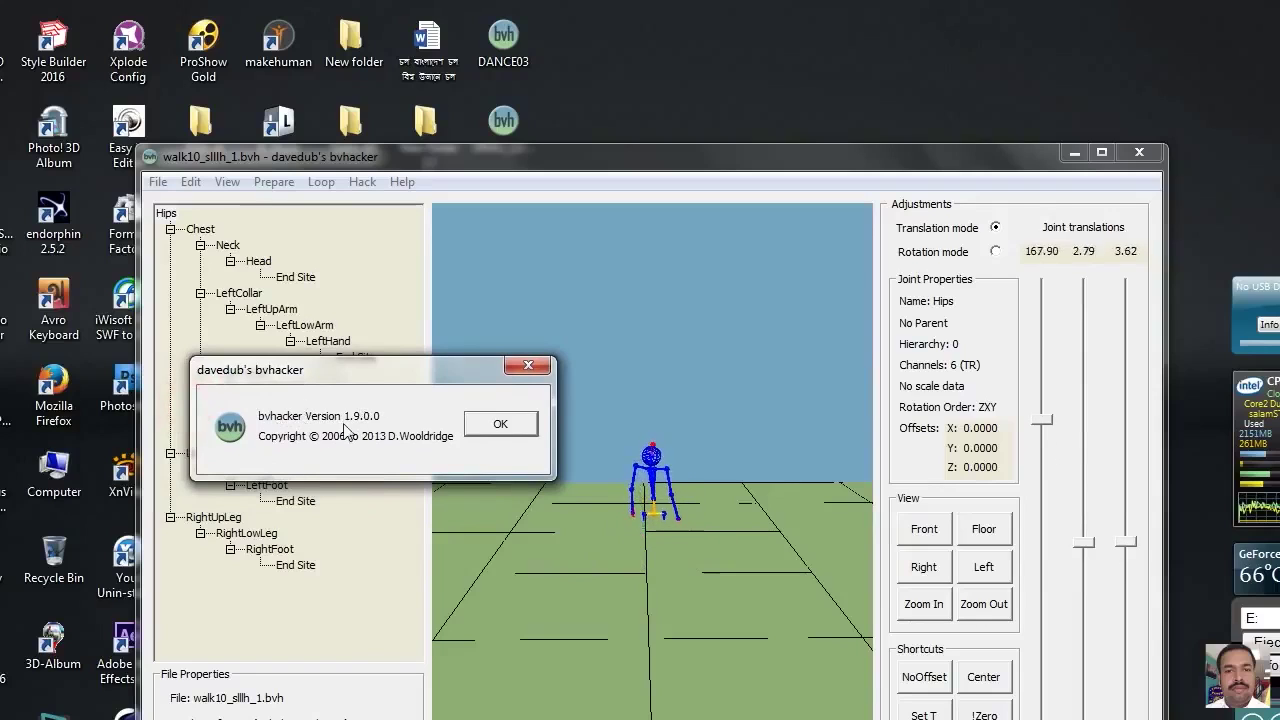
drag(404, 370, 369, 321)
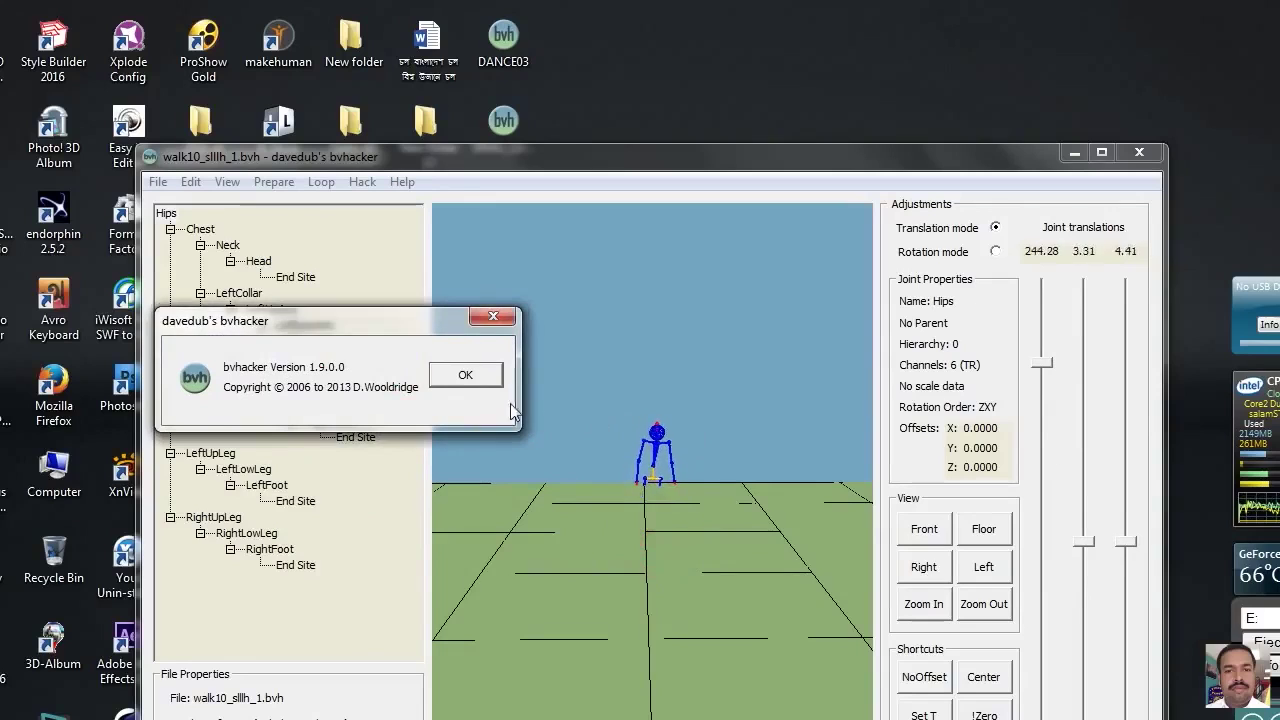
click(468, 374)
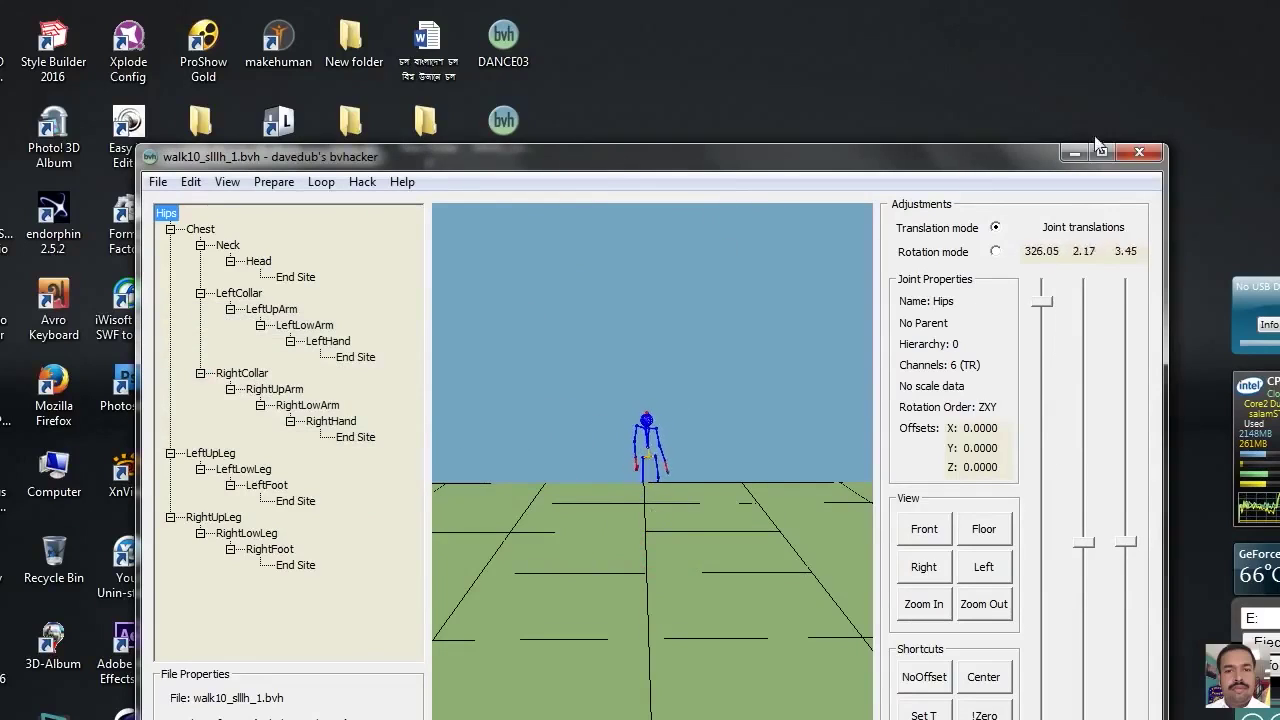
click(1152, 151)
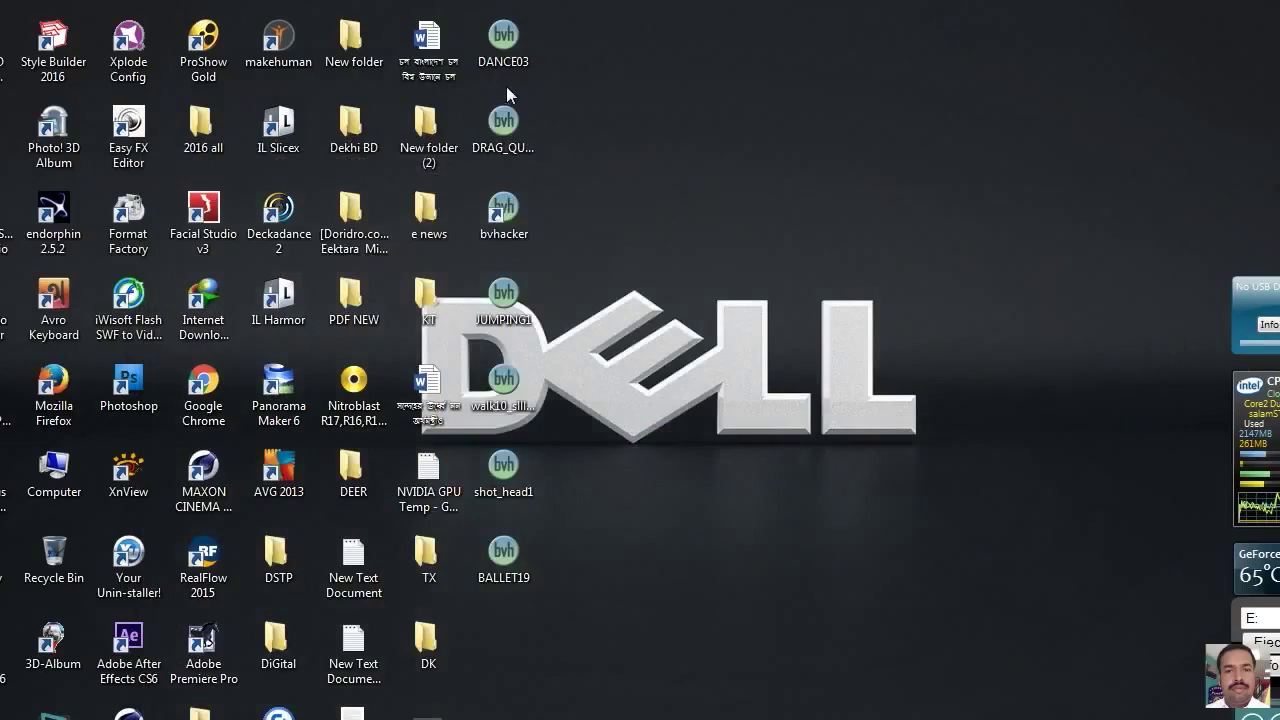
- Open the BALLET19 motion file from the desktop, play its animation from several angles, and close bvhacker
double_click(512, 566)
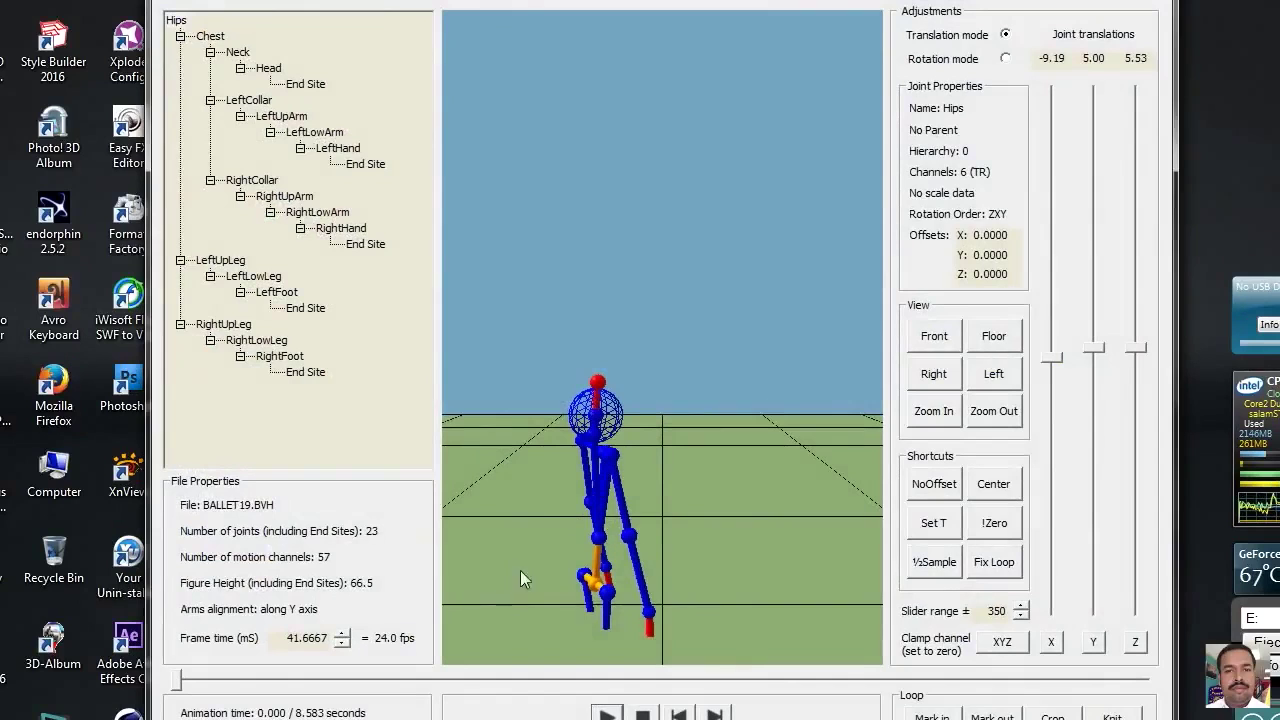
click(604, 712)
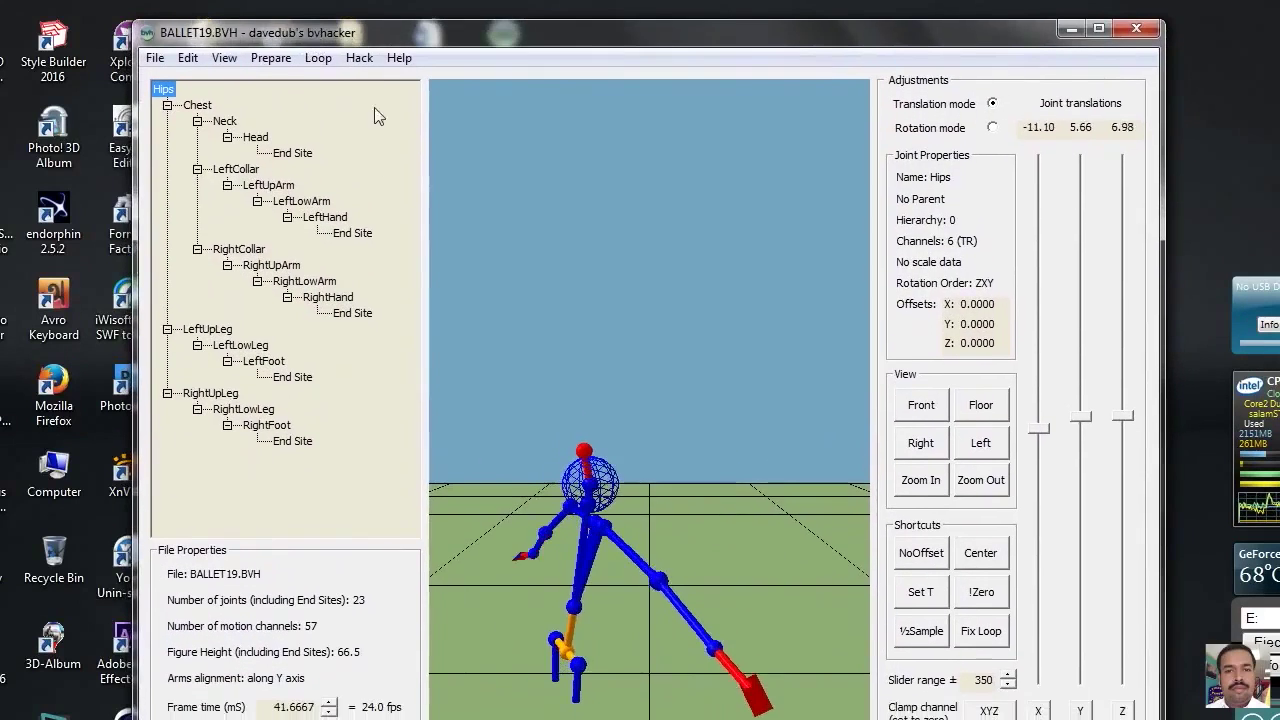
drag(711, 361, 529, 370)
drag(576, 441, 664, 440)
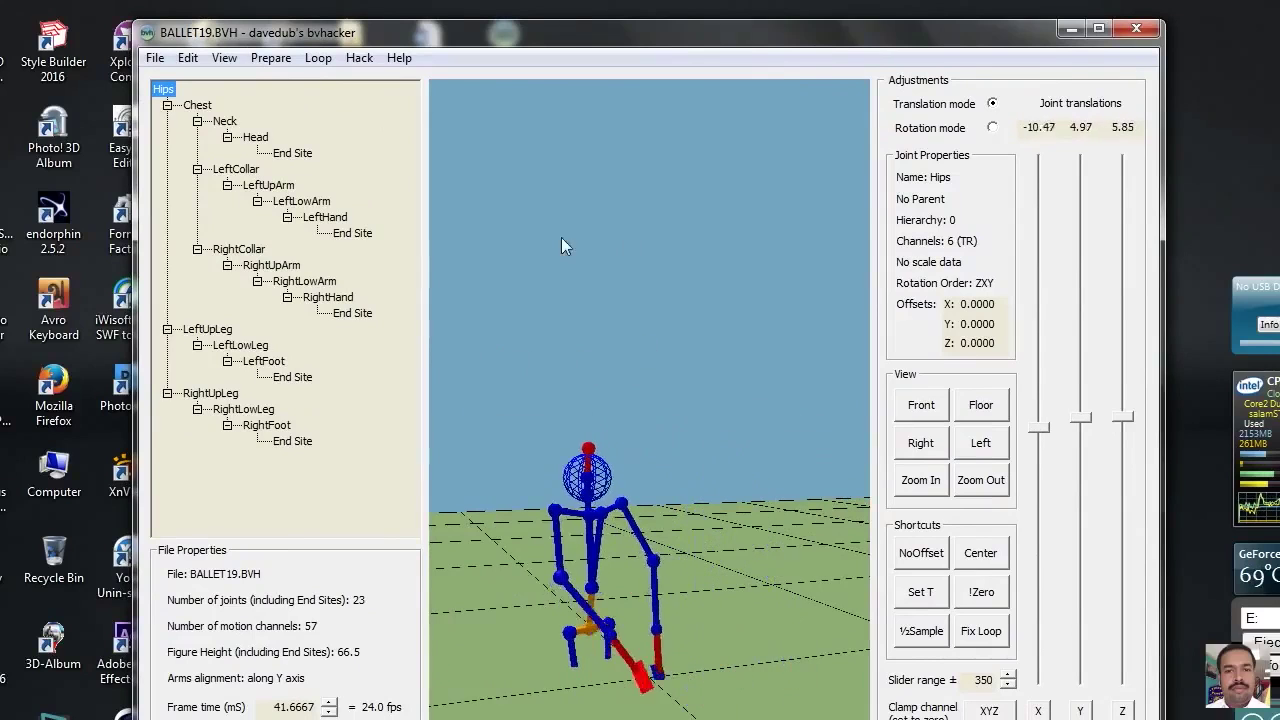
click(1134, 32)
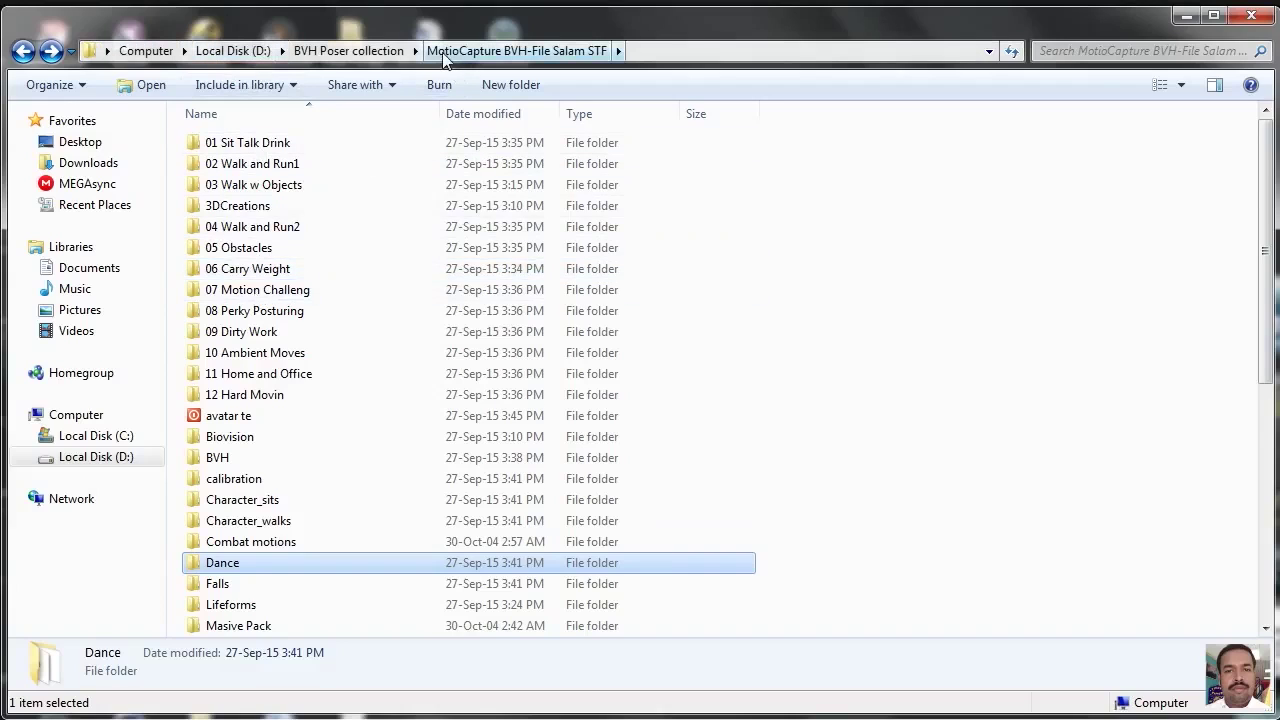
- In Windows Explorer, browse the MotioCapture BVH-File Salam STF folder inside BVH Poser collection and open its 3DCreations subfolder
click(349, 50)
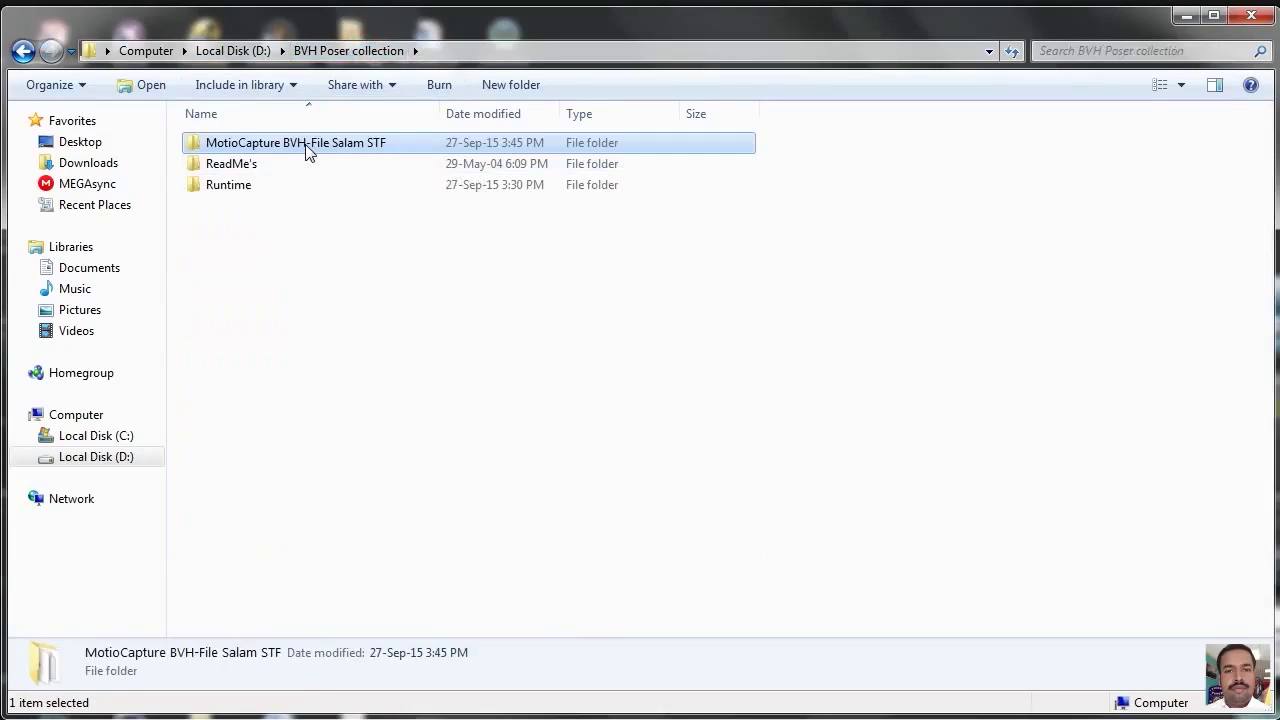
double_click(333, 146)
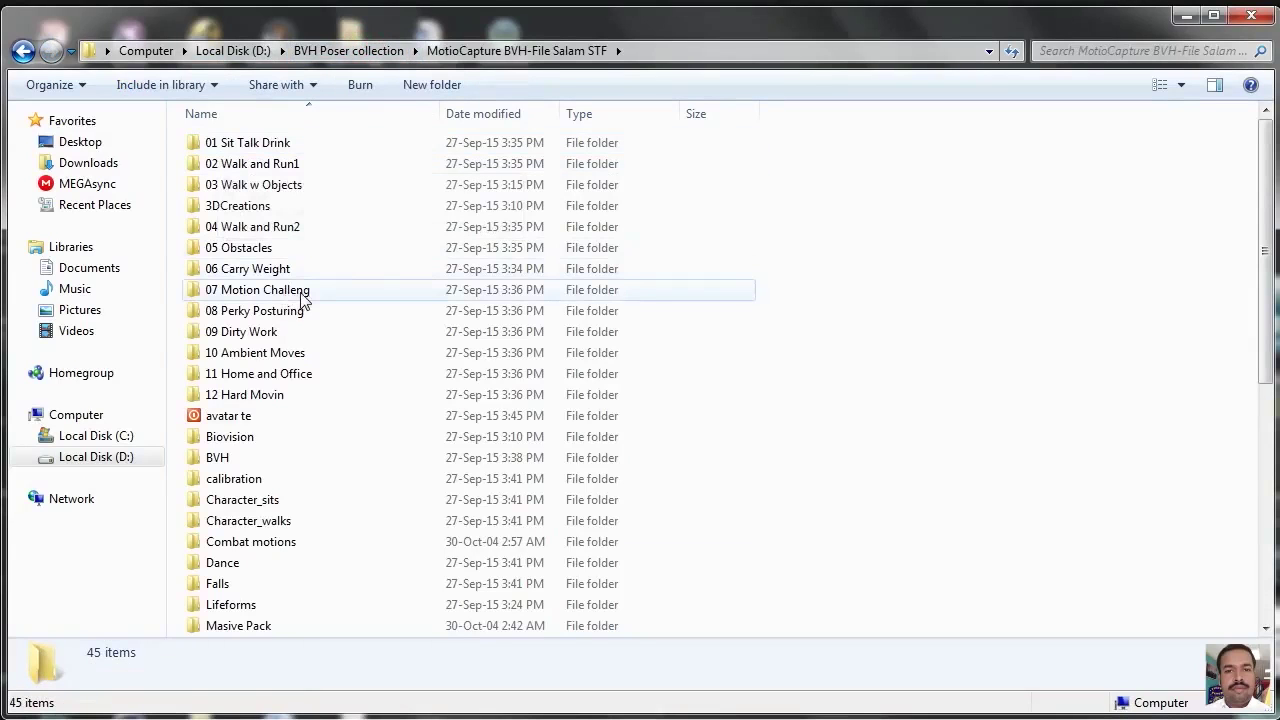
click(251, 144)
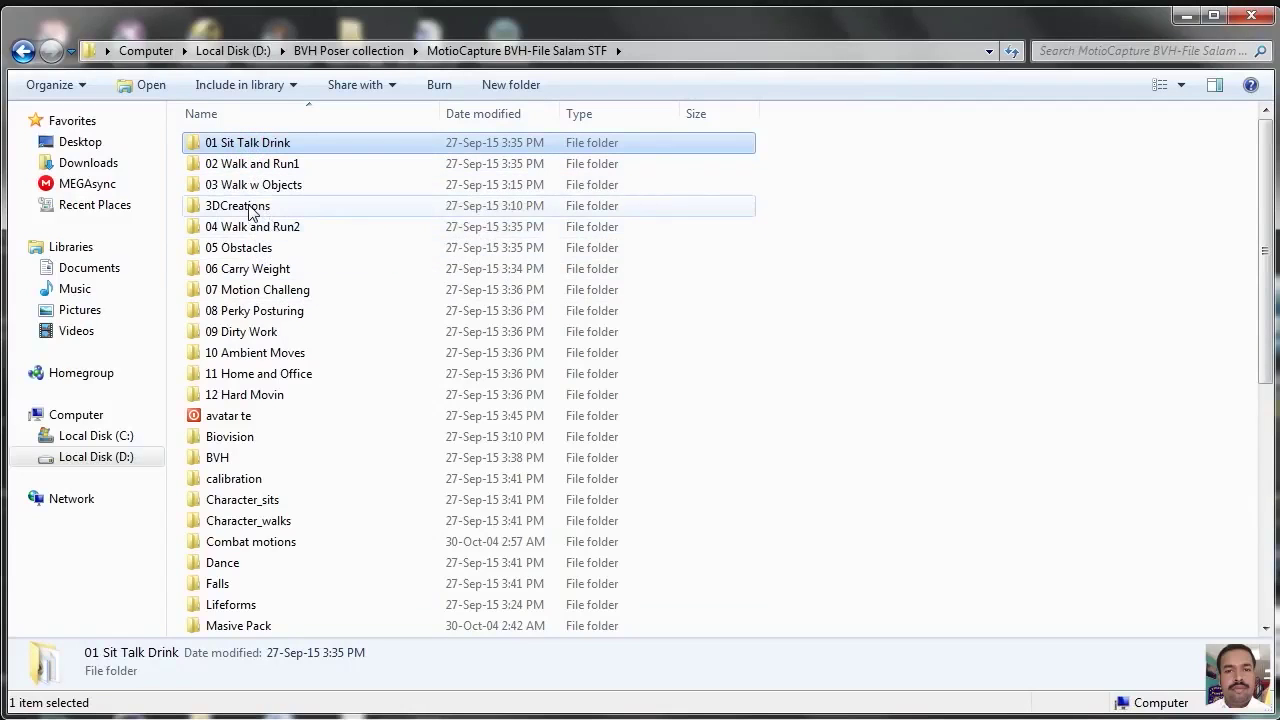
double_click(248, 205)
scroll(260, 331, down, 1)
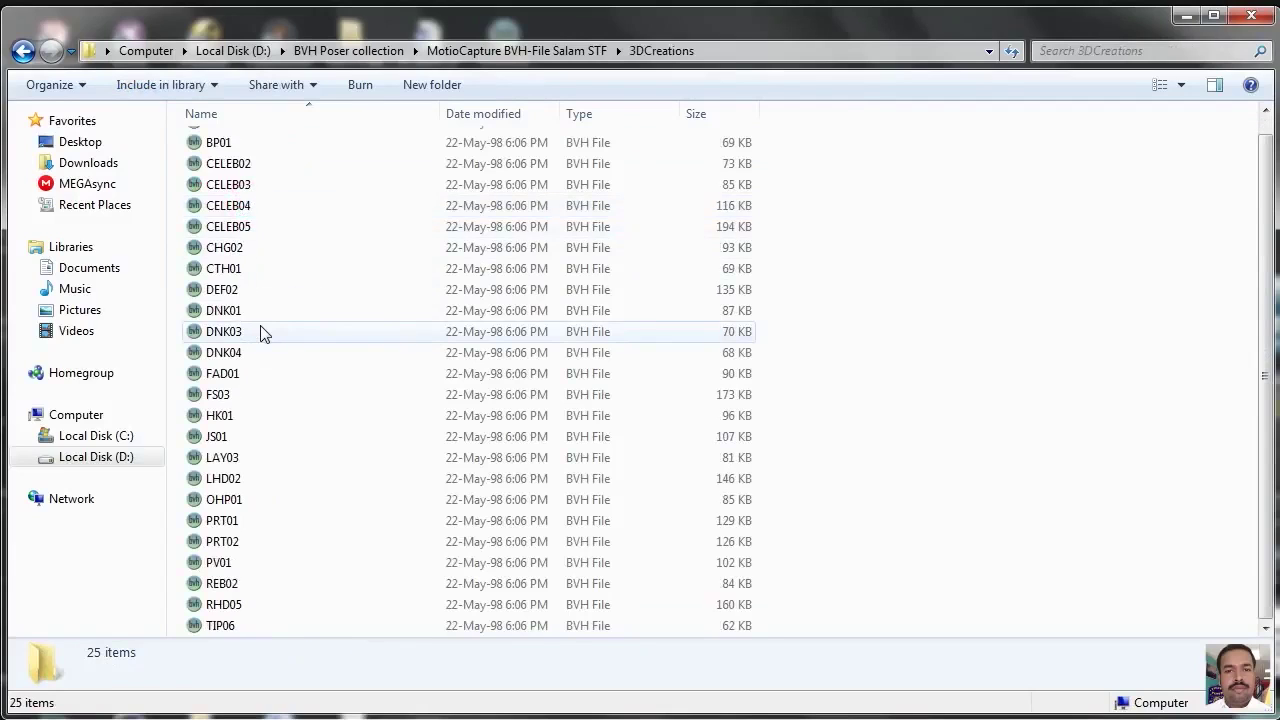
- Try to open the DNK04 motion file in bvhacker, and close the program
double_click(234, 352)
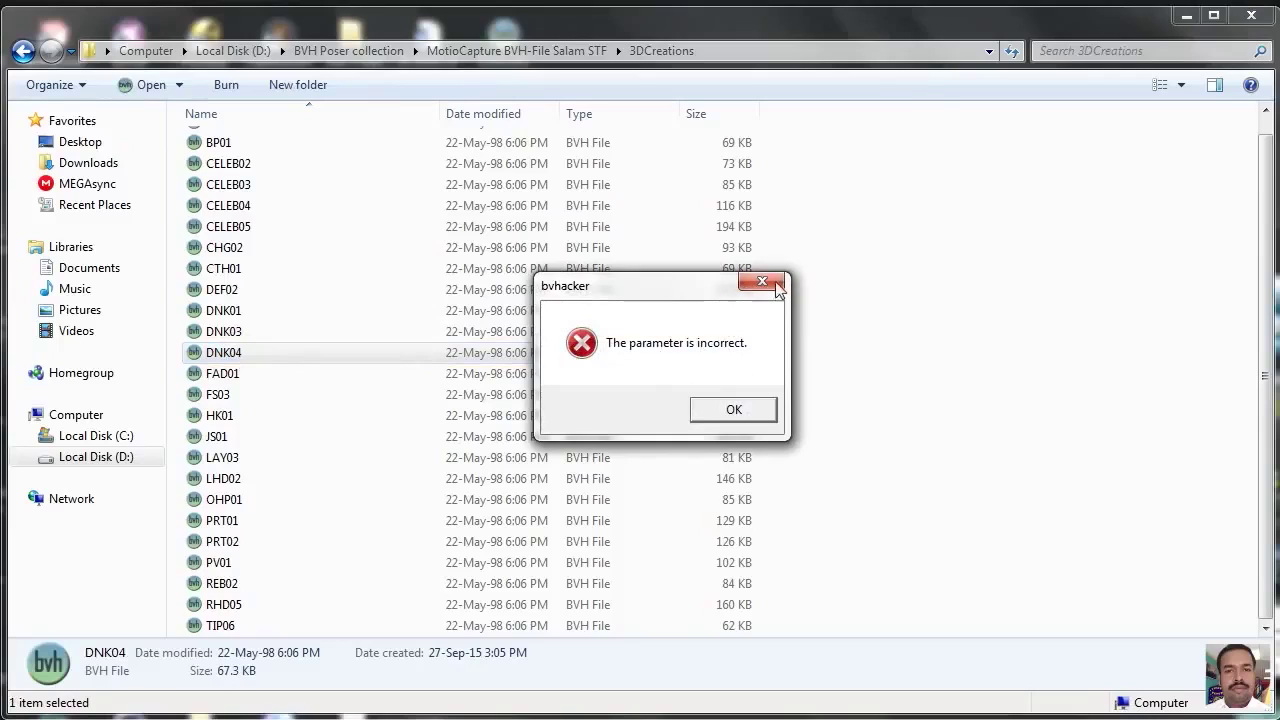
click(777, 287)
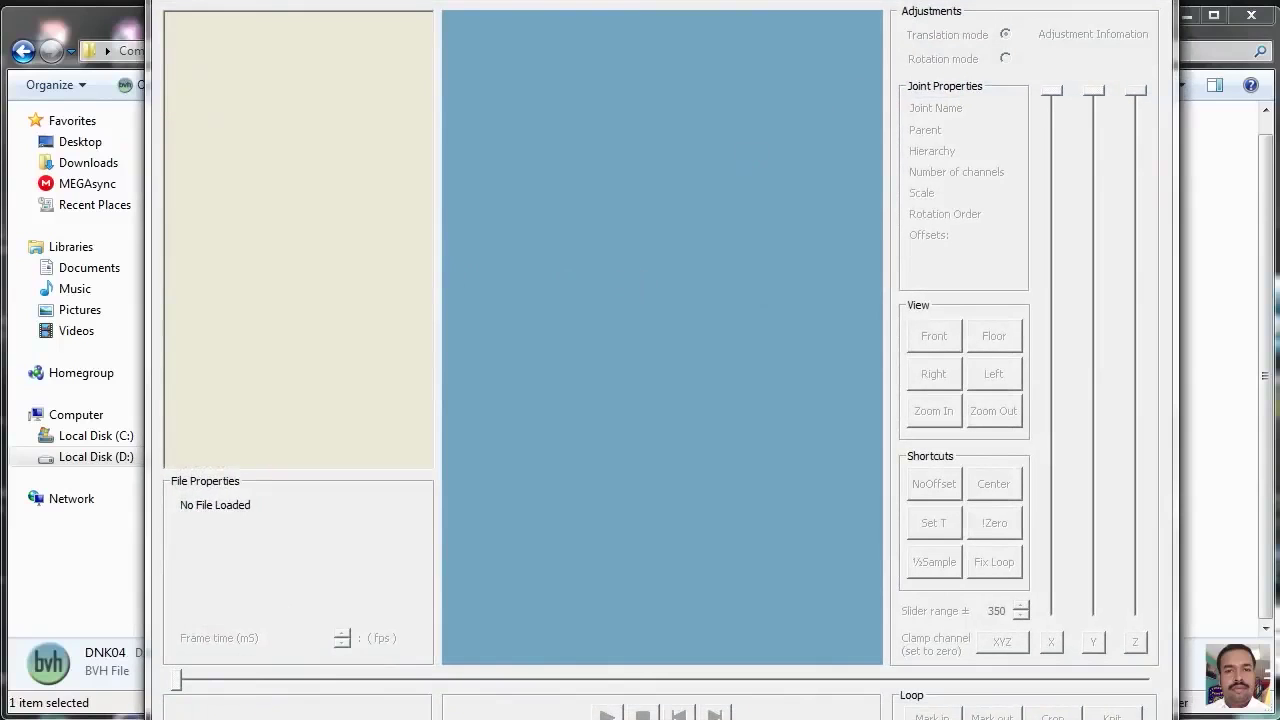
key(alt+F4)
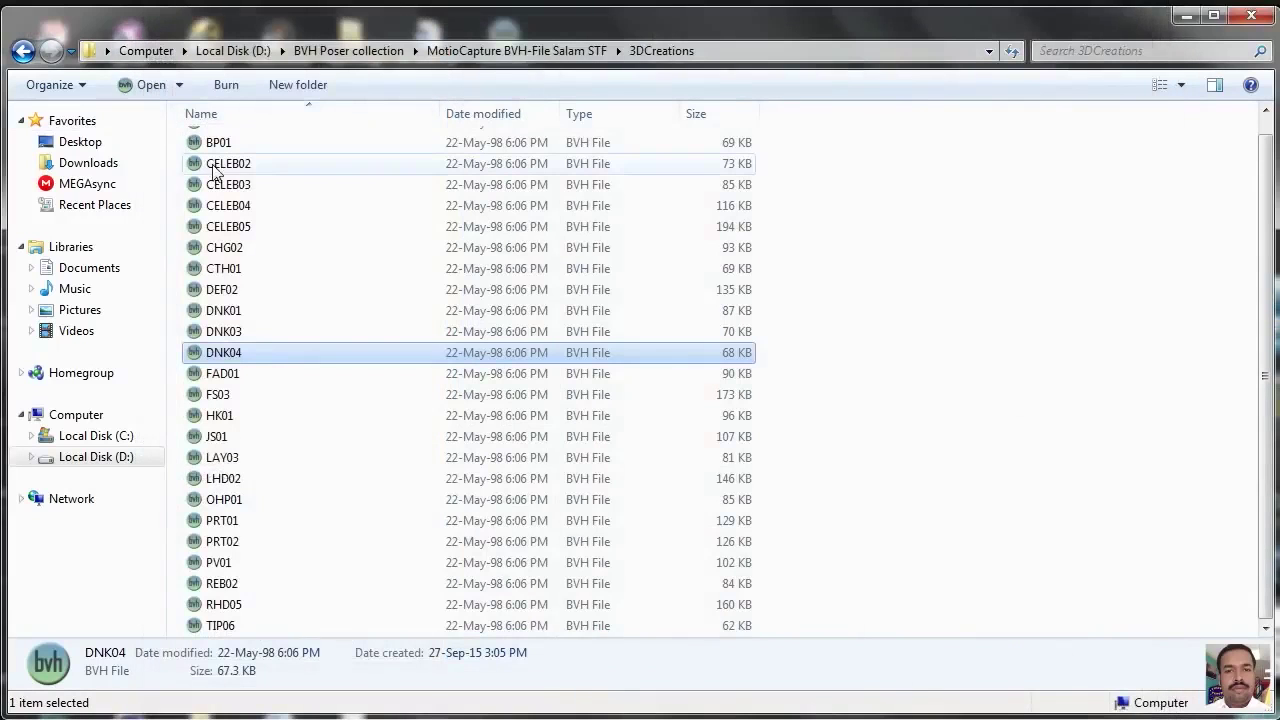
- Return to the main motion collection, look inside the 07 Motion Challeng folder, and go back
click(22, 51)
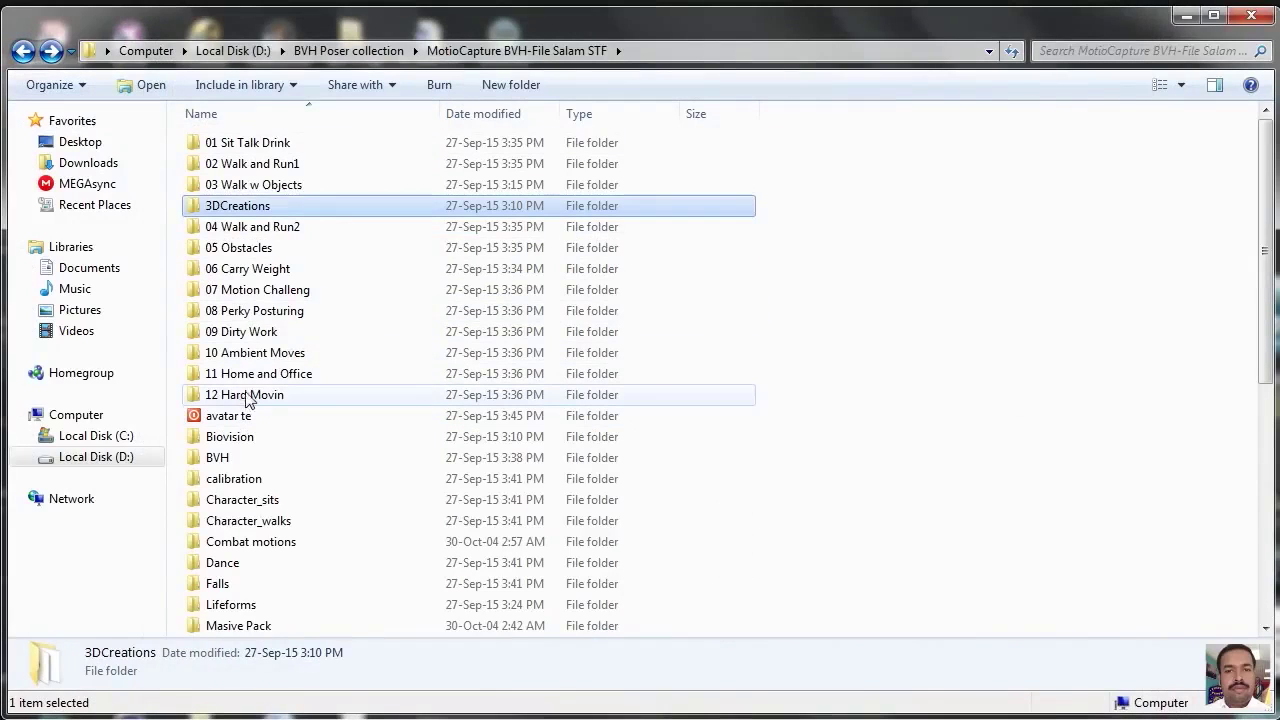
click(243, 336)
scroll(243, 336, down, 6)
scroll(243, 336, up, 5)
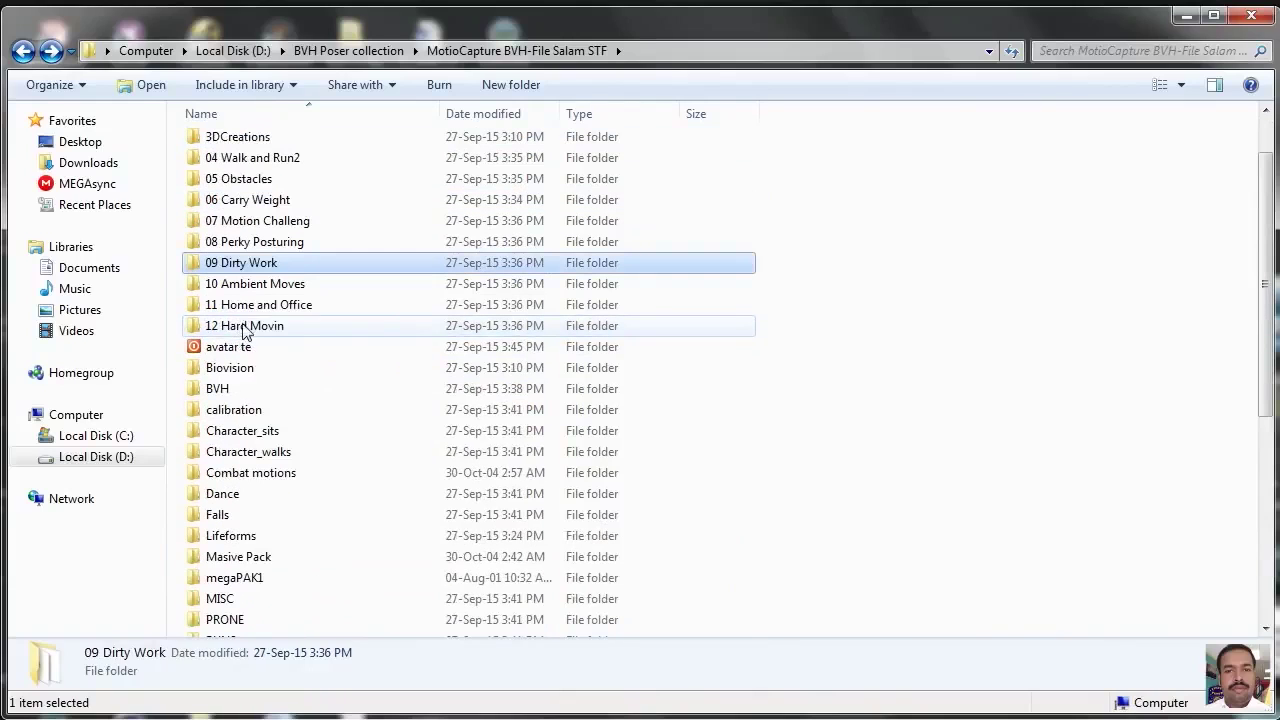
double_click(251, 220)
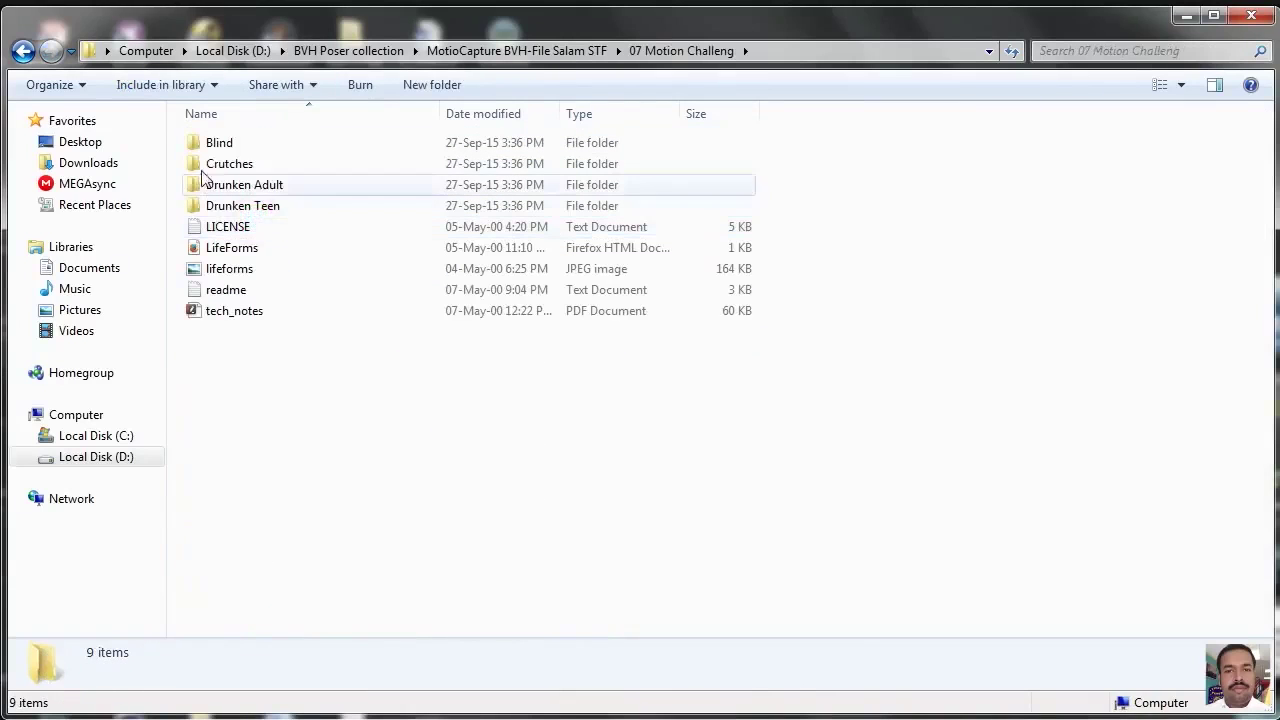
click(24, 52)
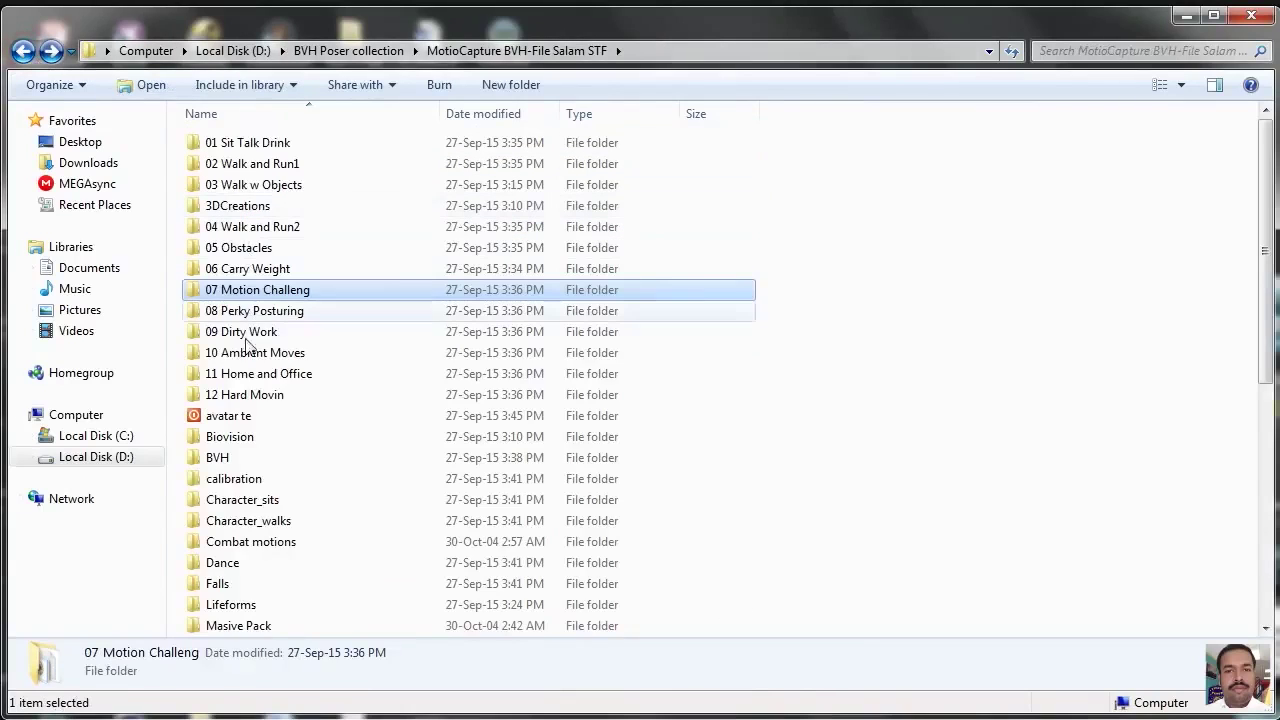
- Show the RUNS folder's files as a list and open the run1_jsll_1 motion file in bvhacker
scroll(263, 391, down, 6)
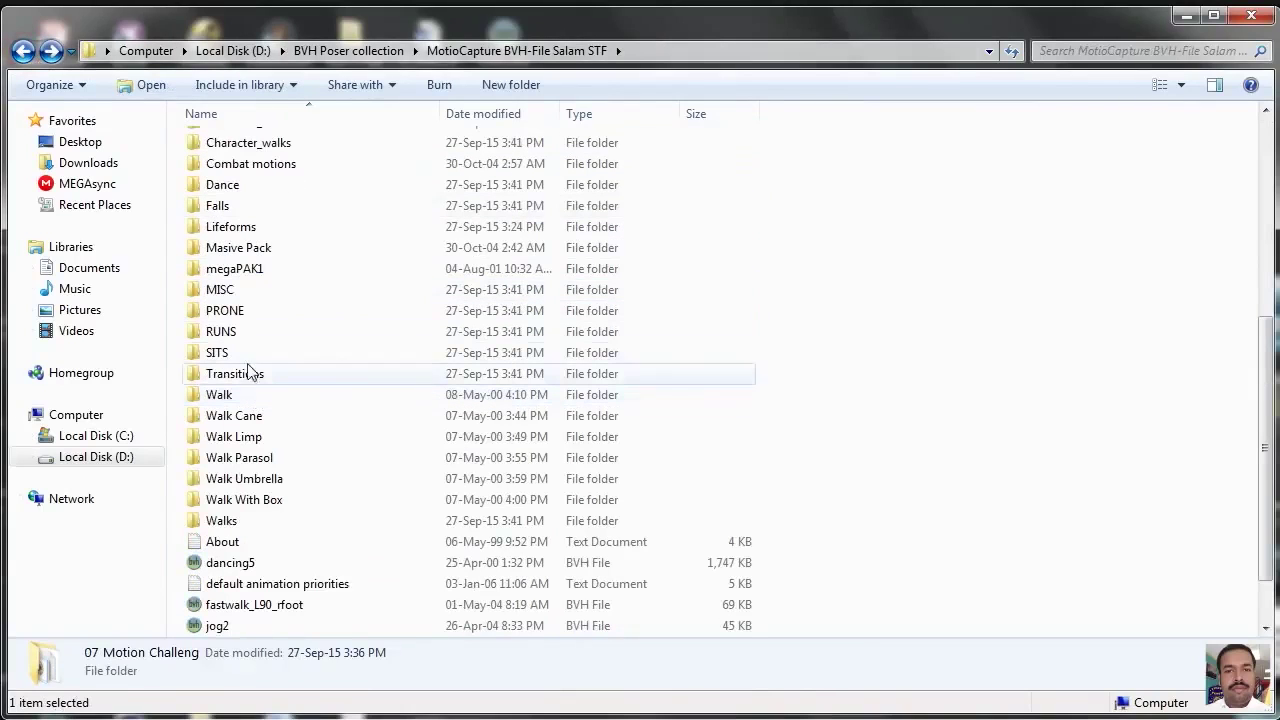
double_click(219, 333)
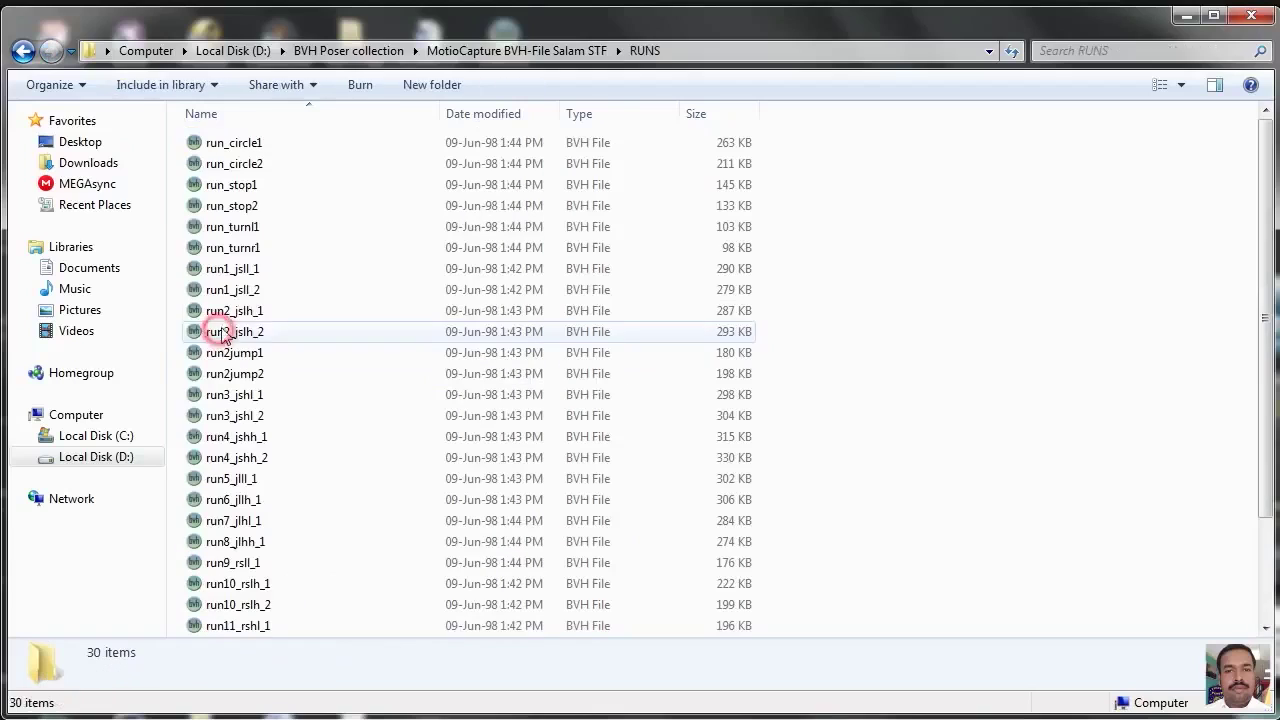
click(1182, 89)
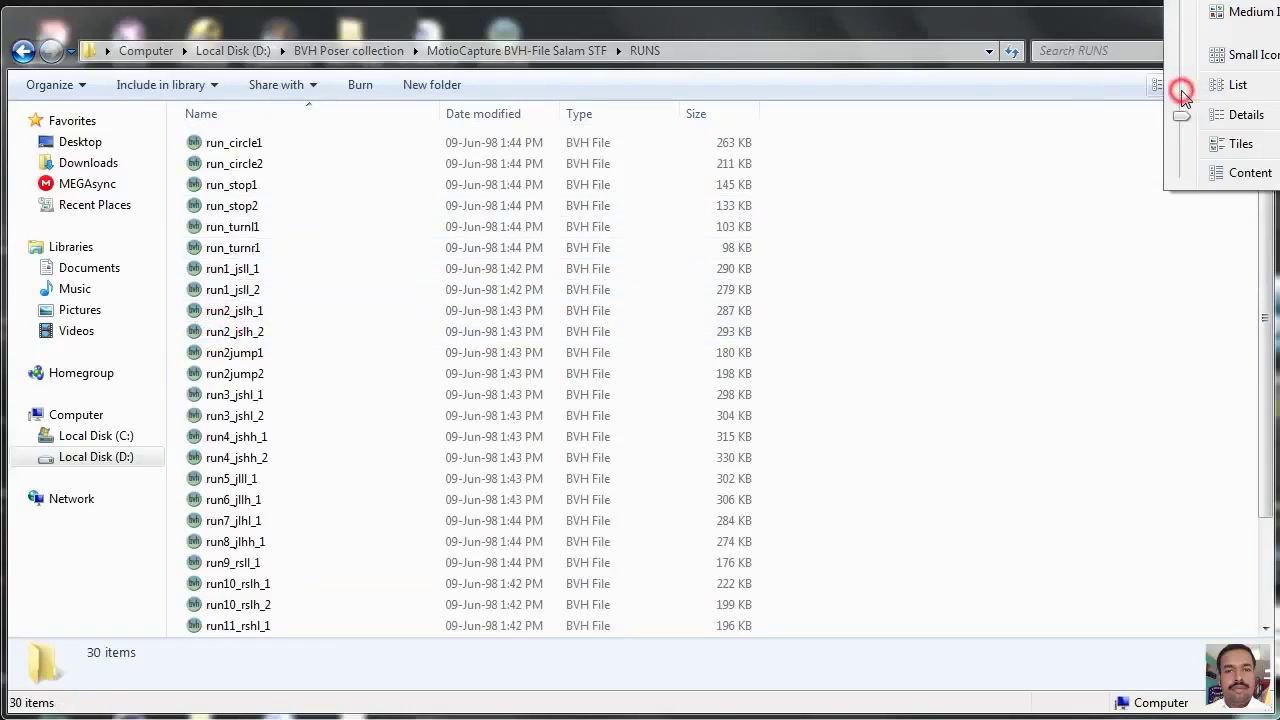
click(1236, 83)
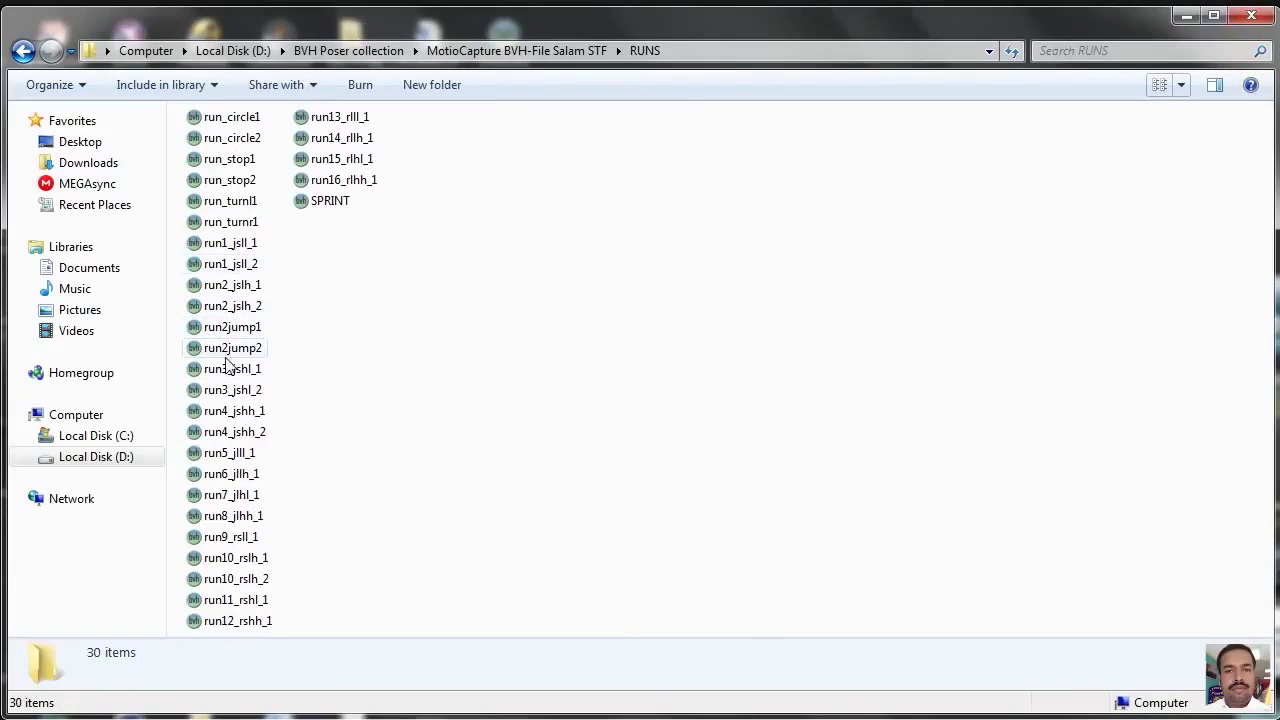
click(221, 247)
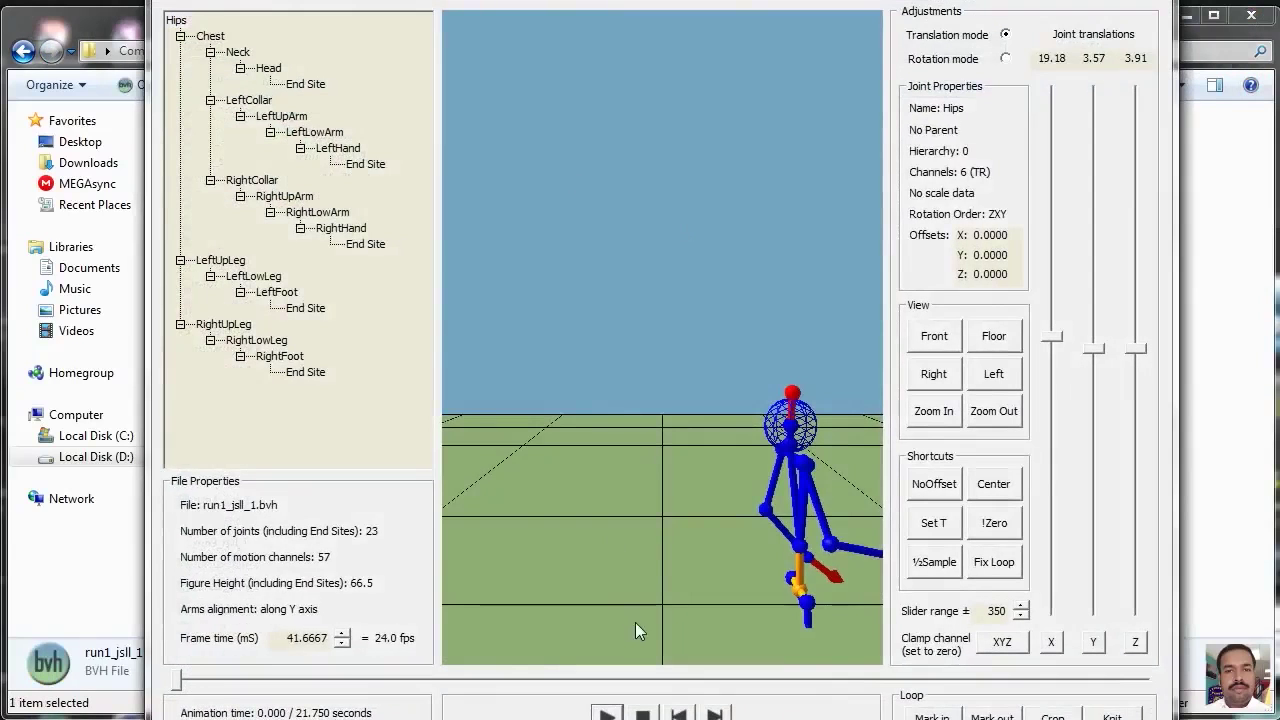
- Play the run1_jsll_1 motion while viewing the figure from several angles, and stop the playback
drag(635, 622, 810, 590)
click(607, 714)
drag(738, 462, 705, 428)
drag(626, 344, 664, 339)
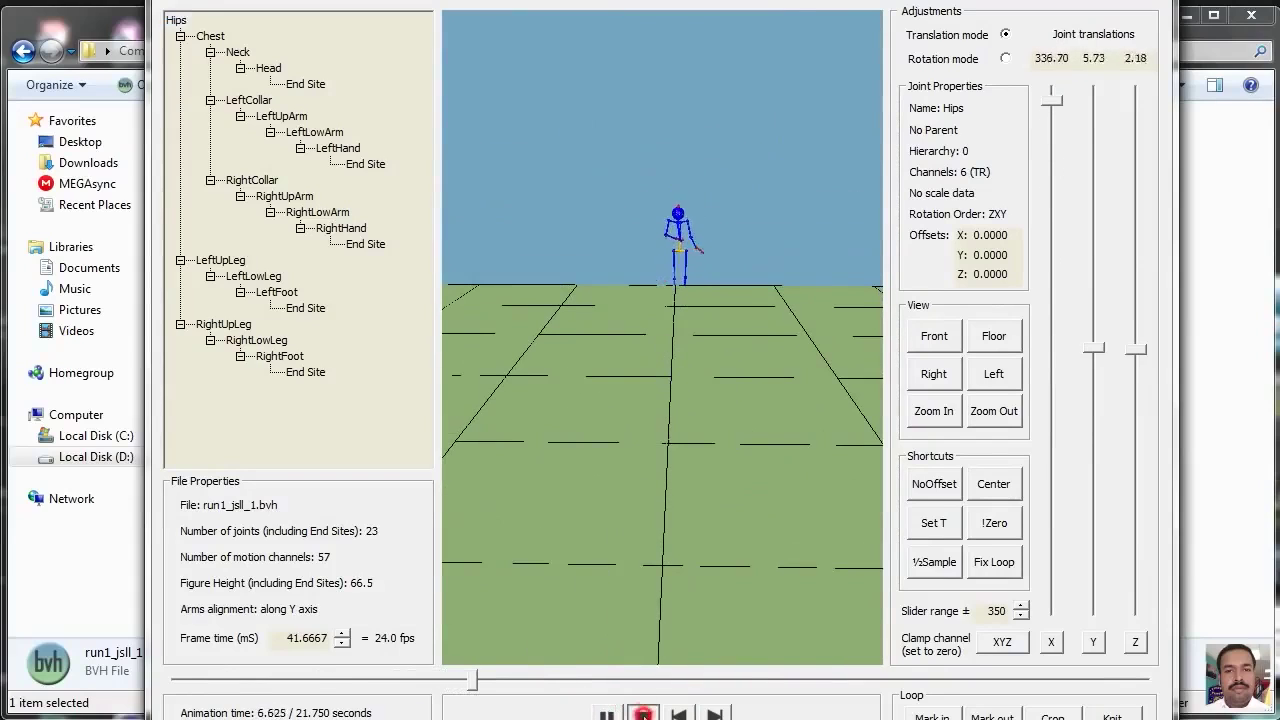
click(643, 714)
- Set a T-pose frame at the start of the run1_jsll_1 motion and replay it from another angle
click(940, 523)
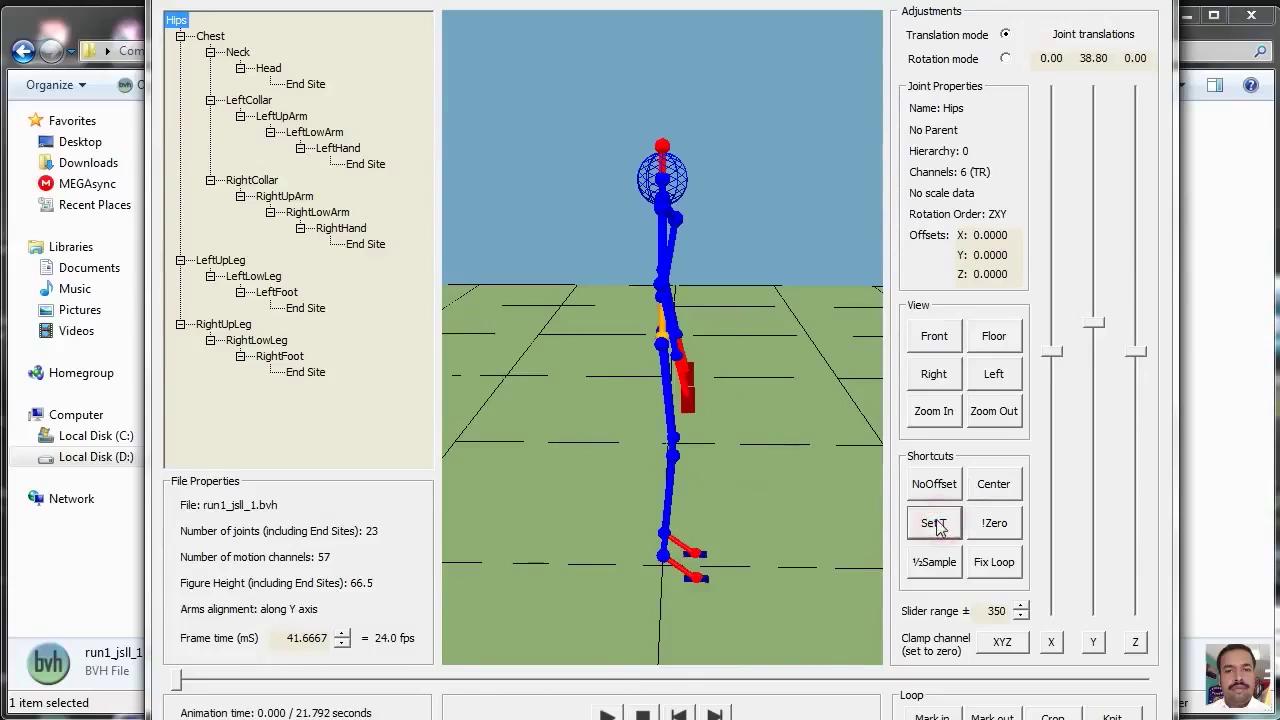
drag(760, 443, 648, 352)
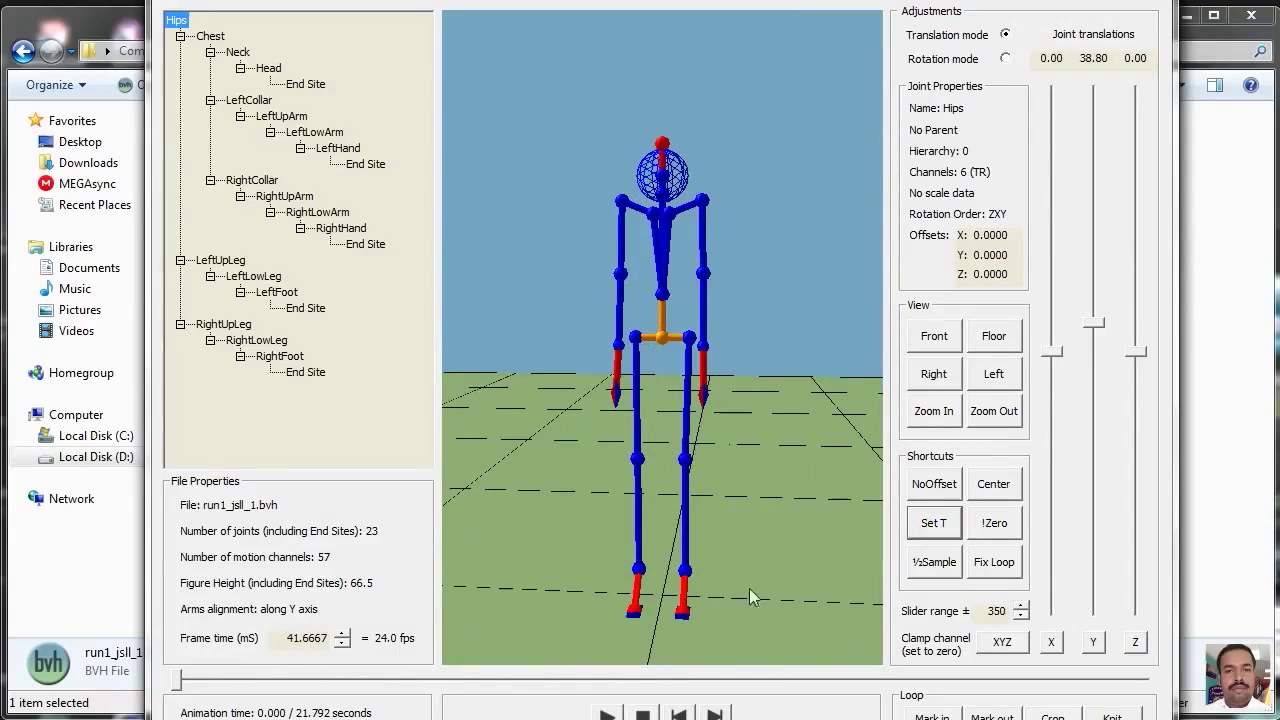
click(607, 712)
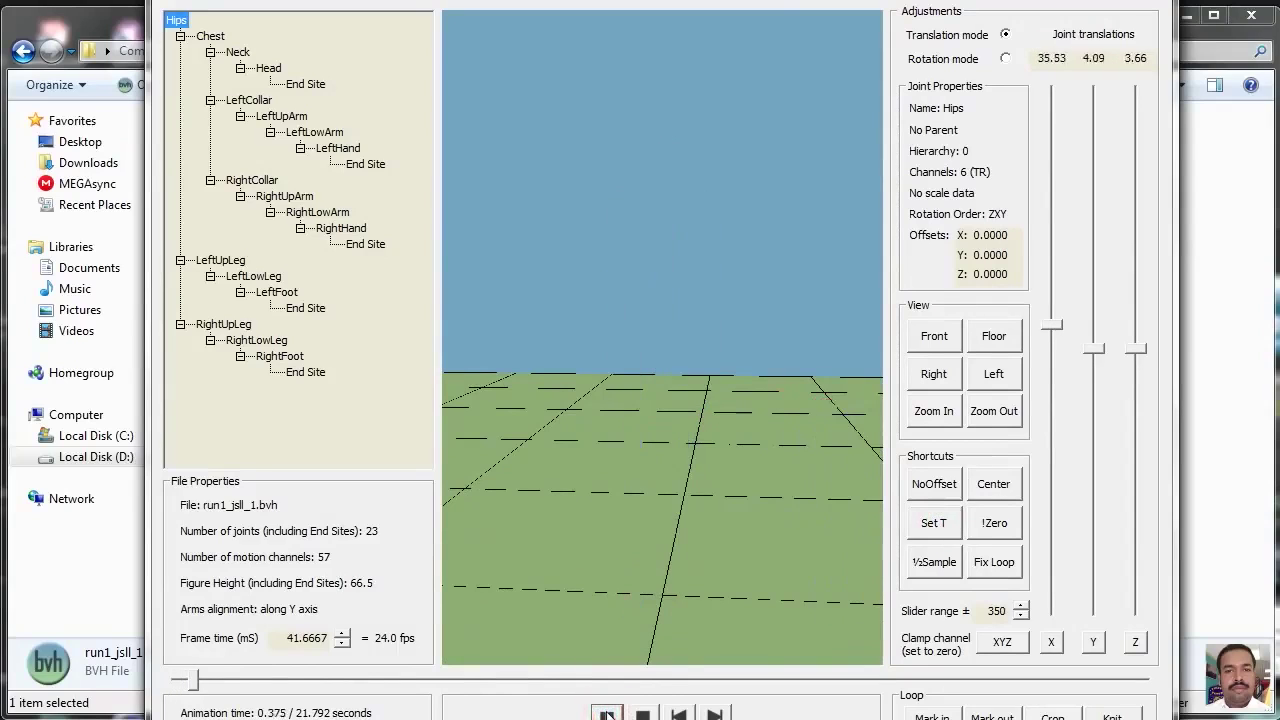
drag(640, 538, 811, 520)
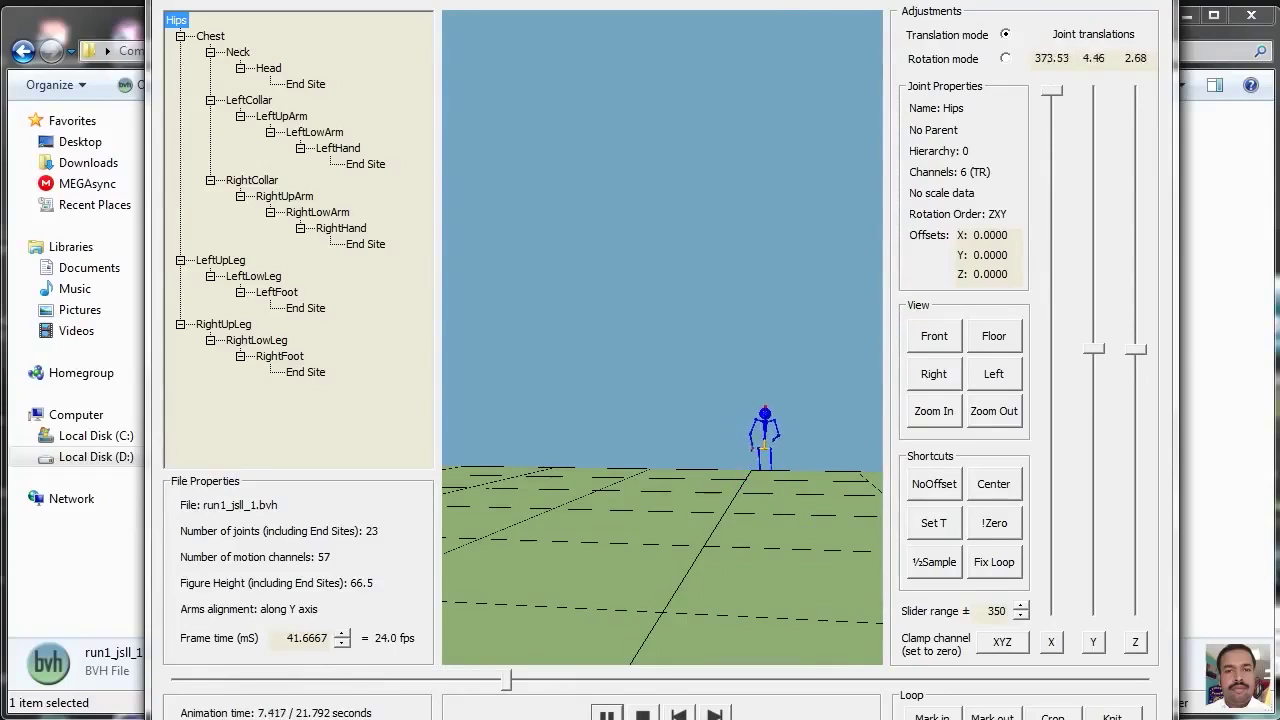
- Lower the bvhacker window so its title bar is reachable and view the program's version information
drag(1014, 0, 997, 85)
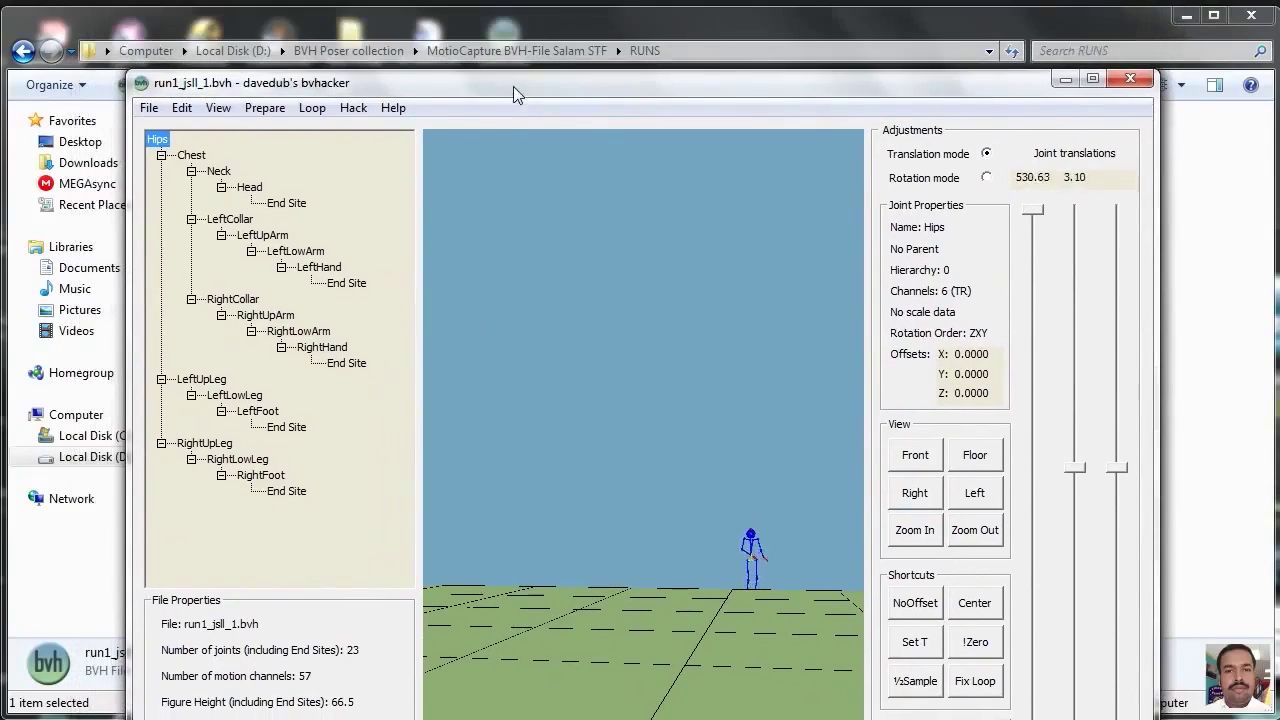
drag(513, 86, 520, 64)
click(410, 88)
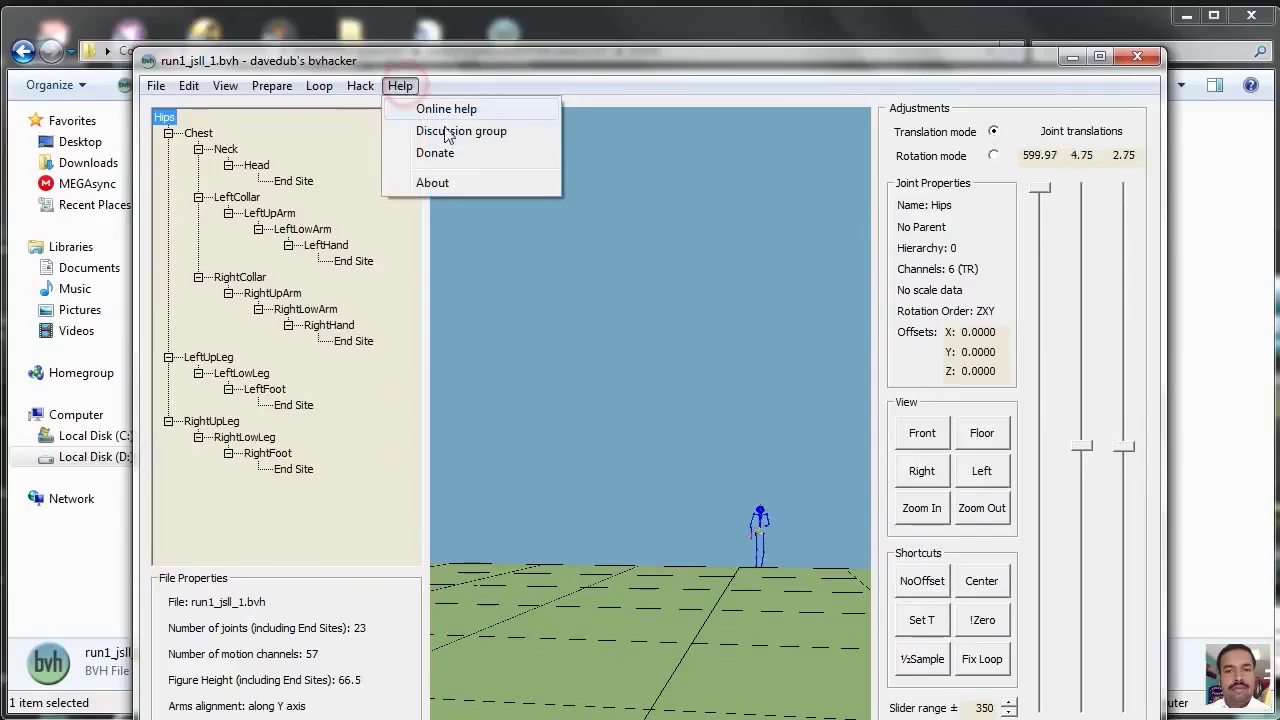
click(446, 183)
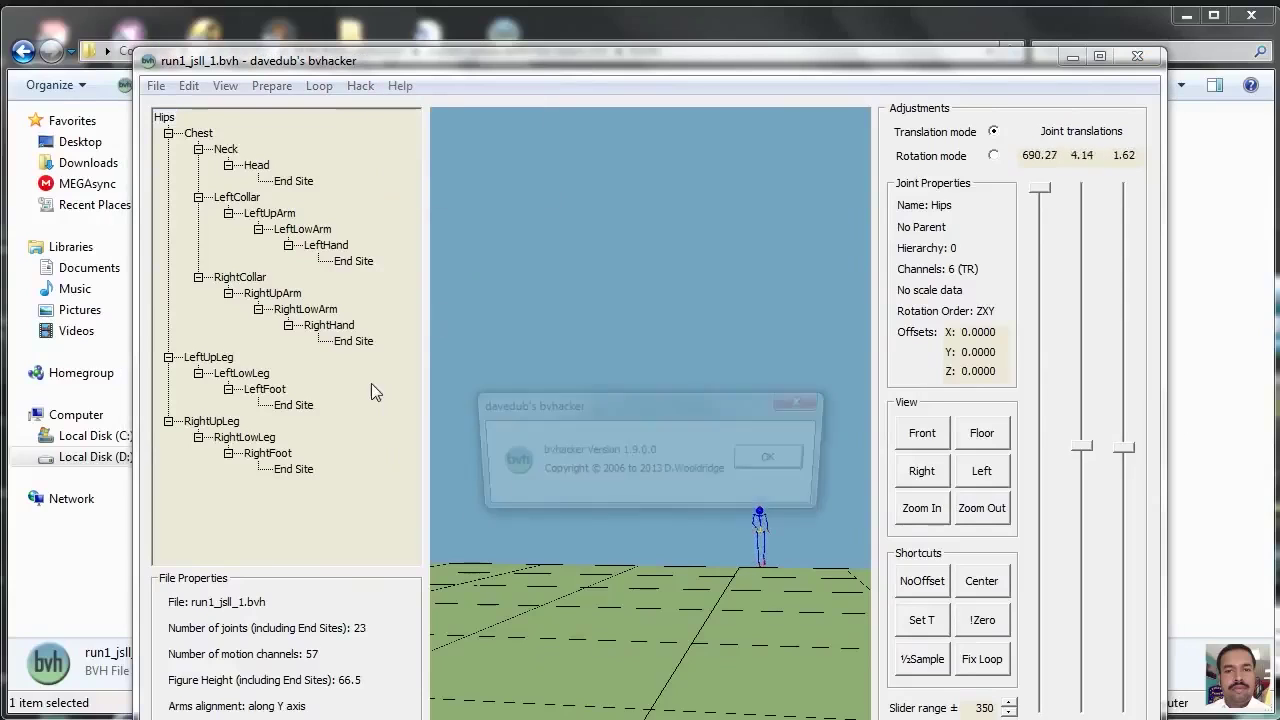
click(757, 478)
click(400, 87)
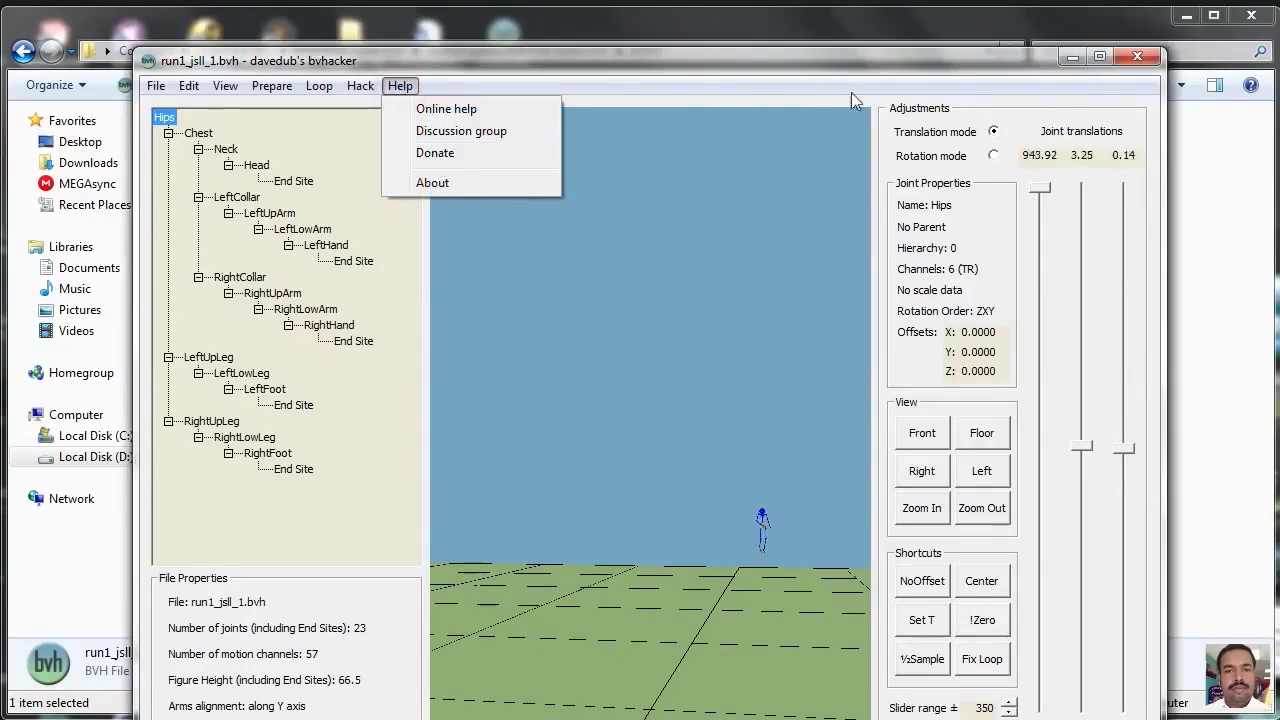
- Close bvhacker and minimize the RUNS folder window to reveal the desktop
drag(599, 62, 590, 0)
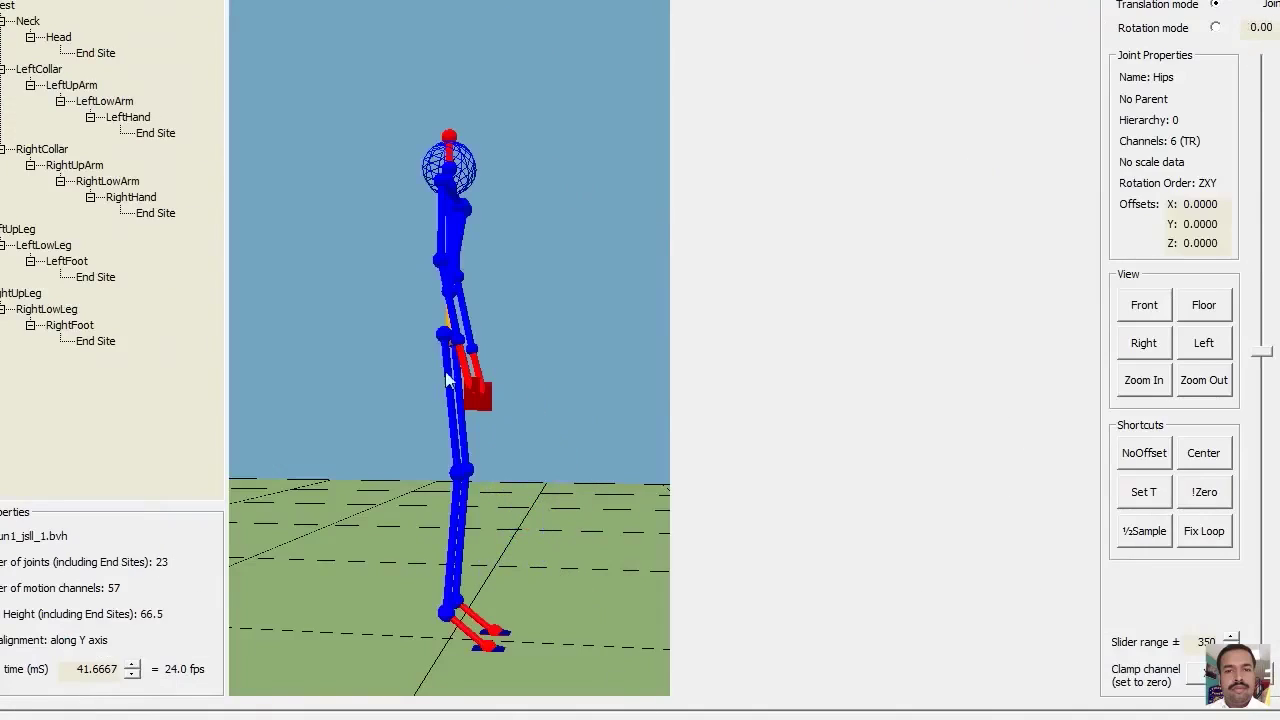
click(1279, 0)
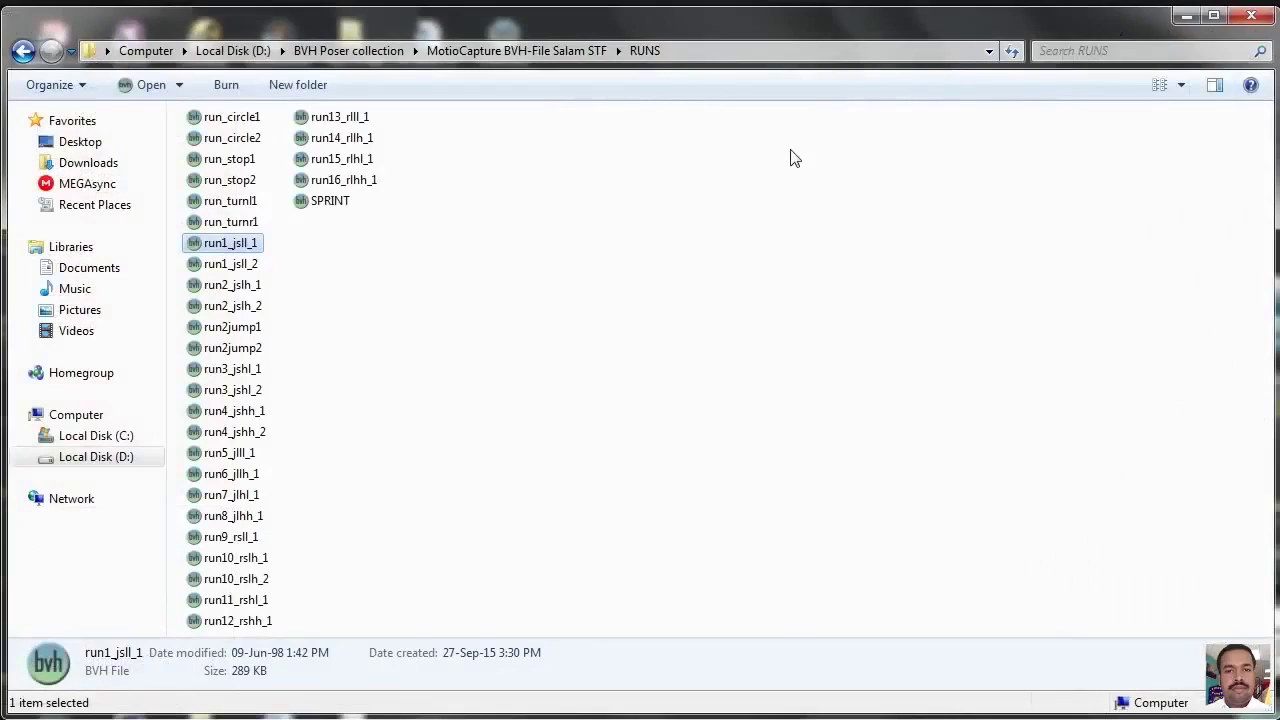
click(1186, 15)
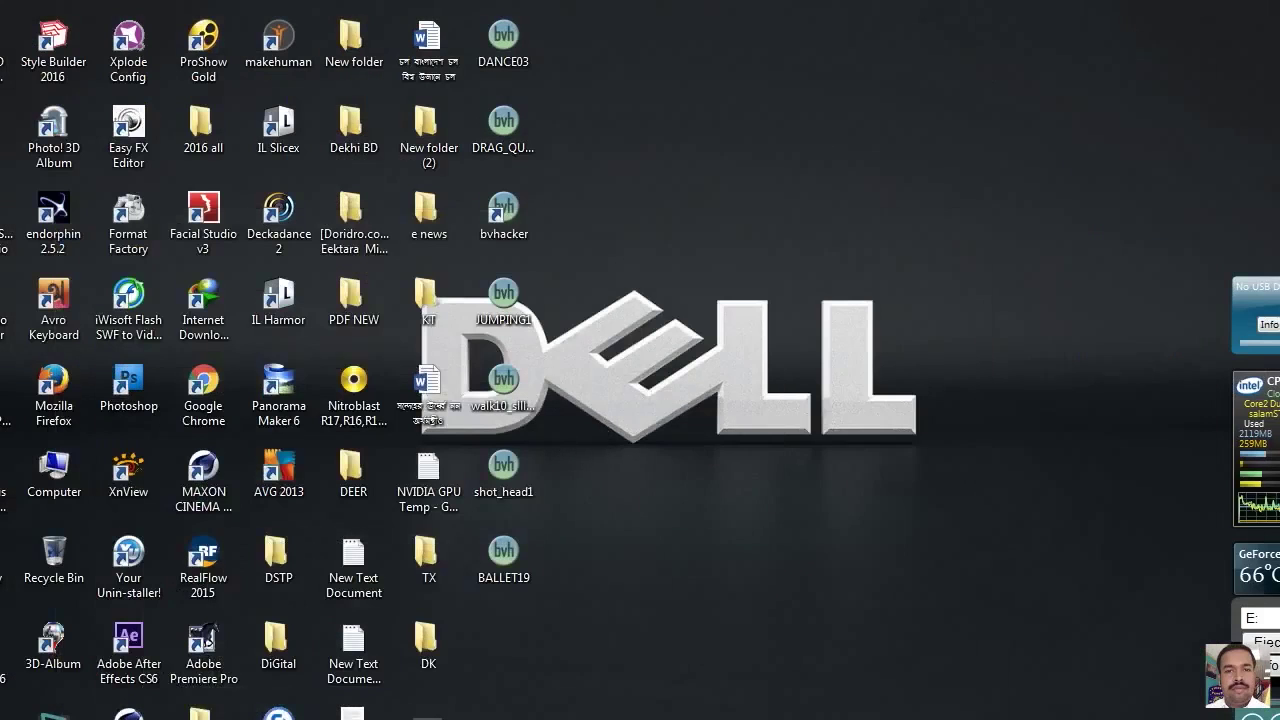
- Point out the JUMPING1 motion file on the desktop and switch to Cinema 4D
click(350, 719)
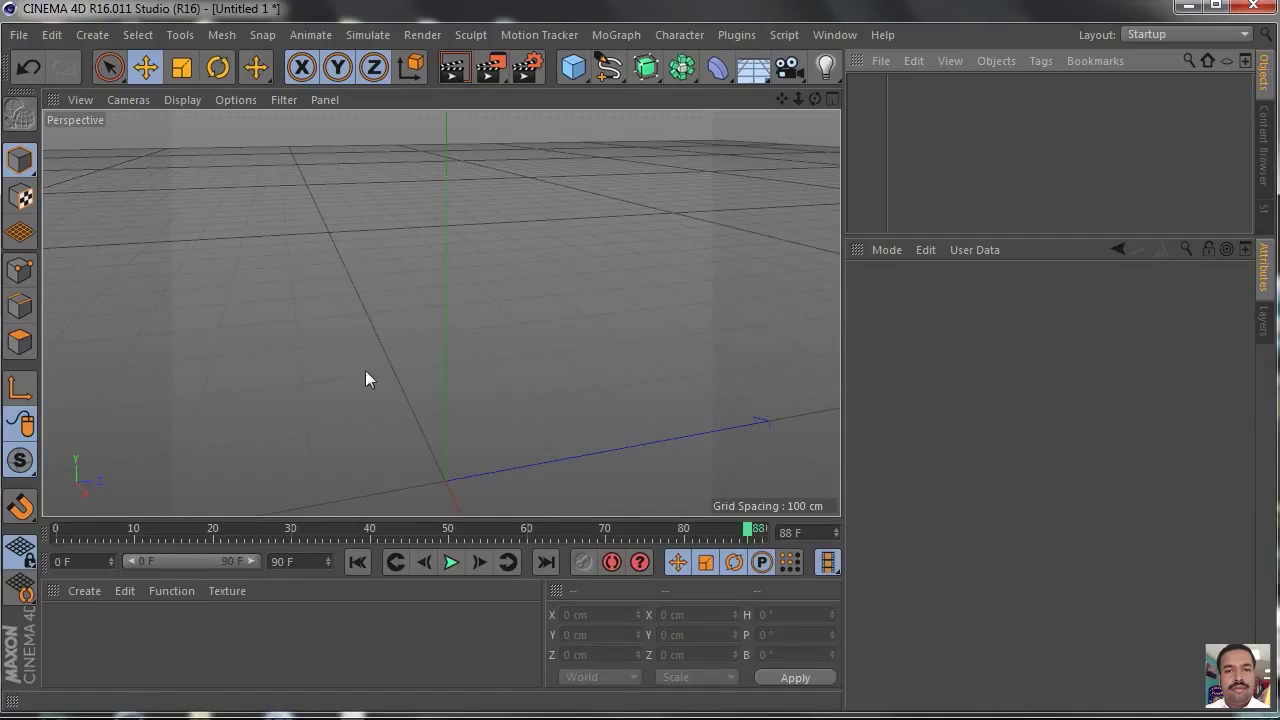
click(1190, 8)
click(498, 308)
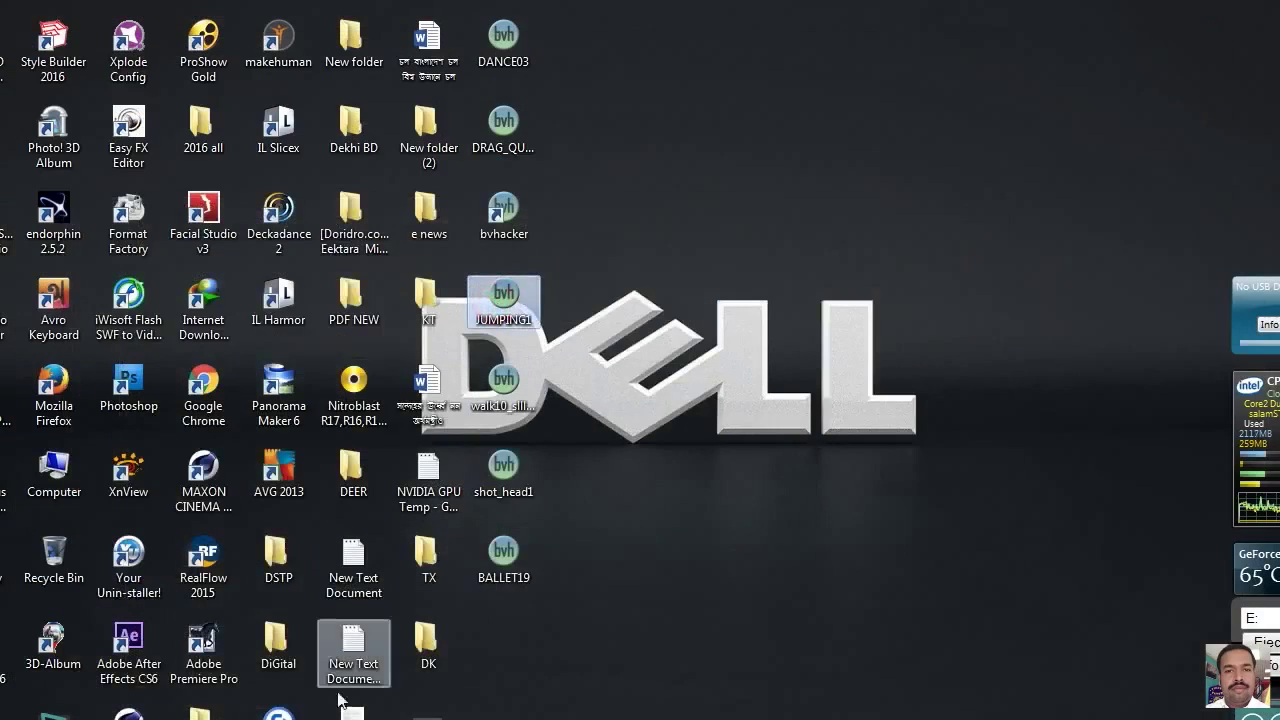
click(342, 719)
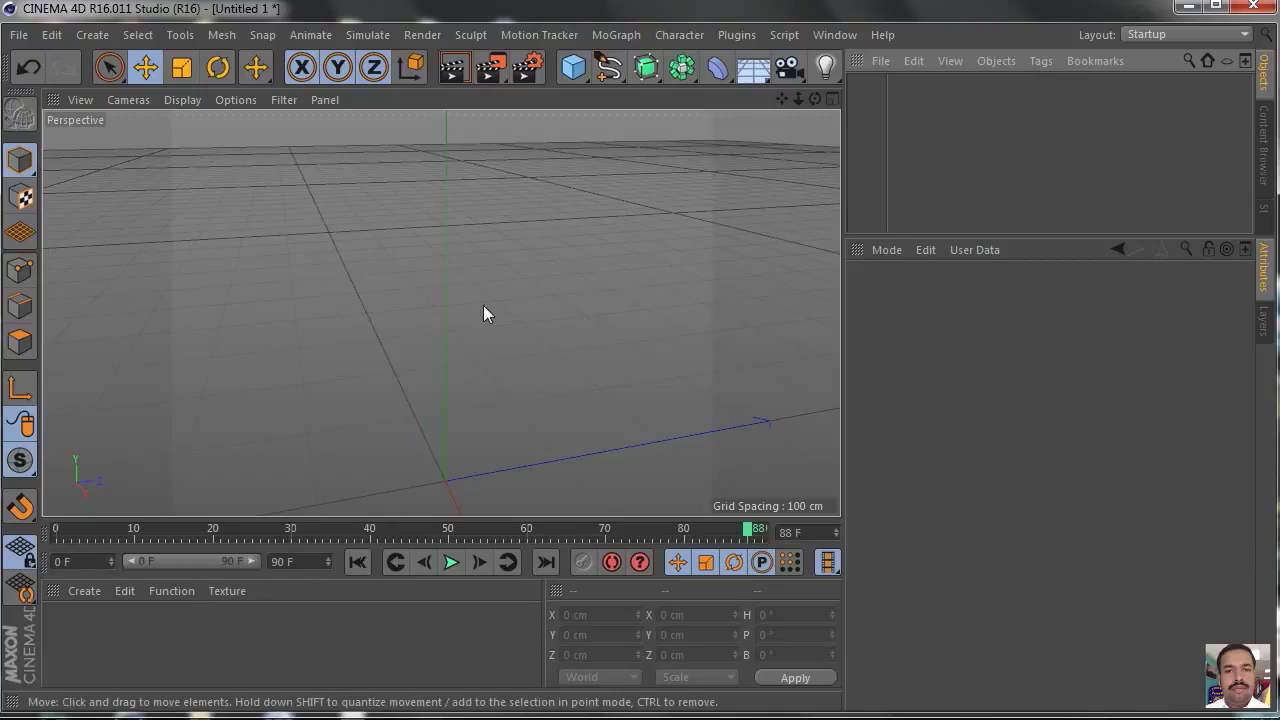
- Open the JUMPING1 motion file from the Desktop, importing it at a scale of 1 in centimeters
click(18, 34)
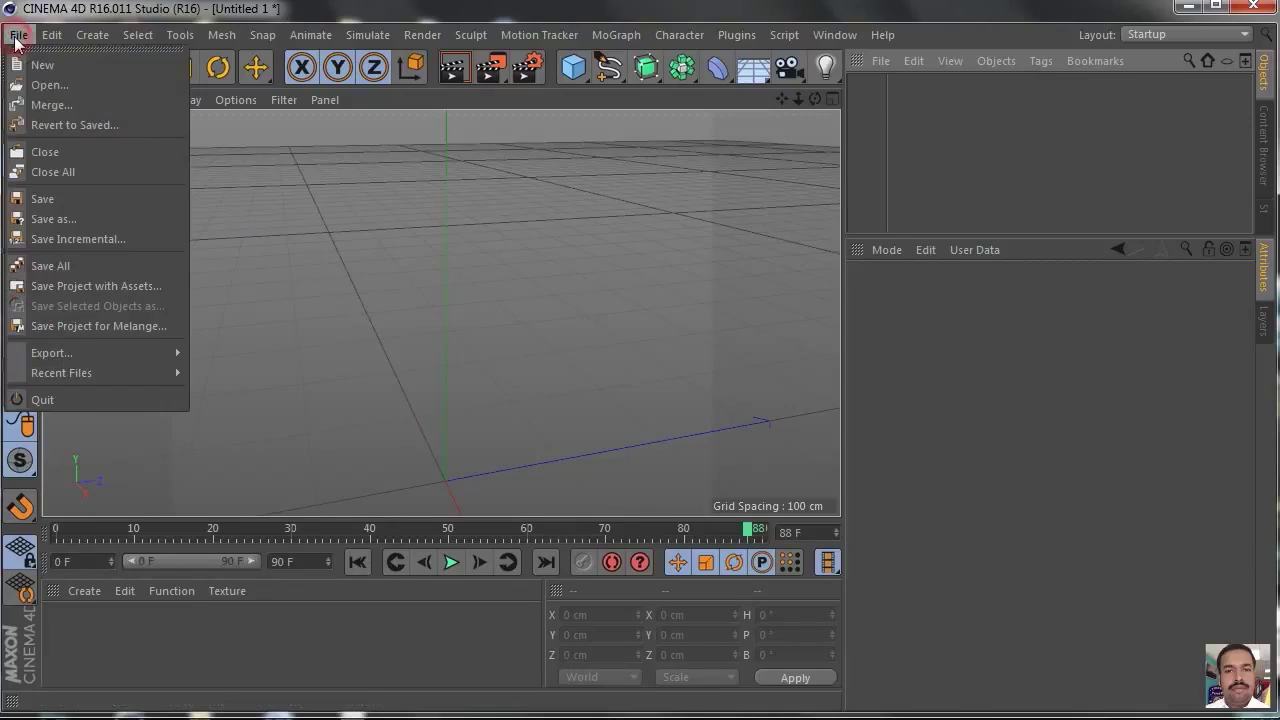
click(45, 86)
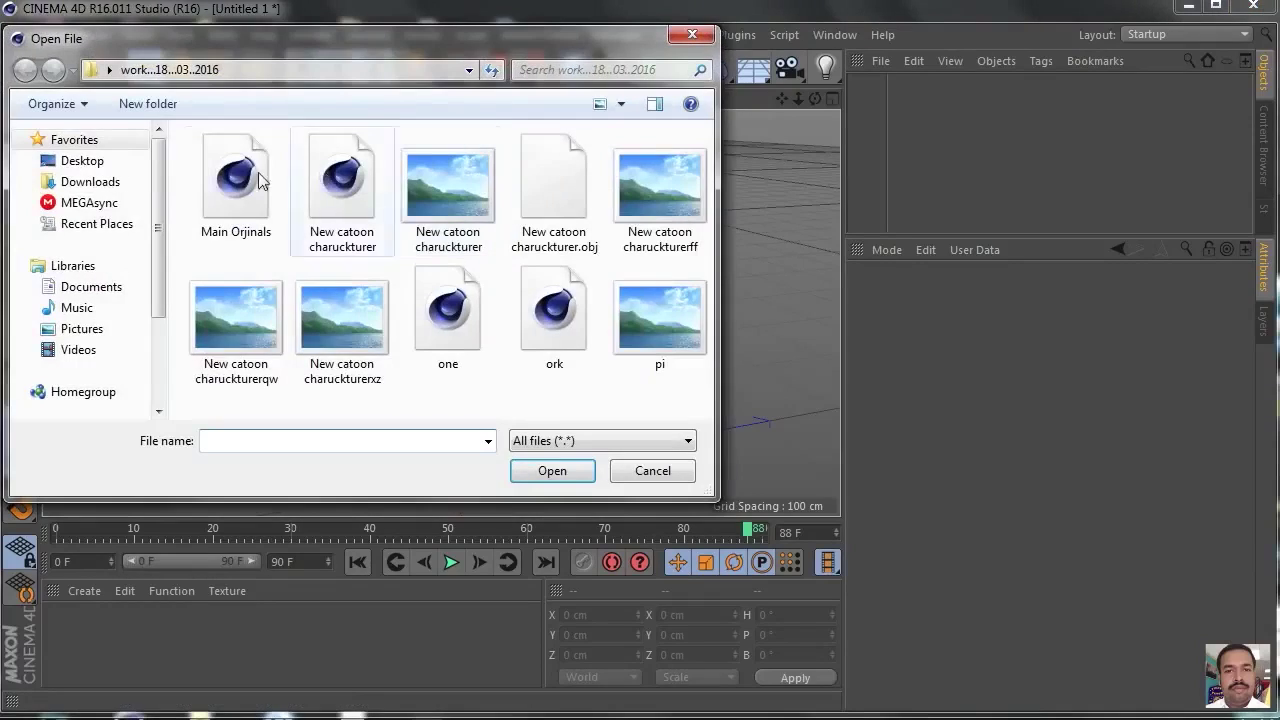
click(79, 163)
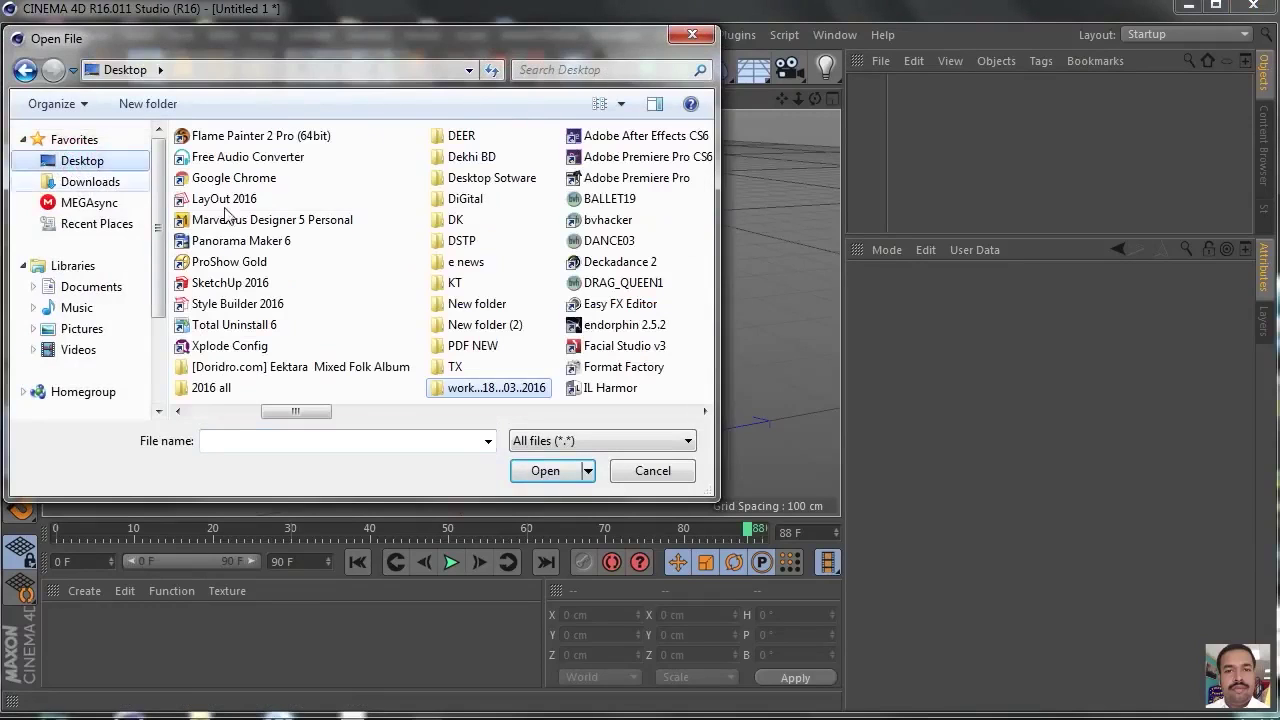
drag(303, 413, 380, 415)
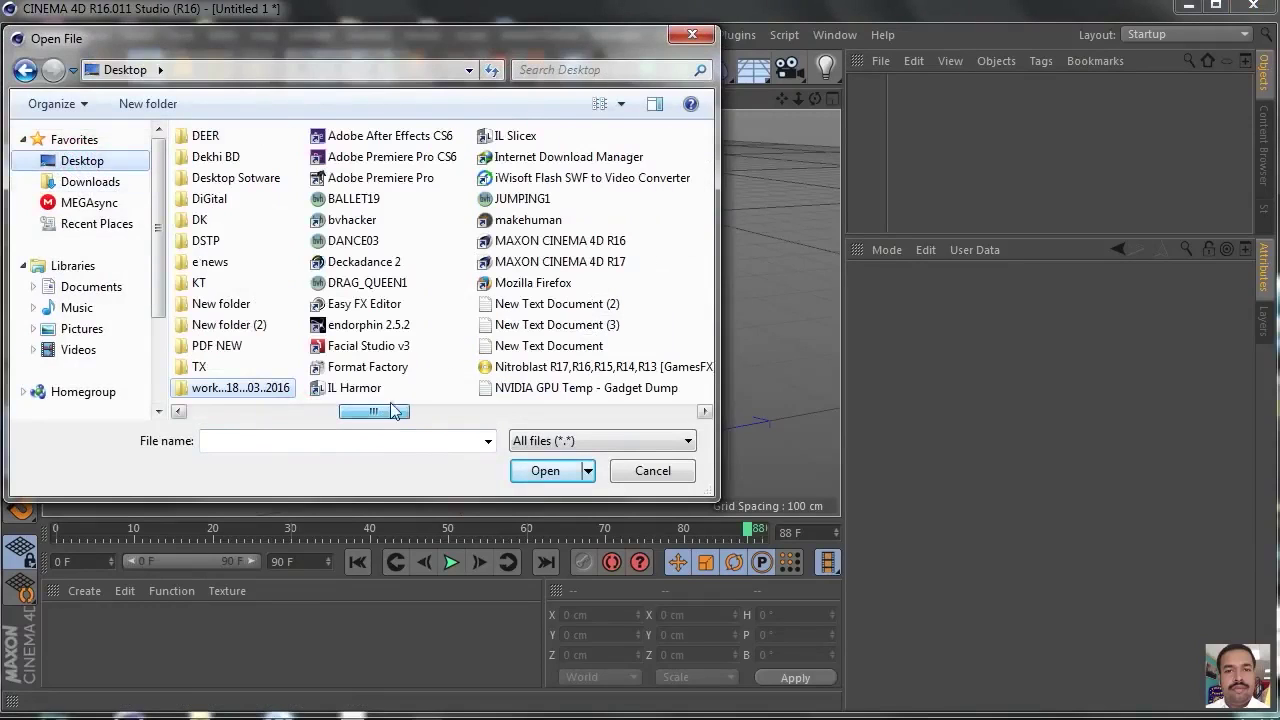
click(355, 199)
click(515, 198)
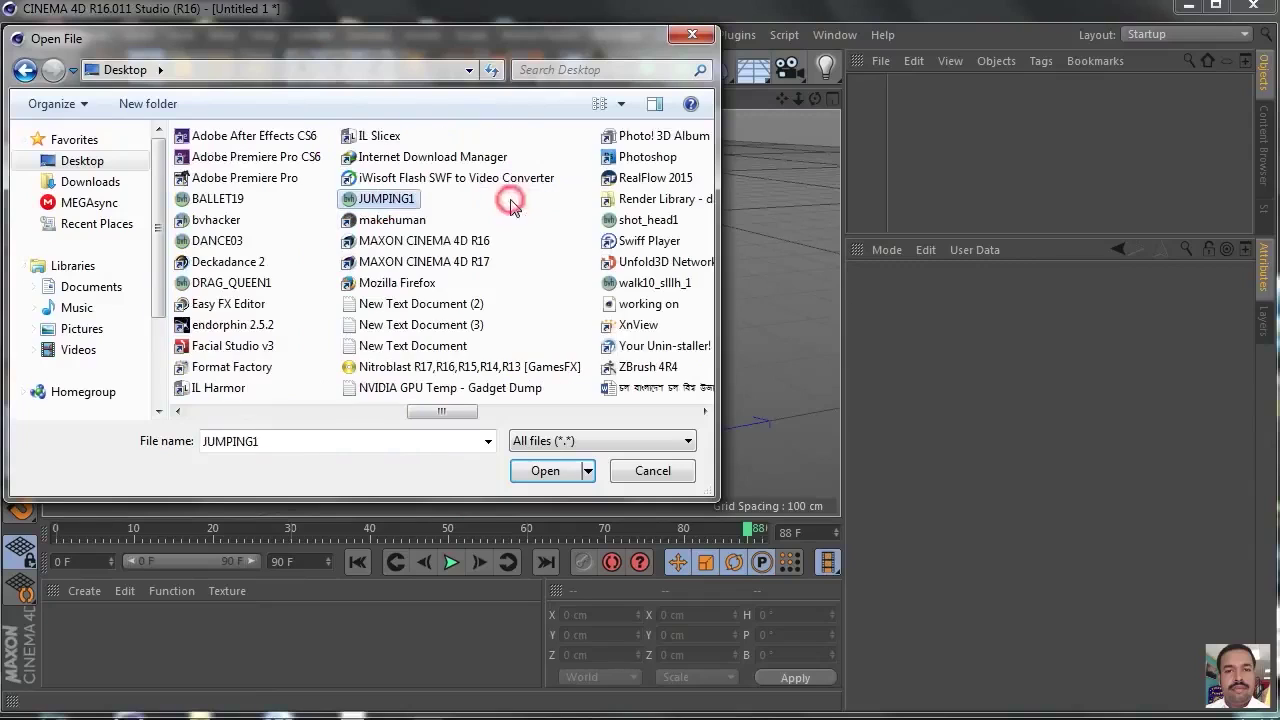
click(544, 469)
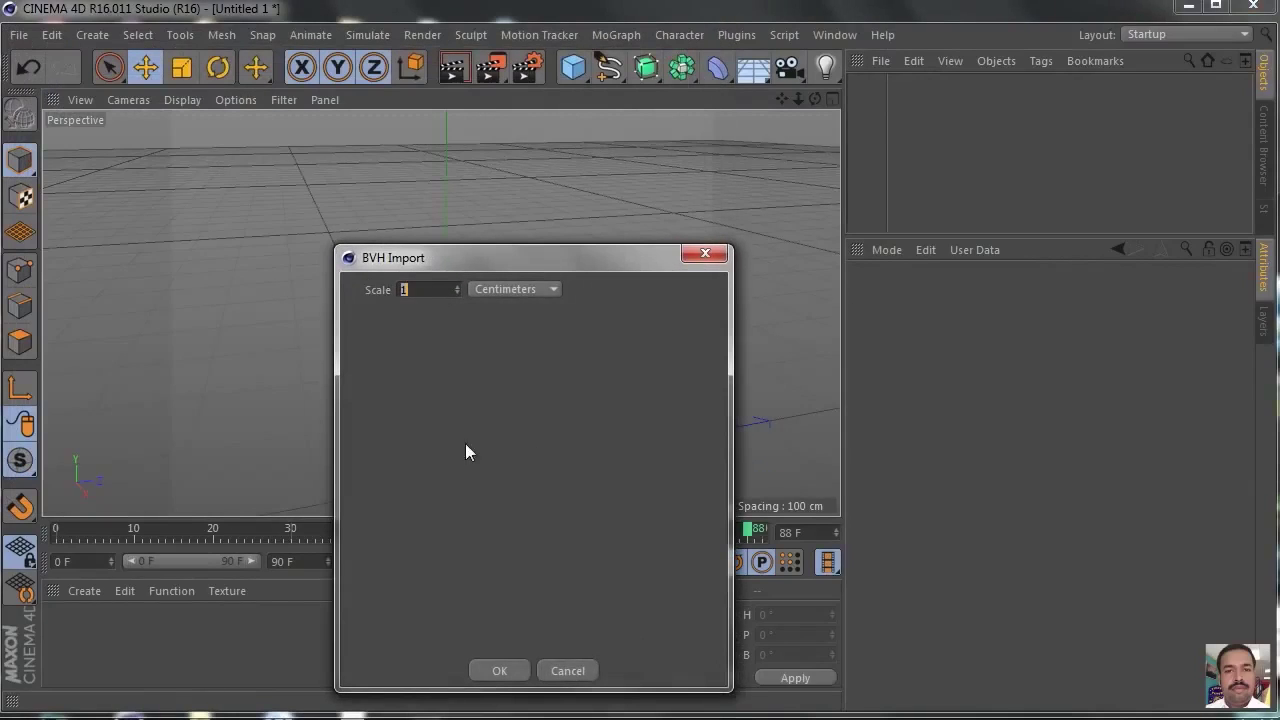
click(499, 671)
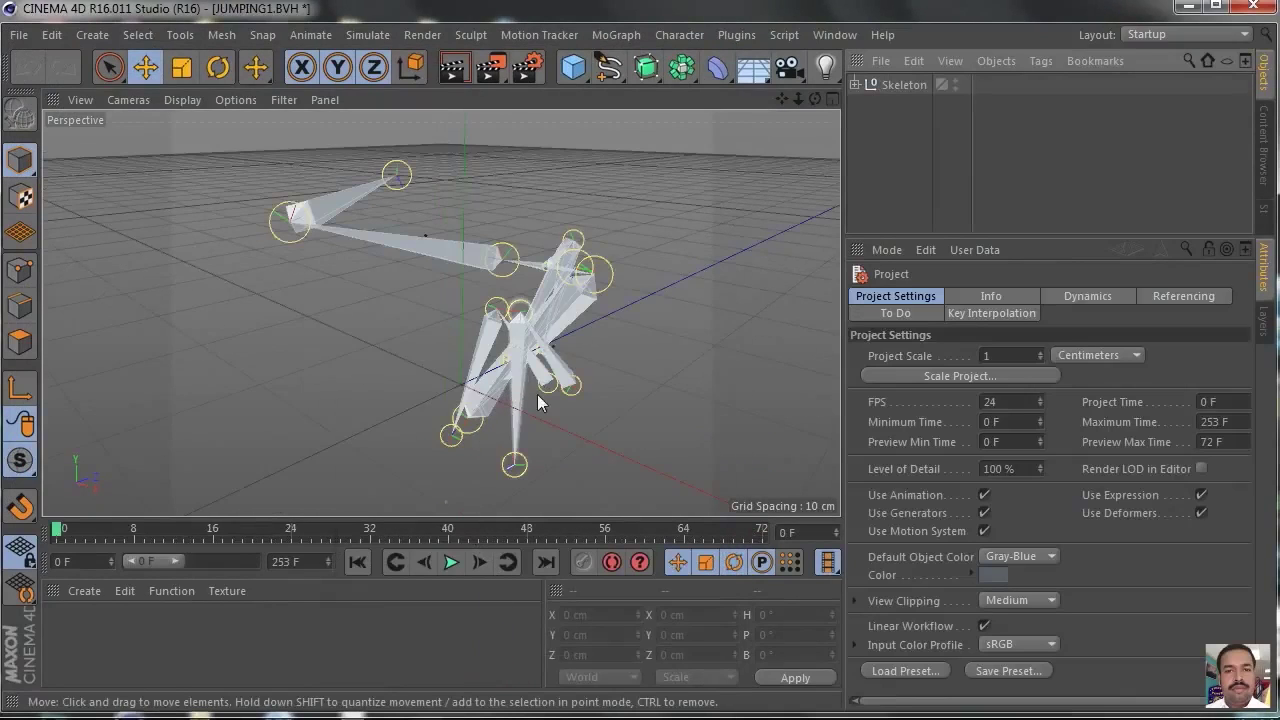
- Play the imported animation and extend the preview range to frame 253
click(451, 562)
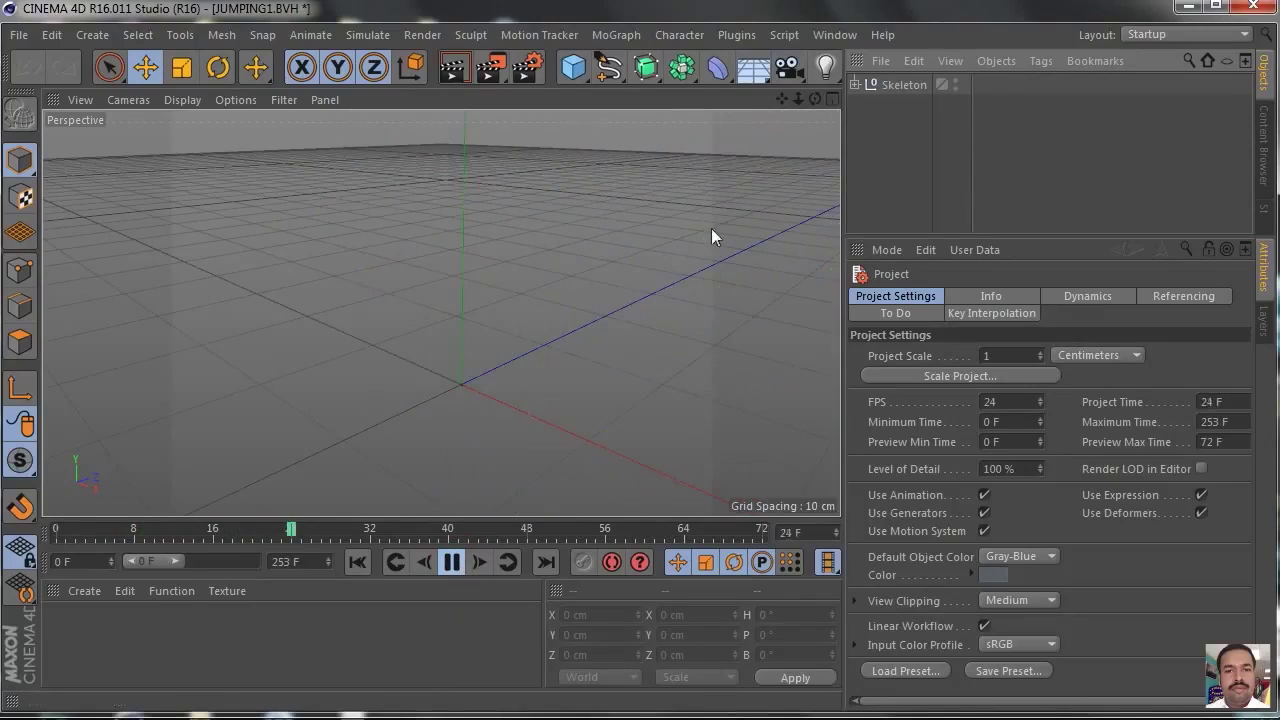
drag(799, 100, 773, 85)
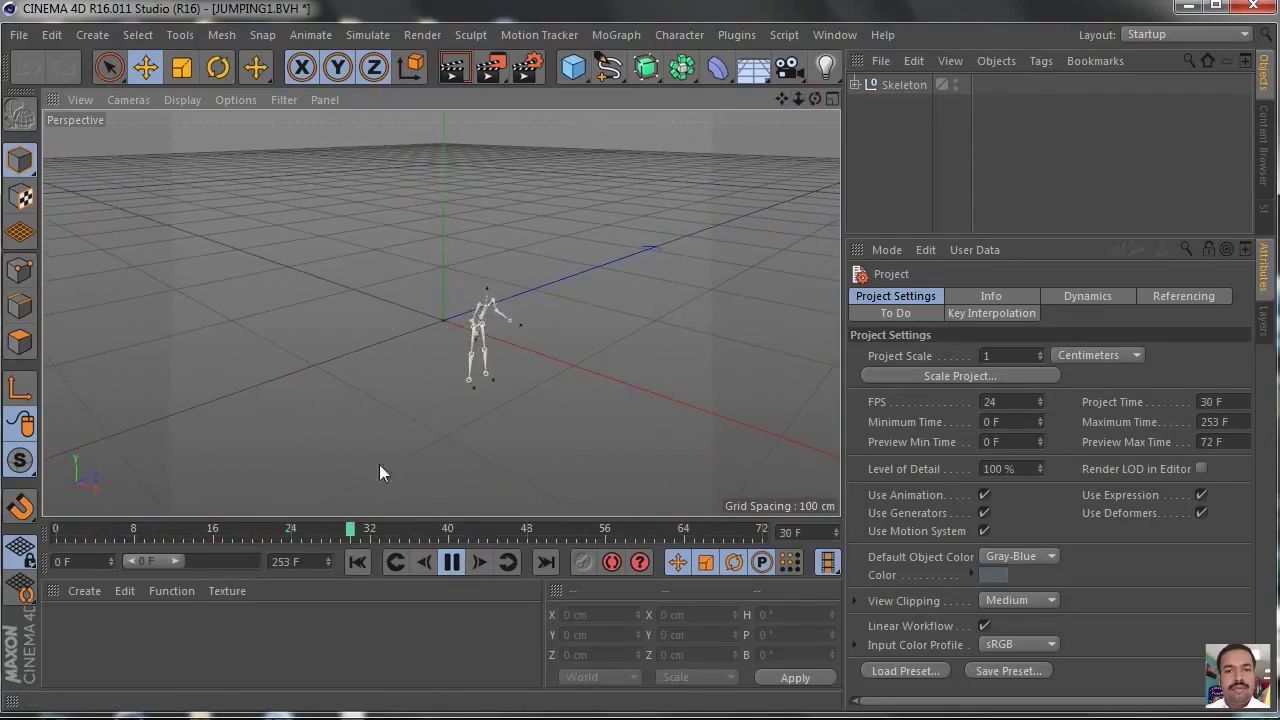
drag(176, 561, 279, 571)
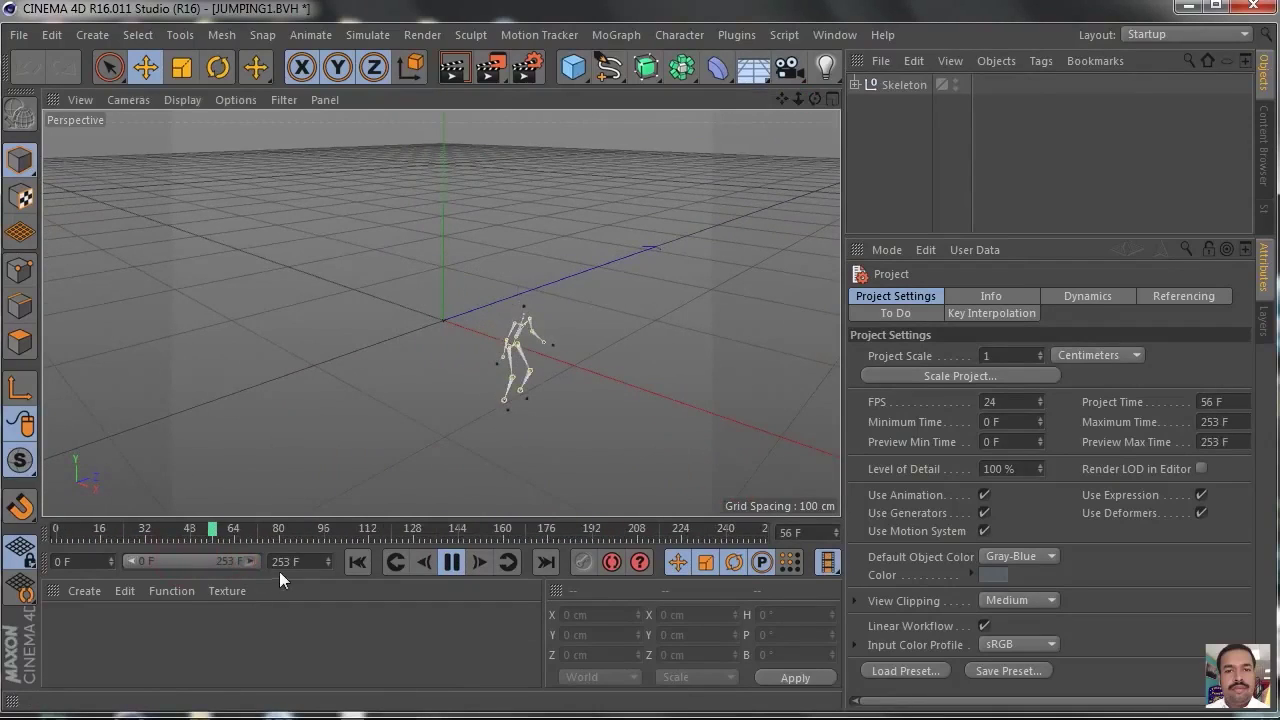
- Watch the jumping skeleton from a low angle and at a closer distance, and stop the playback at frame 112
drag(783, 99, 650, 88)
drag(816, 99, 818, 55)
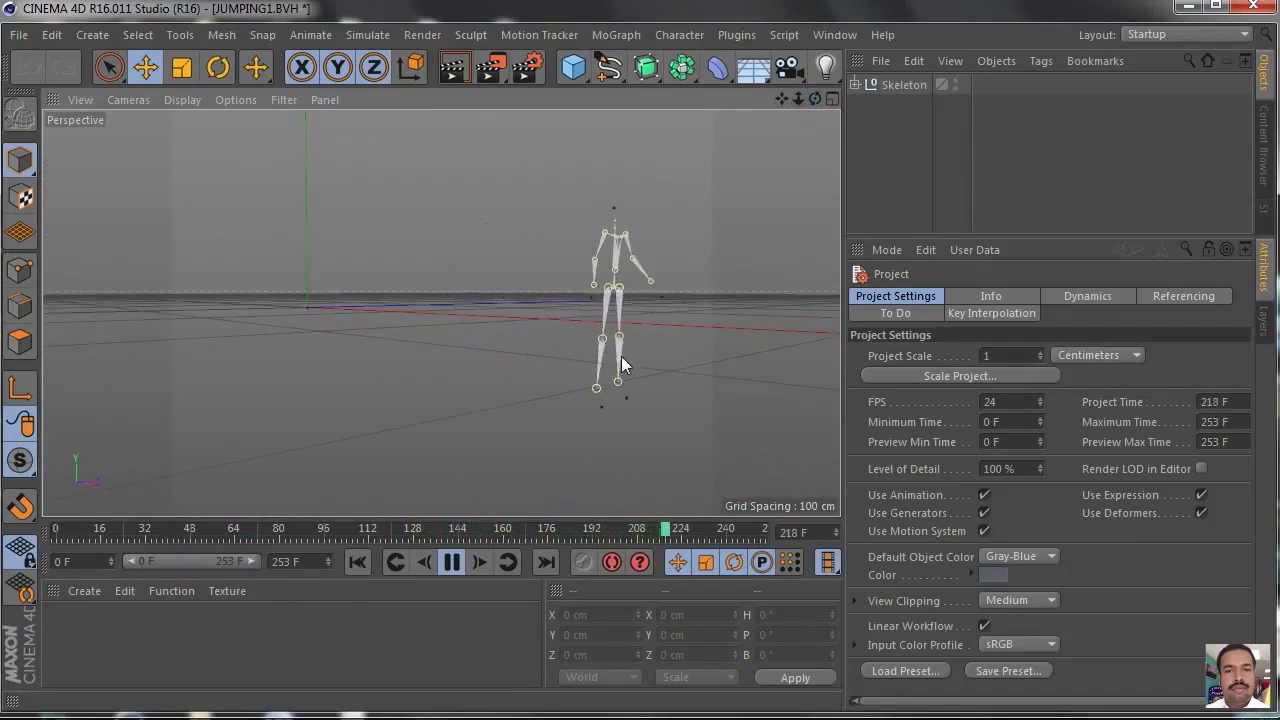
drag(782, 98, 501, 278)
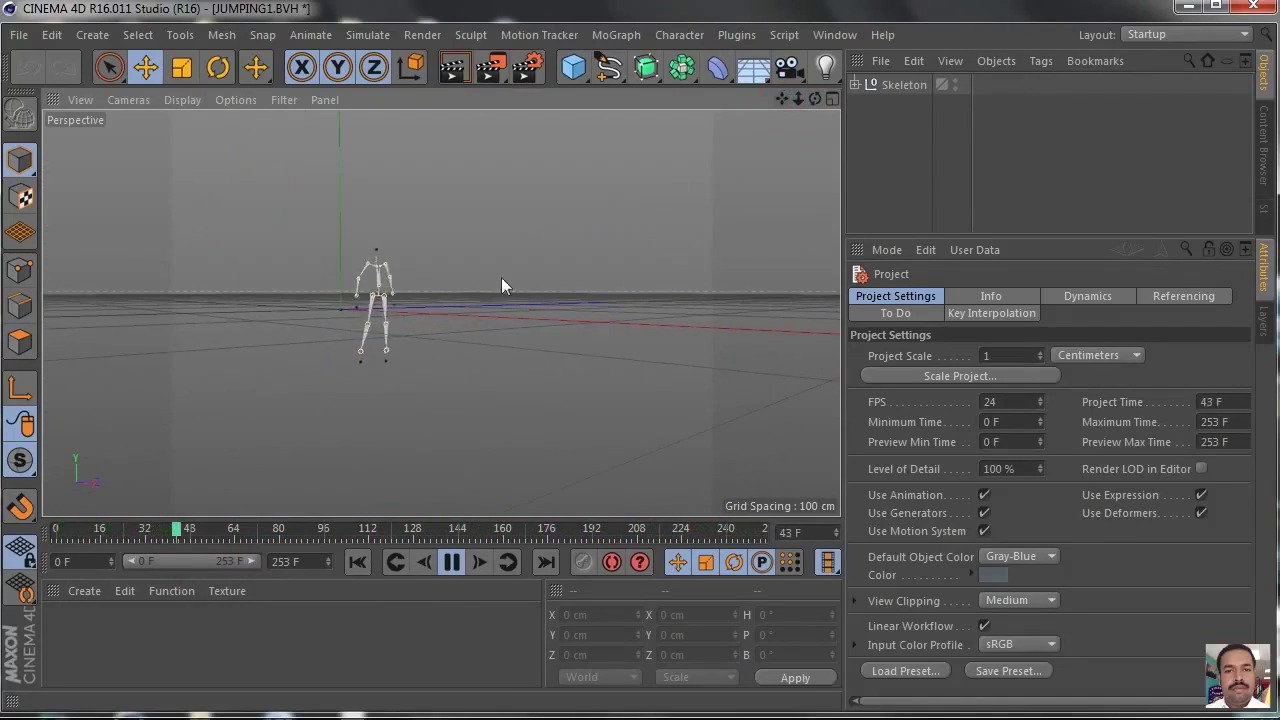
drag(797, 97, 700, 289)
click(452, 561)
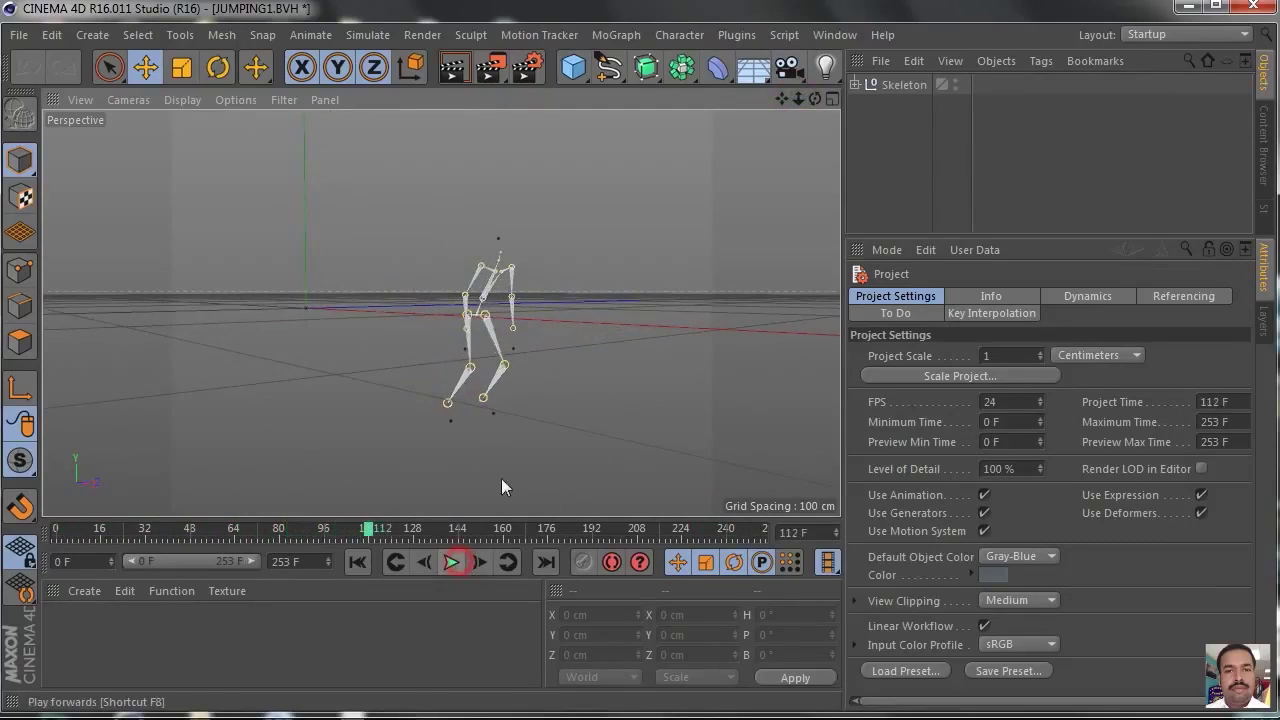
- Render the current view and inspect the joint hierarchy under Skeleton and Hips, collapsing it again
click(452, 68)
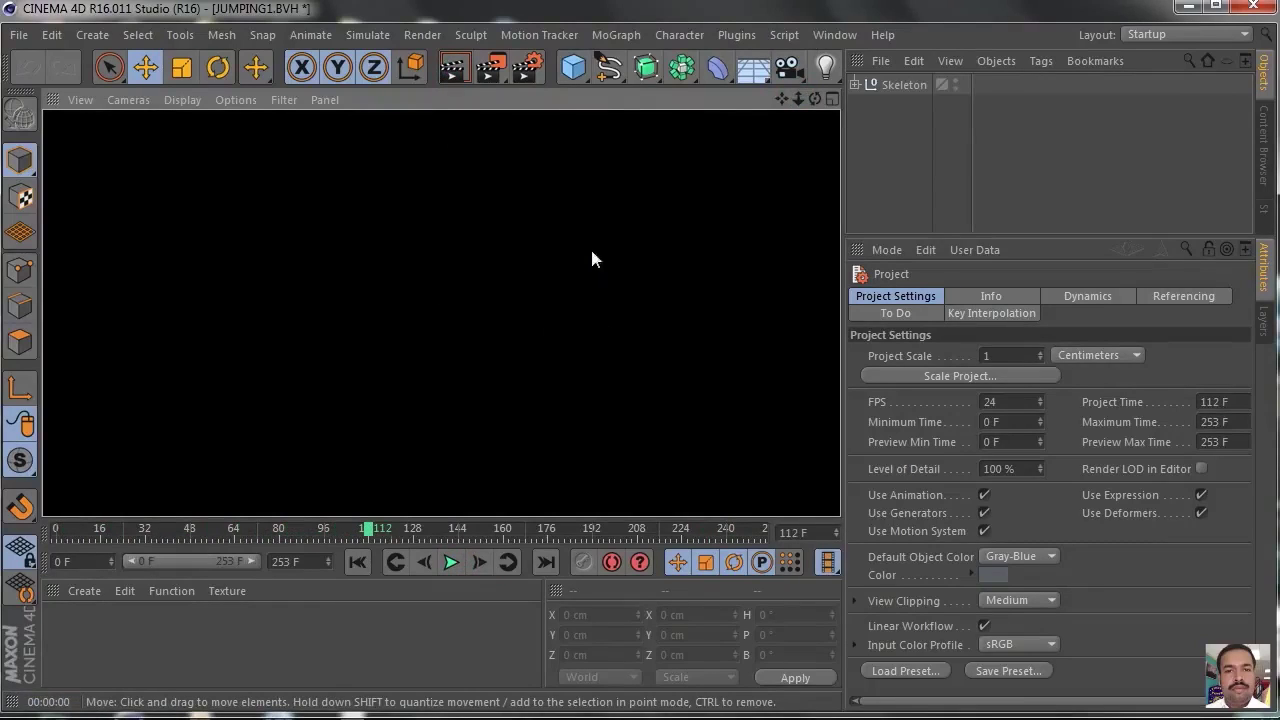
click(856, 86)
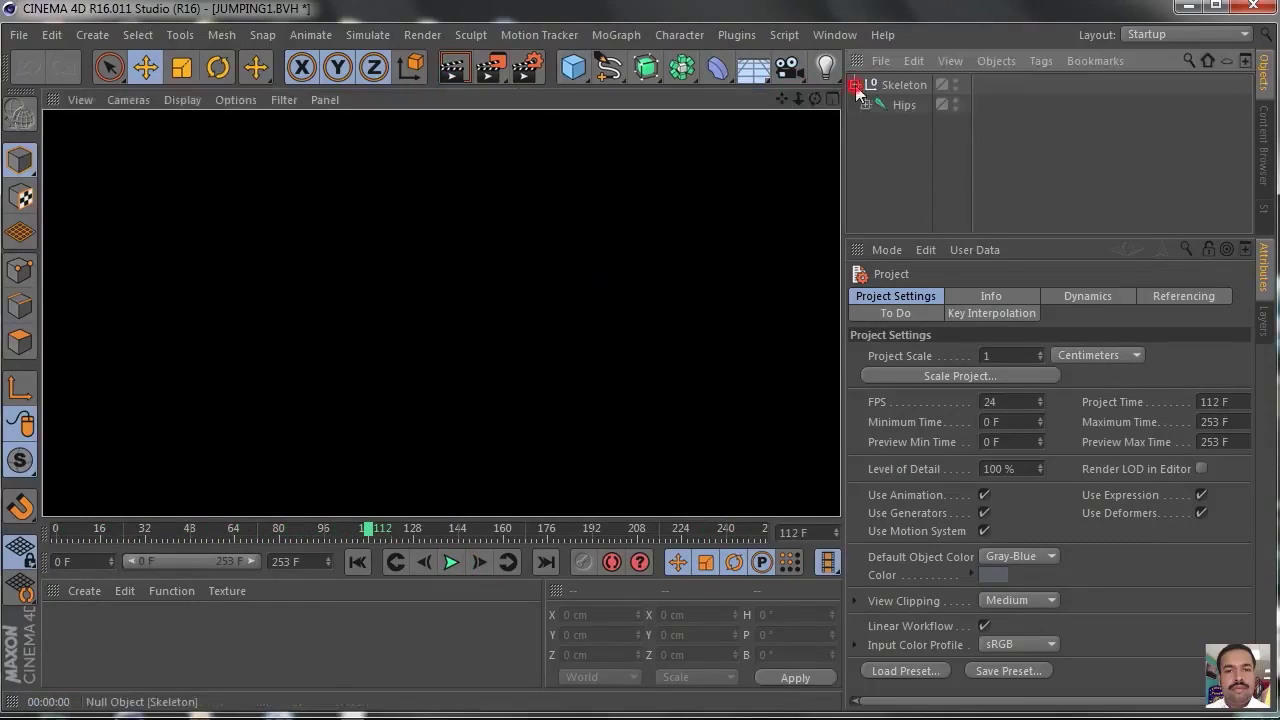
click(866, 105)
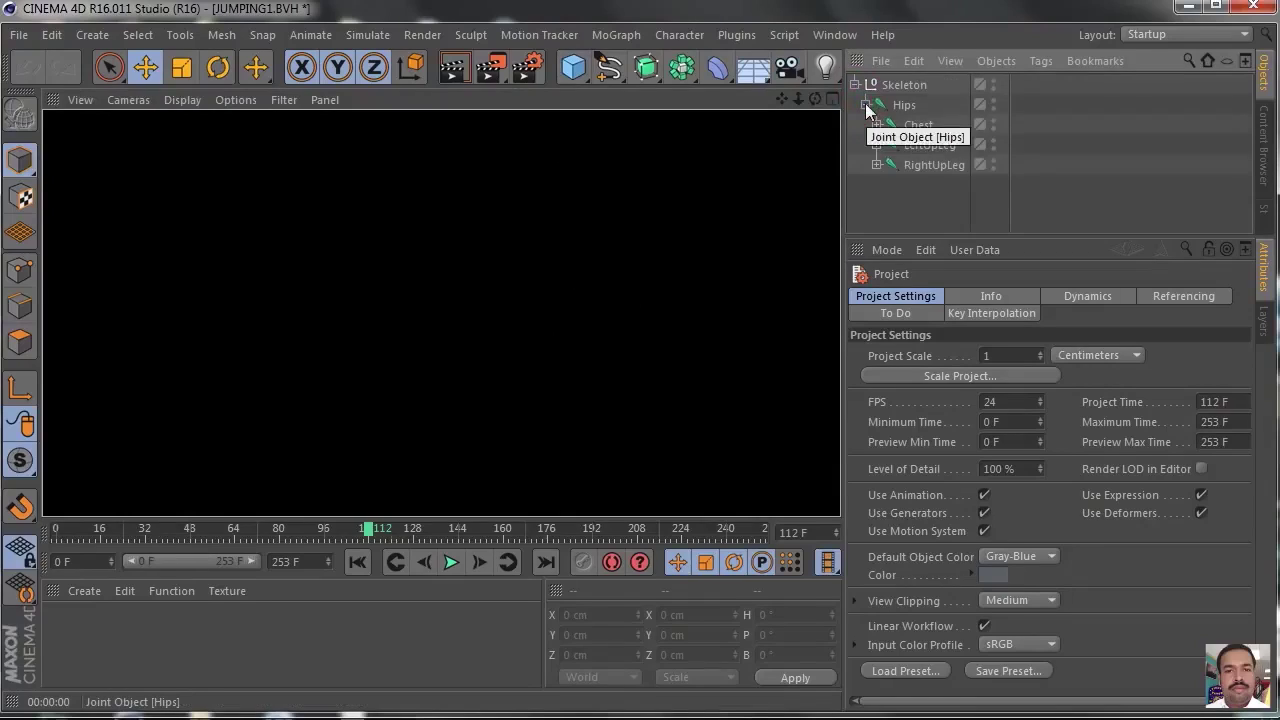
click(855, 85)
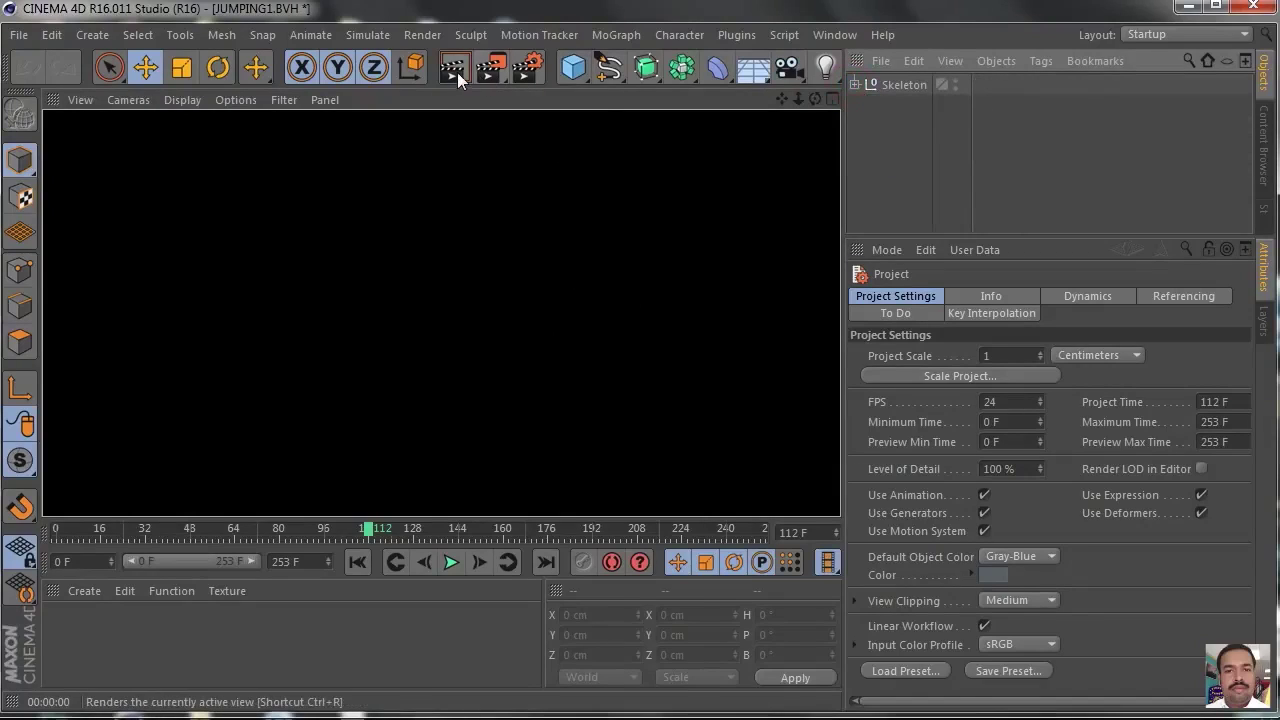
- Leave the rendered view and examine the skeleton close up from another angle
click(885, 176)
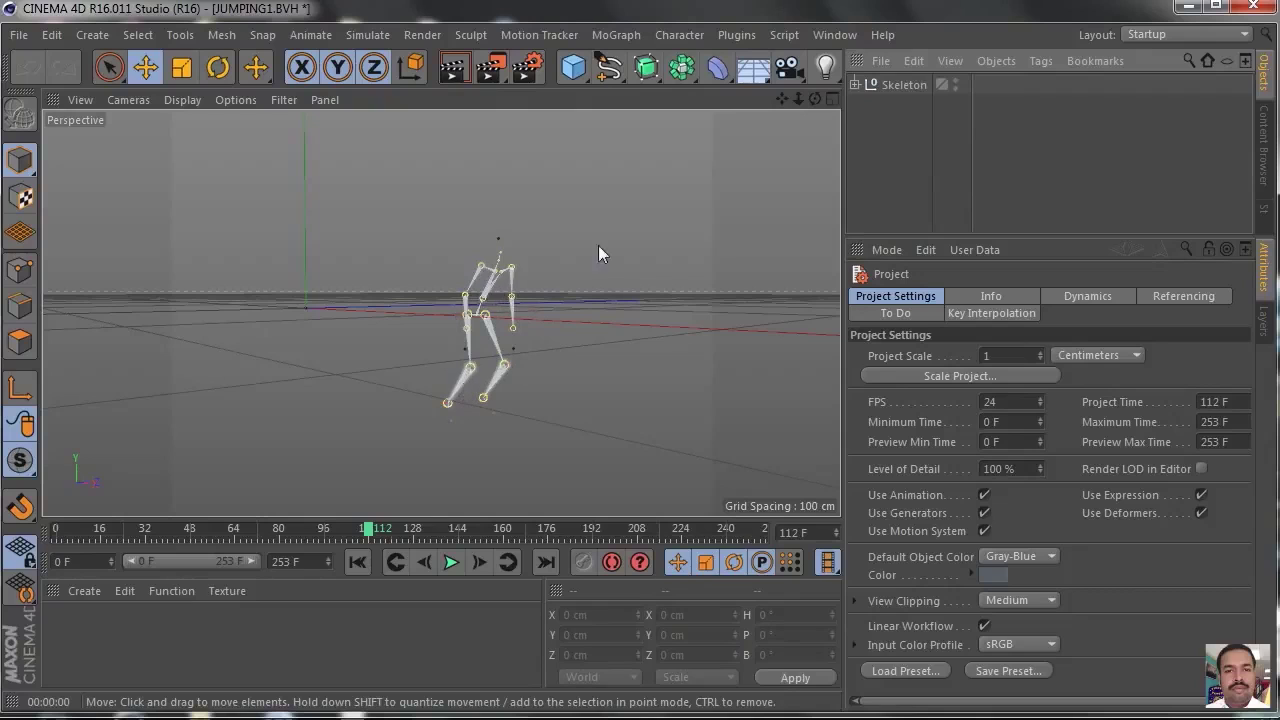
drag(798, 97, 690, 97)
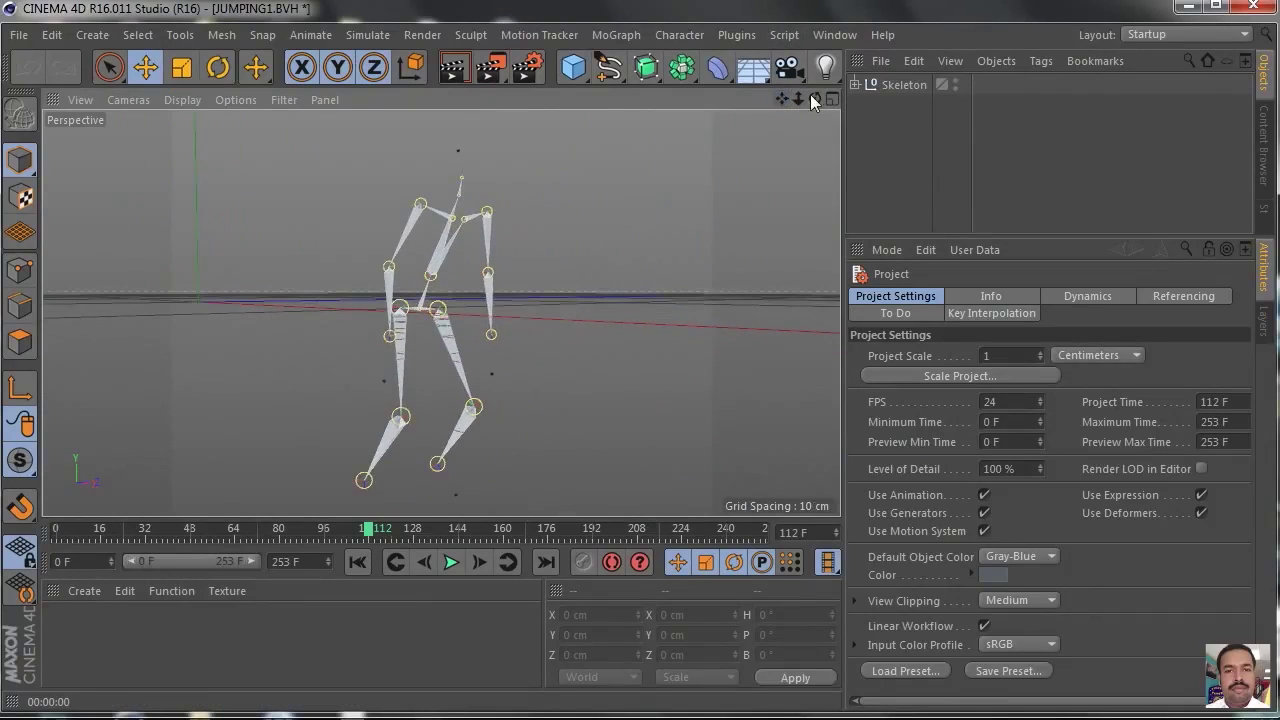
drag(815, 98, 741, 106)
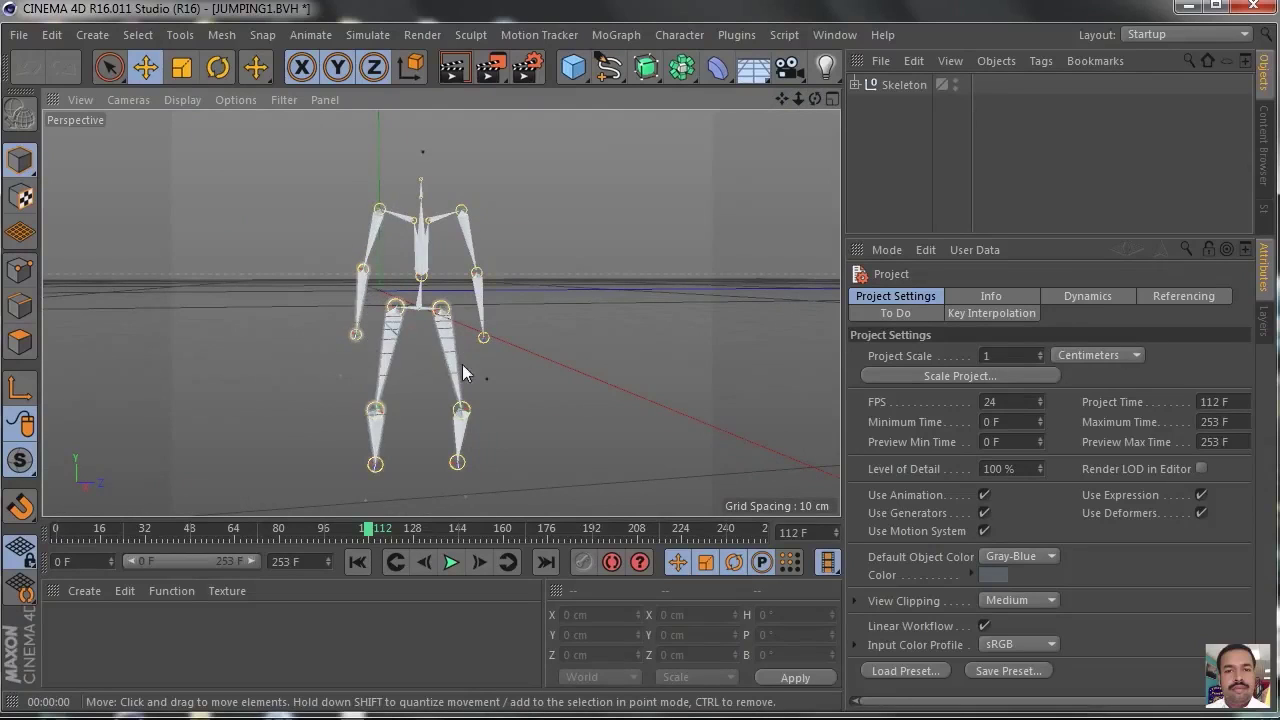
- Examine the skeleton from several angles, replay the motion from the first frame, and stop at frame 11
drag(814, 99, 760, 115)
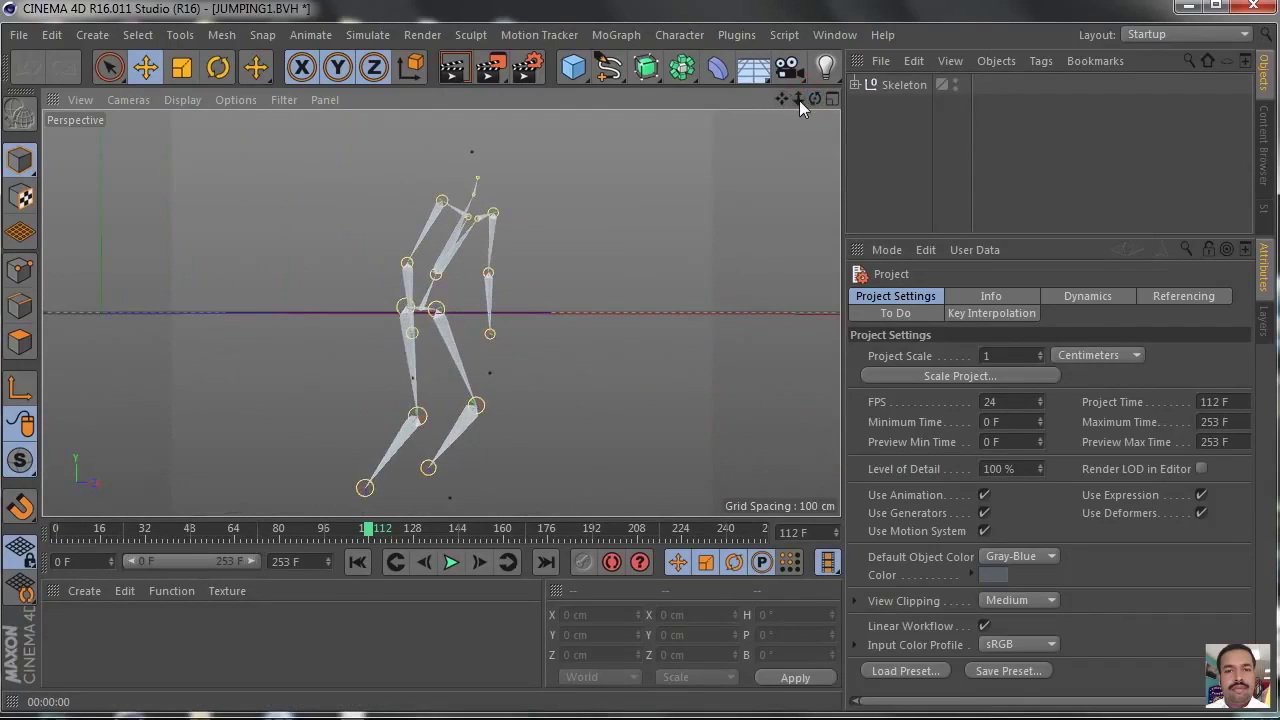
drag(797, 99, 814, 124)
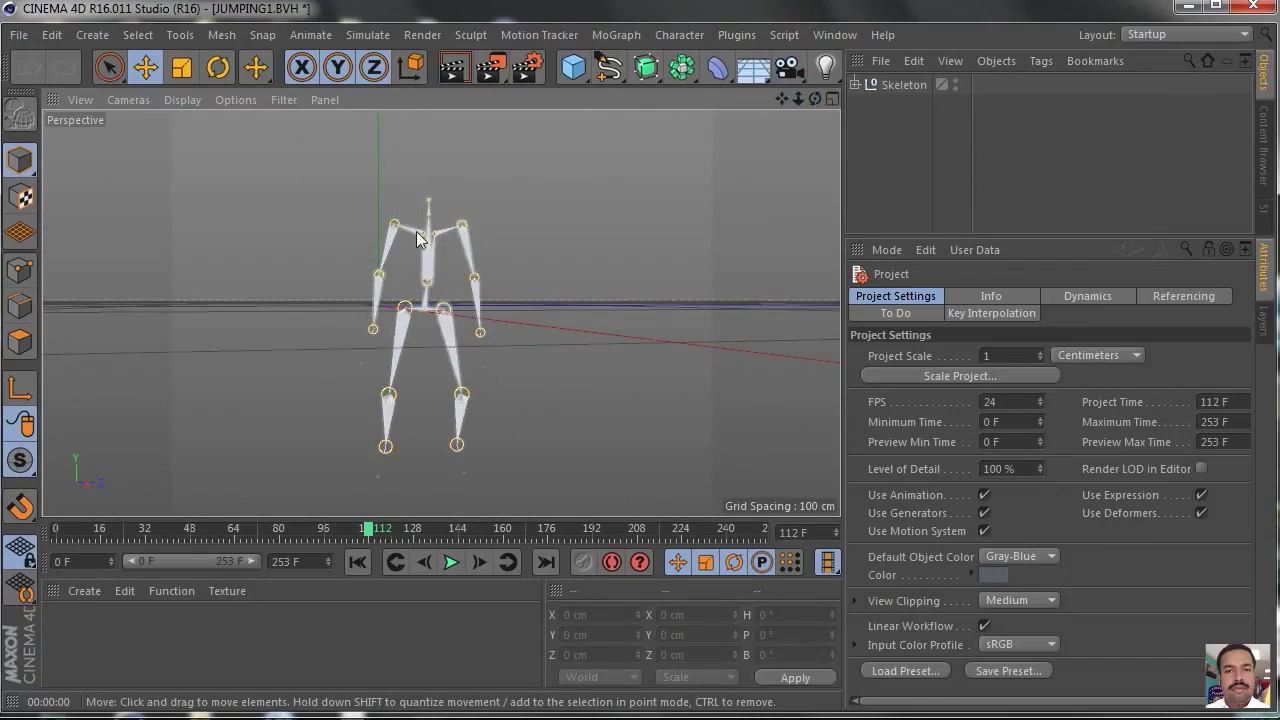
click(358, 561)
mouse_move(798, 97)
mouse_down()
mouse_move(800, 115)
mouse_move(822, 98)
mouse_move(1000, 118)
mouse_move(700, 90)
mouse_move(655, 94)
mouse_move(625, 135)
mouse_move(610, 115)
mouse_move(600, 132)
mouse_move(812, 103)
mouse_move(785, 90)
mouse_up()
click(451, 562)
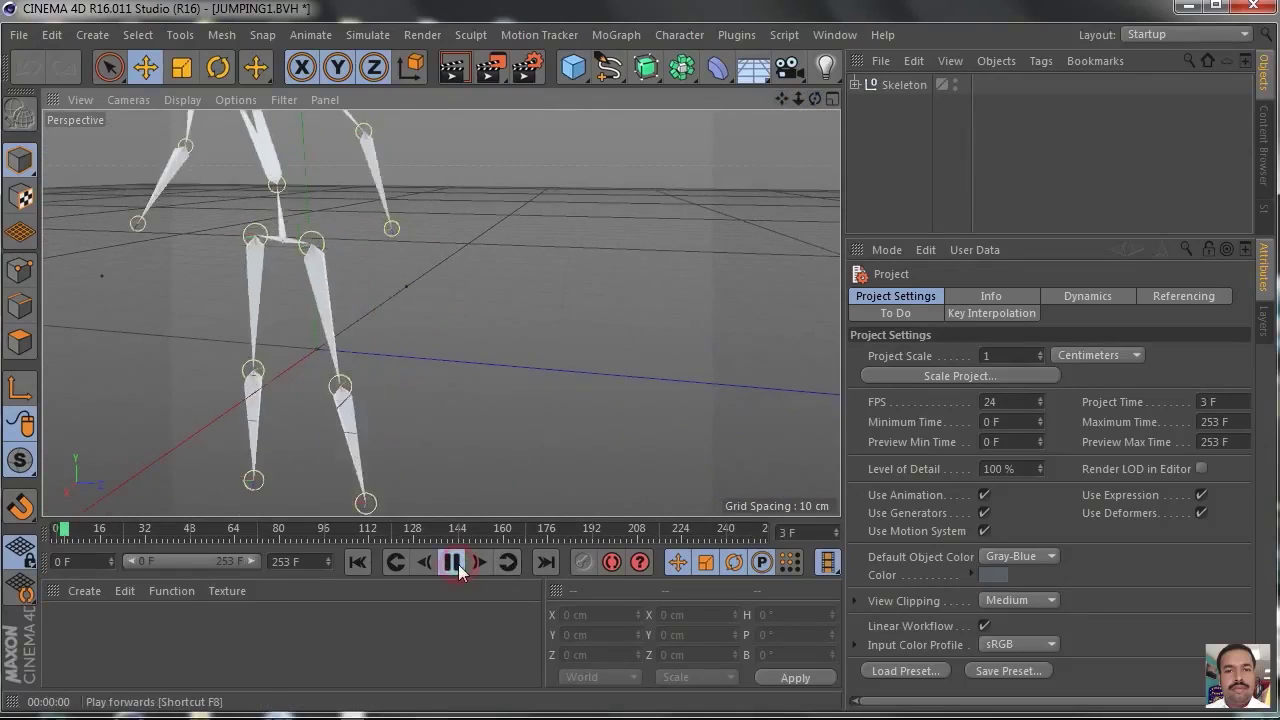
click(451, 562)
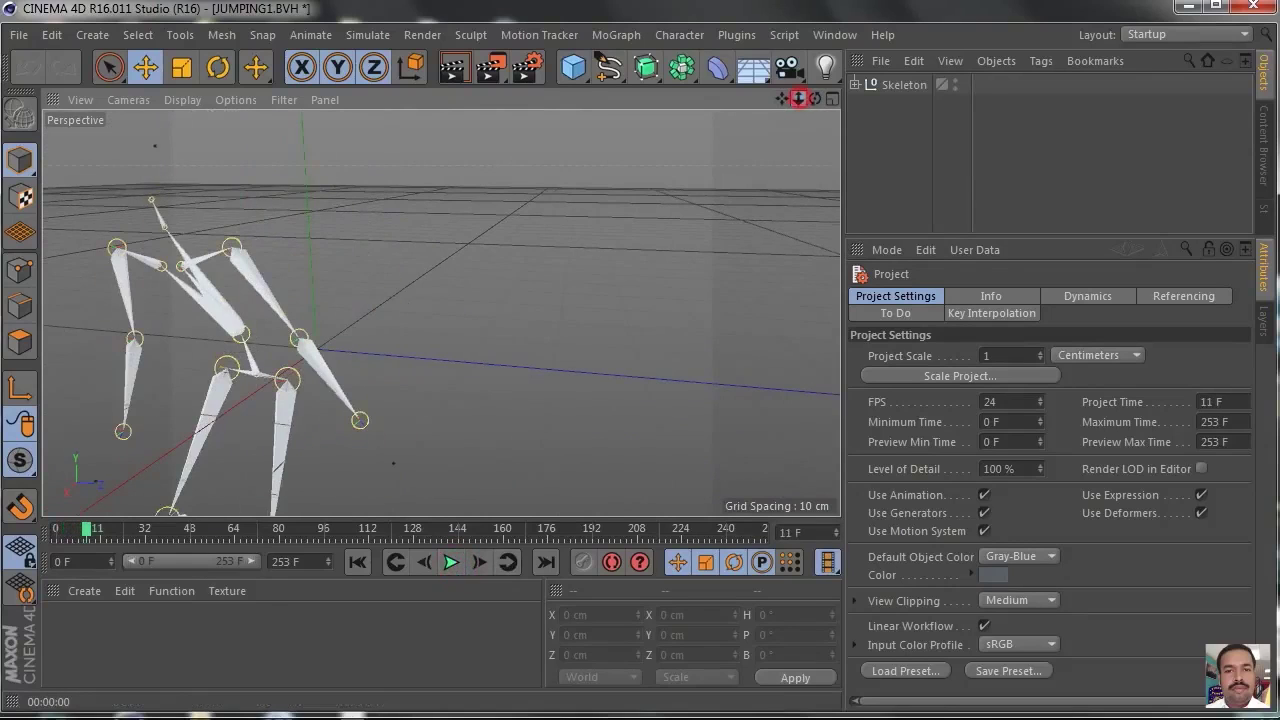
drag(798, 98, 785, 100)
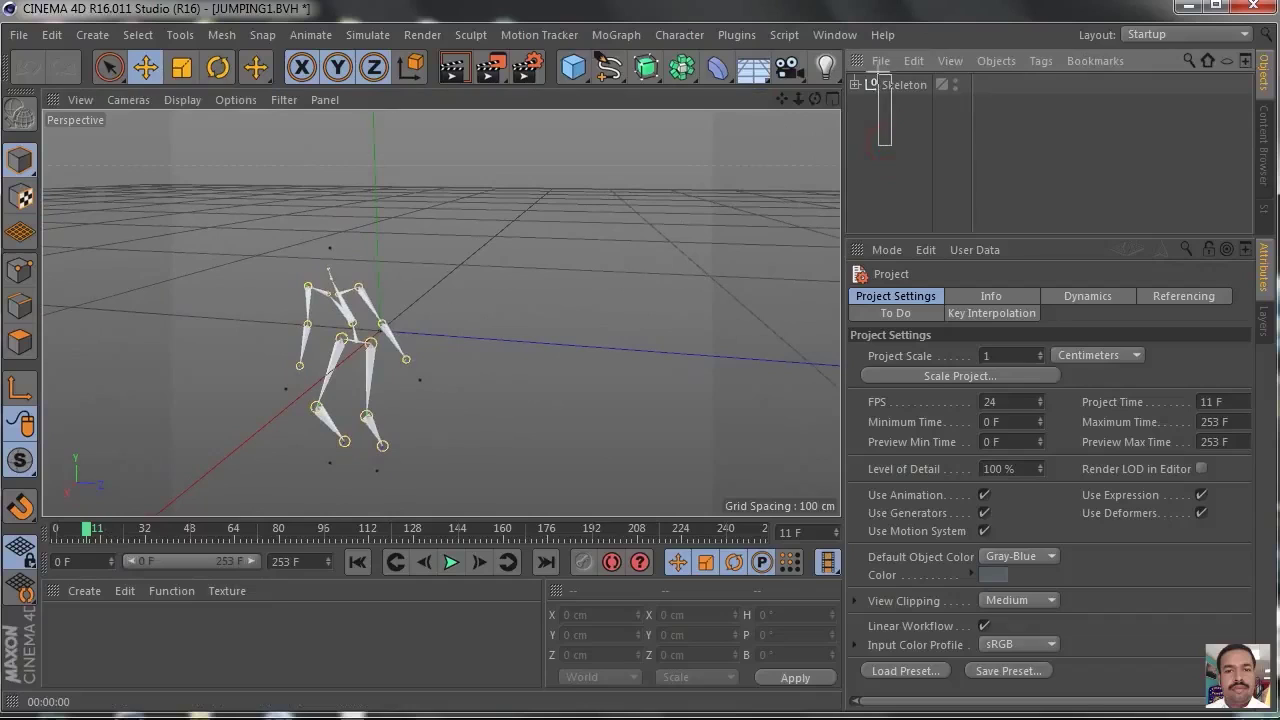
- Convert Skeleton with all its child joints to a polygon object and check it in a render of the current view
click(884, 85)
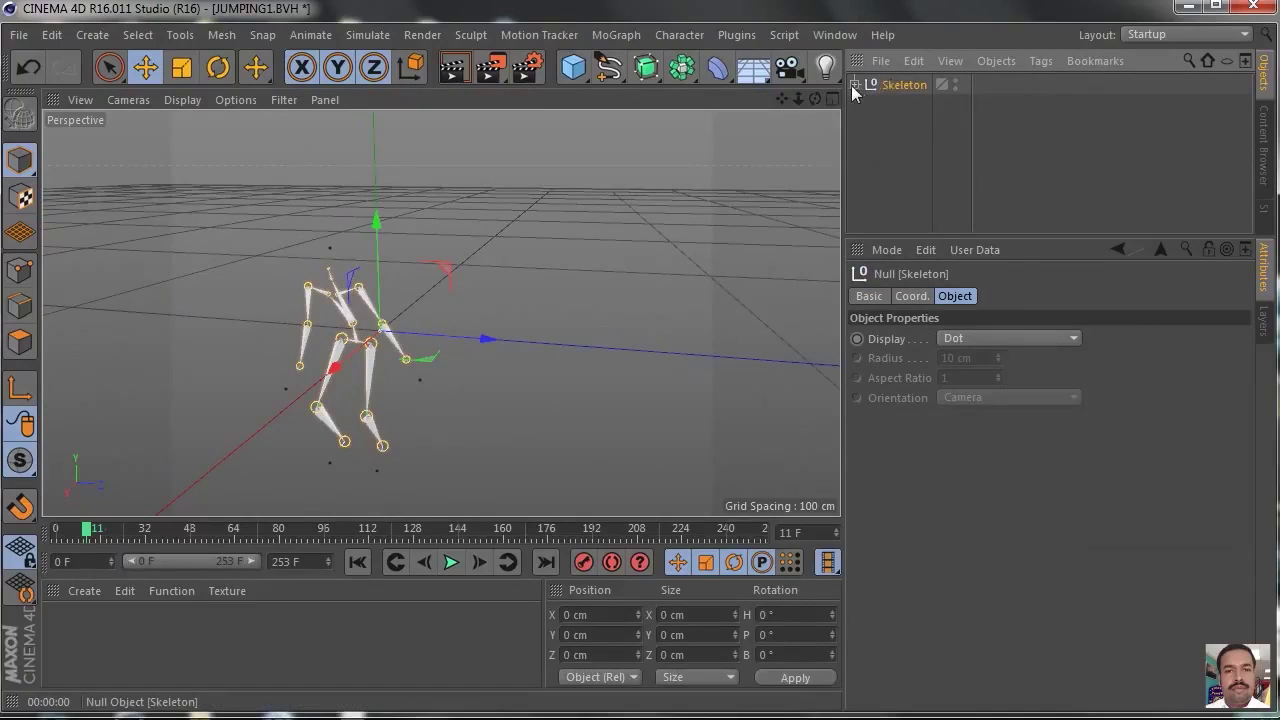
click(853, 86)
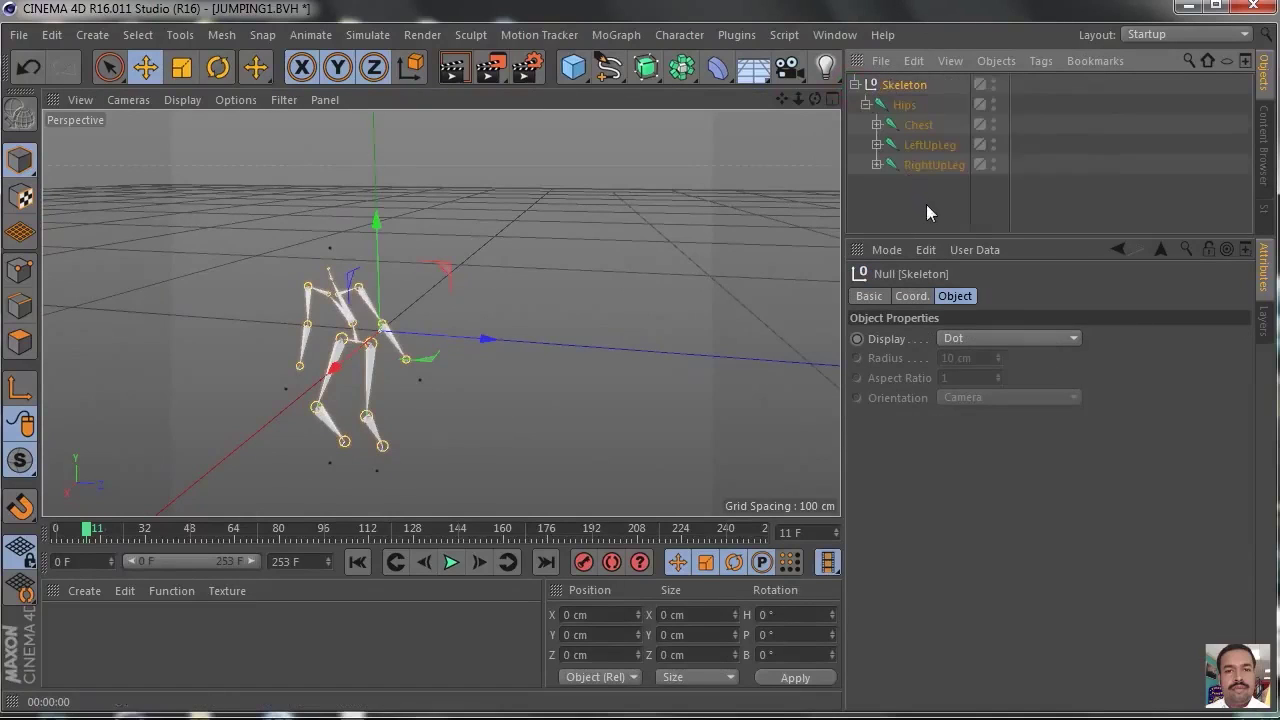
click(853, 86)
right_click(907, 88)
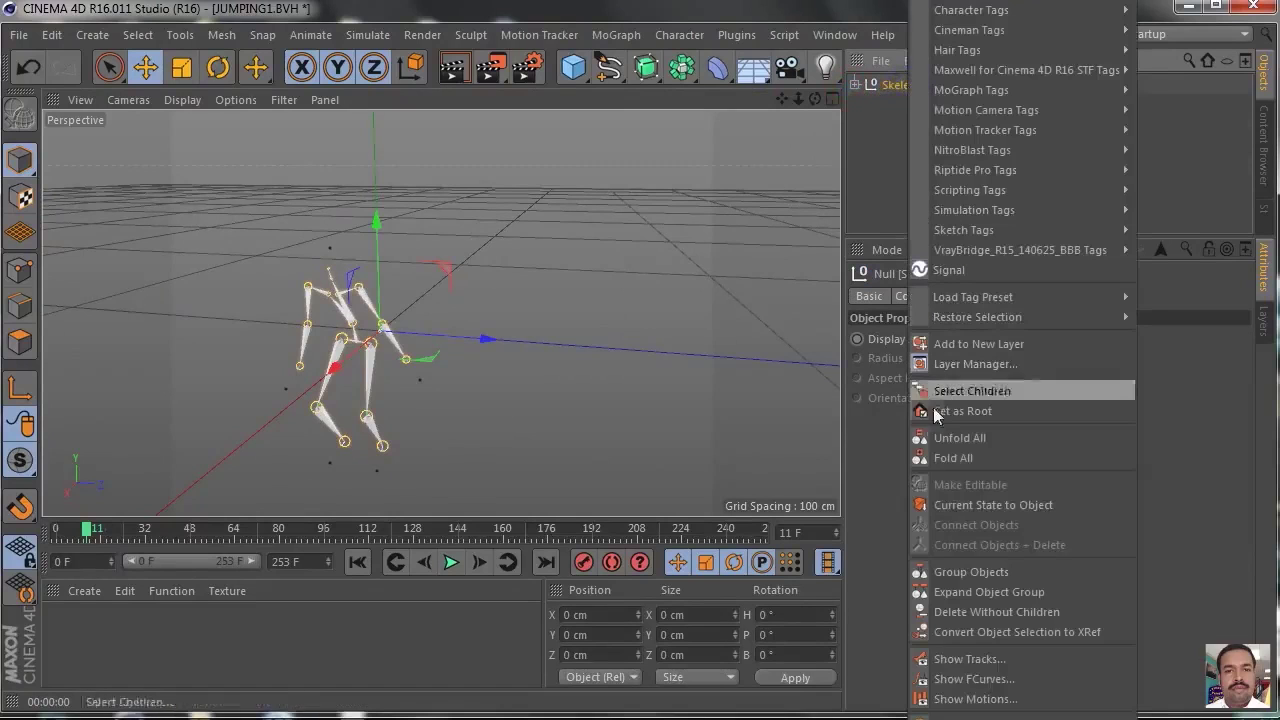
click(1001, 390)
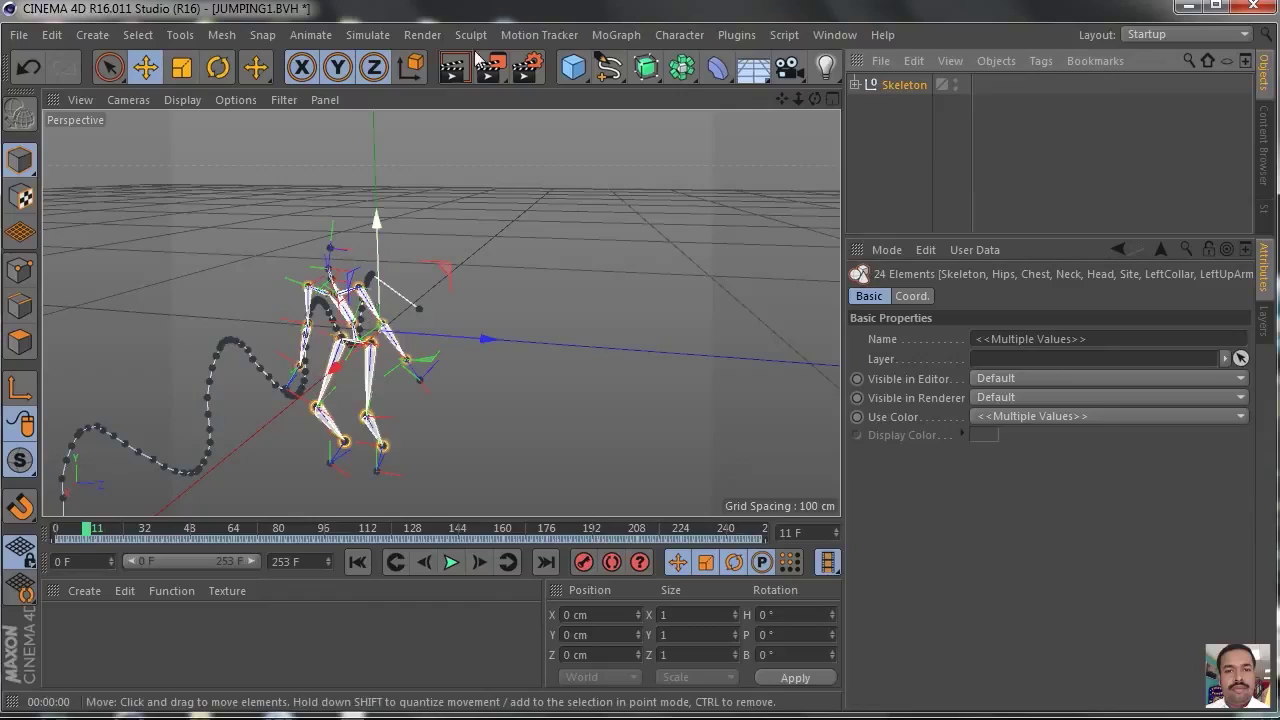
click(679, 36)
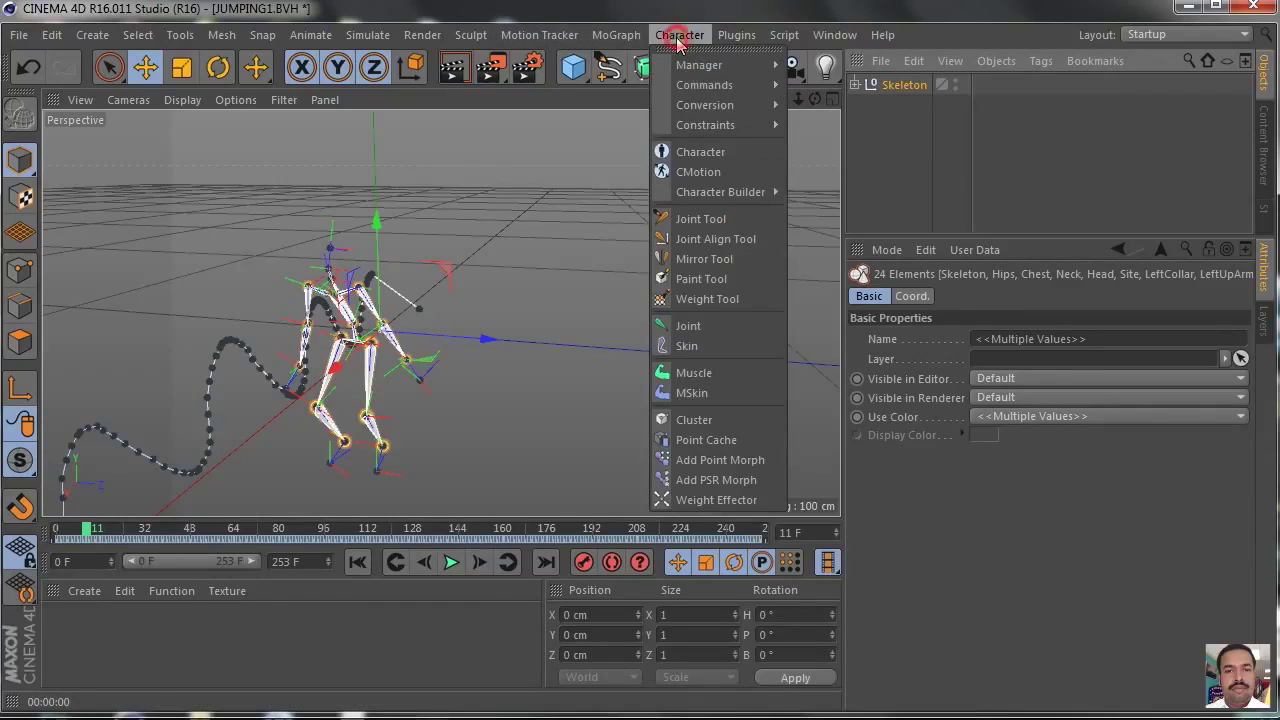
mouse_move(722, 126)
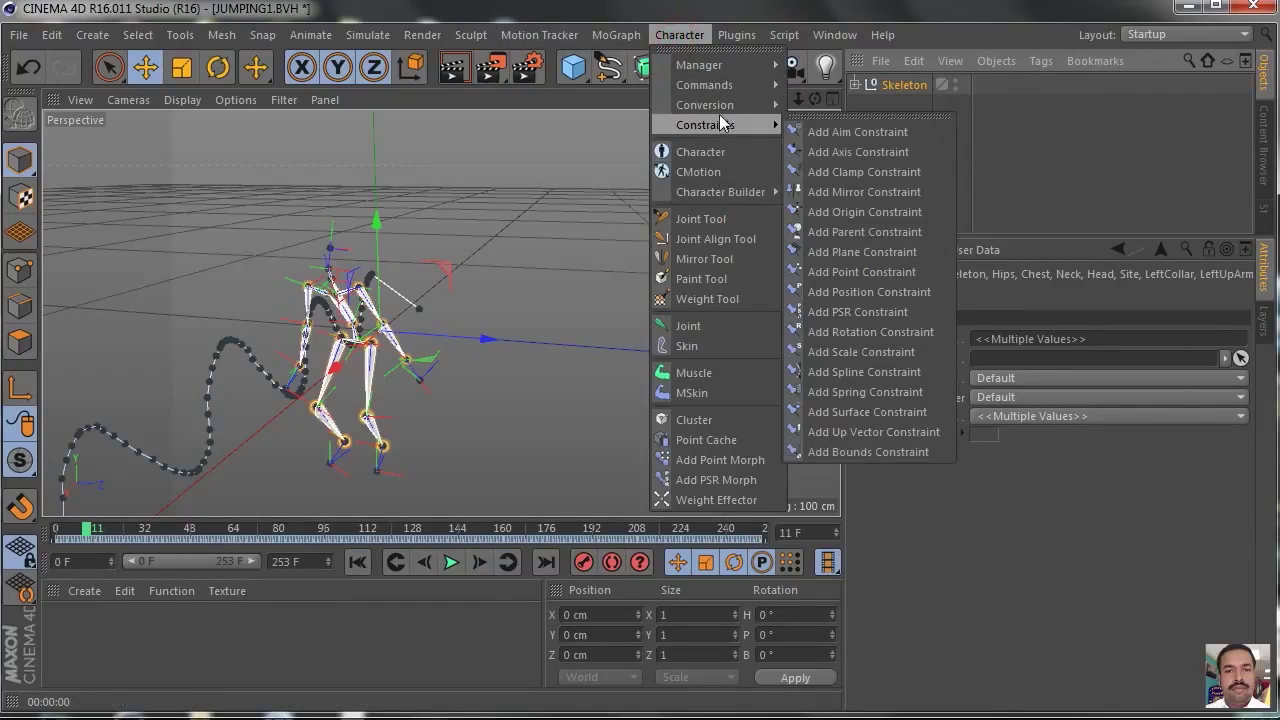
mouse_move(726, 104)
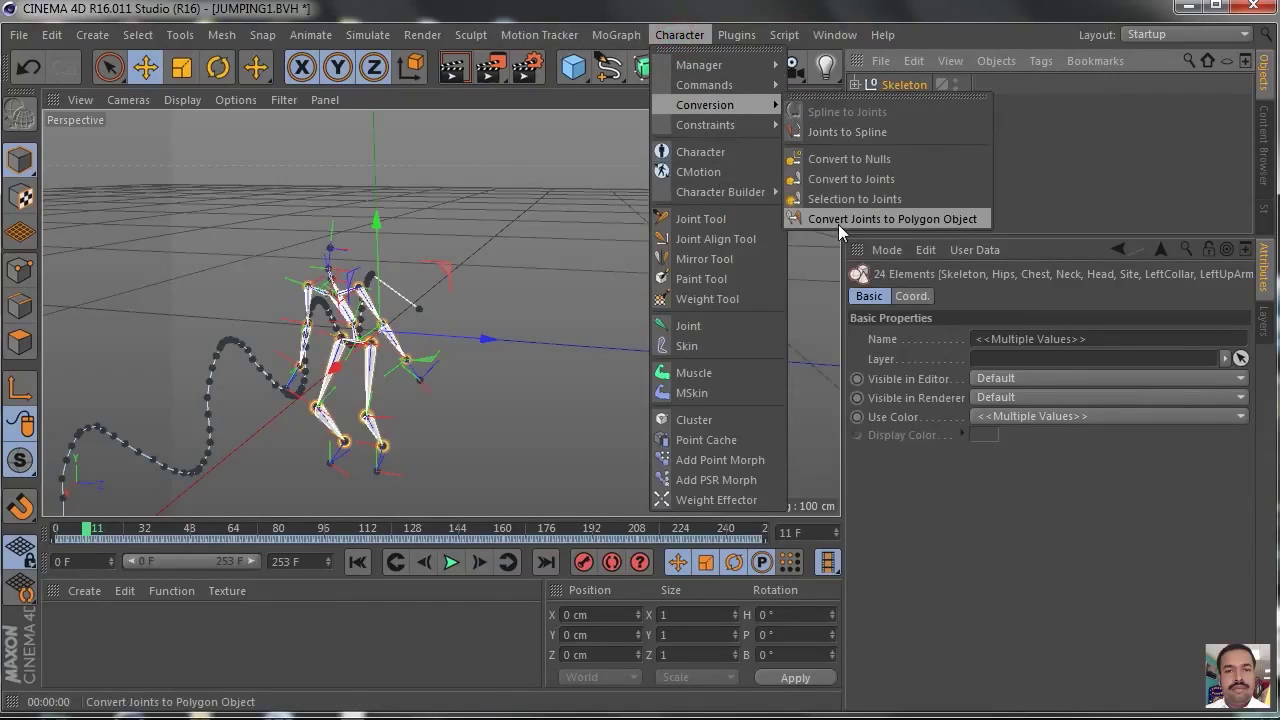
click(896, 220)
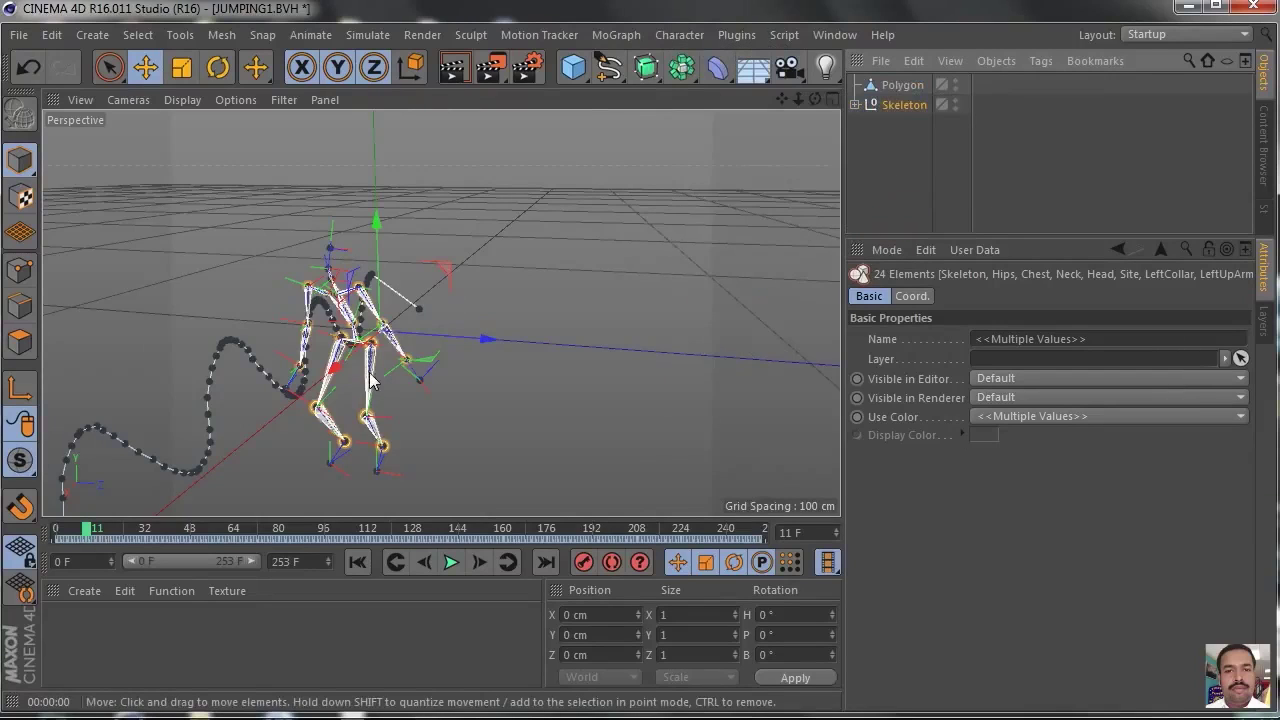
click(454, 68)
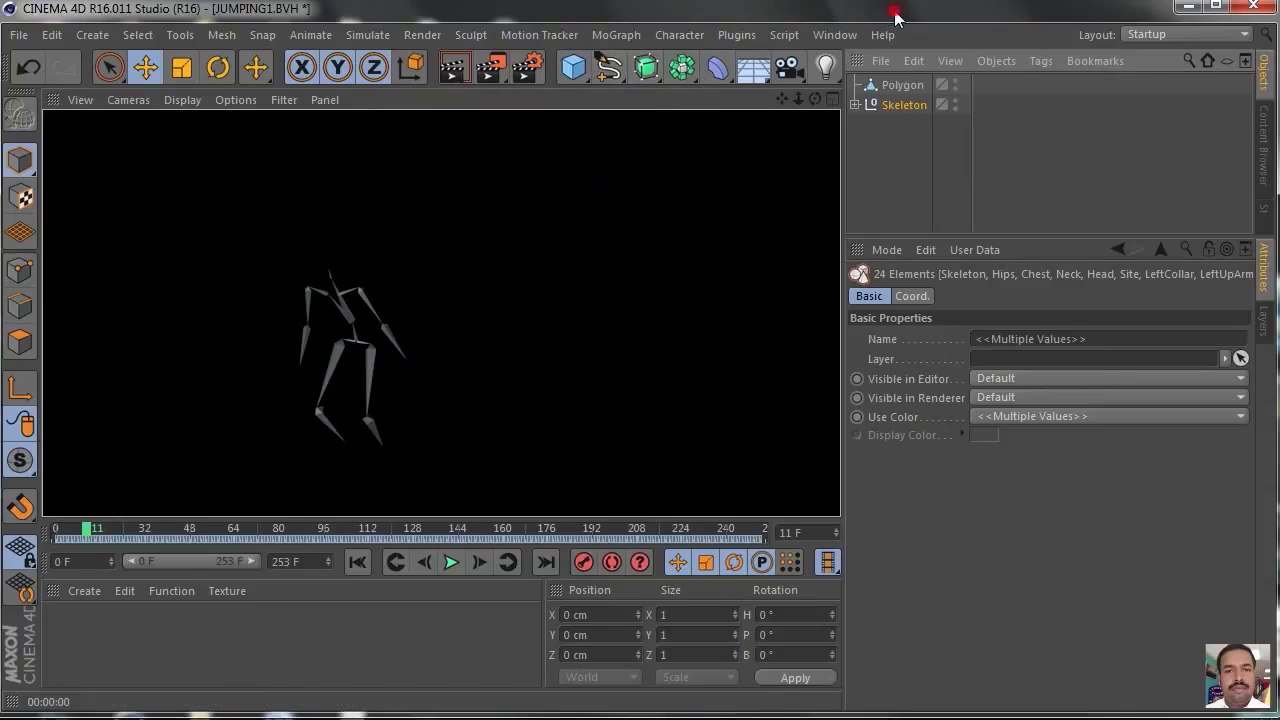
click(875, 203)
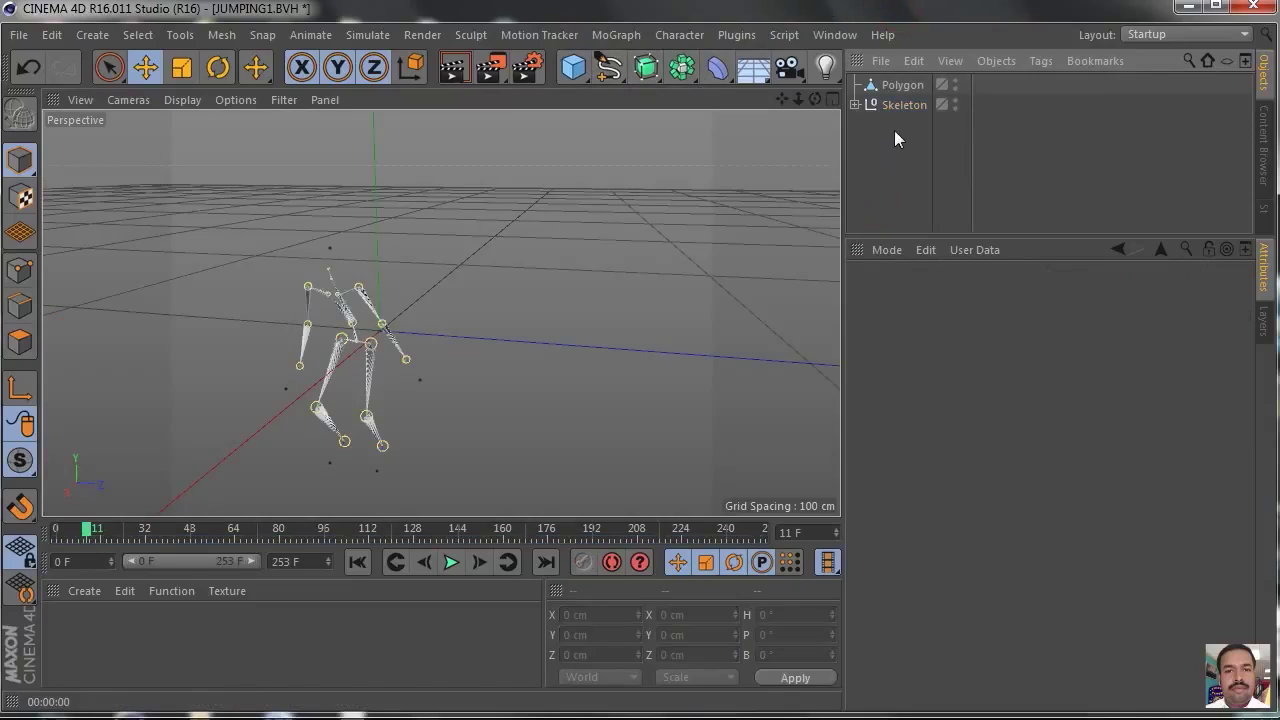
- Bind the Polygon object to Skeleton and all its child joints
click(900, 105)
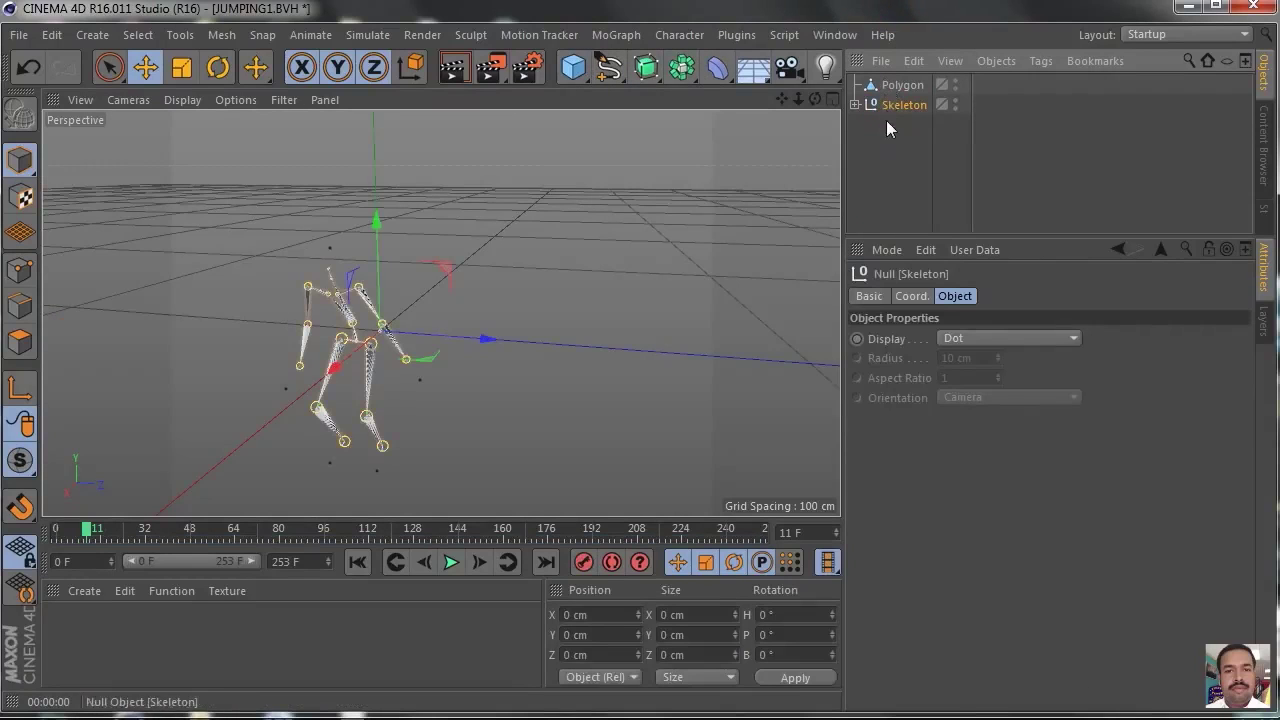
ctrl+click(900, 85)
right_click(890, 95)
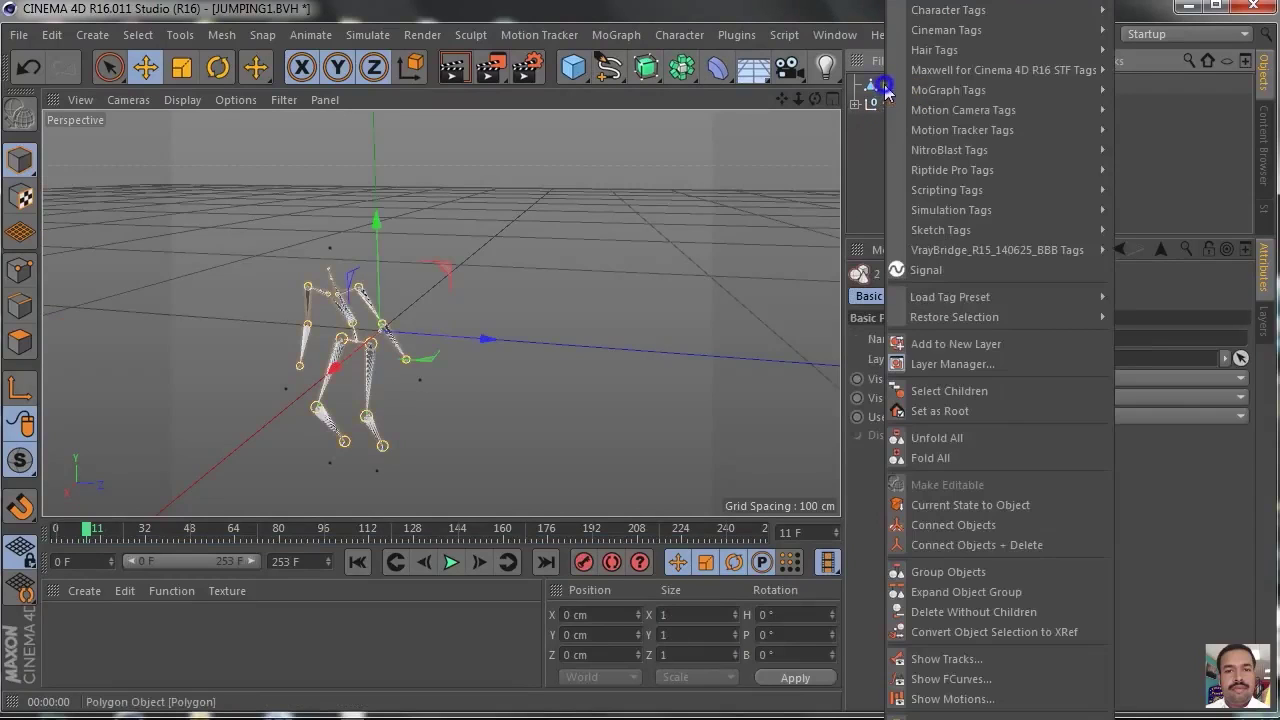
click(959, 388)
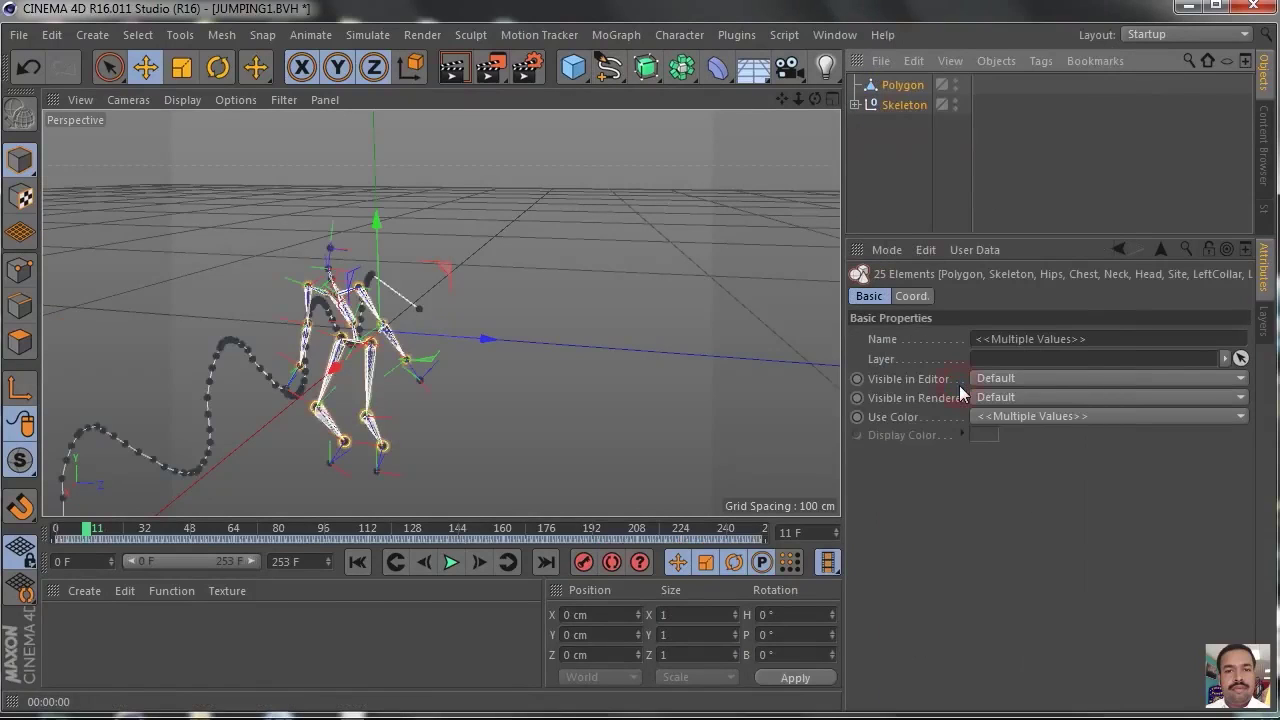
click(674, 35)
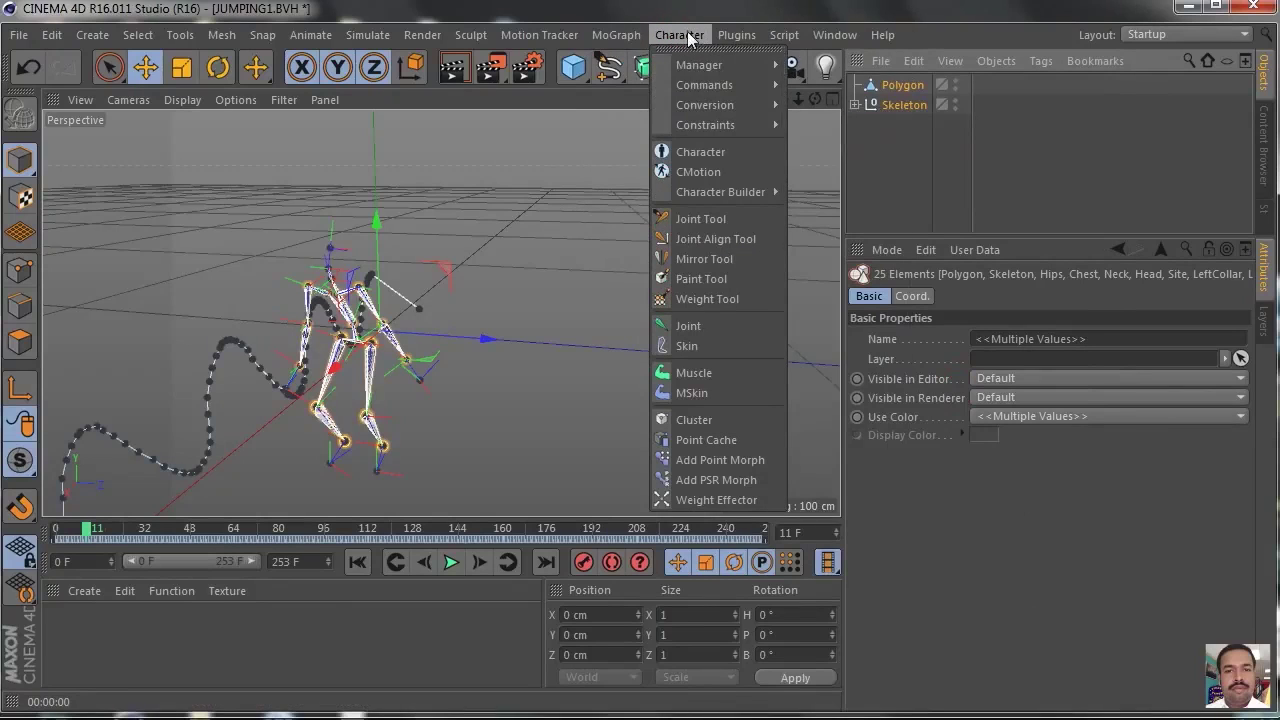
mouse_move(706, 89)
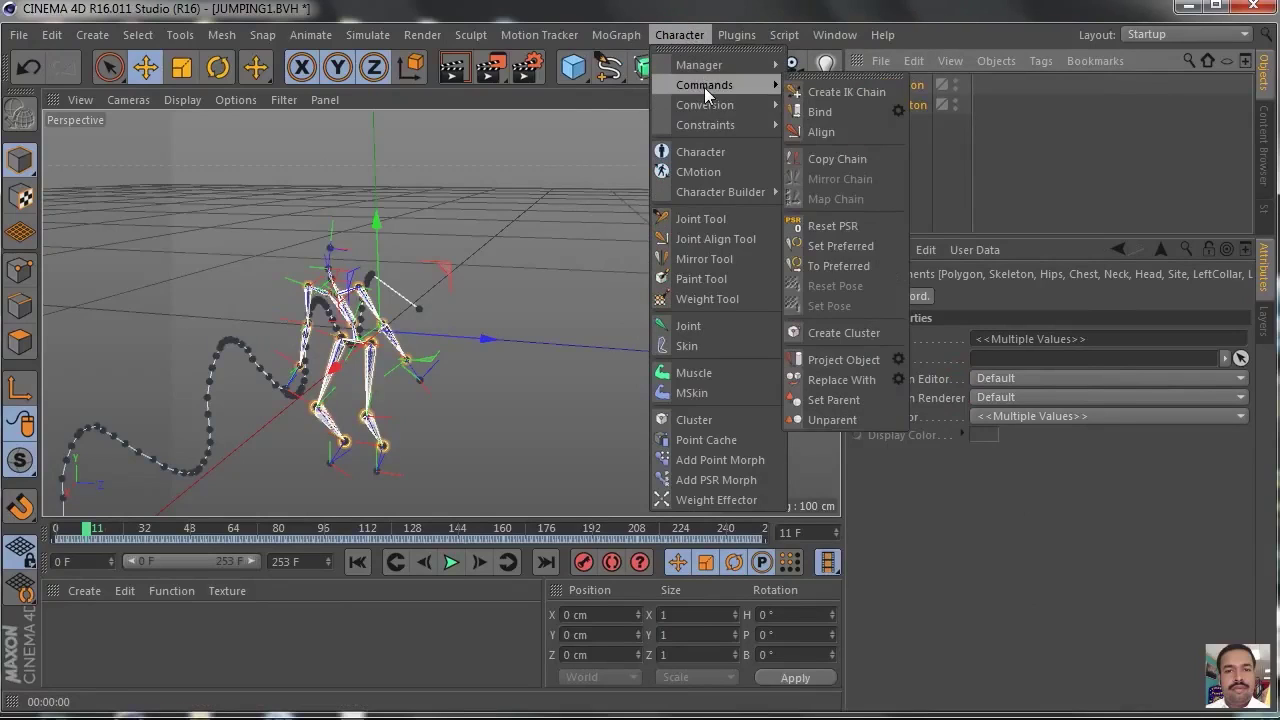
click(815, 114)
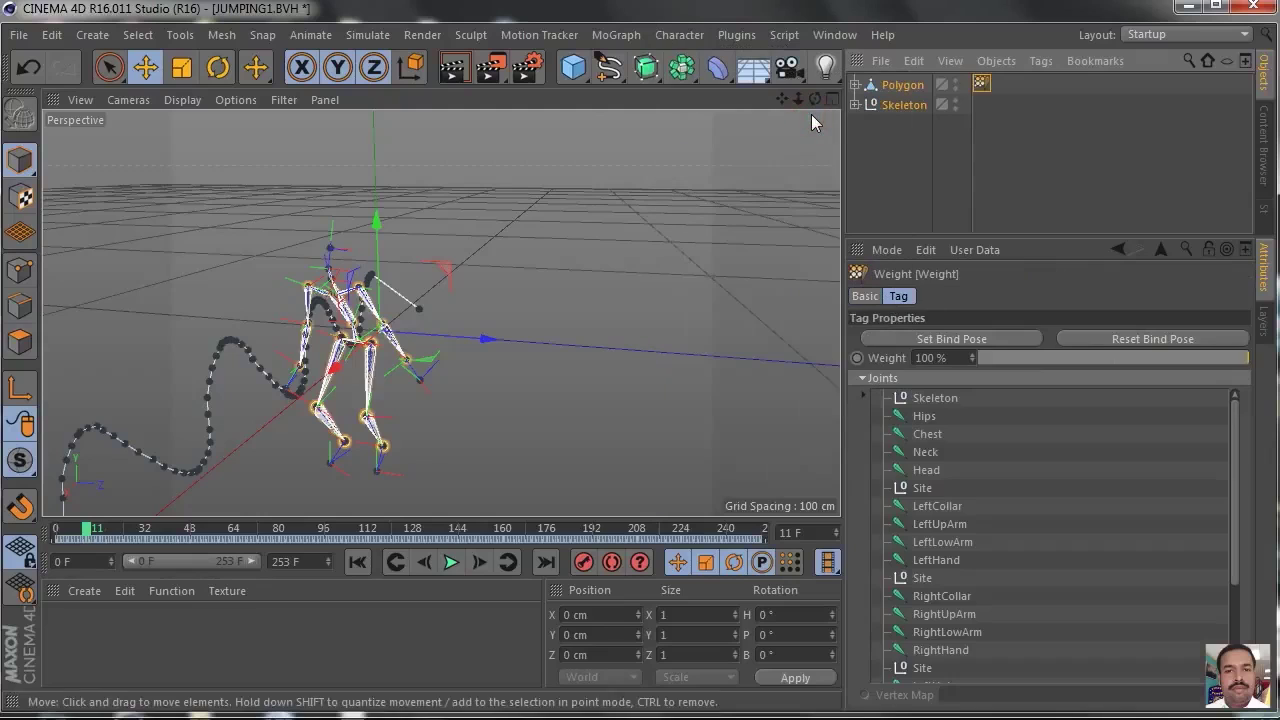
- Inspect the Skin deformer's properties under the Polygon object and collapse the object again
click(855, 85)
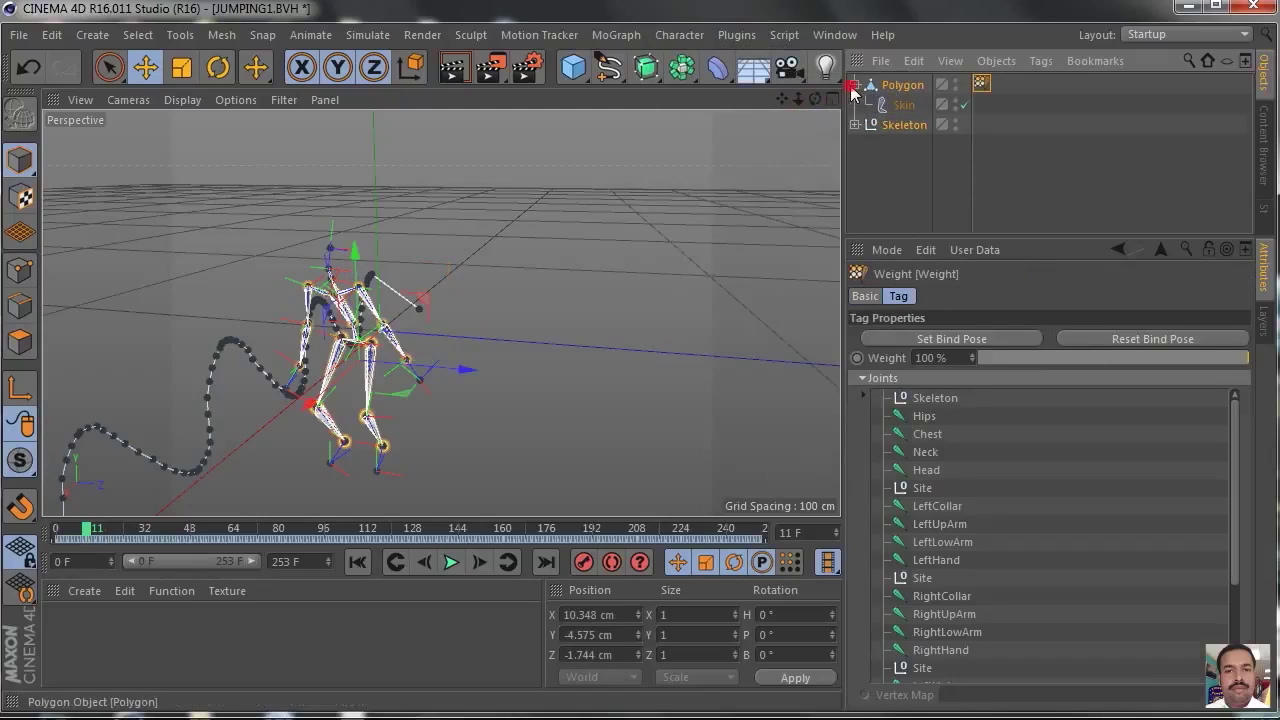
click(903, 104)
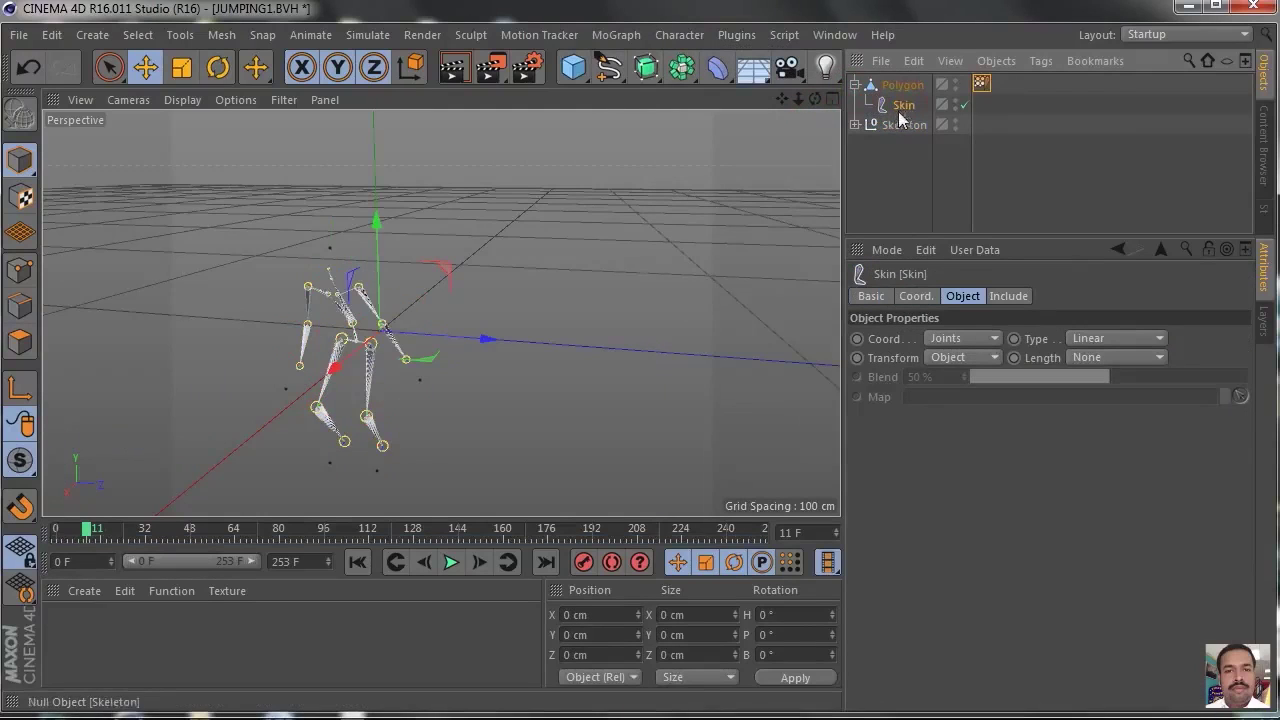
click(855, 85)
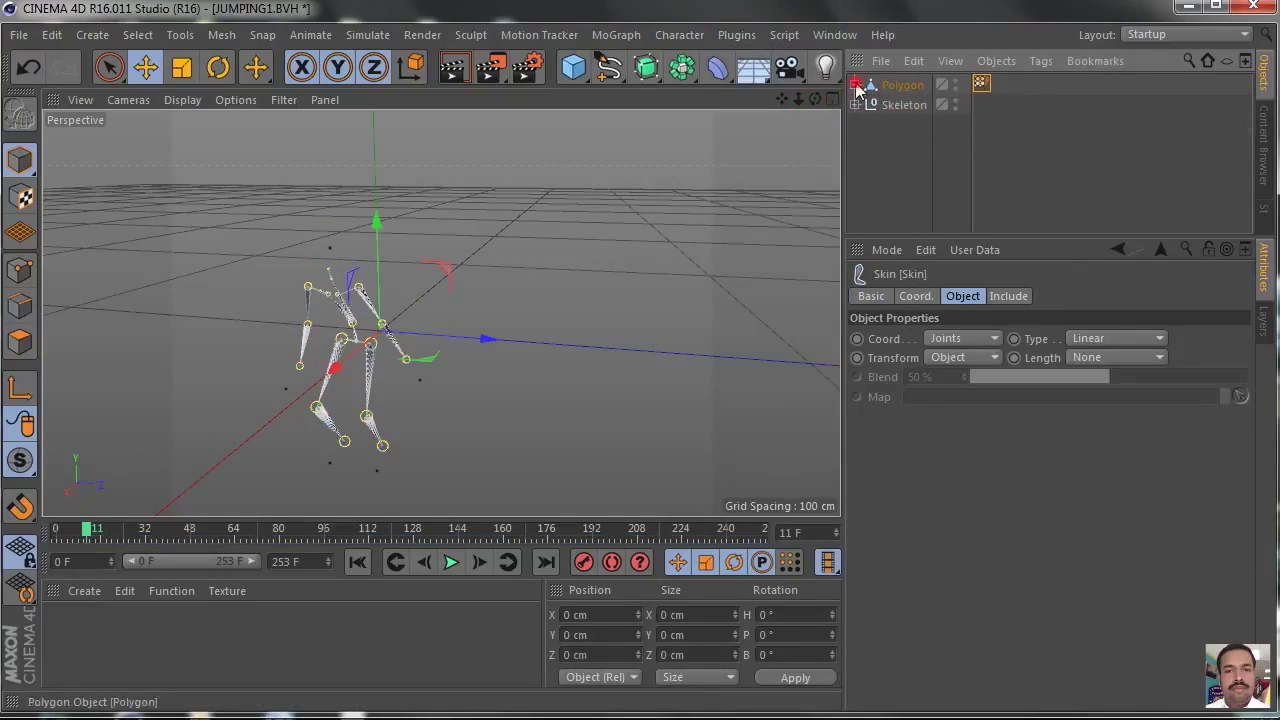
- Render the bound mesh at the first frame, play the animation to frame 38 and render there
click(357, 562)
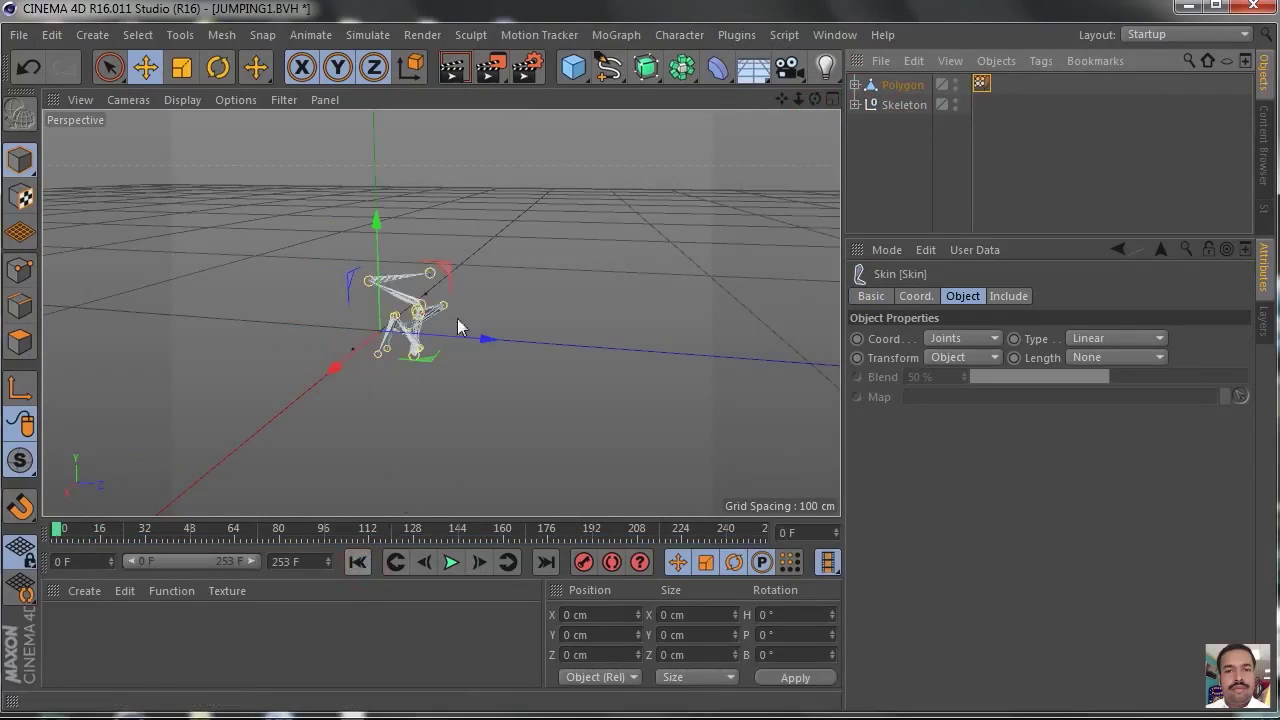
click(443, 74)
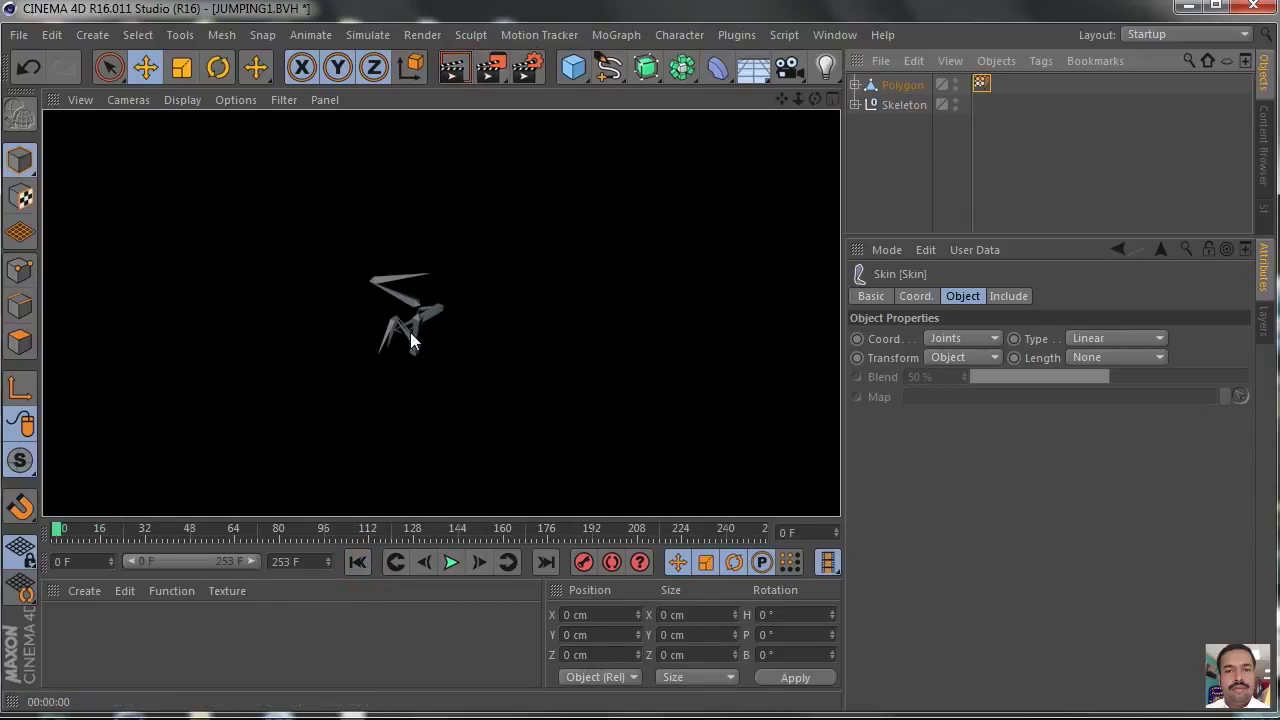
click(451, 562)
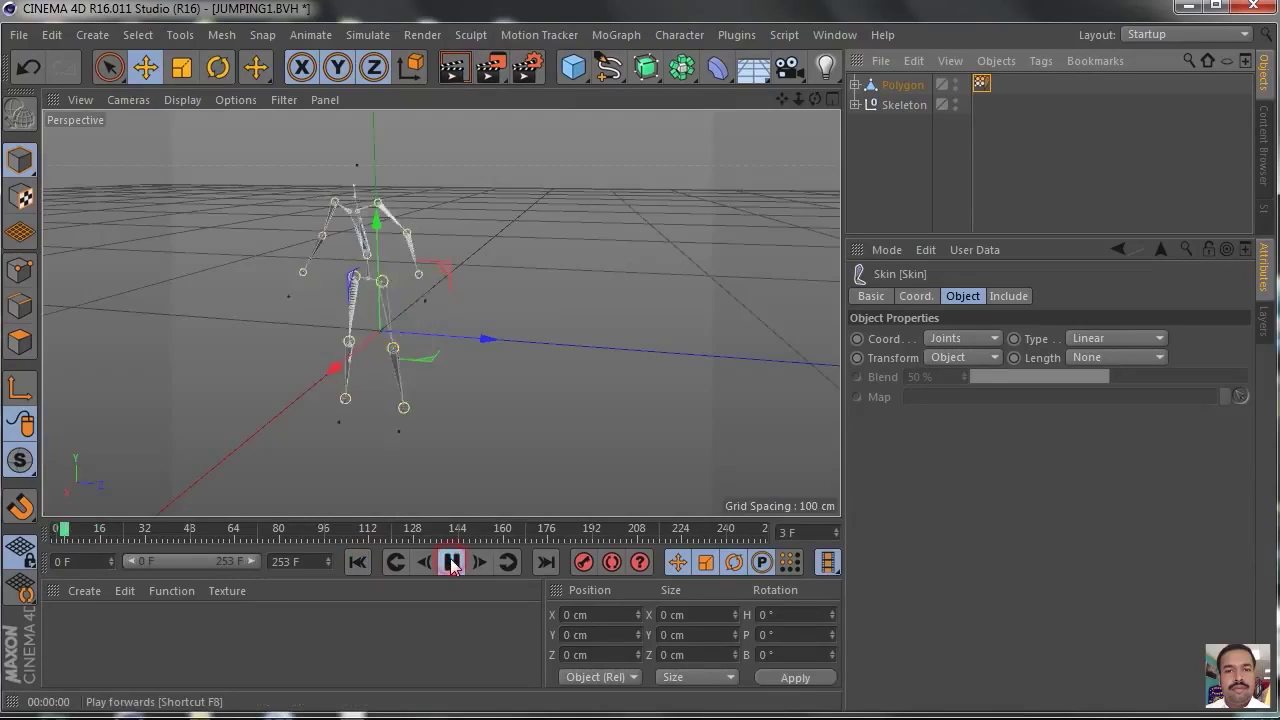
click(451, 562)
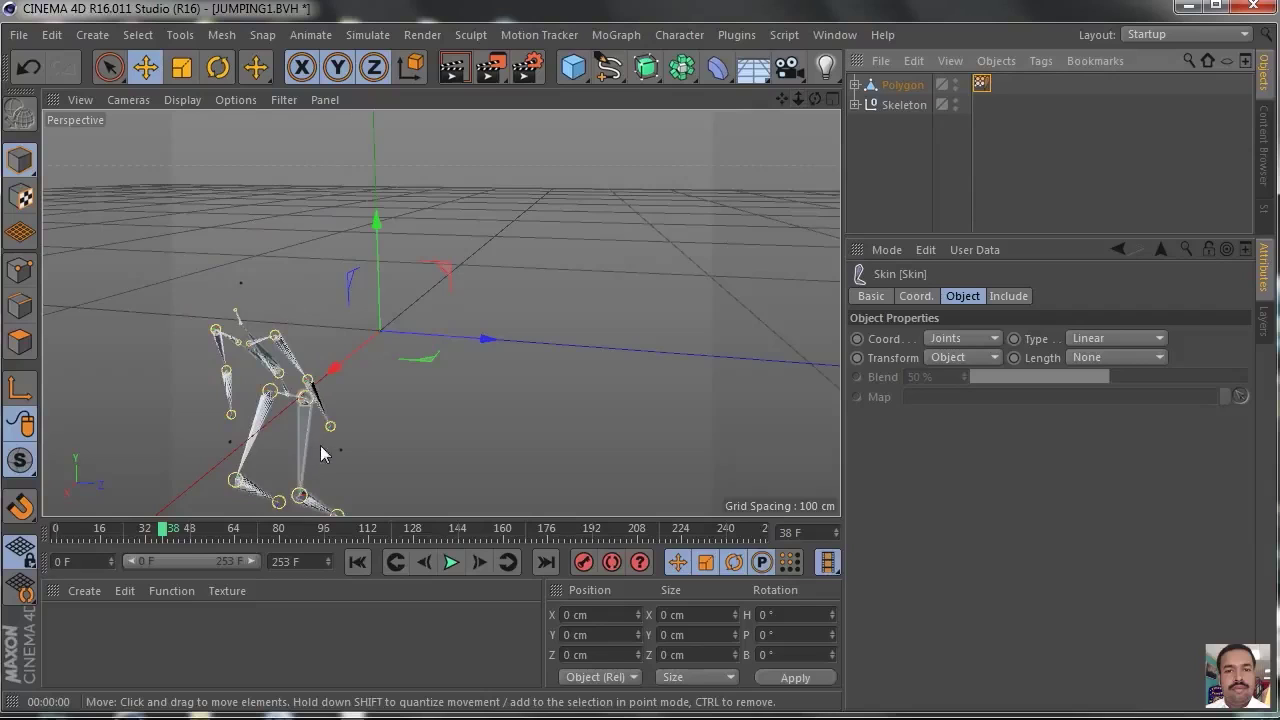
click(462, 77)
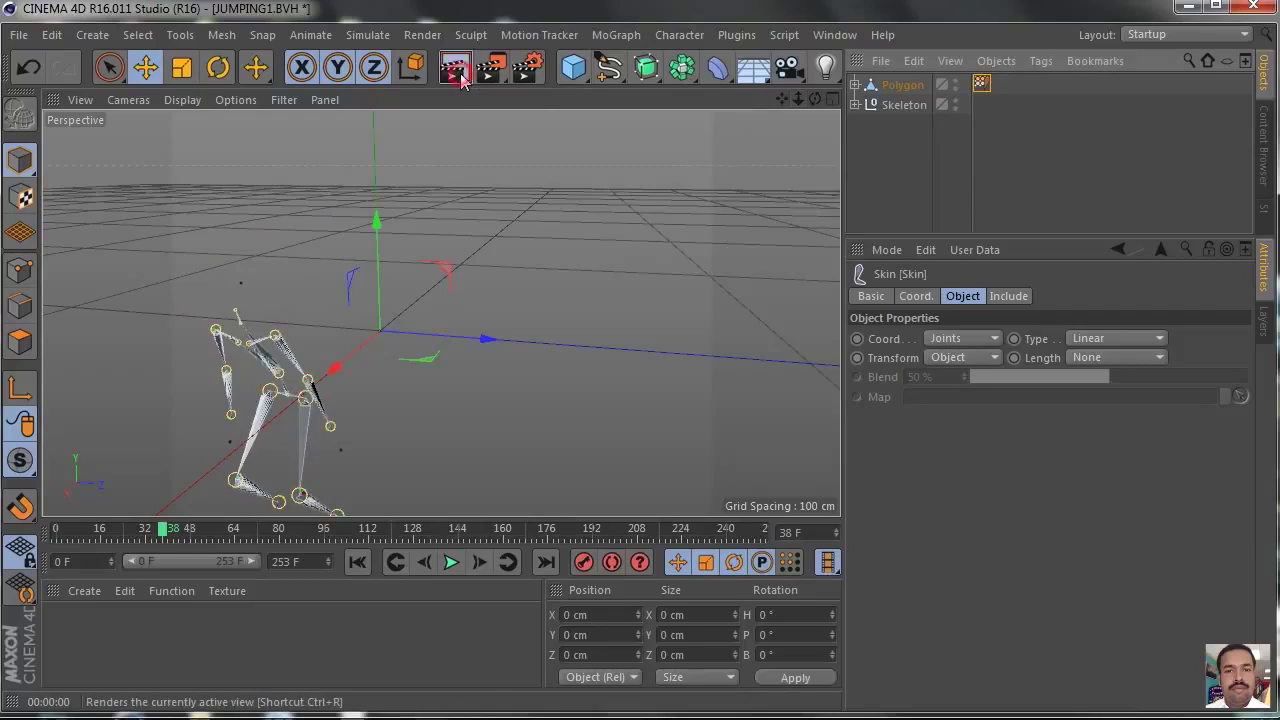
- Examine the bound figure up close, move the animation to frame 26, and bring the whole figure into view
drag(797, 102, 836, 98)
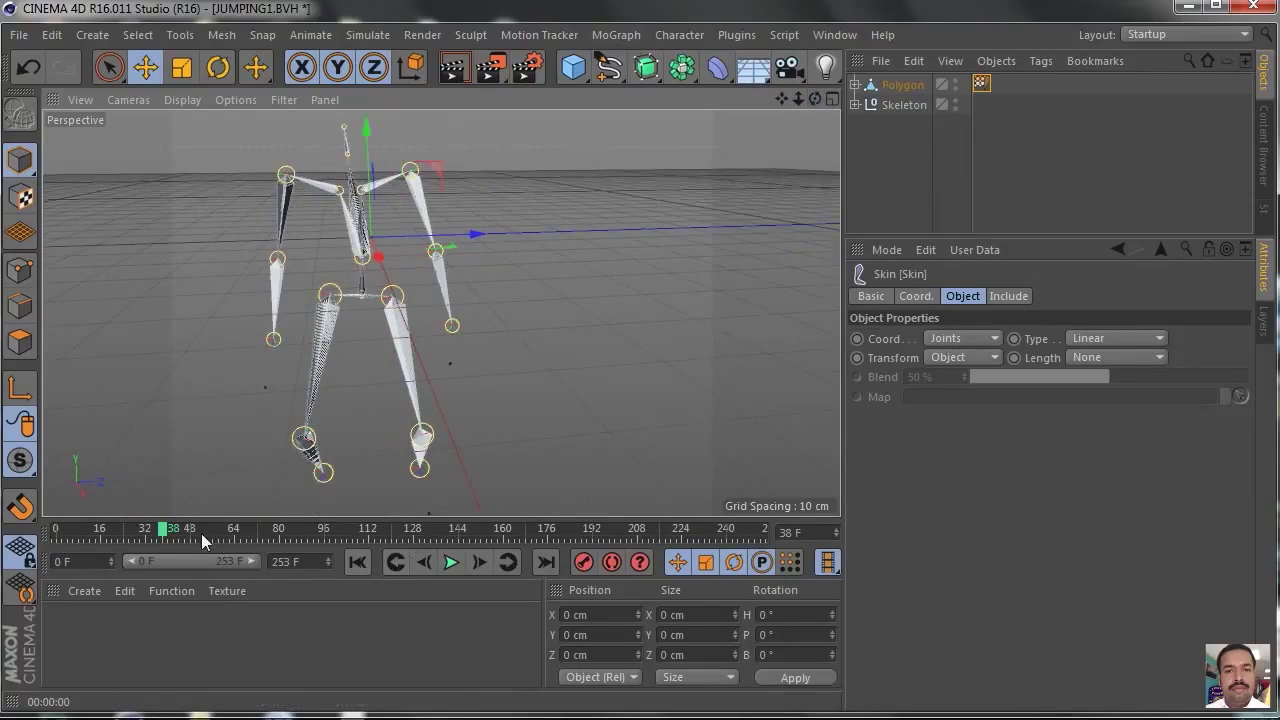
drag(170, 537, 127, 536)
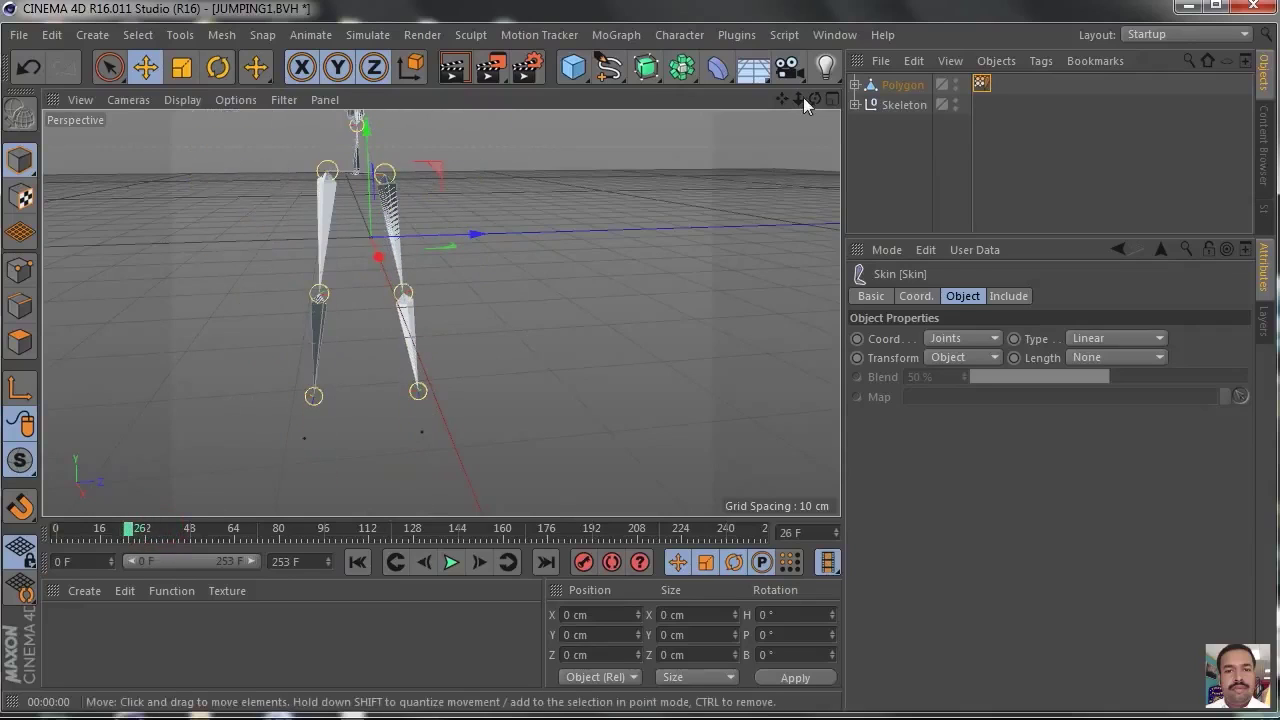
drag(803, 101, 777, 98)
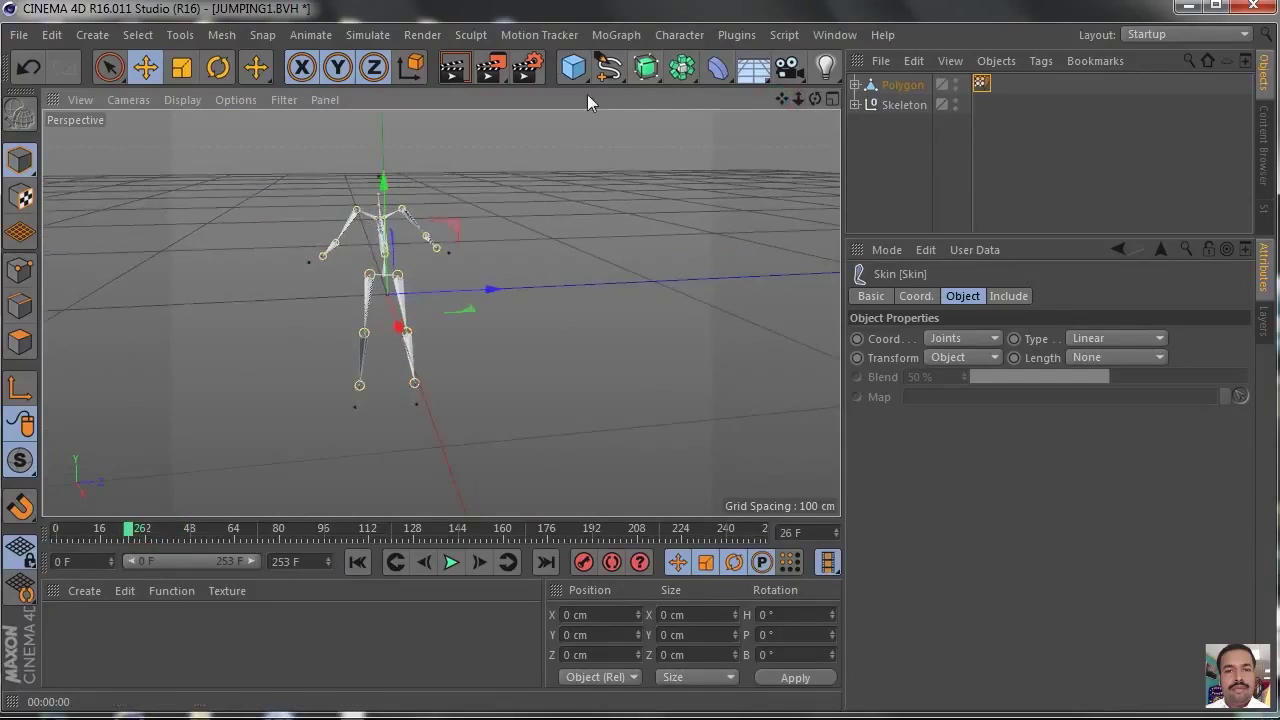
- Add a MoGraph Cloner object to the scene
click(611, 38)
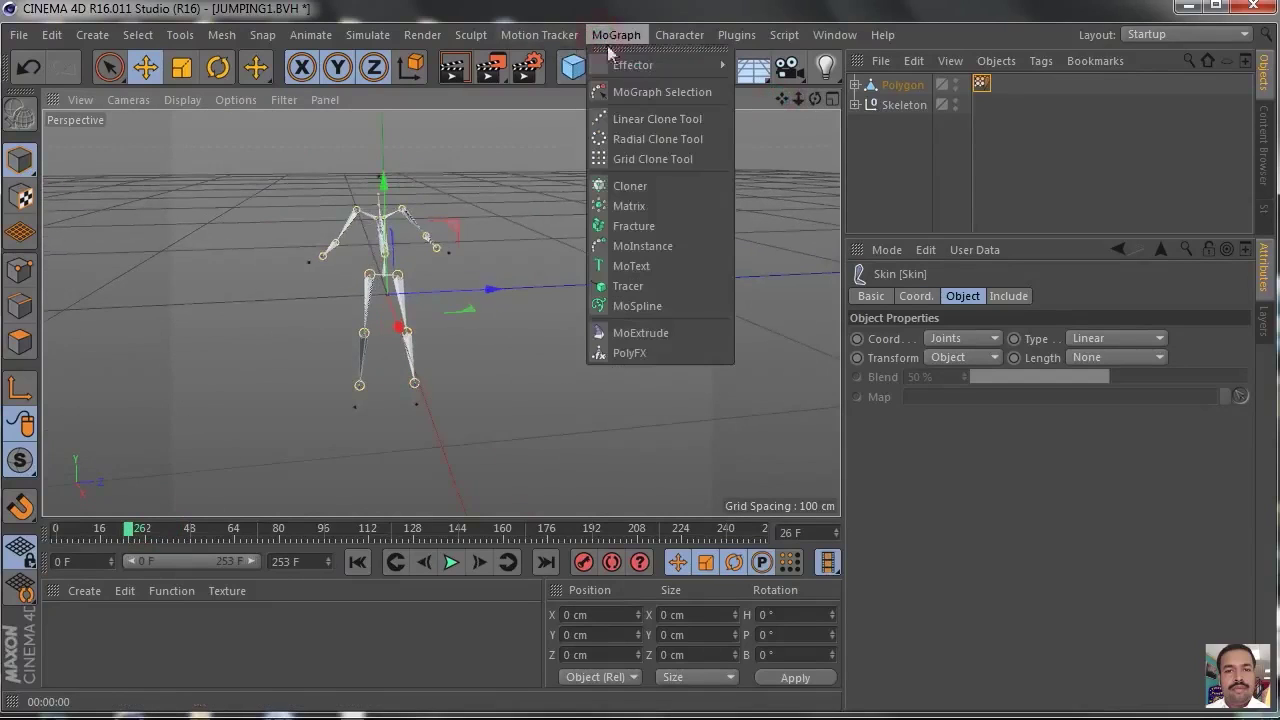
click(639, 187)
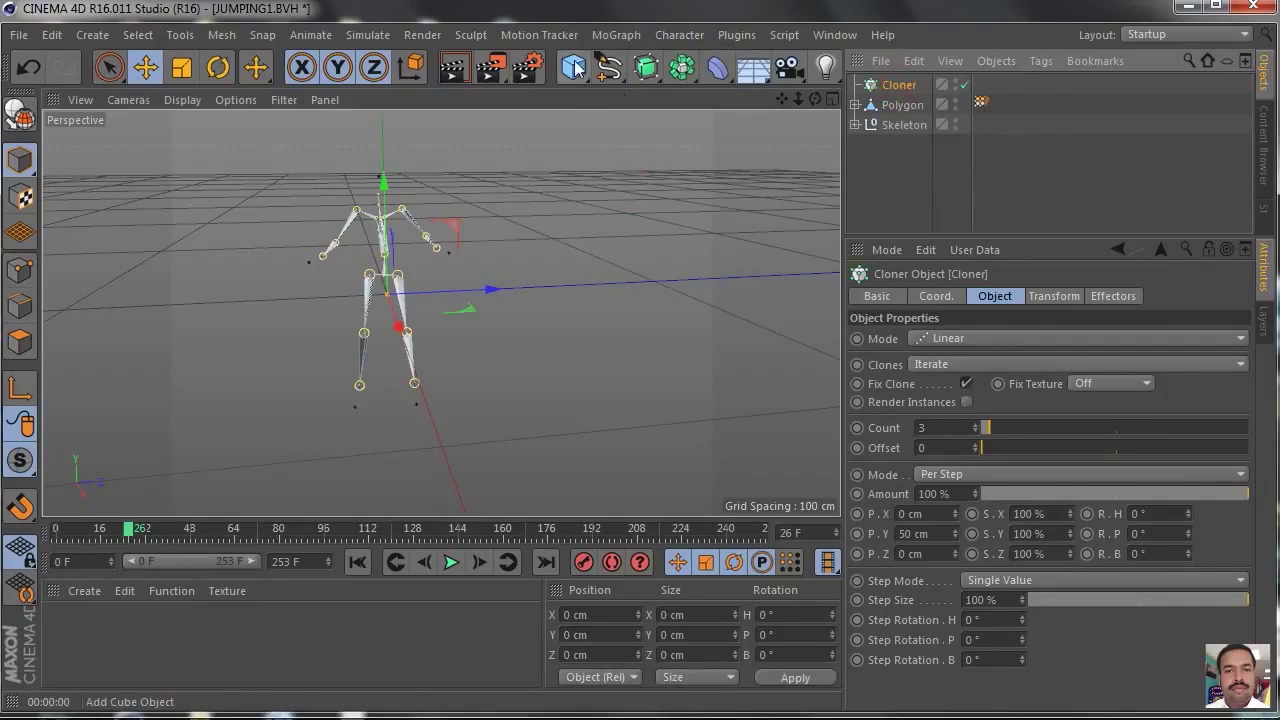
click(615, 34)
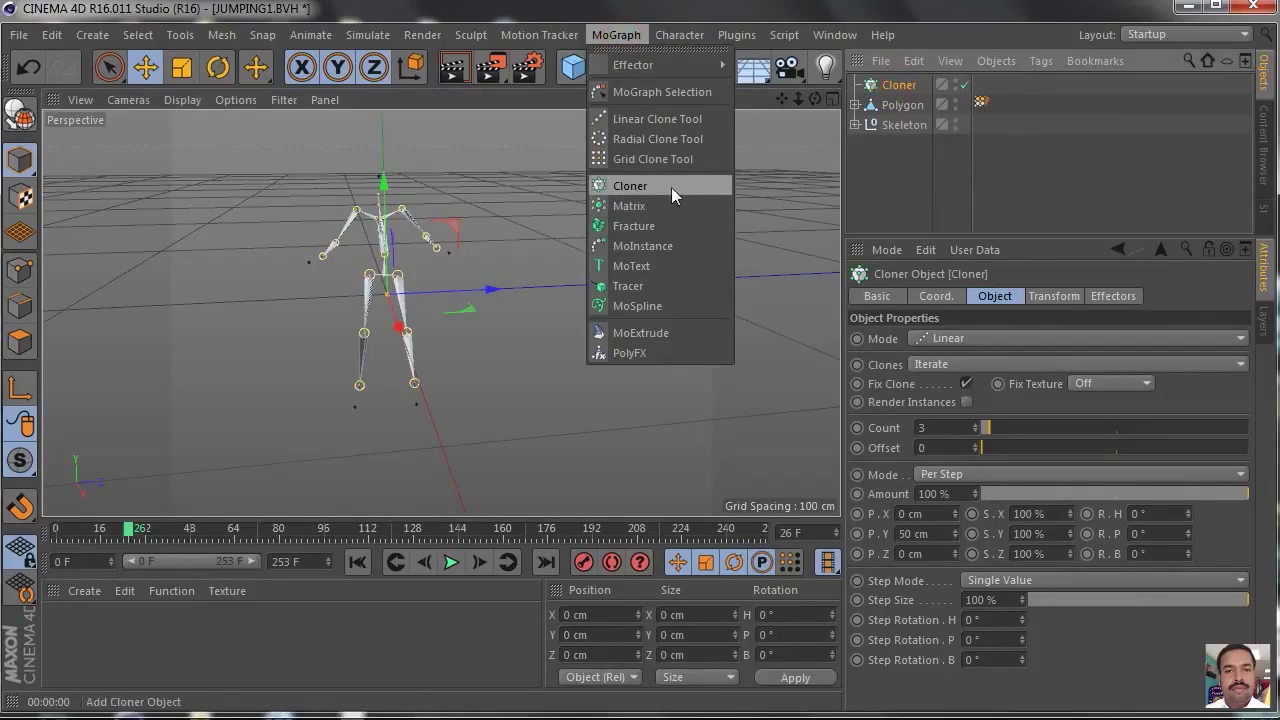
- Switch the Cloner's mode to Object
click(875, 349)
click(931, 340)
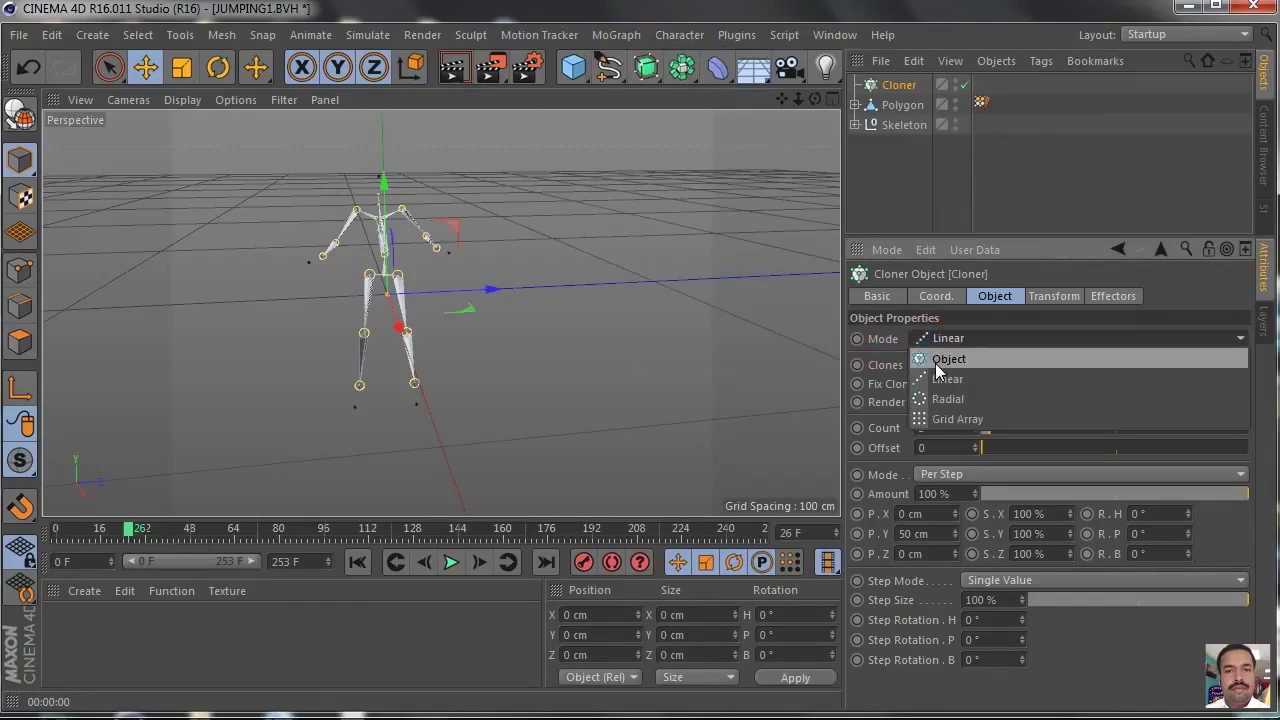
click(935, 360)
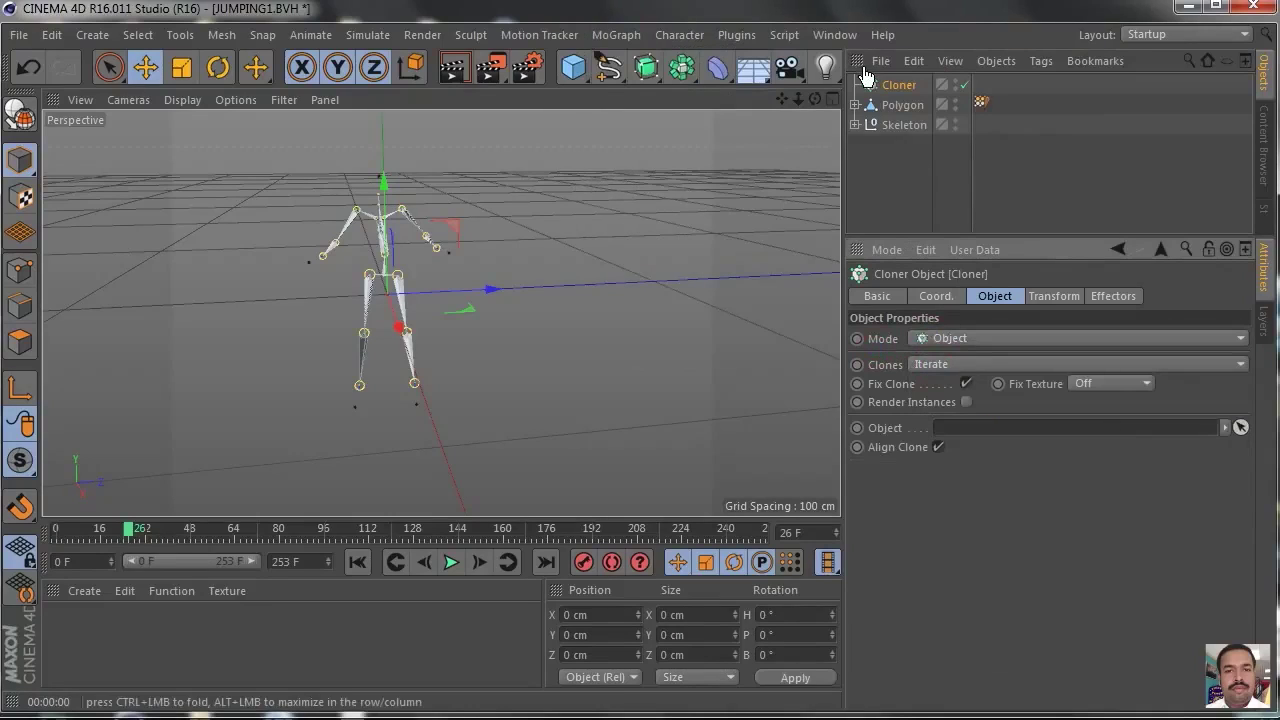
- Add a Sphere primitive and set its radius to 2 cm
click(580, 72)
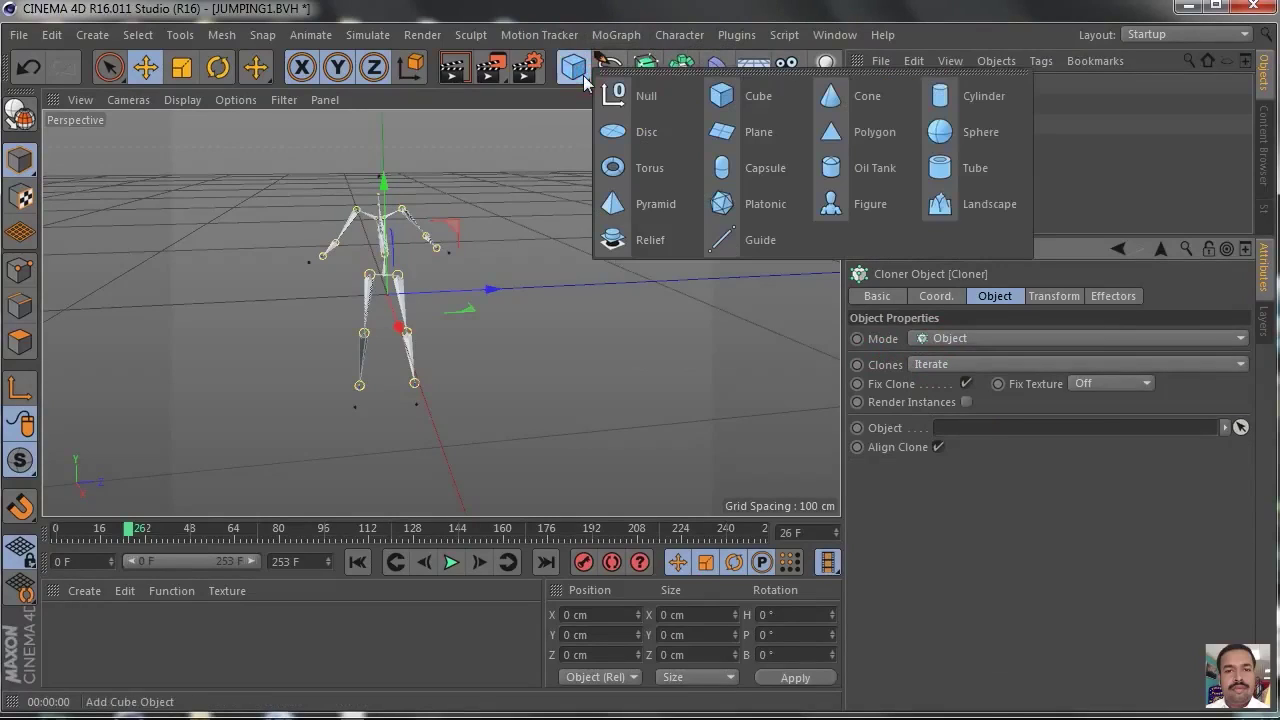
click(976, 134)
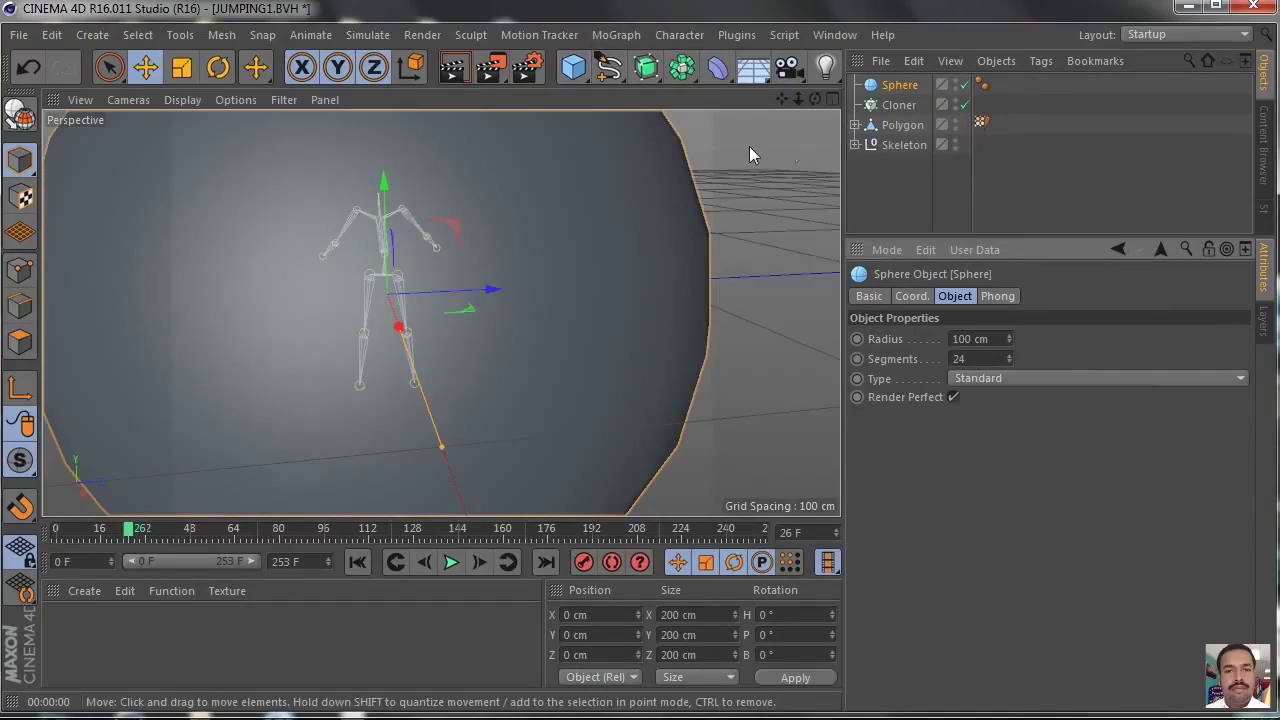
click(997, 338)
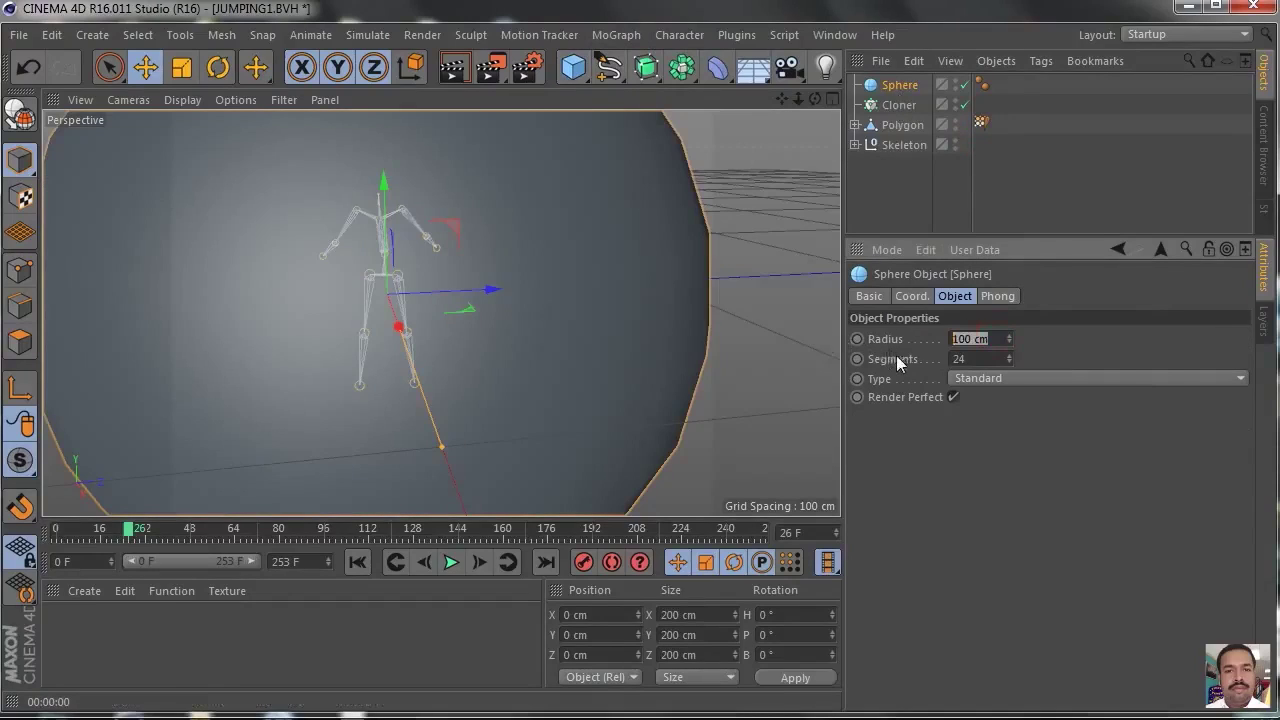
text(2)
key(Return)
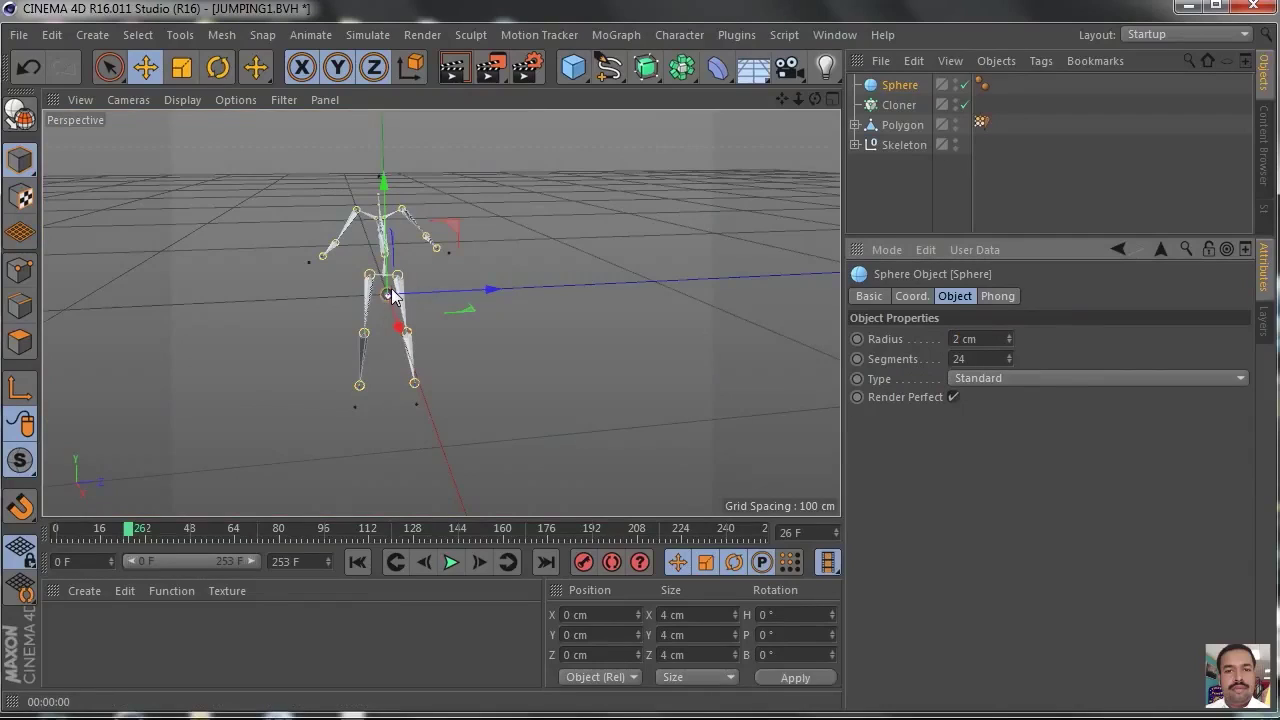
- Make the Sphere a child of the Cloner
click(798, 99)
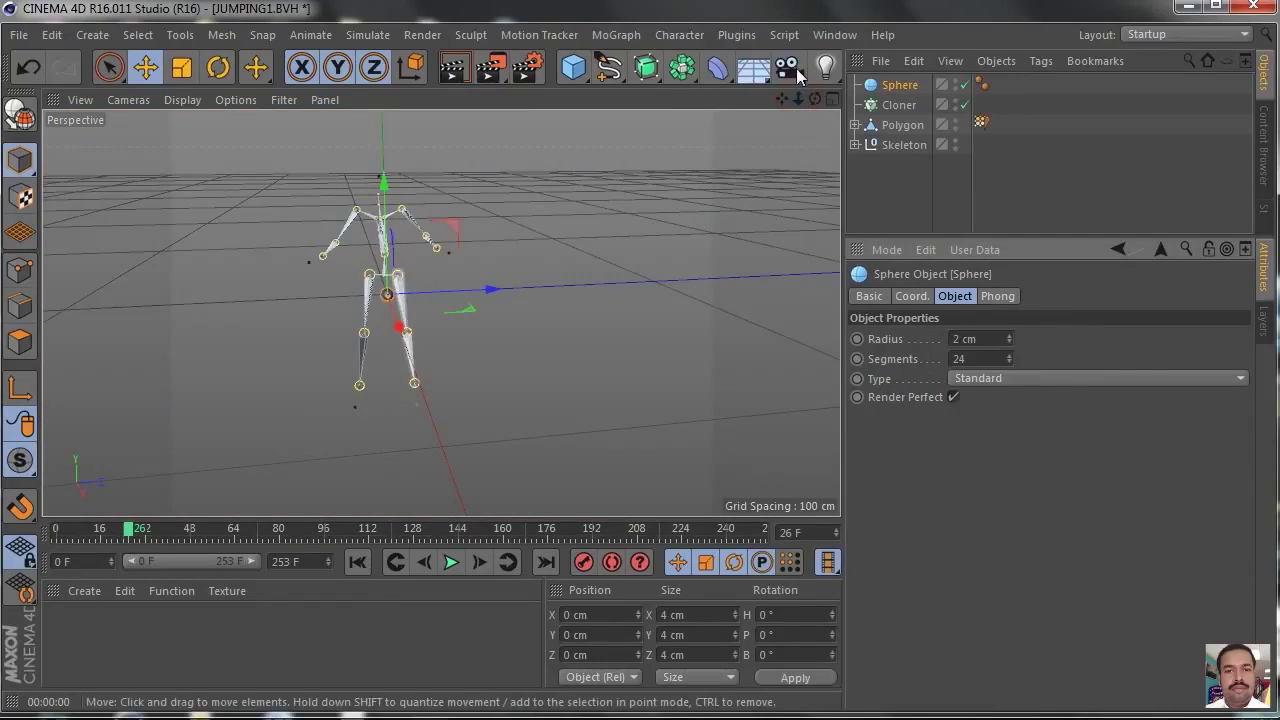
click(803, 98)
mouse_move(799, 97)
mouse_down()
mouse_move(840, 98)
mouse_move(792, 107)
mouse_up()
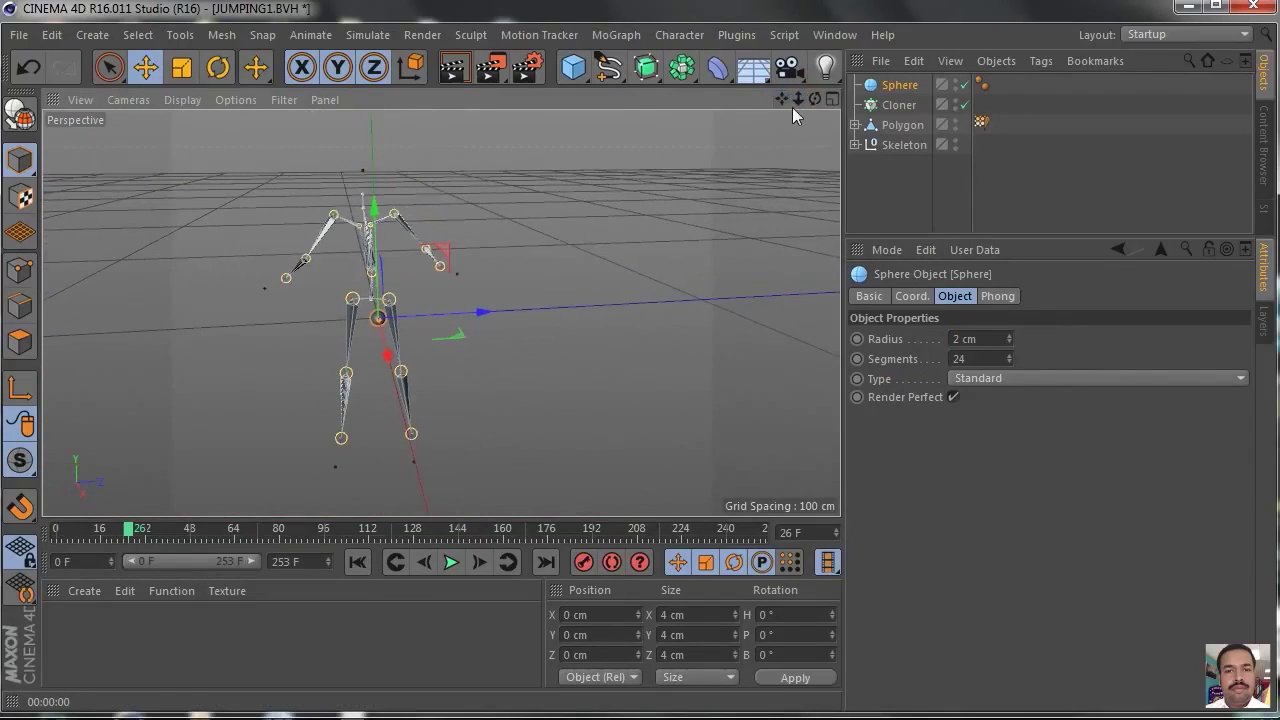
drag(900, 88, 898, 115)
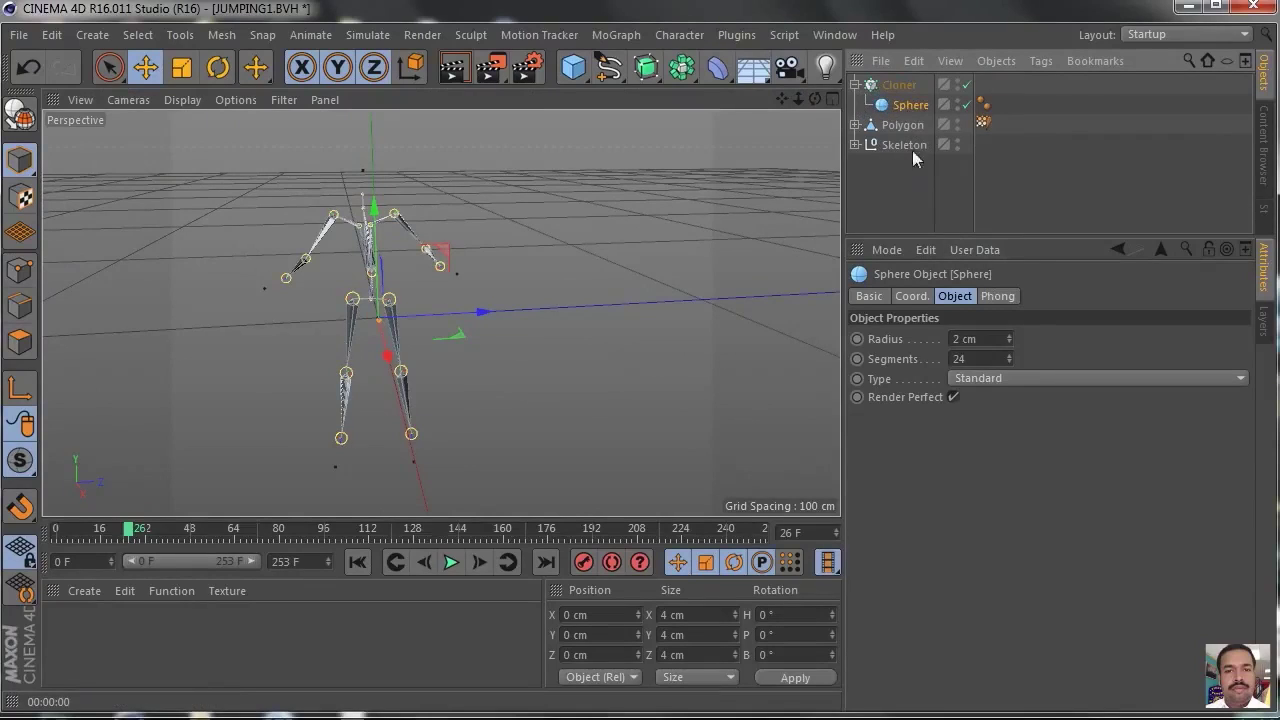
- Nest the Cloner, together with its Sphere, under the Polygon object above the Skin deformer
click(899, 85)
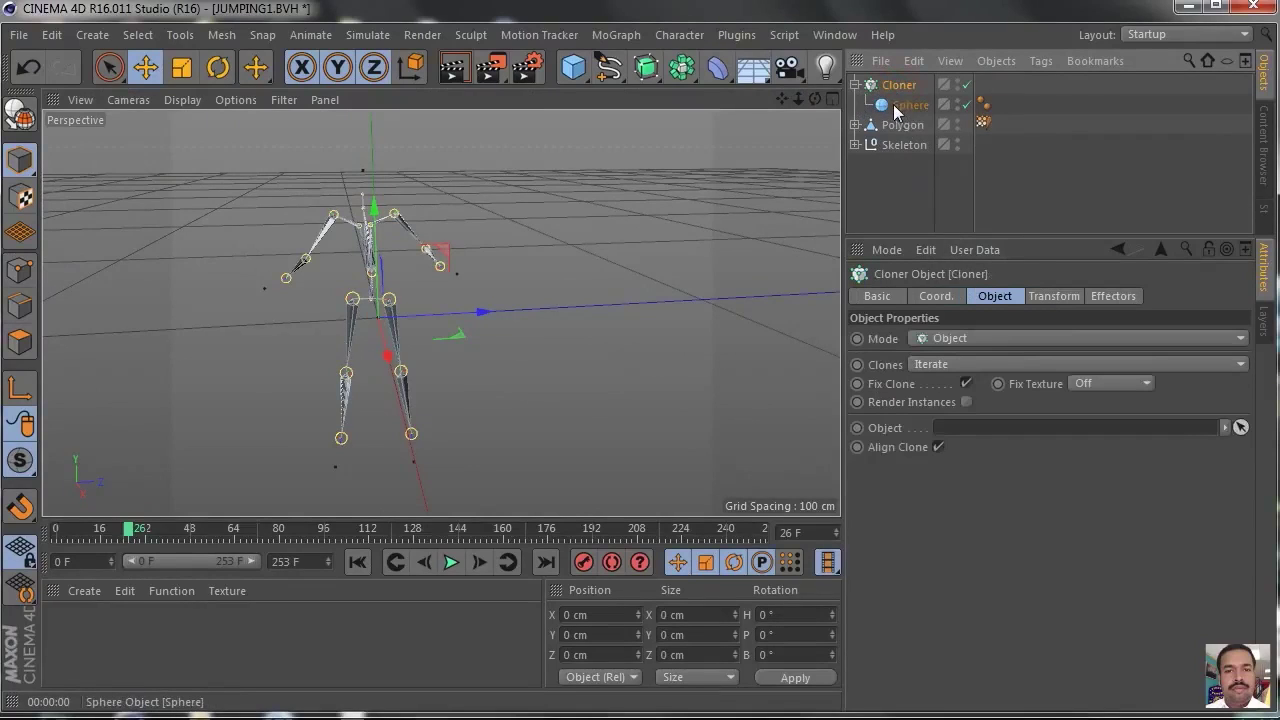
mouse_move(893, 93)
mouse_down()
mouse_move(901, 138)
mouse_move(895, 85)
mouse_up()
click(896, 130)
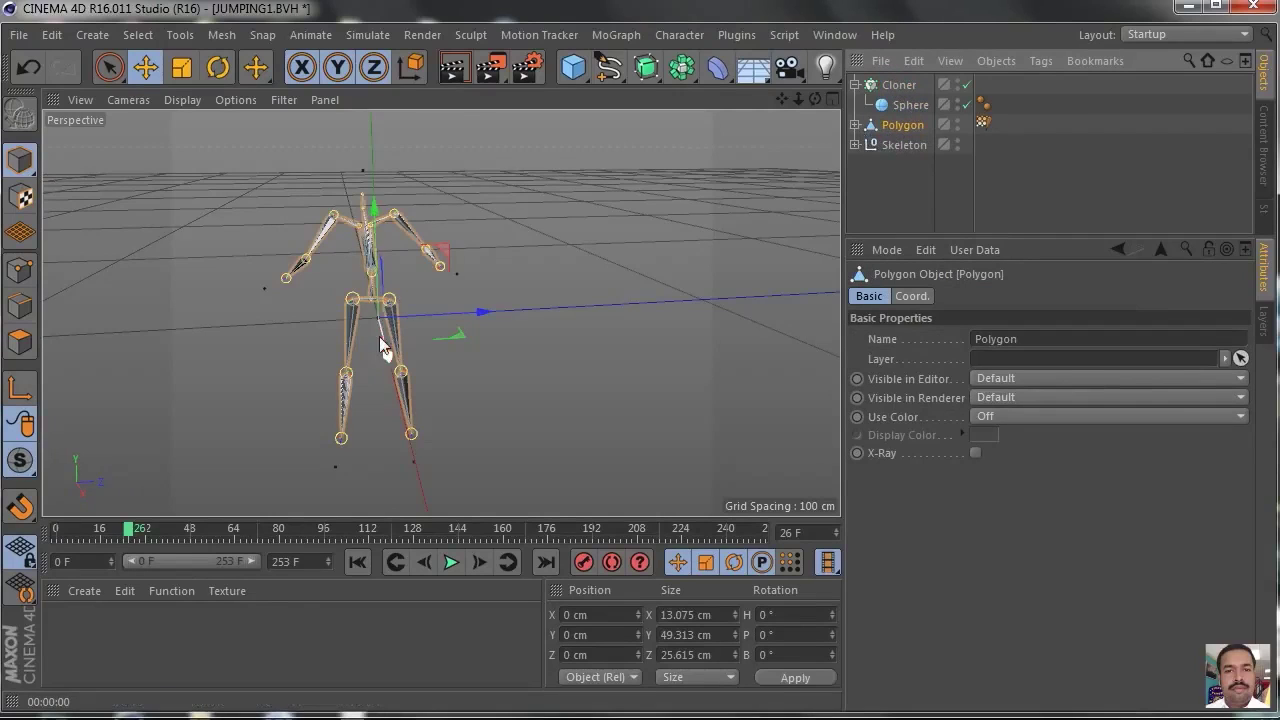
click(855, 125)
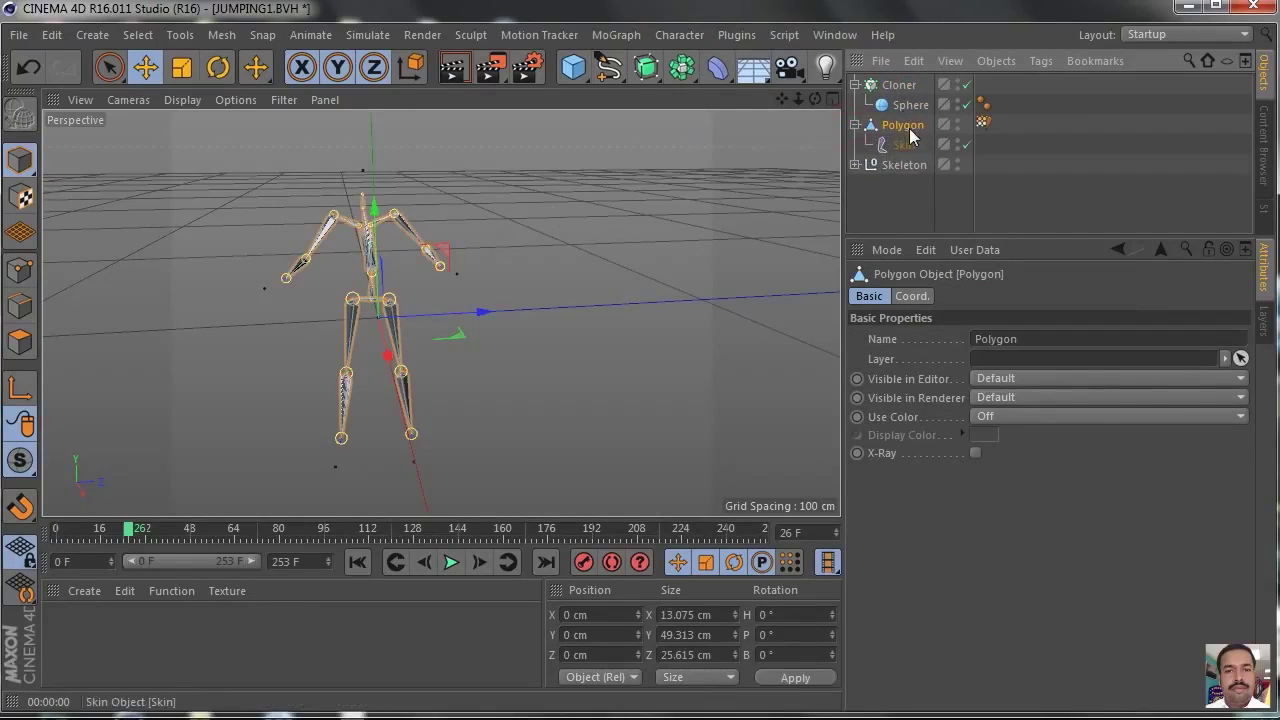
drag(893, 86, 904, 125)
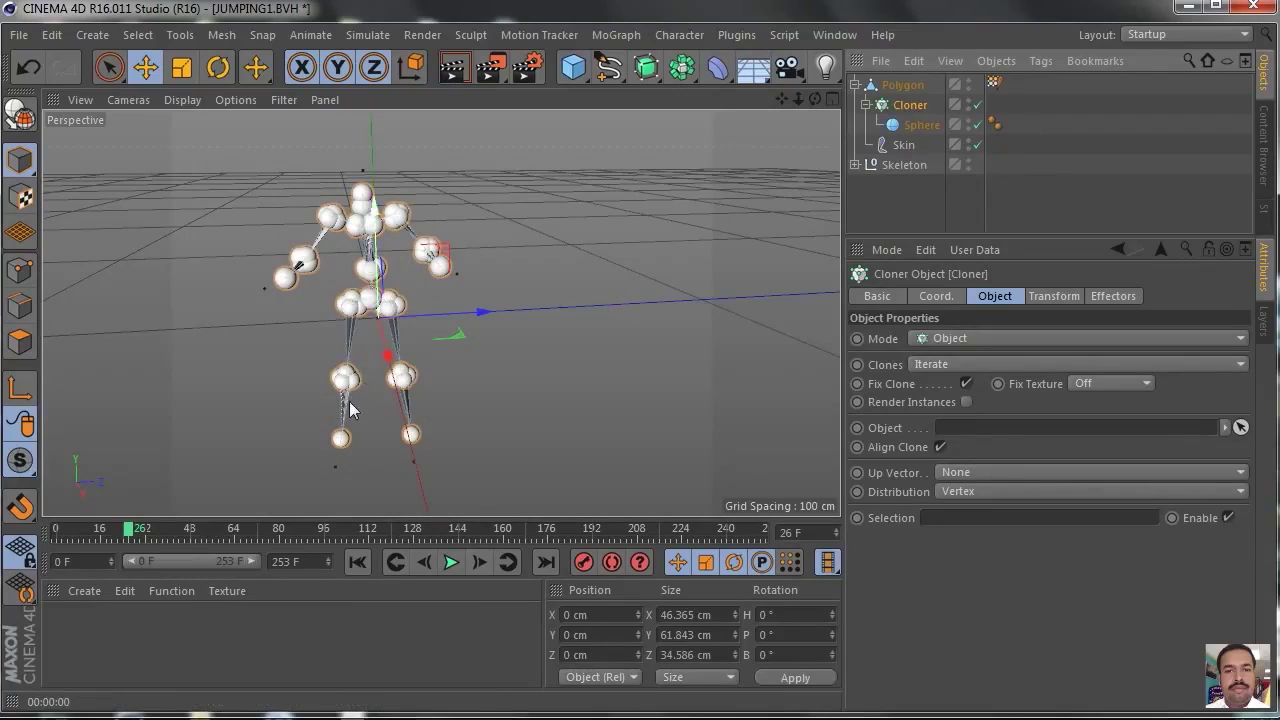
- Play the animation to check the sphere clones in motion, and bring the whole figure back into view at frame 1
click(451, 562)
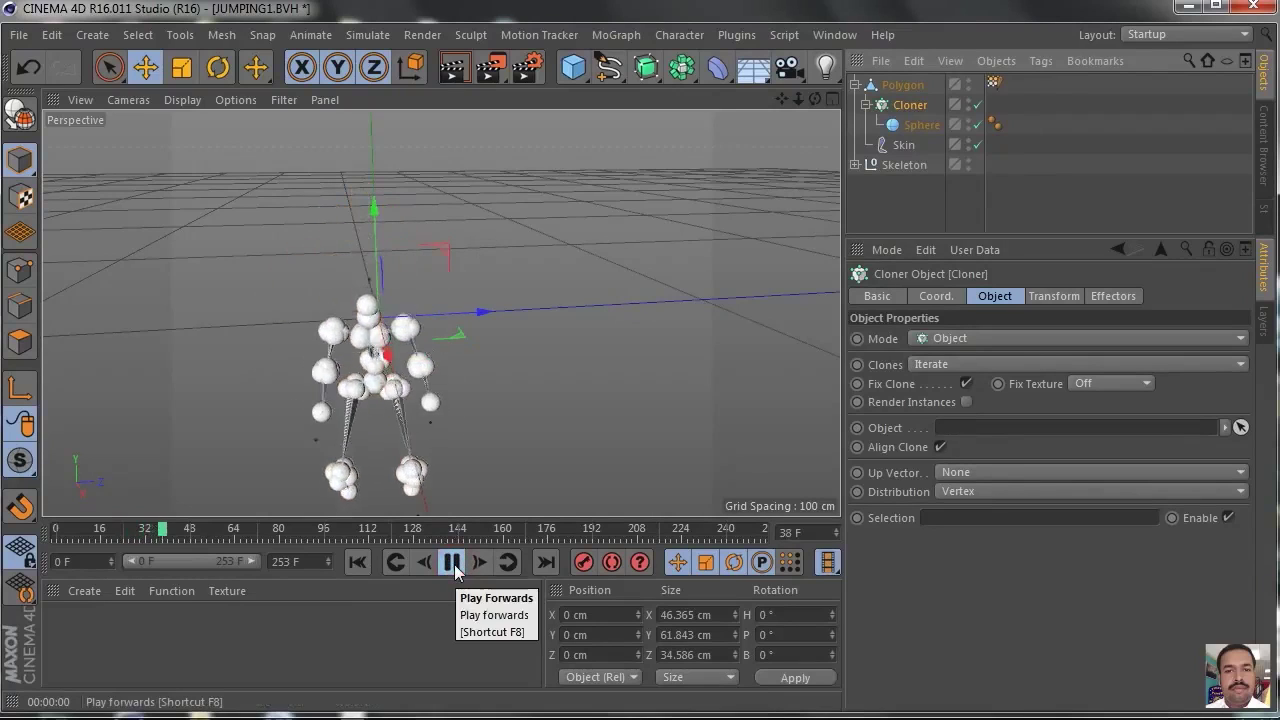
click(452, 563)
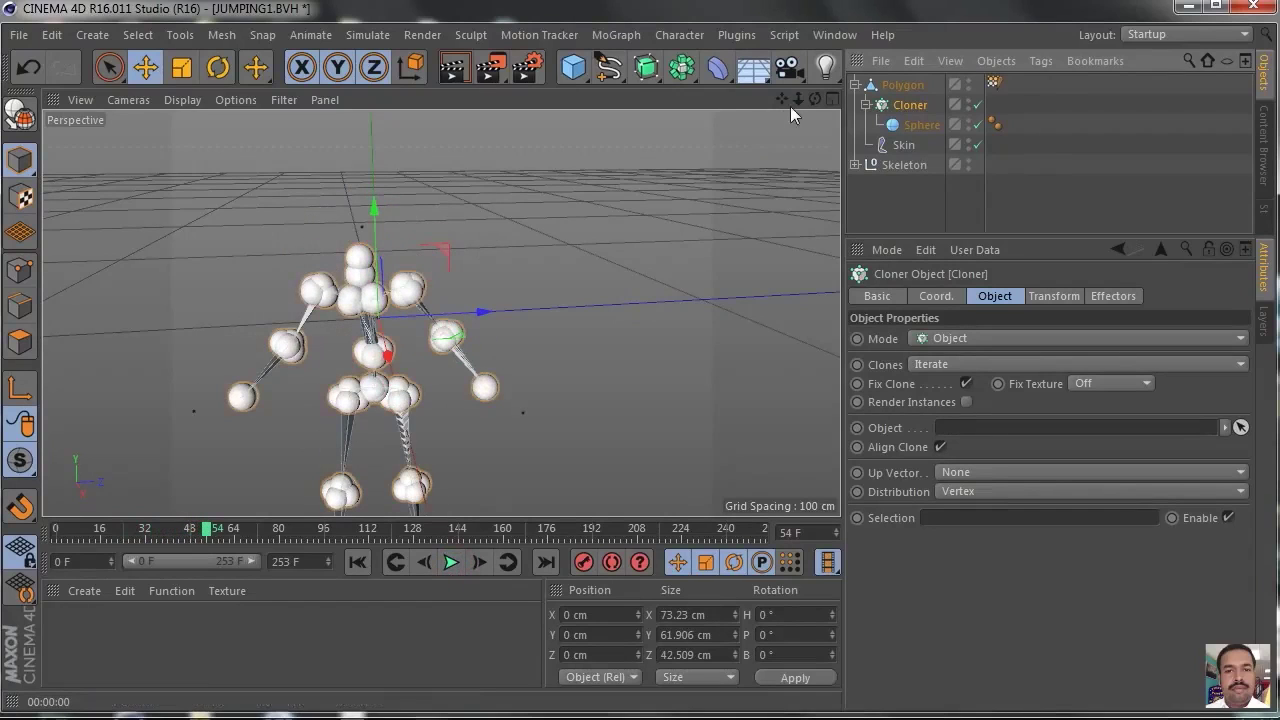
drag(798, 100, 742, 23)
drag(799, 98, 785, 100)
click(452, 562)
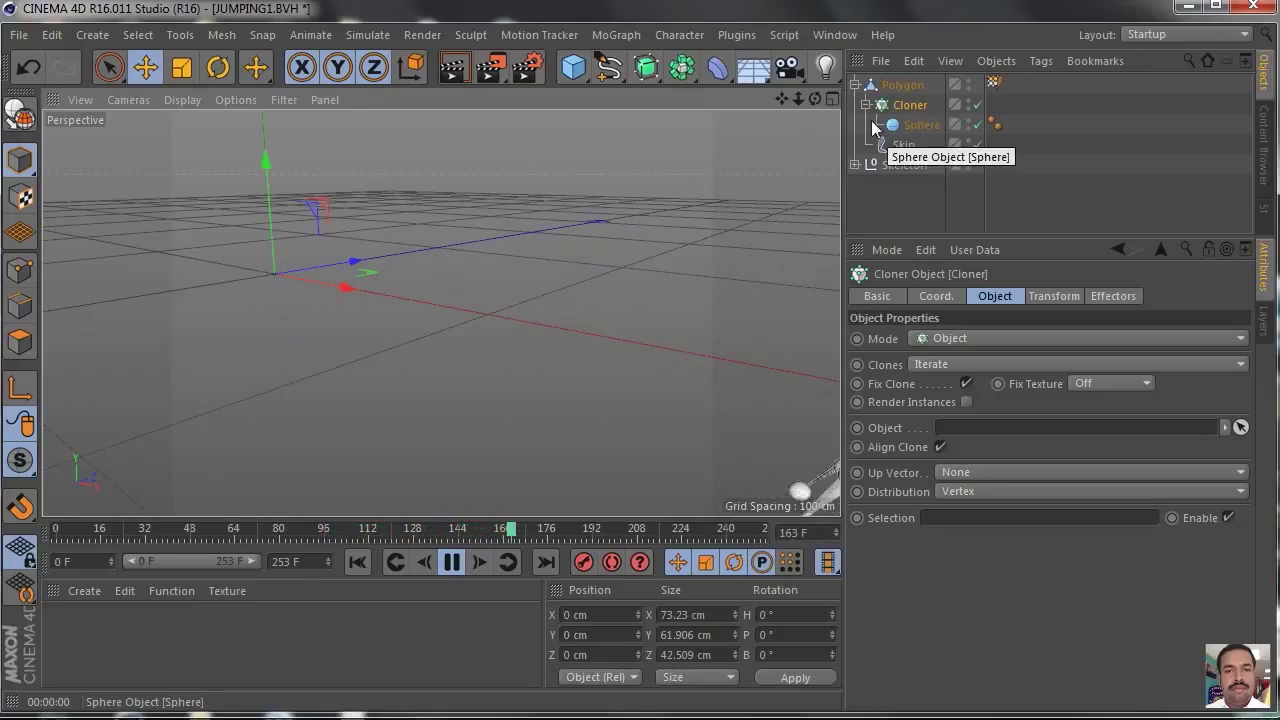
drag(781, 99, 441, 313)
mouse_move(798, 96)
mouse_down()
mouse_move(770, 110)
mouse_move(798, 96)
mouse_up()
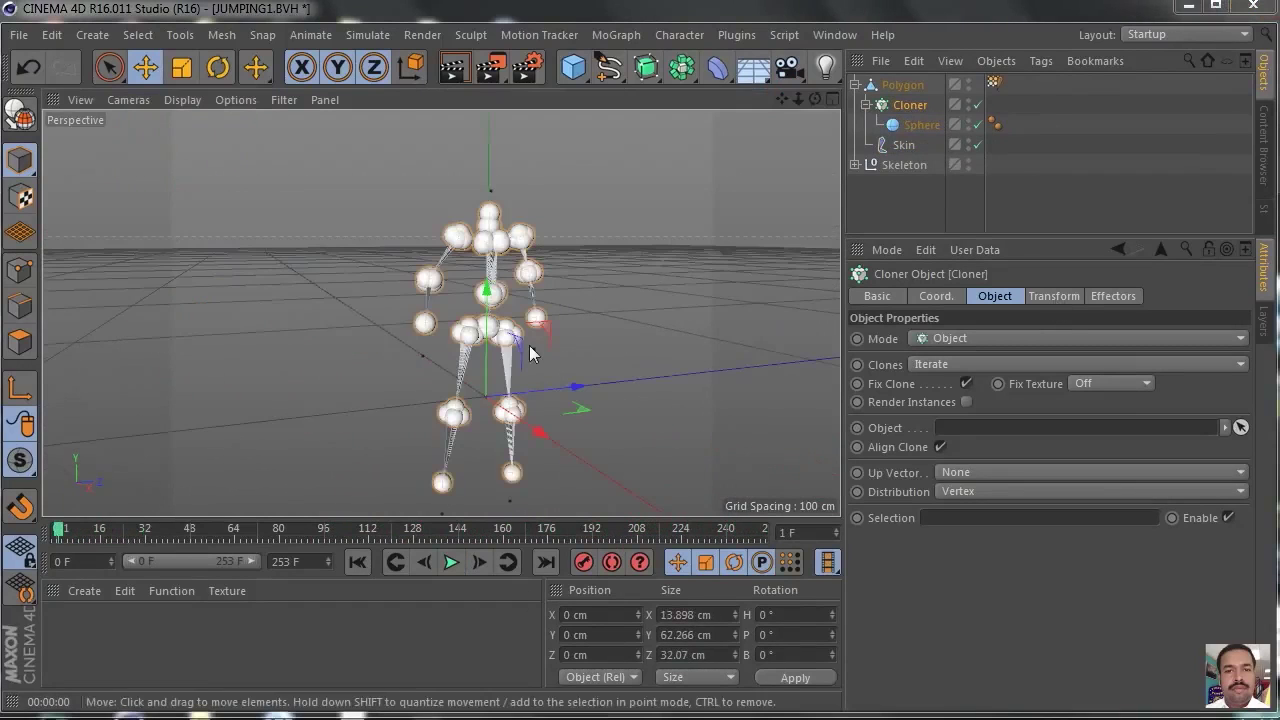
- Examine the Sphere's properties and the Cloner's transform, effector and object settings, including the available Clones options
click(920, 126)
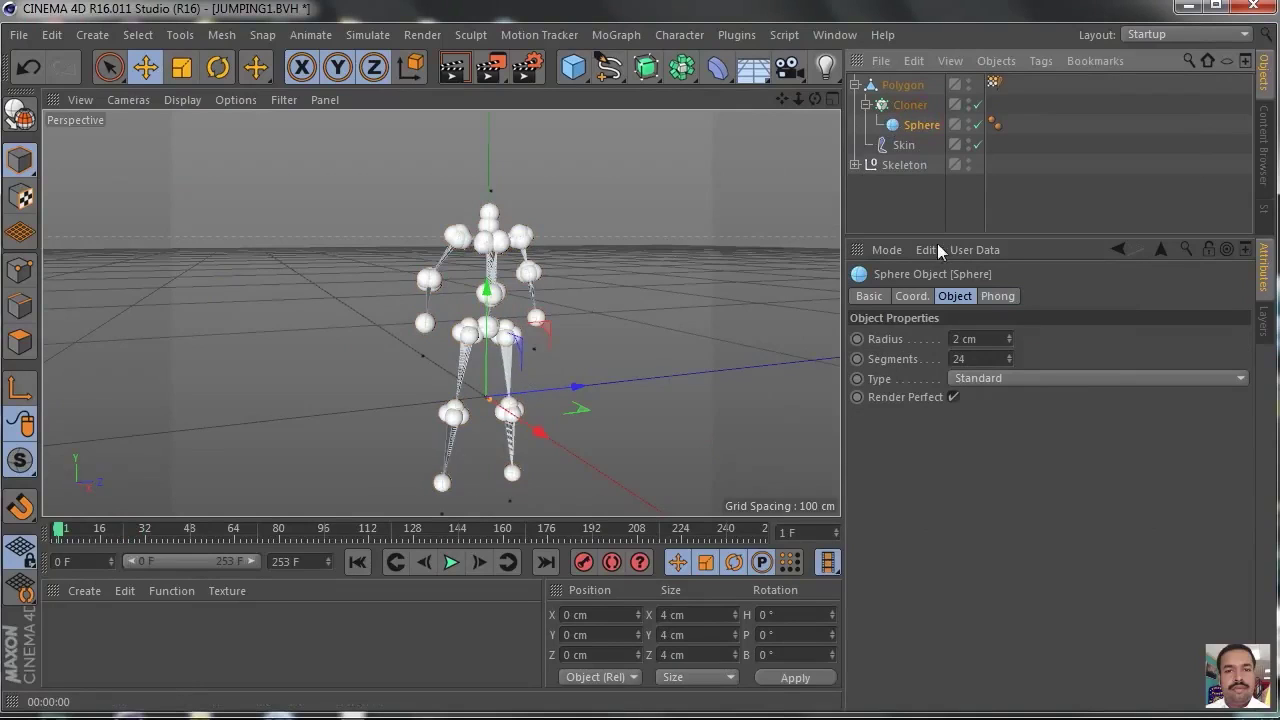
click(897, 106)
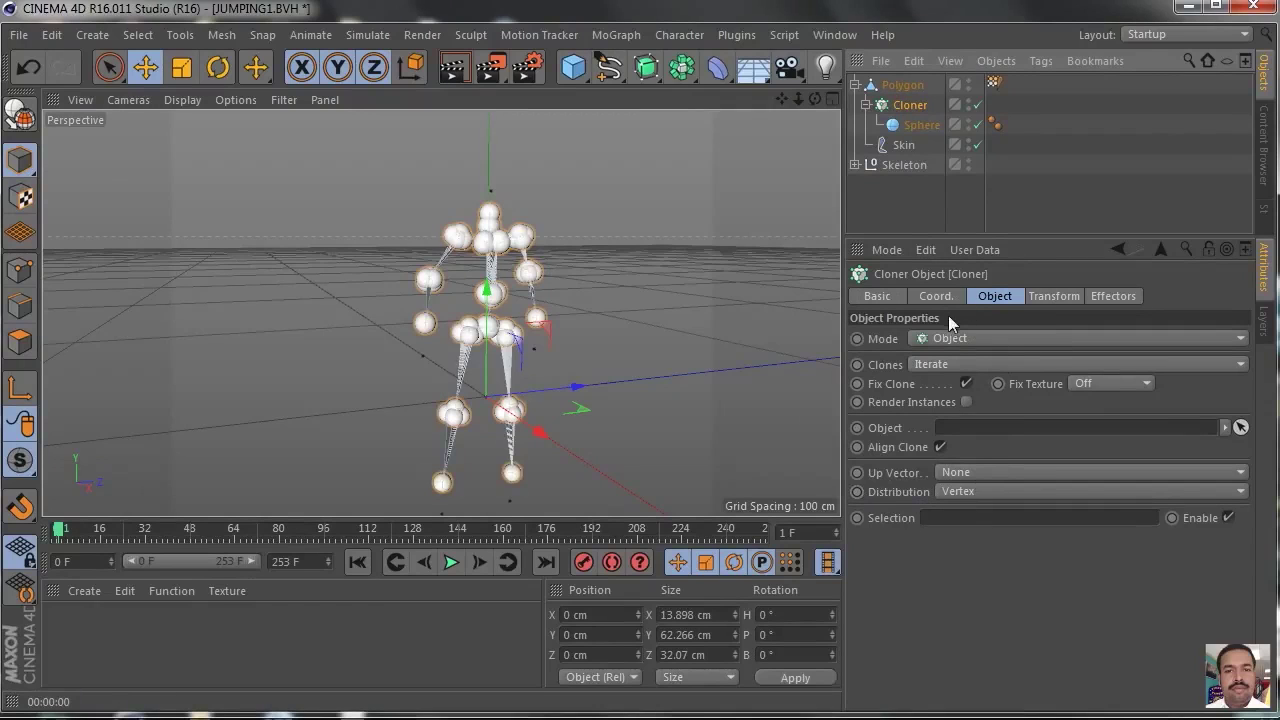
click(1060, 296)
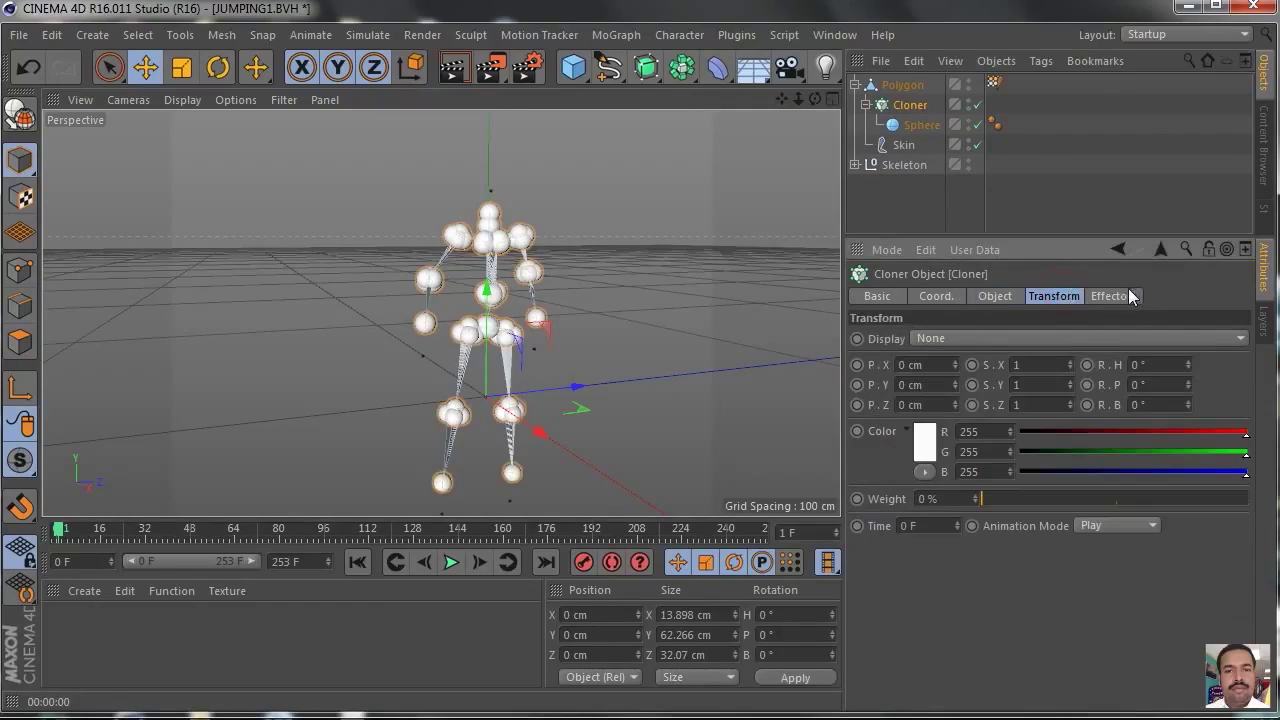
click(1124, 296)
click(1030, 294)
click(995, 296)
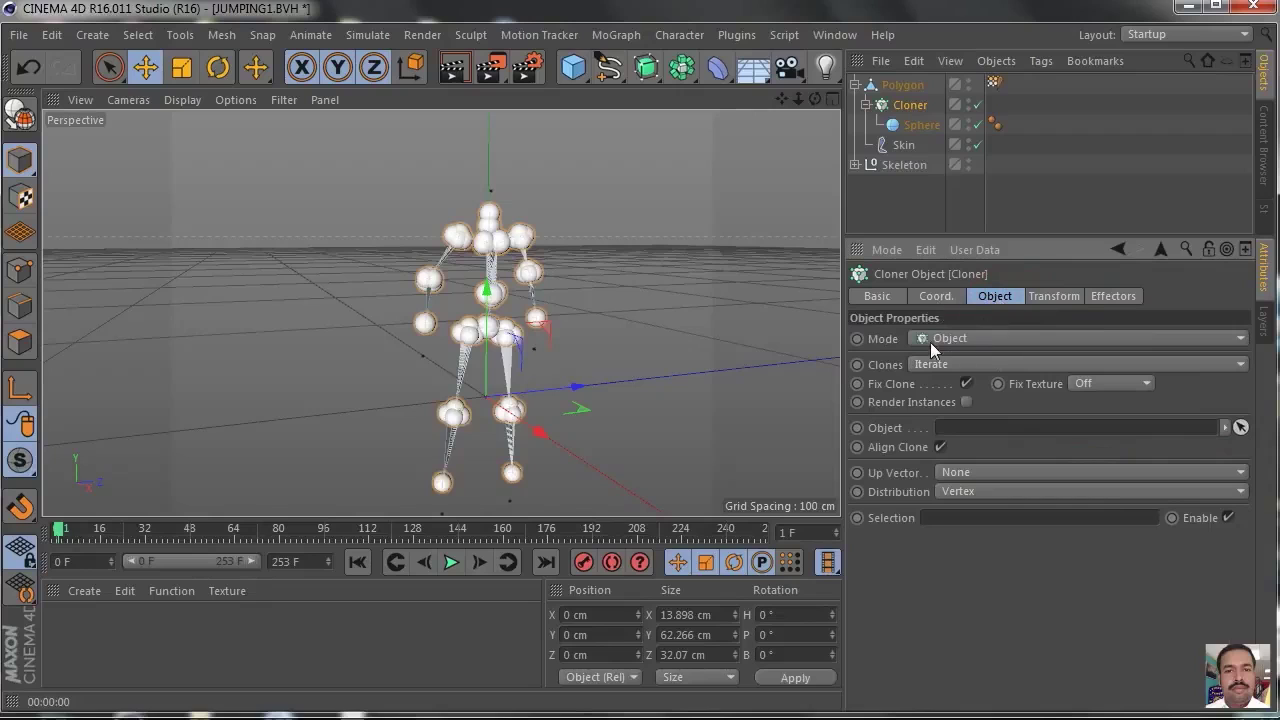
click(944, 365)
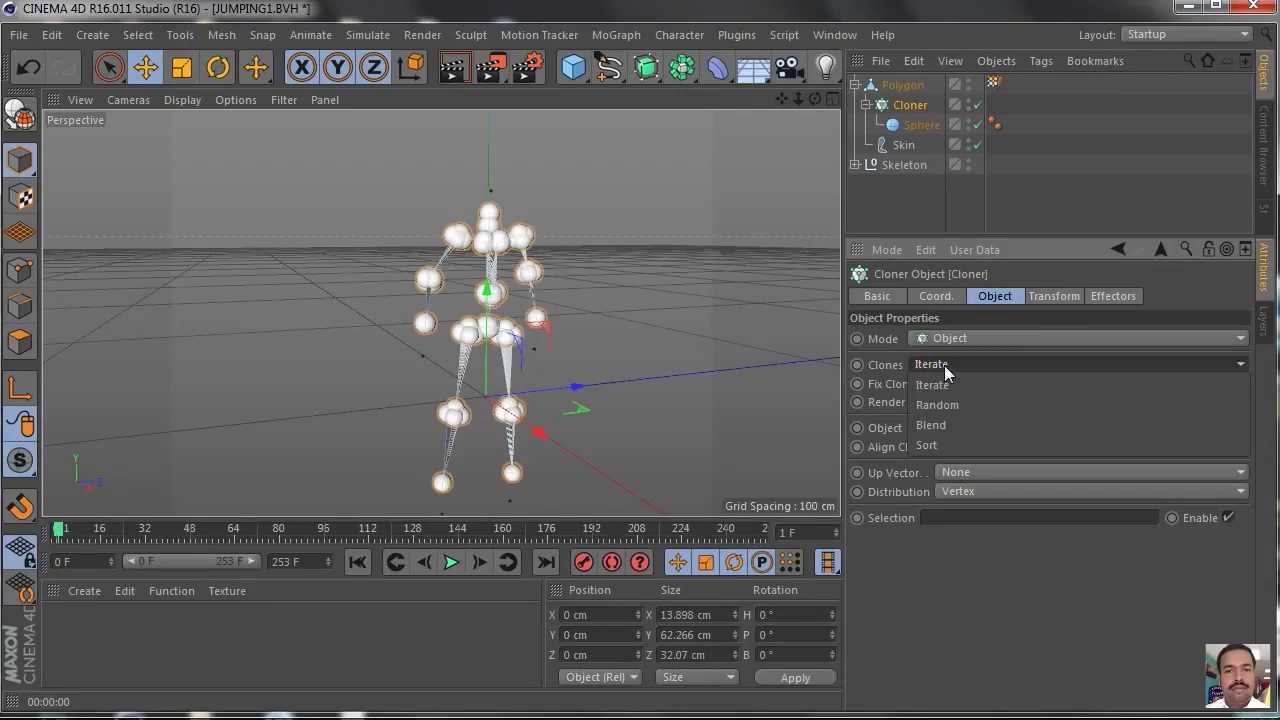
click(1010, 572)
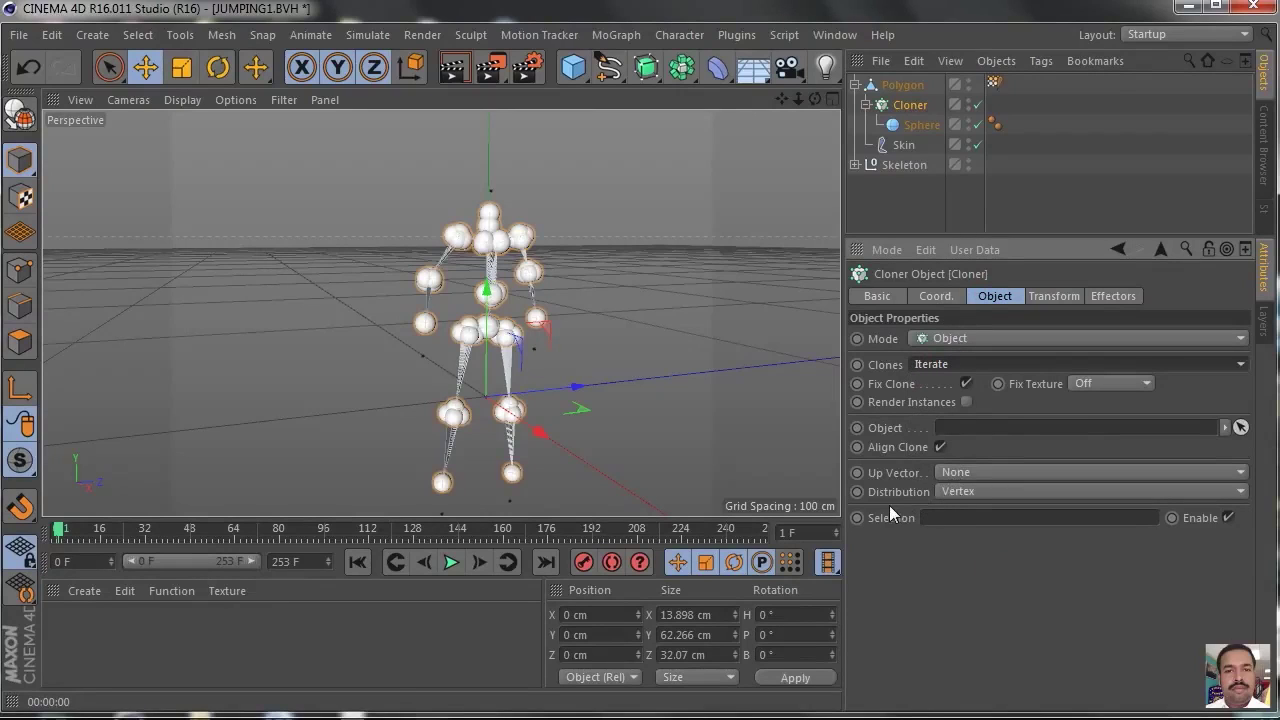
- Set the Cloner's distribution to Edge and enable Scale on Edge
click(976, 491)
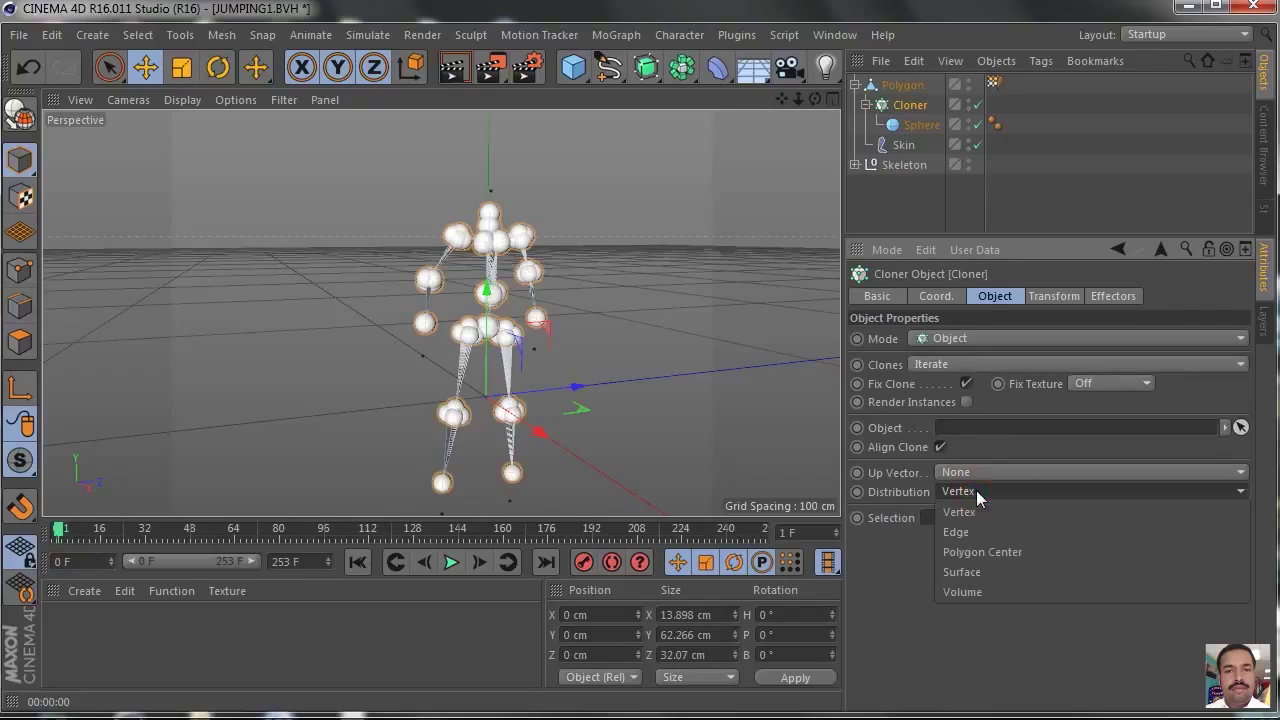
click(955, 532)
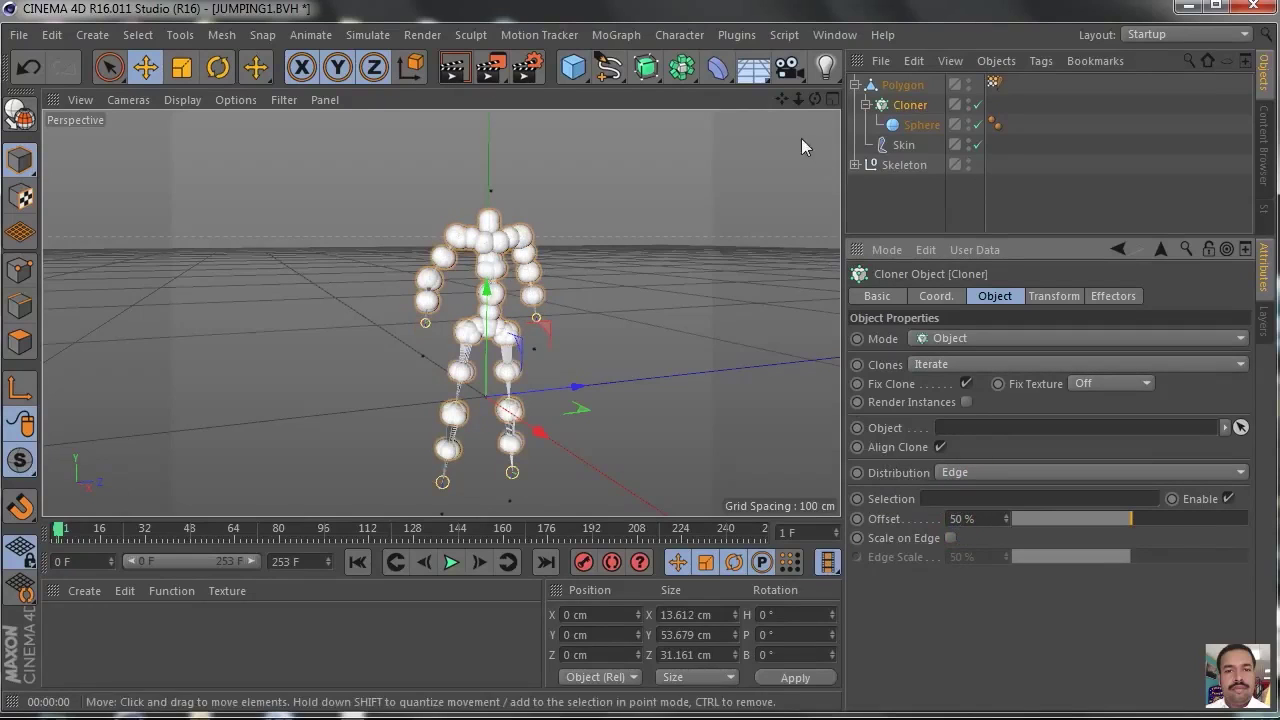
mouse_move(816, 99)
mouse_down()
mouse_move(814, 78)
mouse_move(809, 136)
mouse_move(801, 105)
mouse_up()
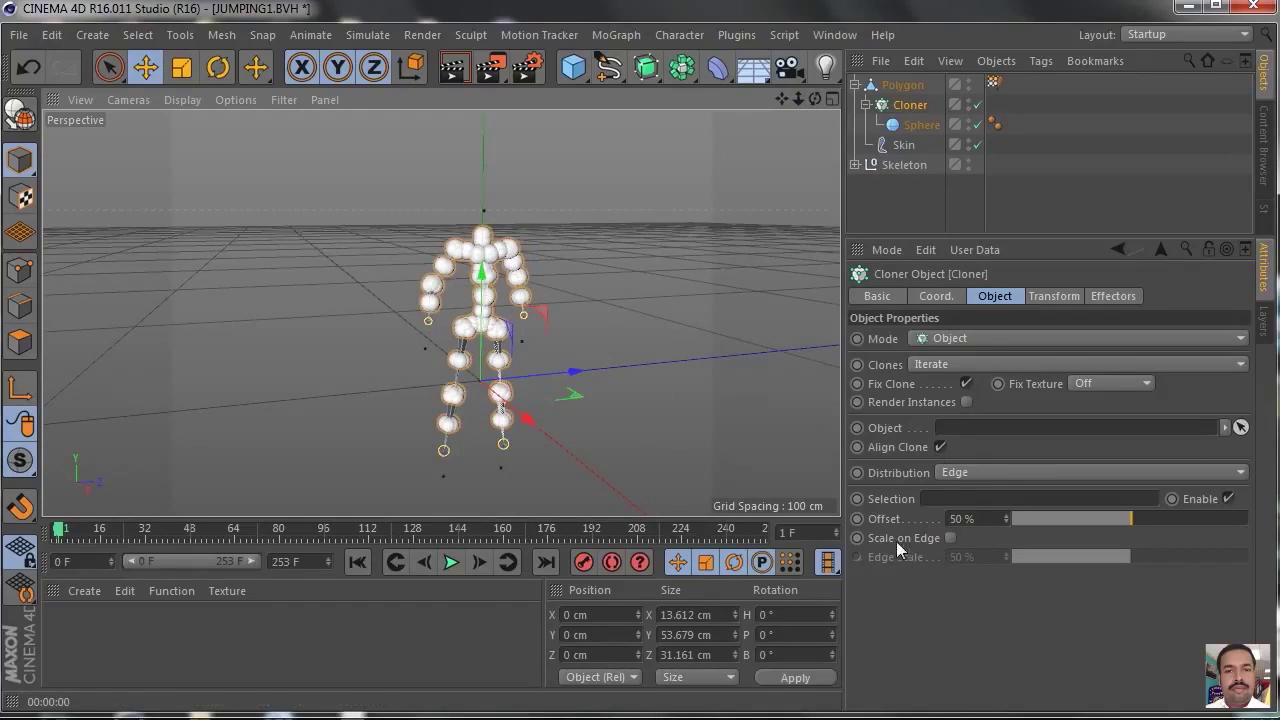
click(950, 538)
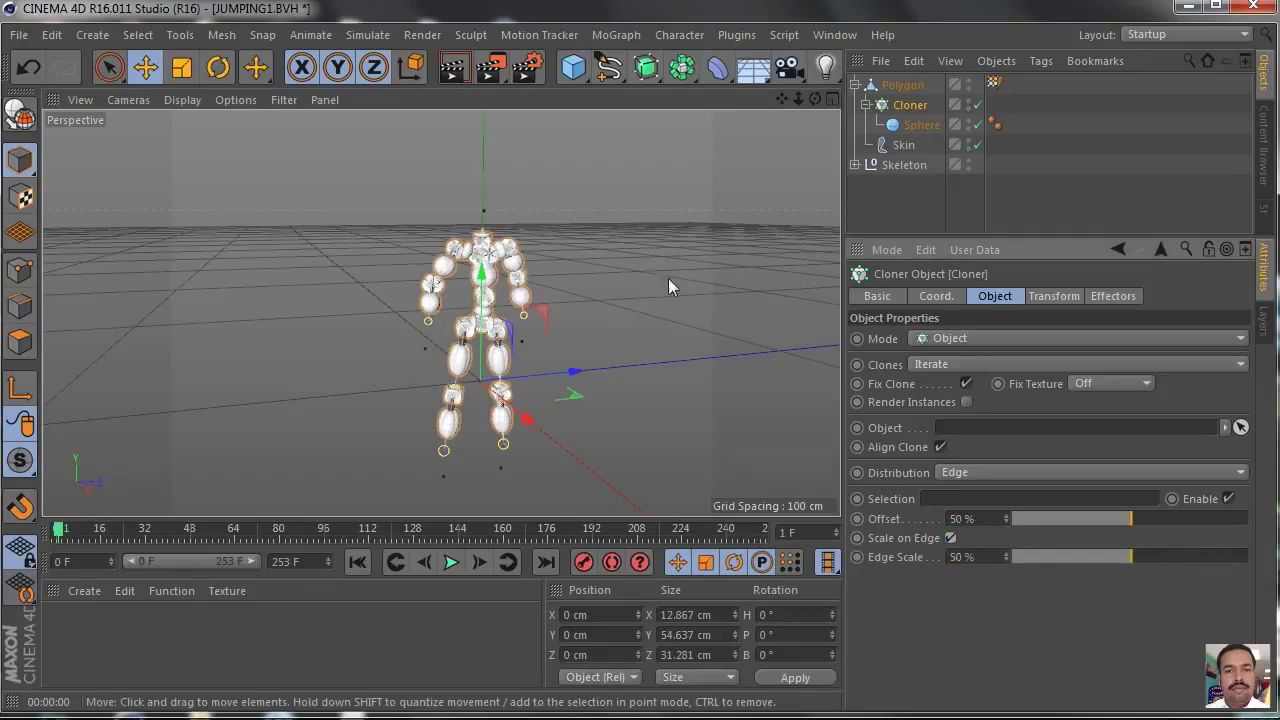
- Raise the Cloner's Edge Scale to 100%
mouse_move(797, 101)
mouse_down()
mouse_move(822, 103)
mouse_move(784, 107)
mouse_up()
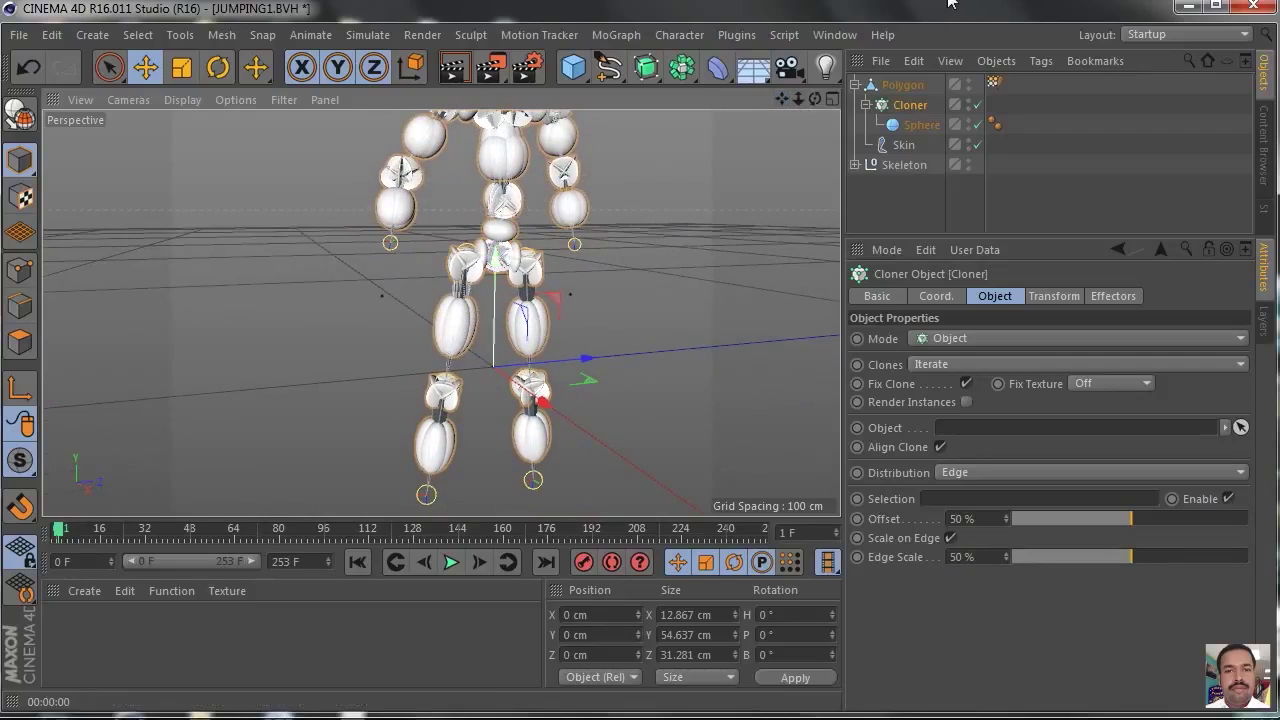
drag(815, 99, 612, 90)
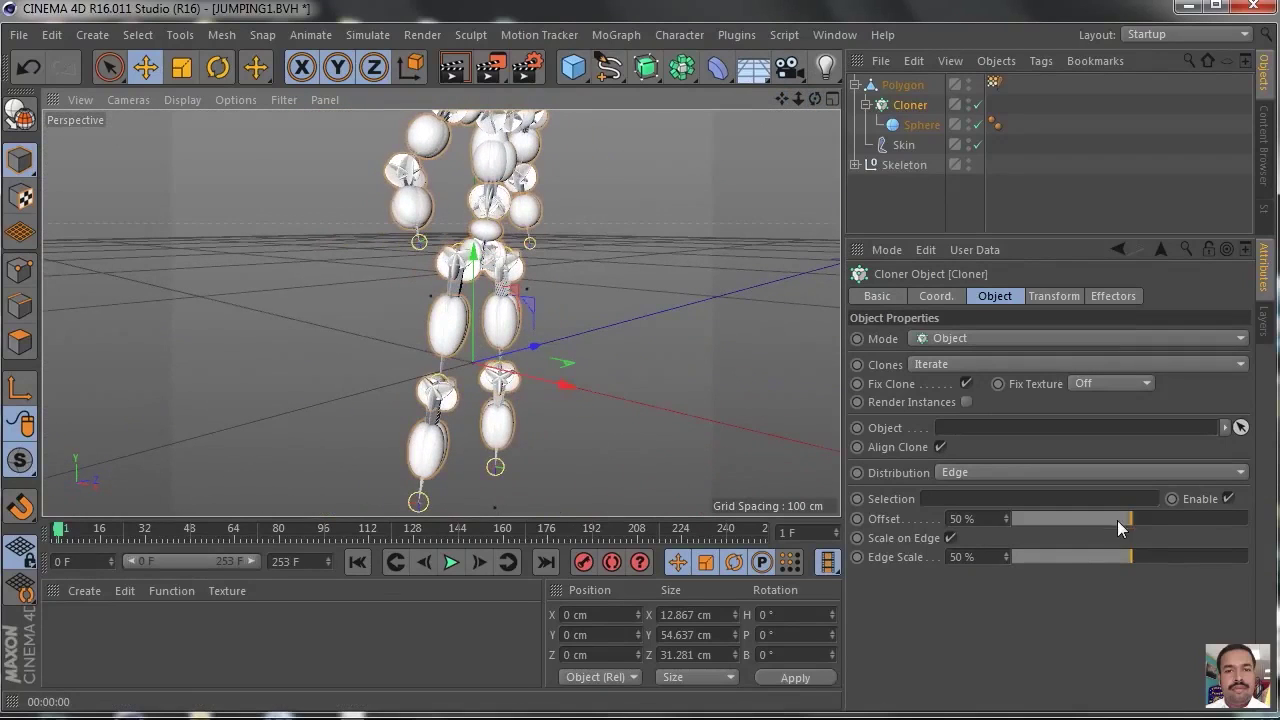
drag(1123, 558, 1255, 568)
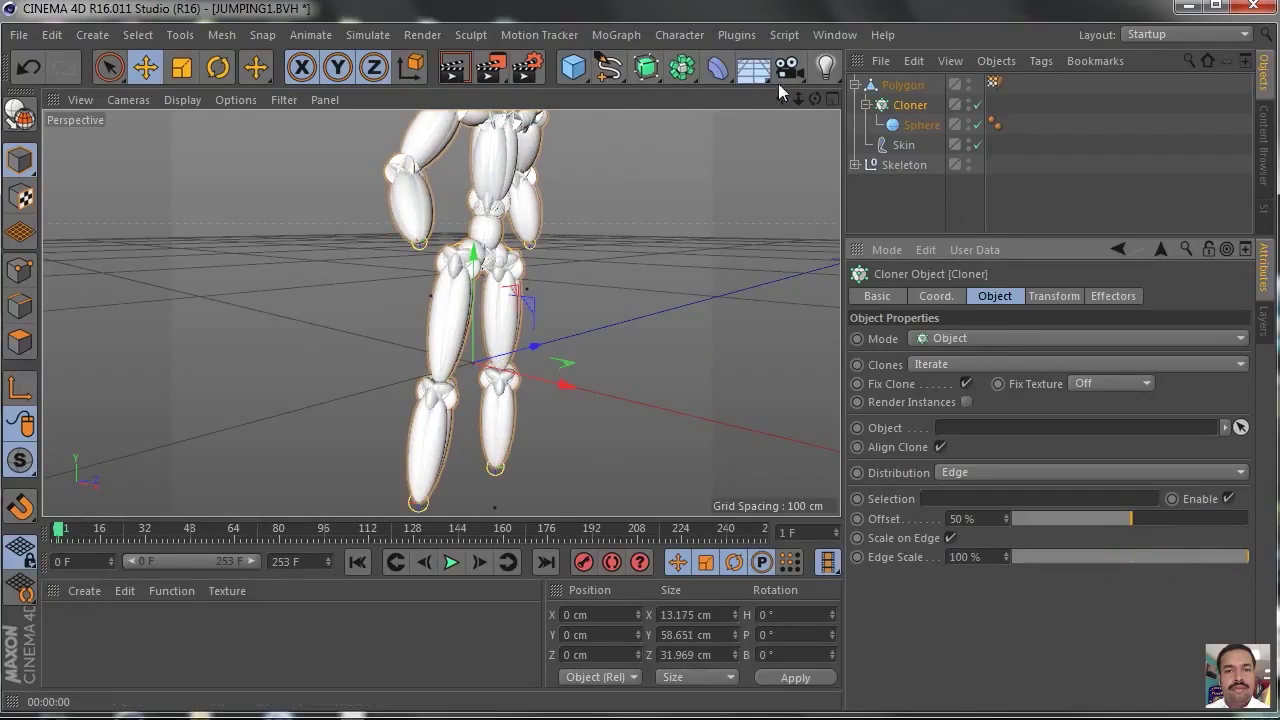
- Look over the cloned figure from several angles, restore the default perspective framing and show the whole figure larger
drag(783, 99, 783, 160)
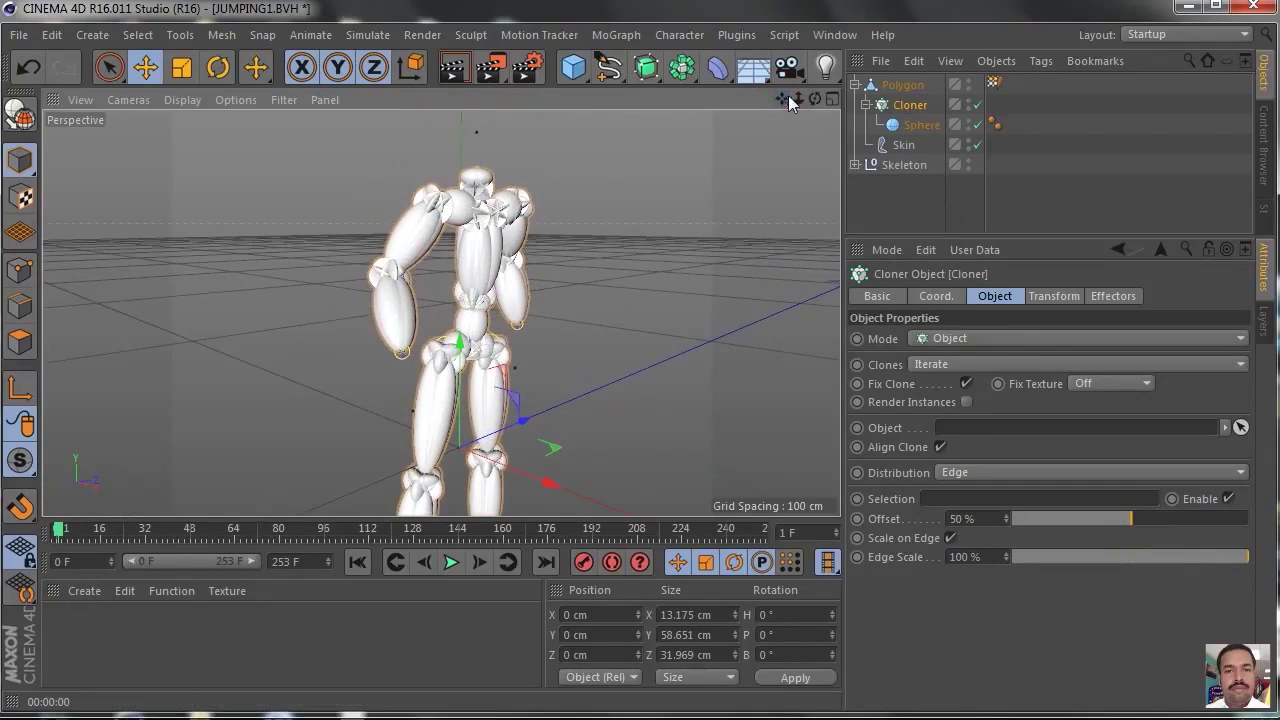
drag(812, 97, 934, 96)
drag(799, 99, 674, 104)
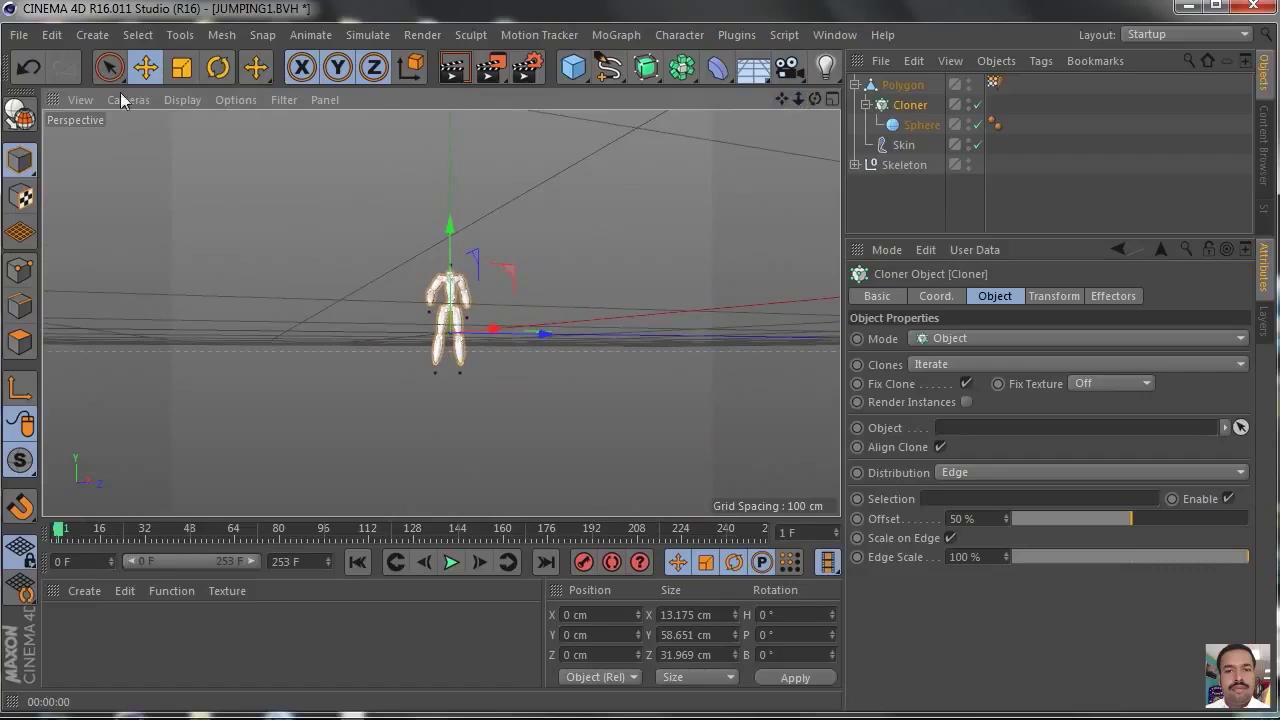
click(73, 100)
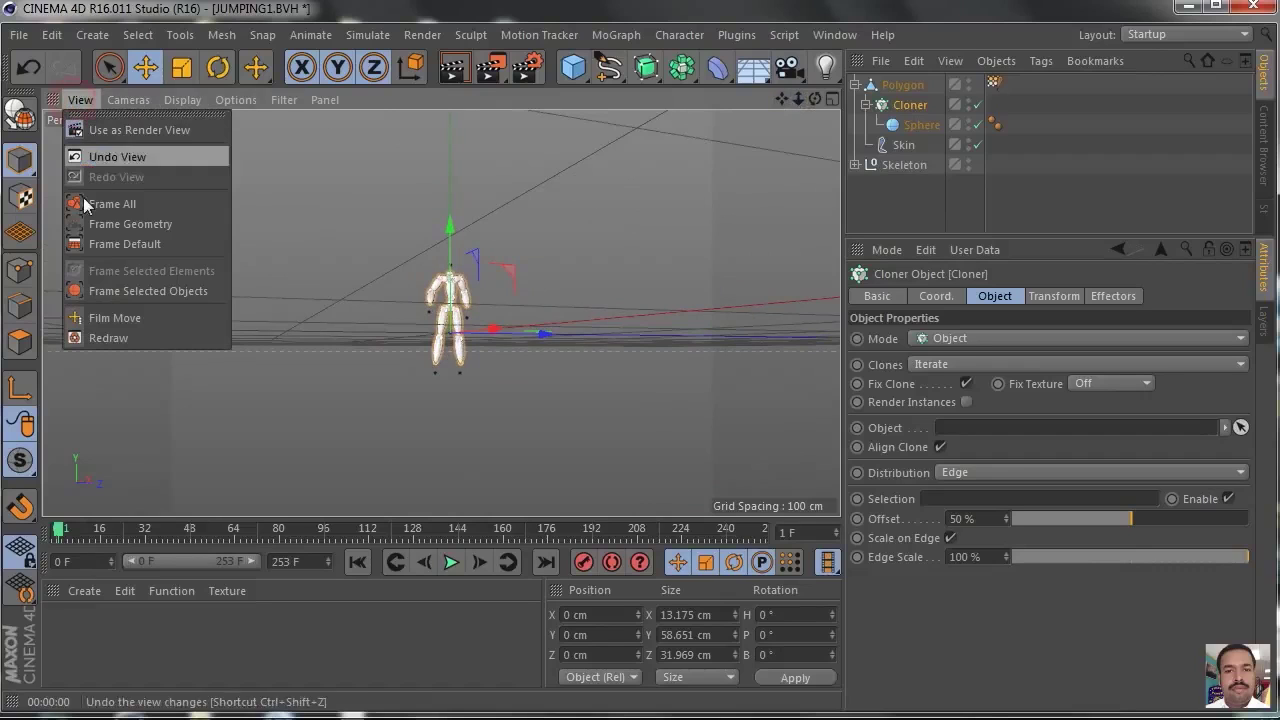
click(136, 247)
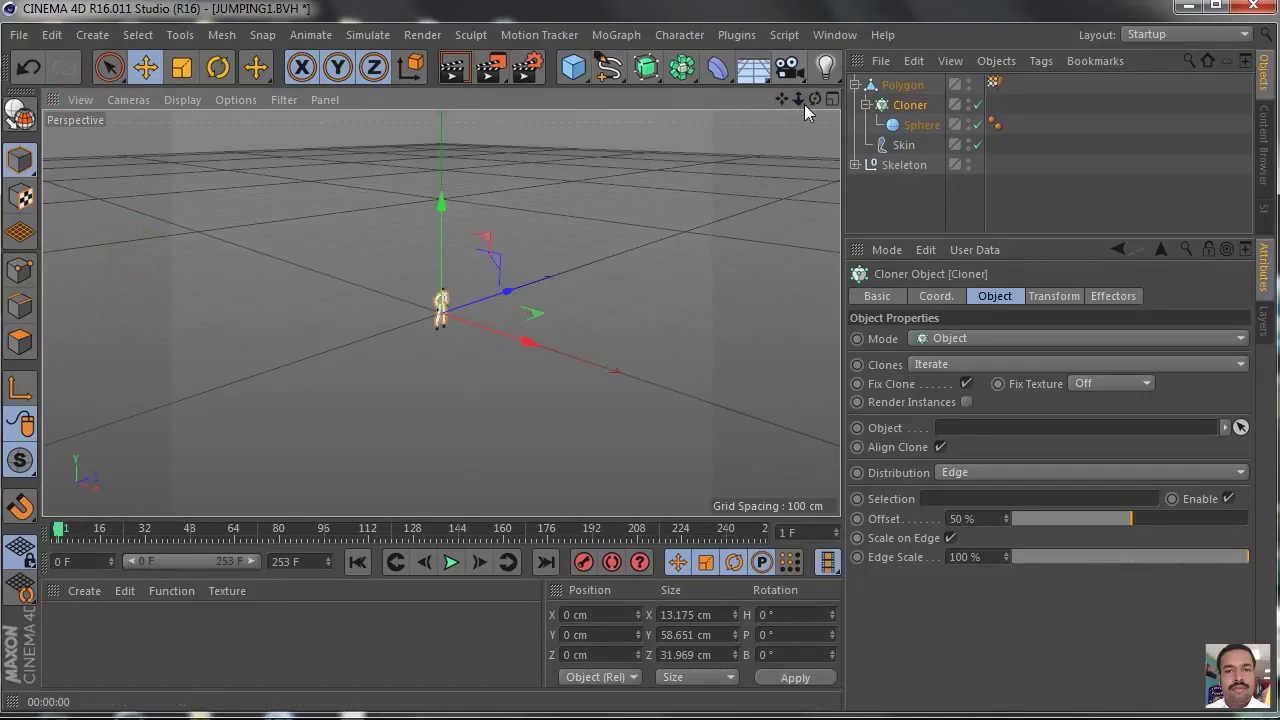
drag(798, 98, 915, 98)
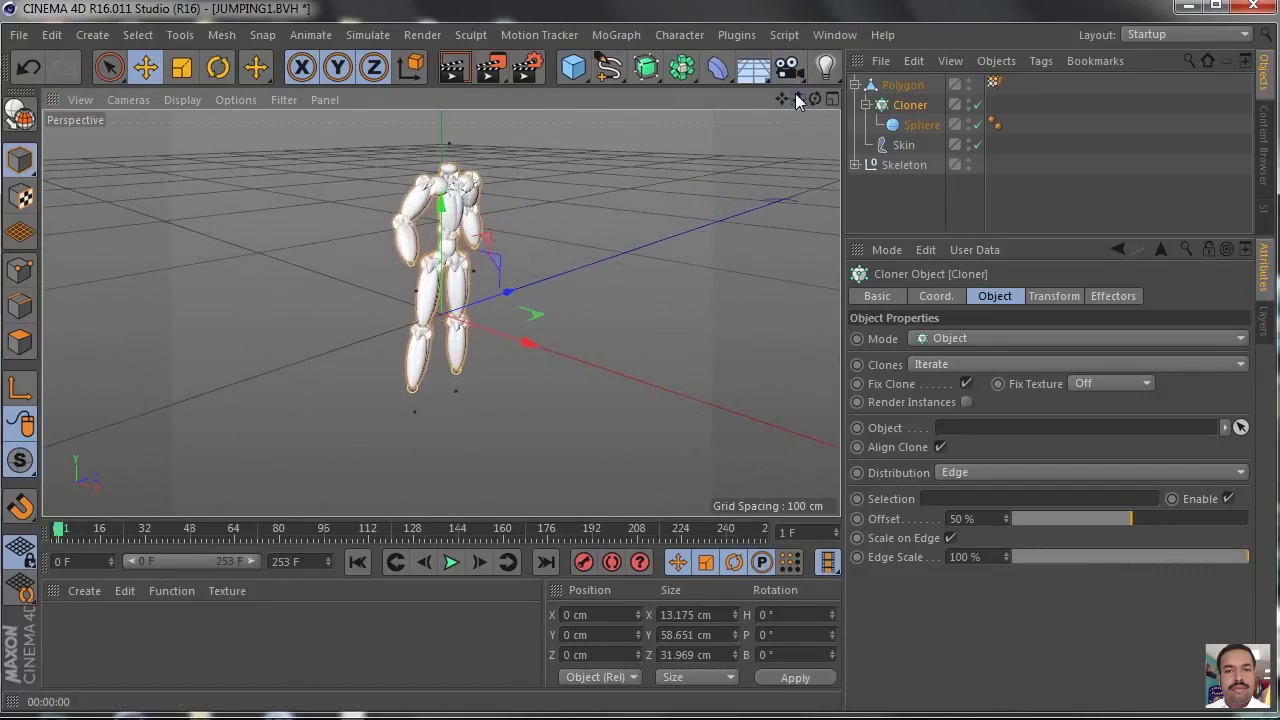
- Play the jumping animation, follow the sphere figure through the motion, stop playback and preview-render the view
drag(806, 101, 806, 170)
click(450, 562)
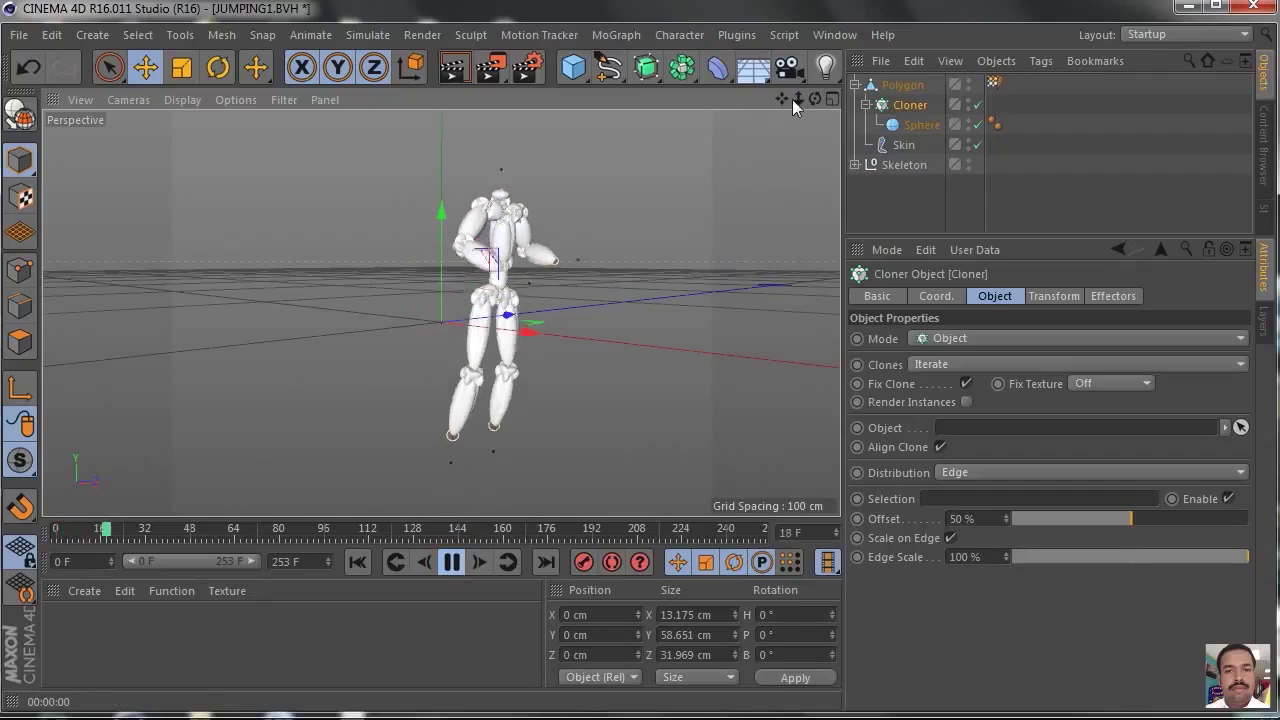
drag(778, 98, 765, 98)
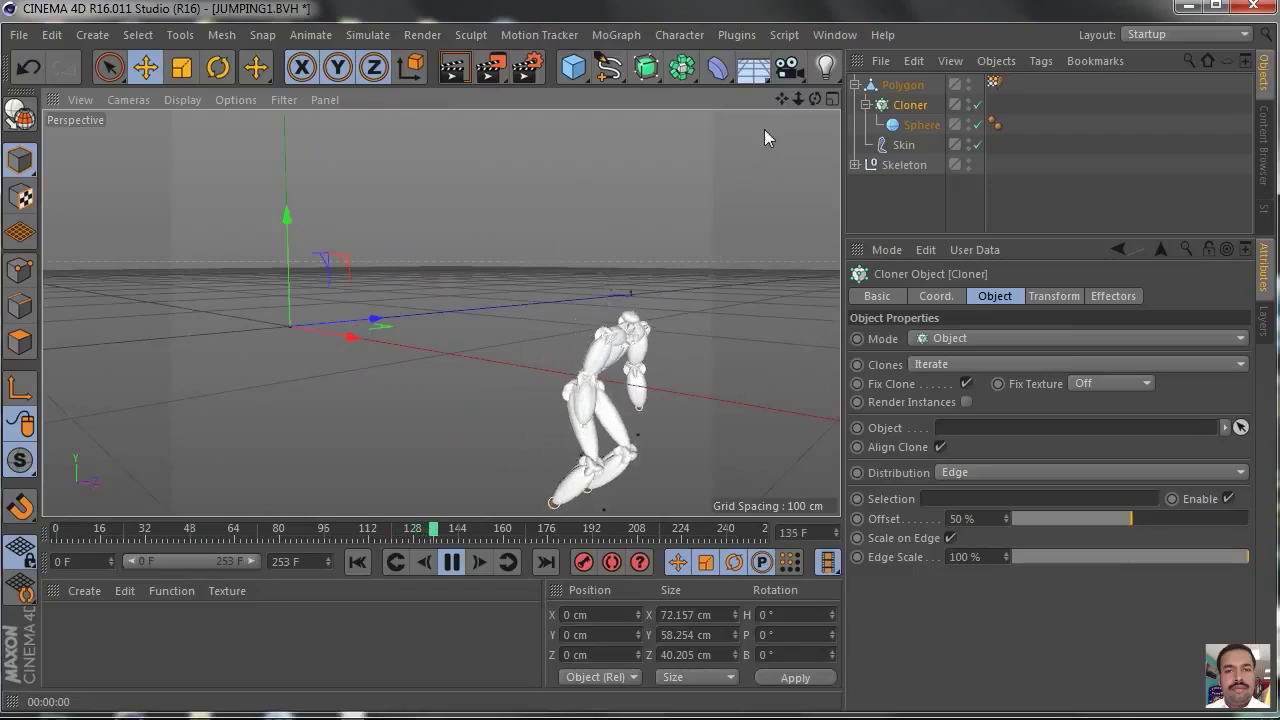
drag(781, 98, 600, 50)
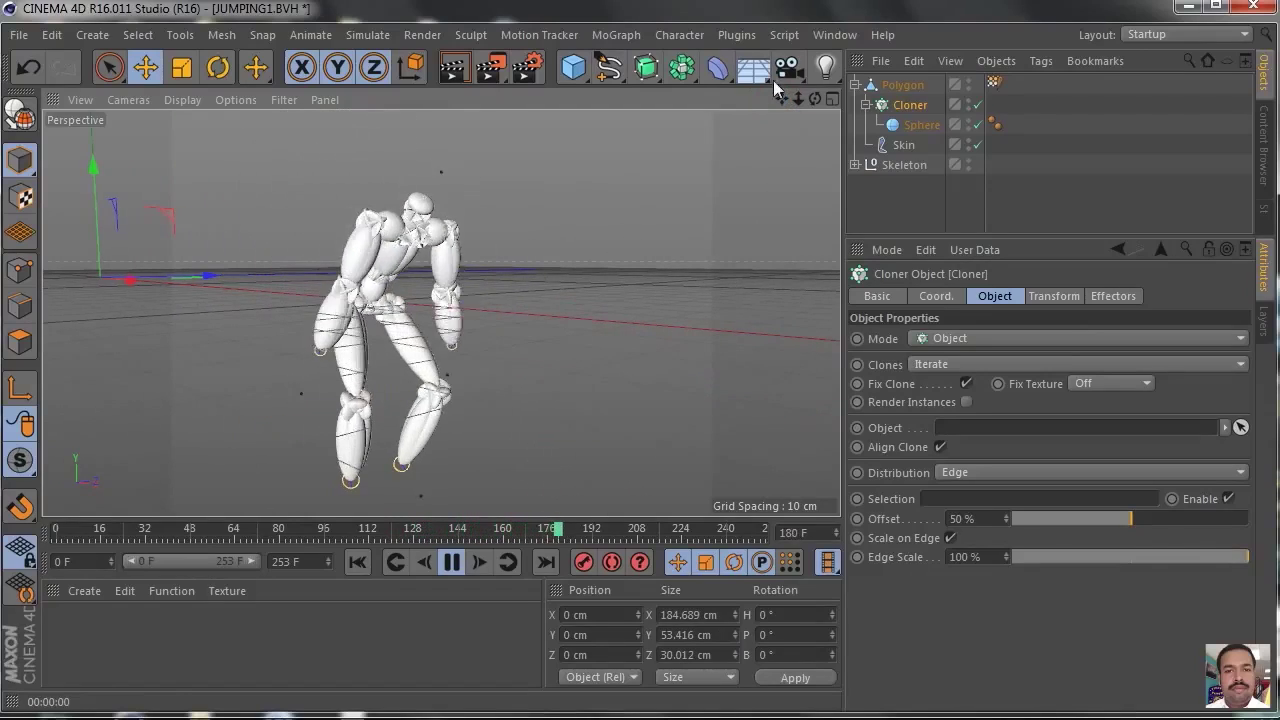
drag(797, 99, 601, 268)
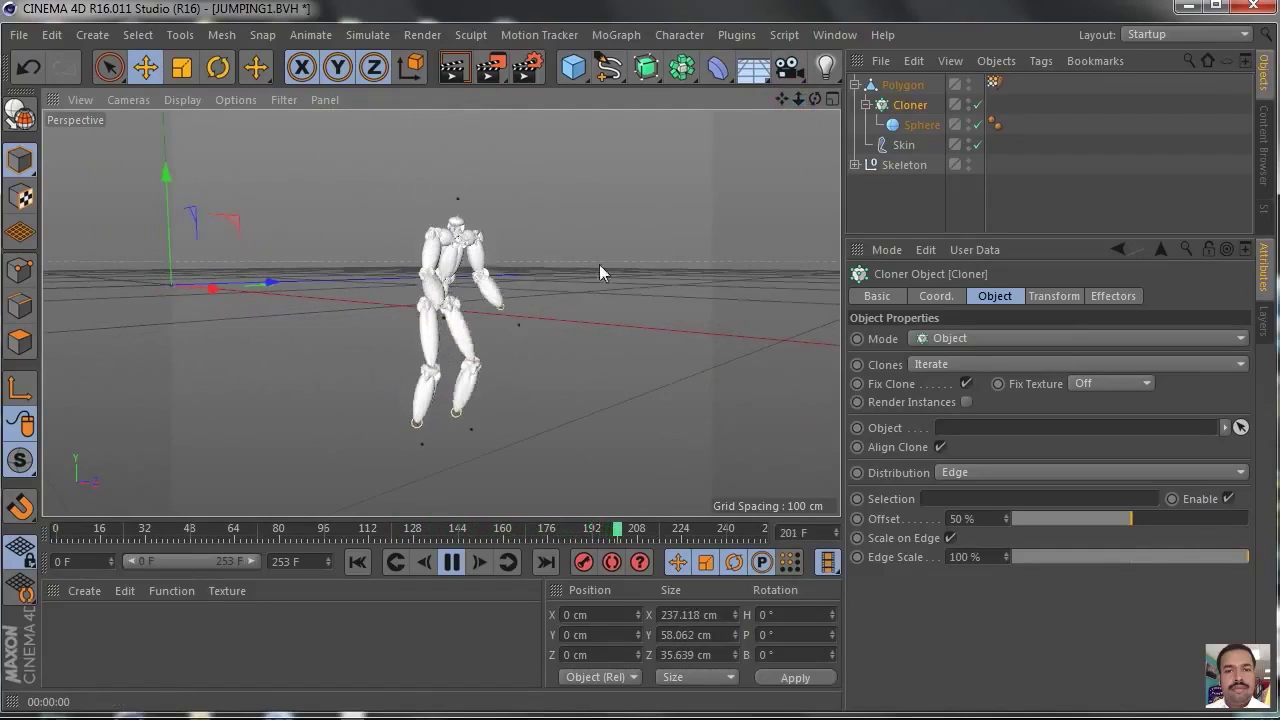
click(451, 562)
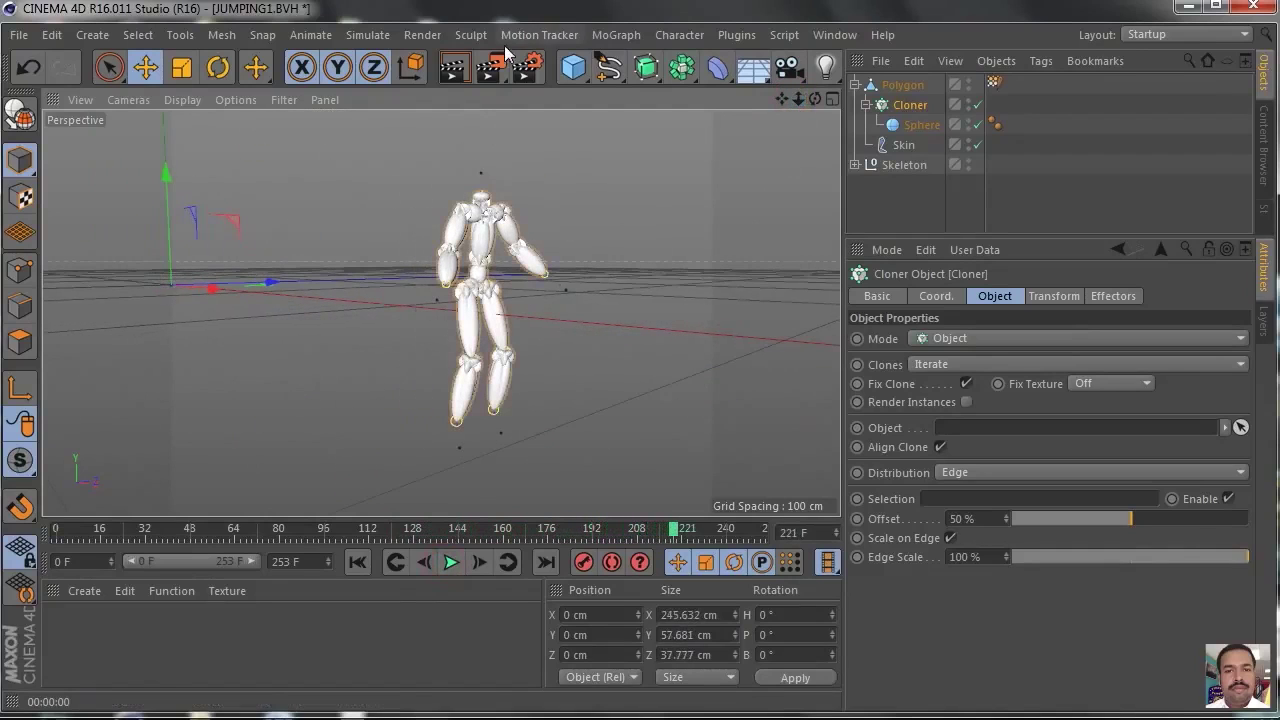
click(453, 68)
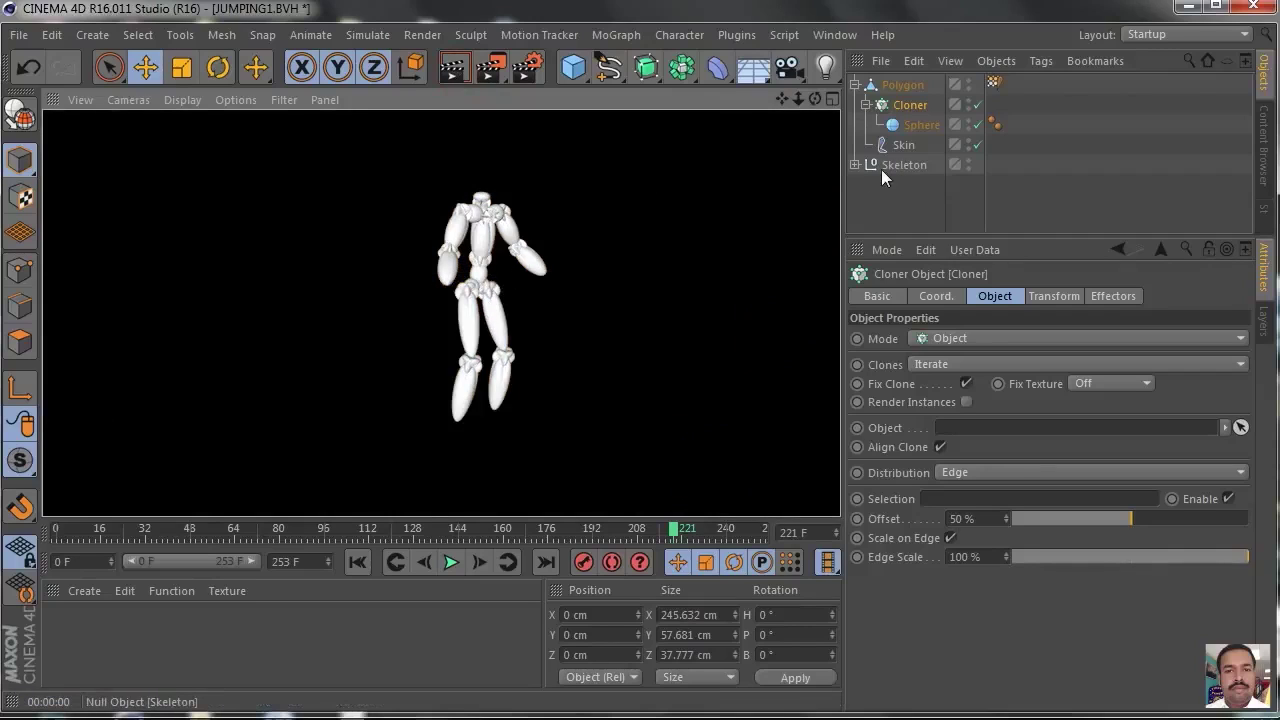
- Unfold the Skeleton hierarchy, enlarge the object list and try a Cloner Offset of 26%
click(855, 165)
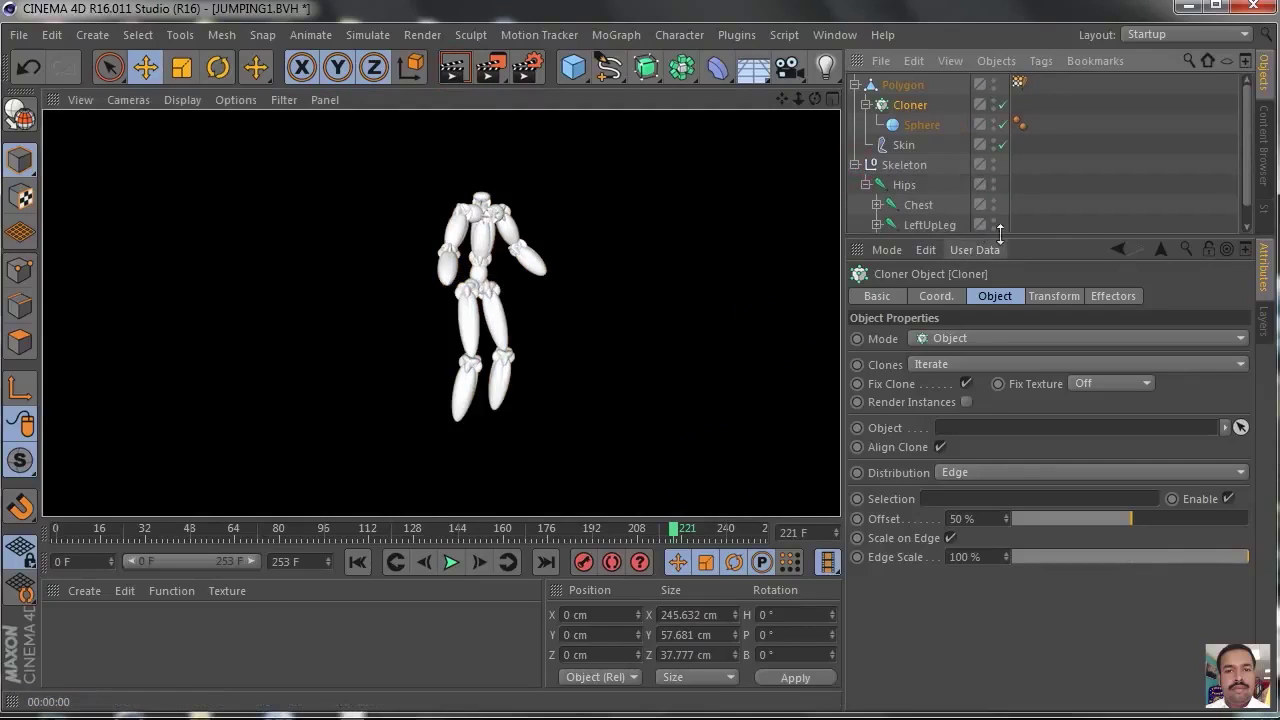
drag(1053, 237, 1046, 305)
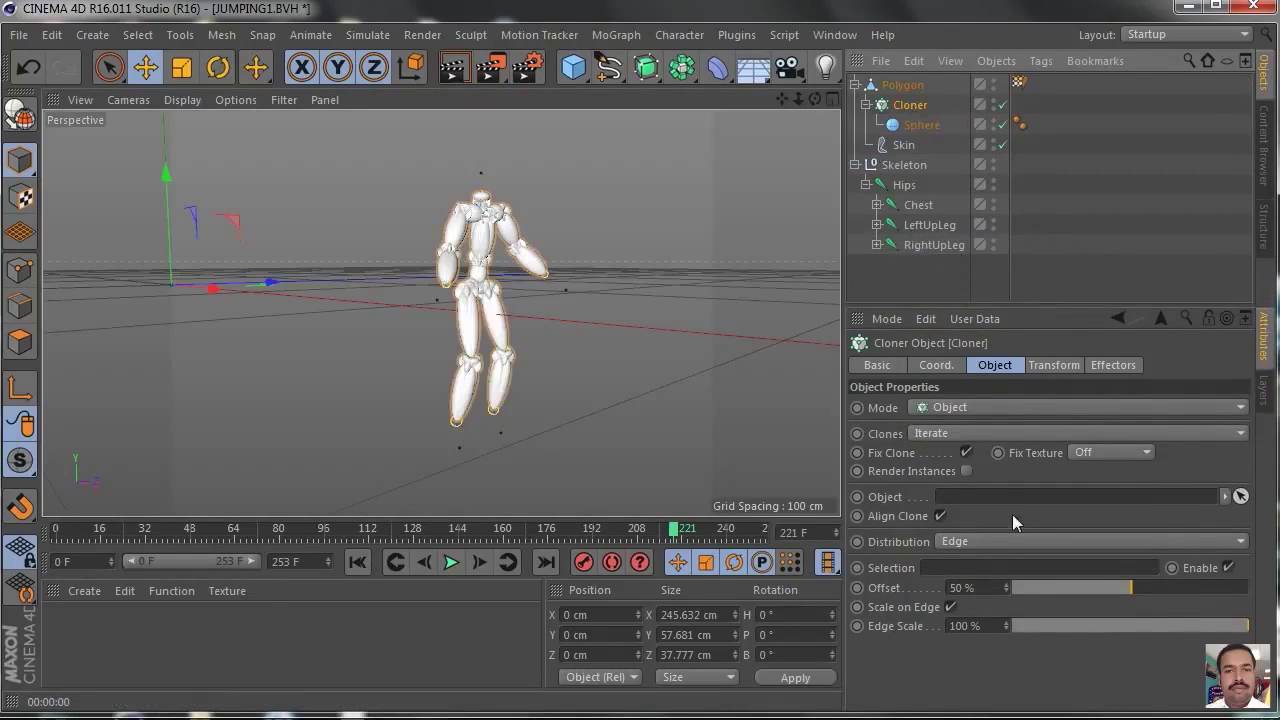
mouse_move(1134, 589)
mouse_down()
mouse_move(1268, 614)
mouse_move(977, 628)
mouse_move(1093, 622)
mouse_move(1075, 627)
mouse_up()
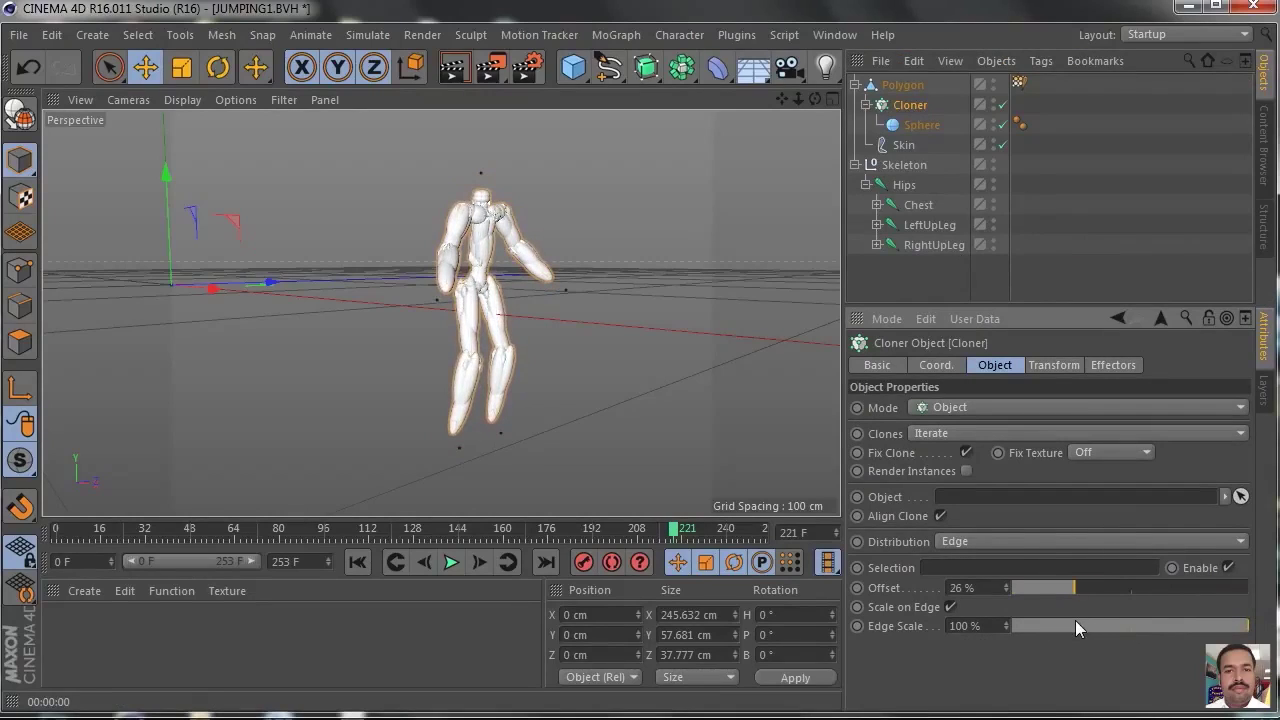
- Add a Sphere primitive to the scene and set its radius to 4 cm
drag(798, 98, 770, 112)
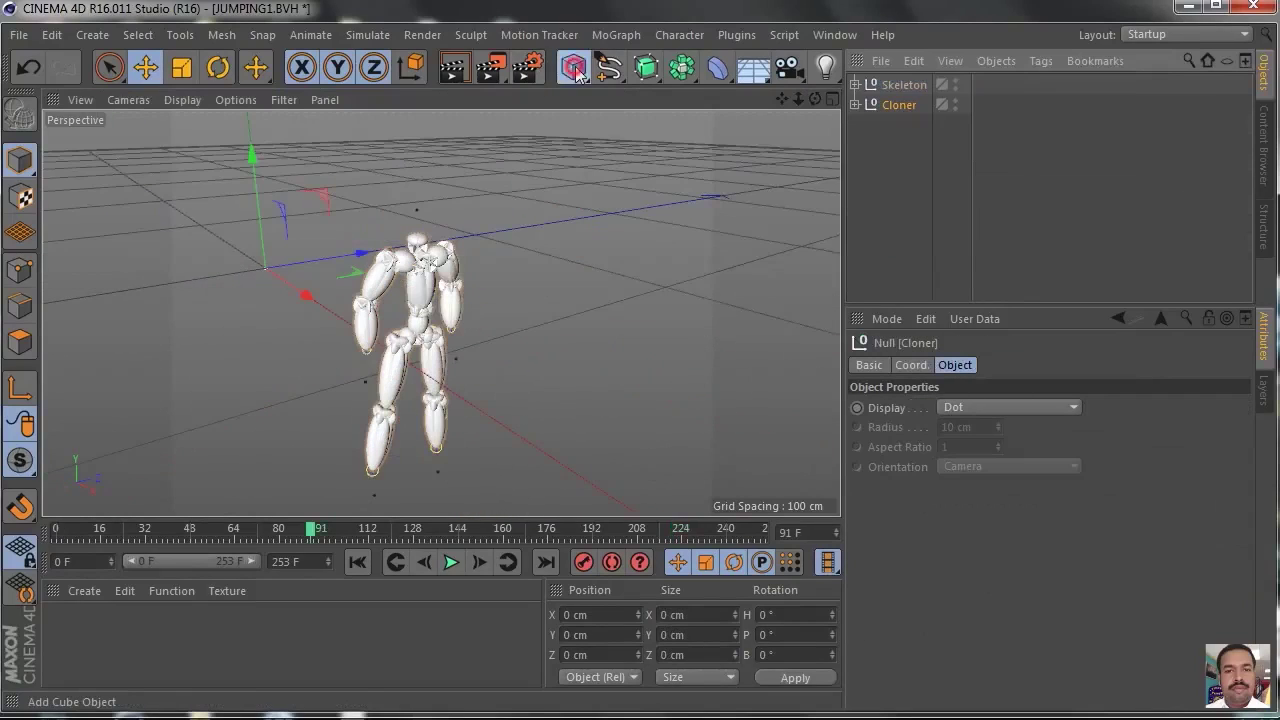
drag(576, 75, 960, 130)
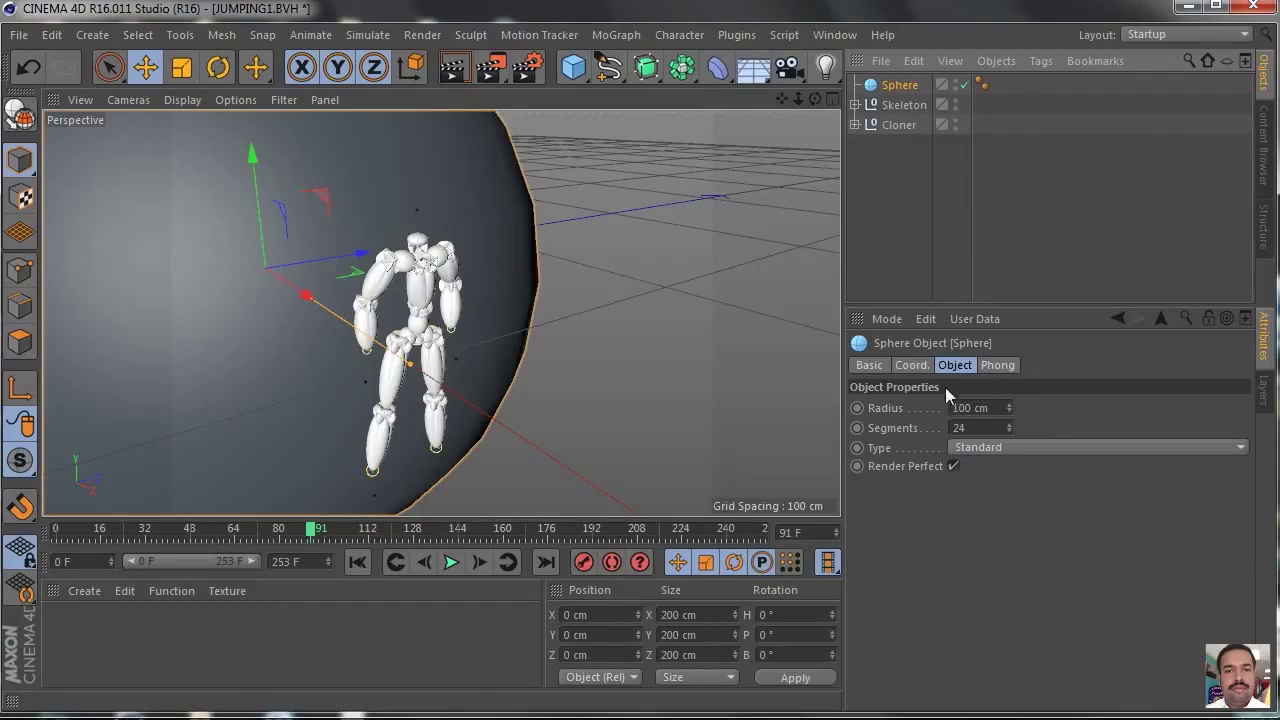
click(989, 407)
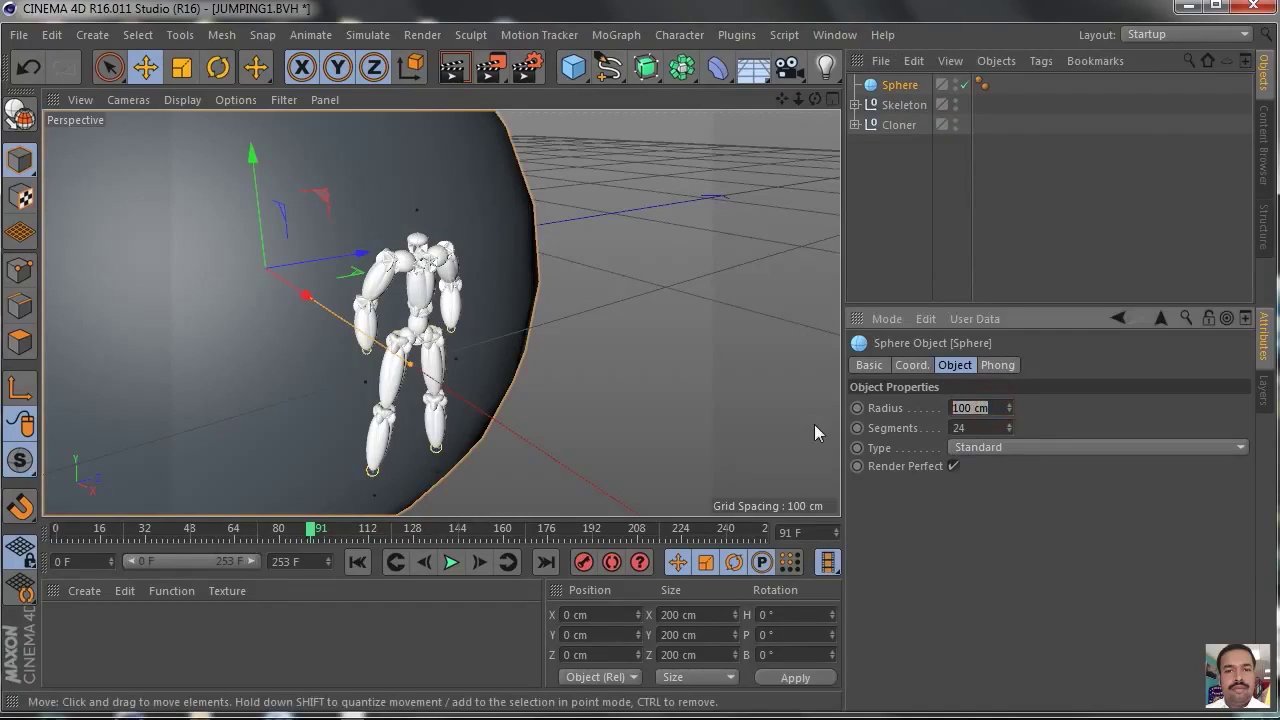
text(4)
key(Return)
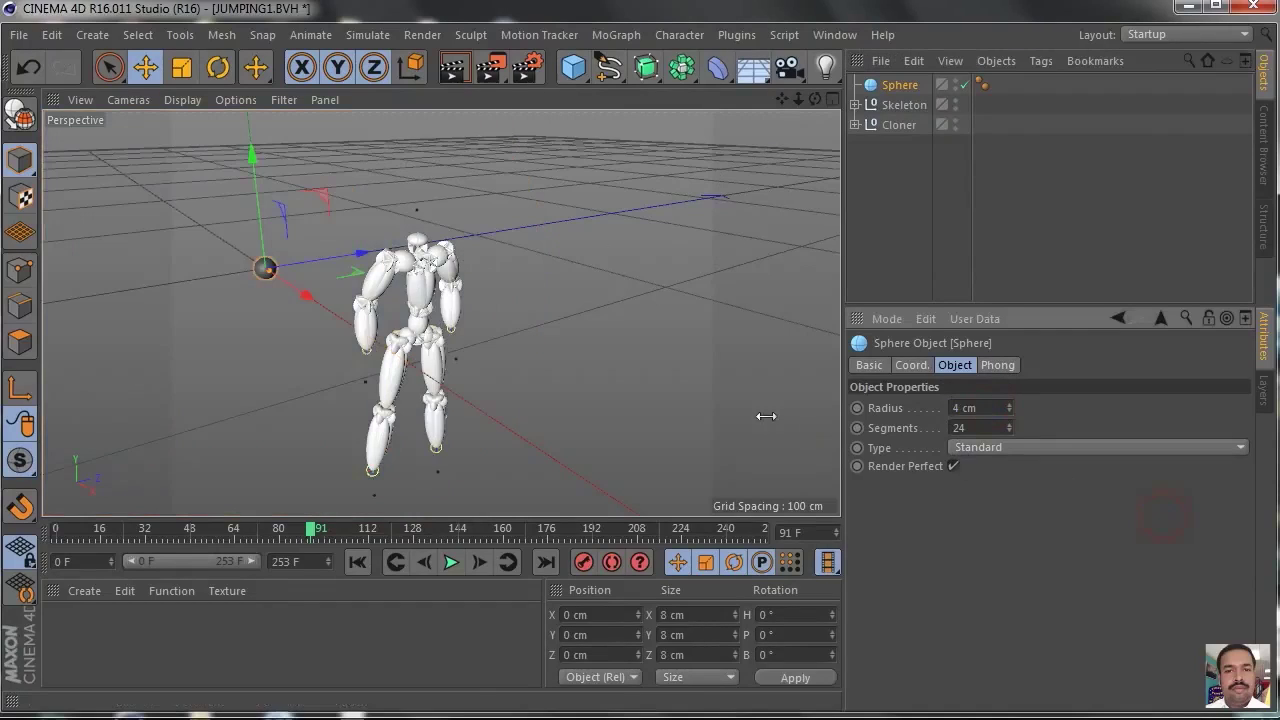
- Move the new sphere above the figure's neck as a head, at about X 109, Y 34, Z -4 cm
drag(305, 300, 508, 396)
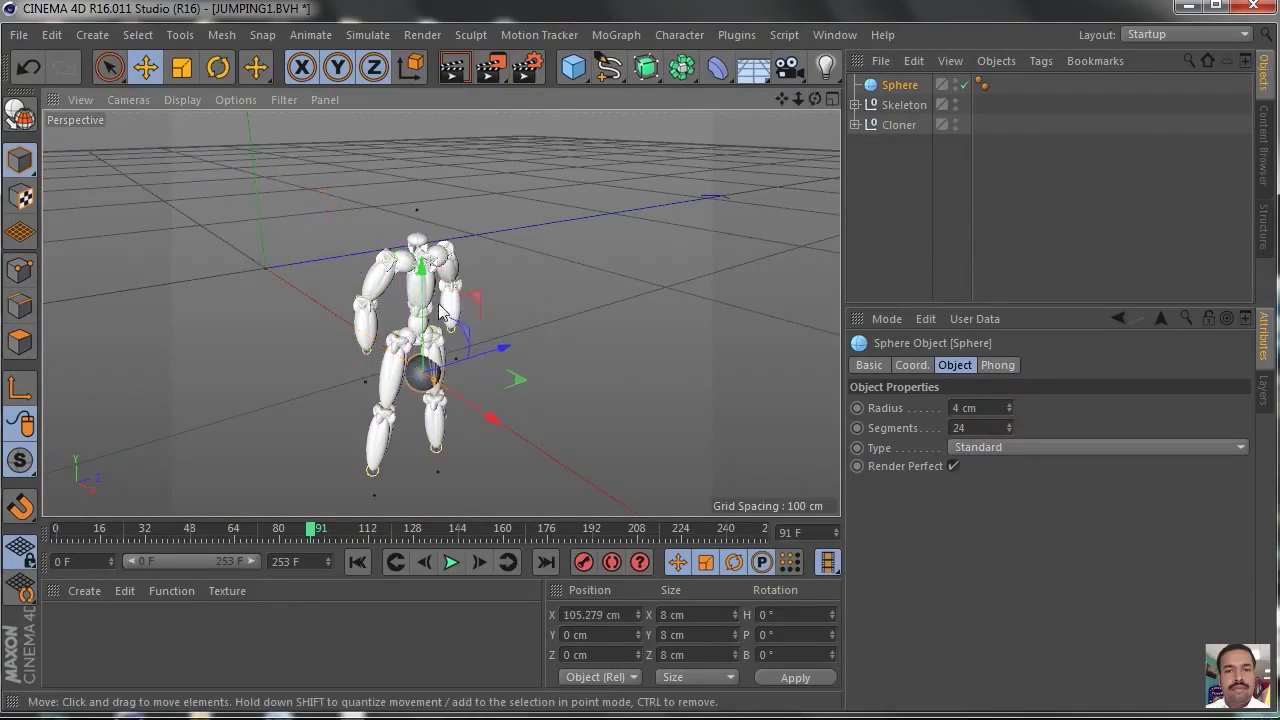
drag(431, 288, 408, 134)
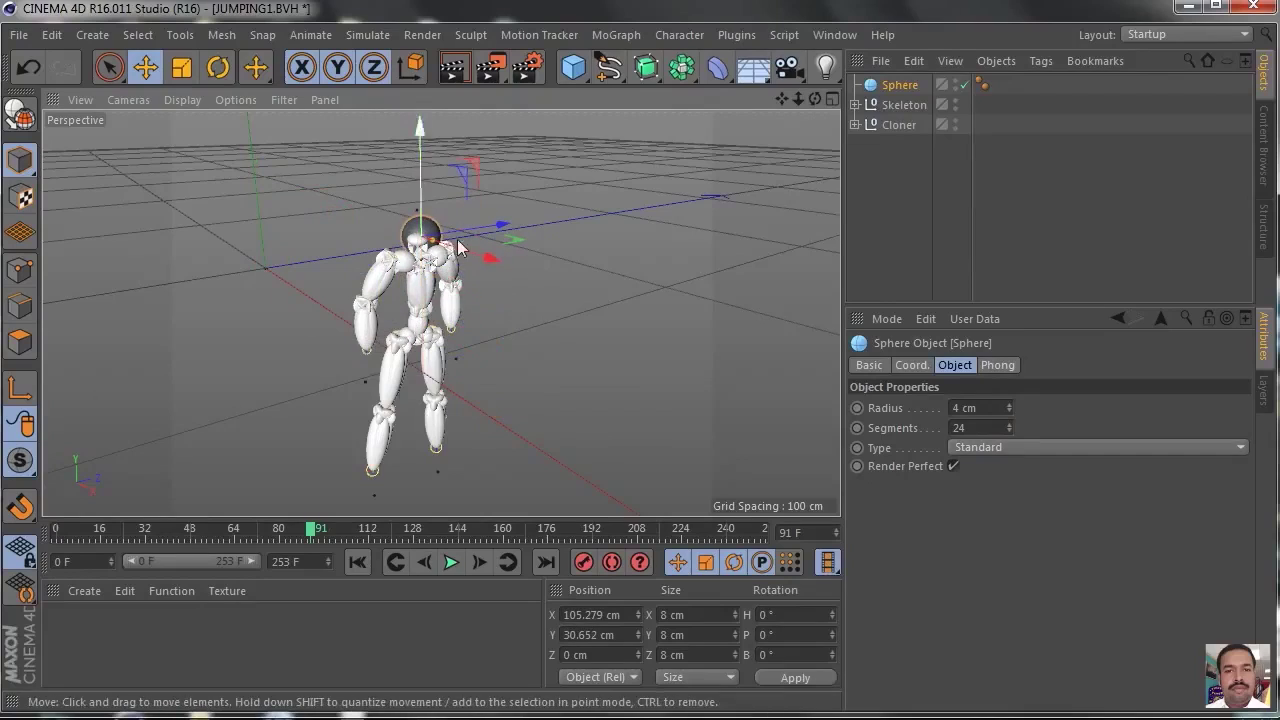
drag(499, 272, 487, 232)
drag(798, 98, 880, 98)
drag(777, 98, 790, 290)
drag(397, 320, 468, 304)
drag(384, 230, 427, 122)
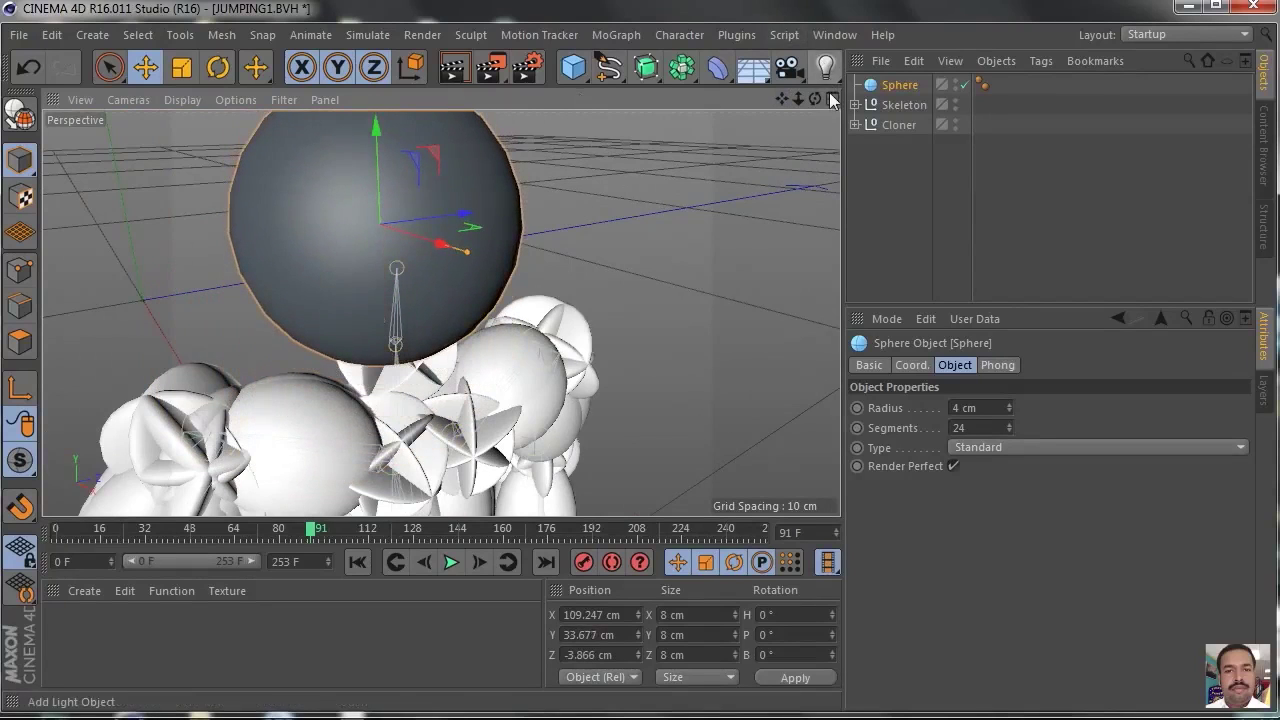
- Fine-tune the head sphere from a straight-on view, centring it over the head joint at about Y 33.8, Z -3.3 cm
drag(815, 98, 788, 70)
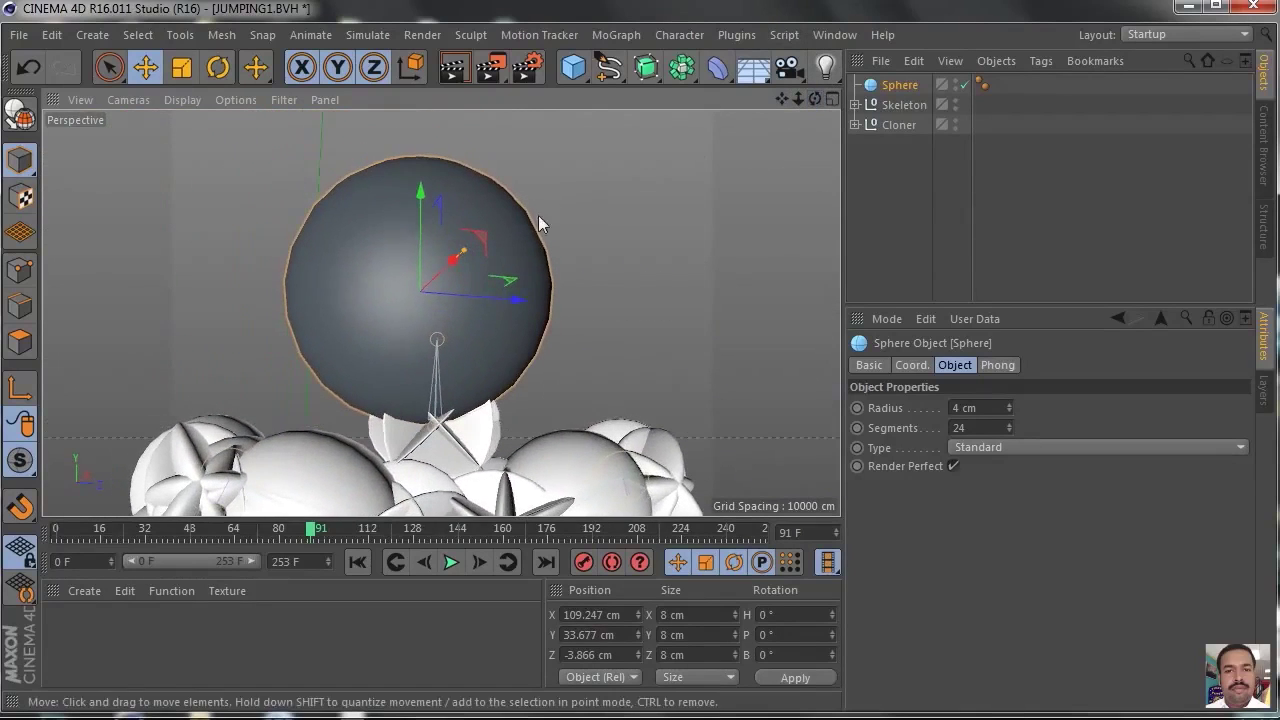
drag(436, 205, 470, 155)
drag(530, 271, 540, 283)
drag(440, 166, 437, 191)
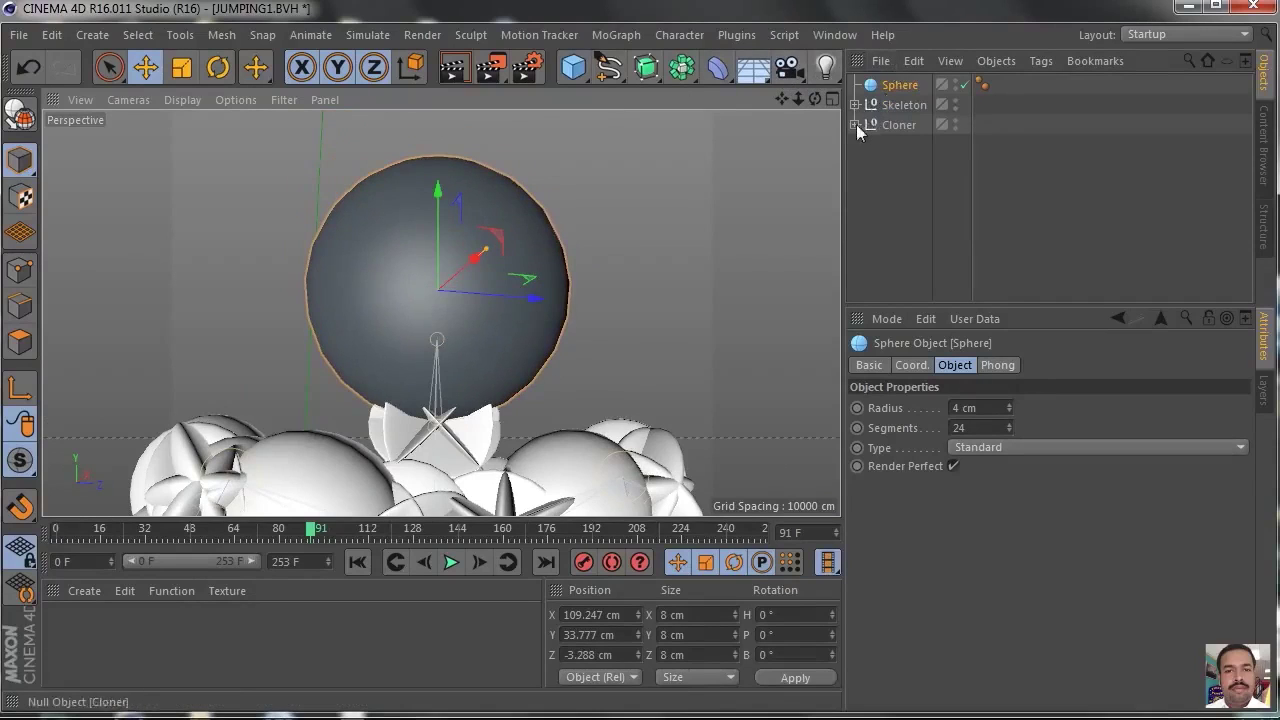
- Place the head sphere below the Cloner, make it editable and merge it with the Cloner and its children using Connect Objects + Delete
drag(887, 92, 908, 167)
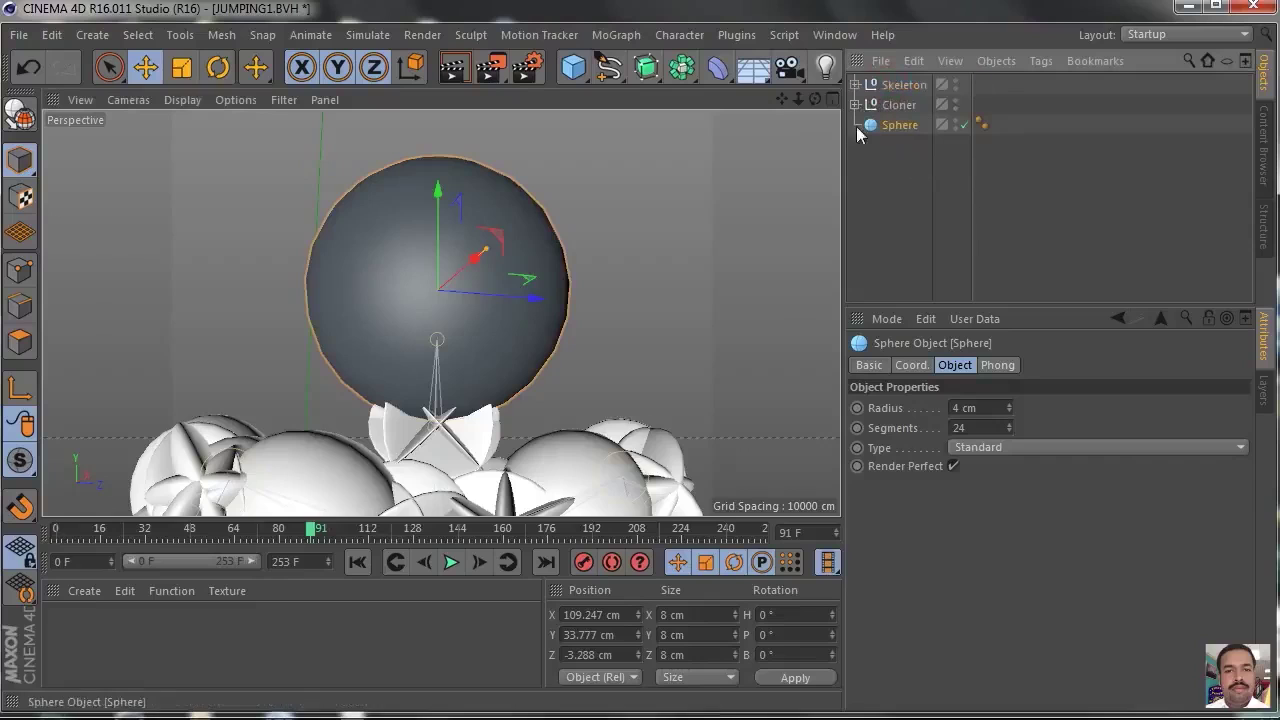
click(20, 115)
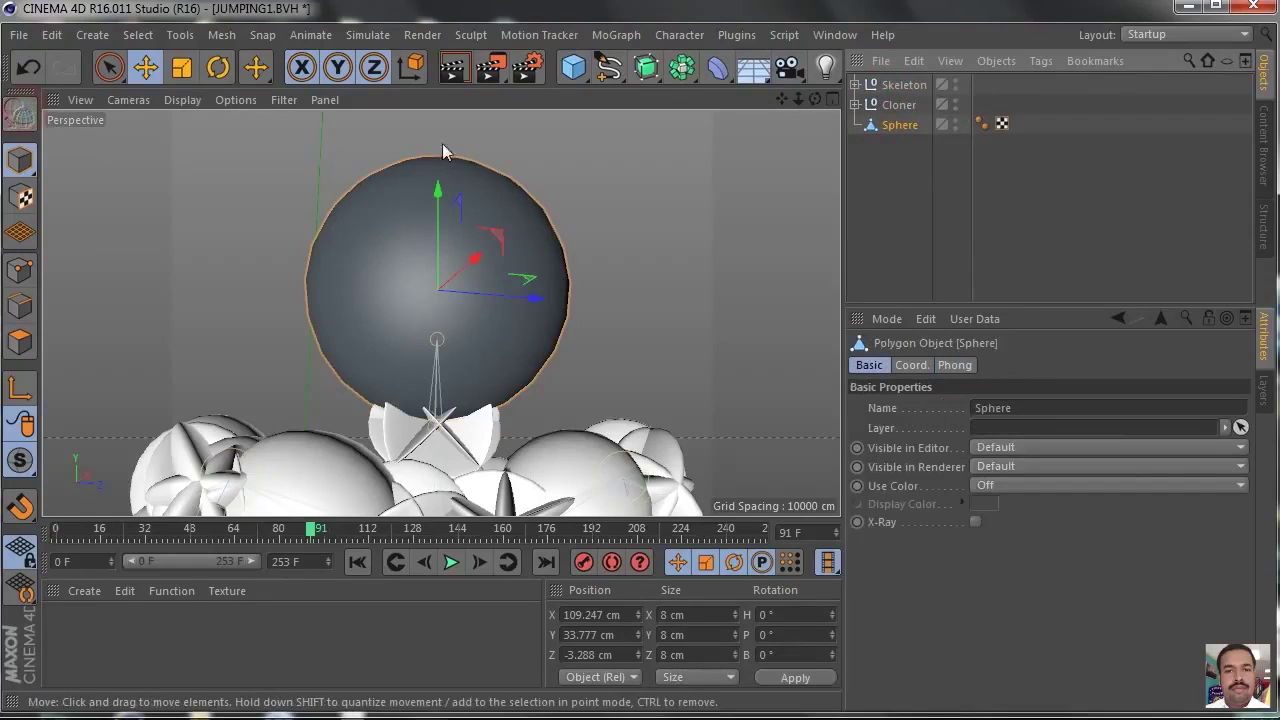
ctrl+click(898, 104)
right_click(898, 104)
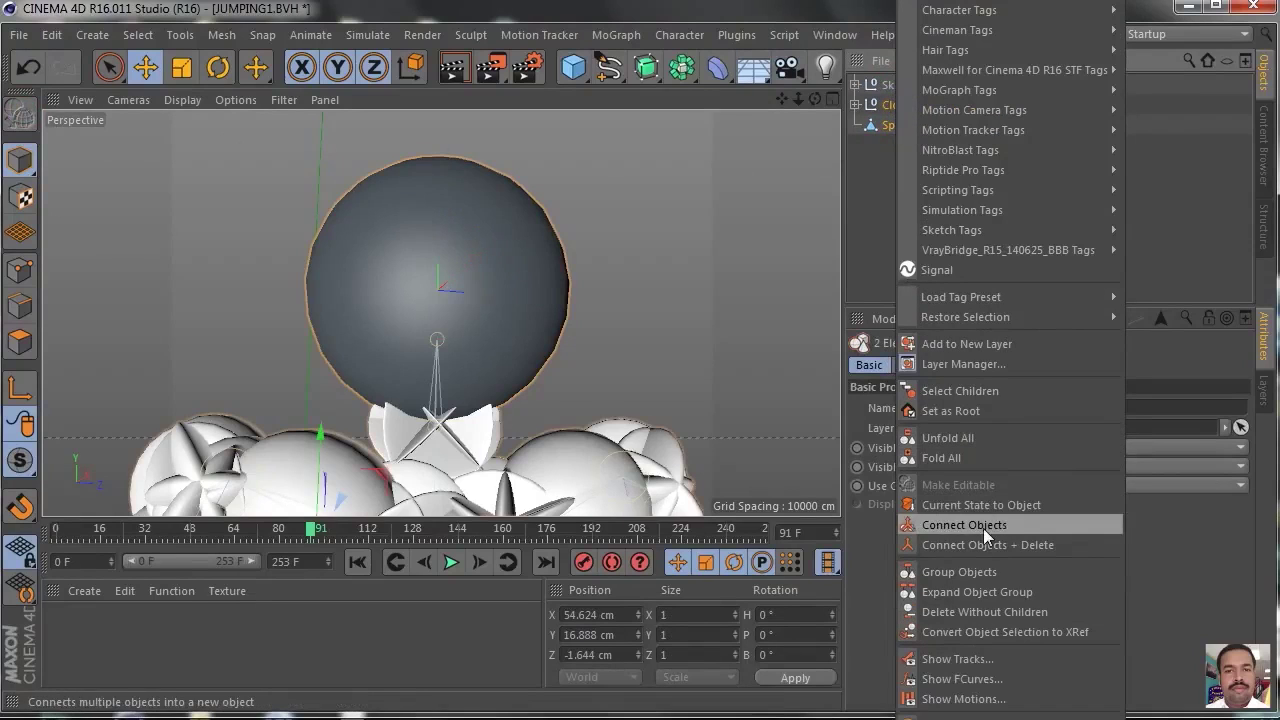
click(966, 390)
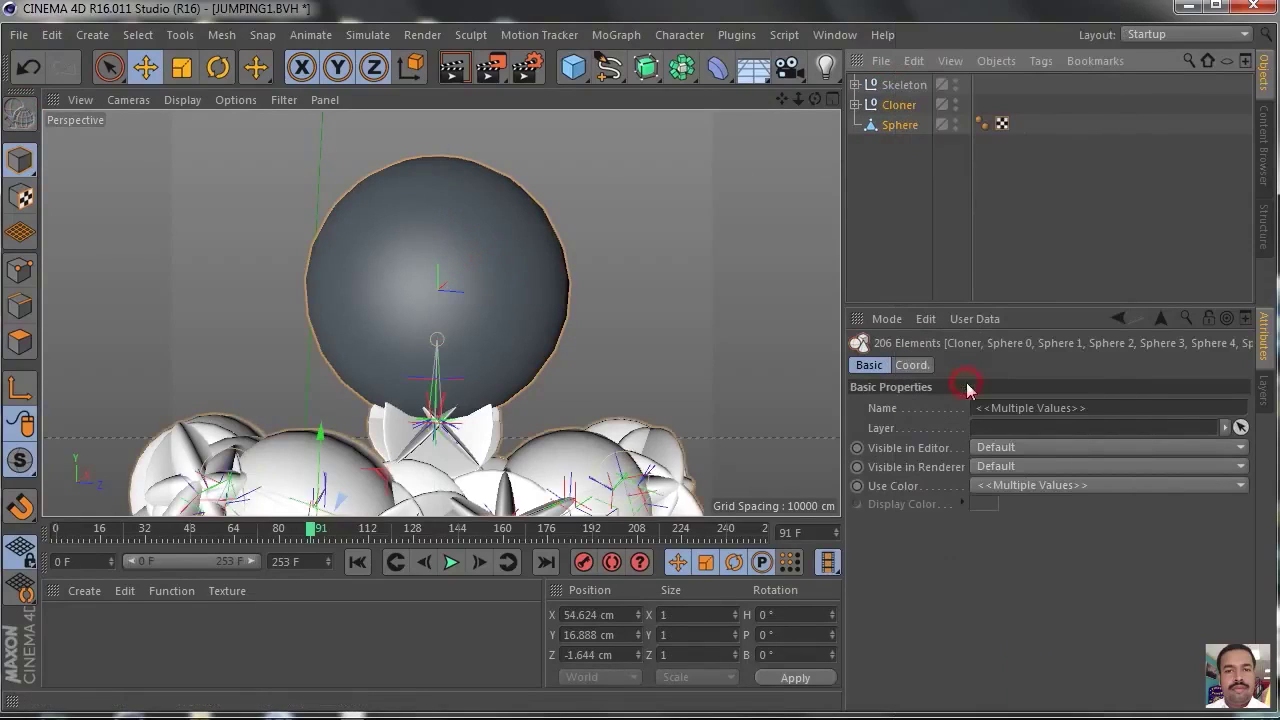
right_click(890, 126)
click(1009, 545)
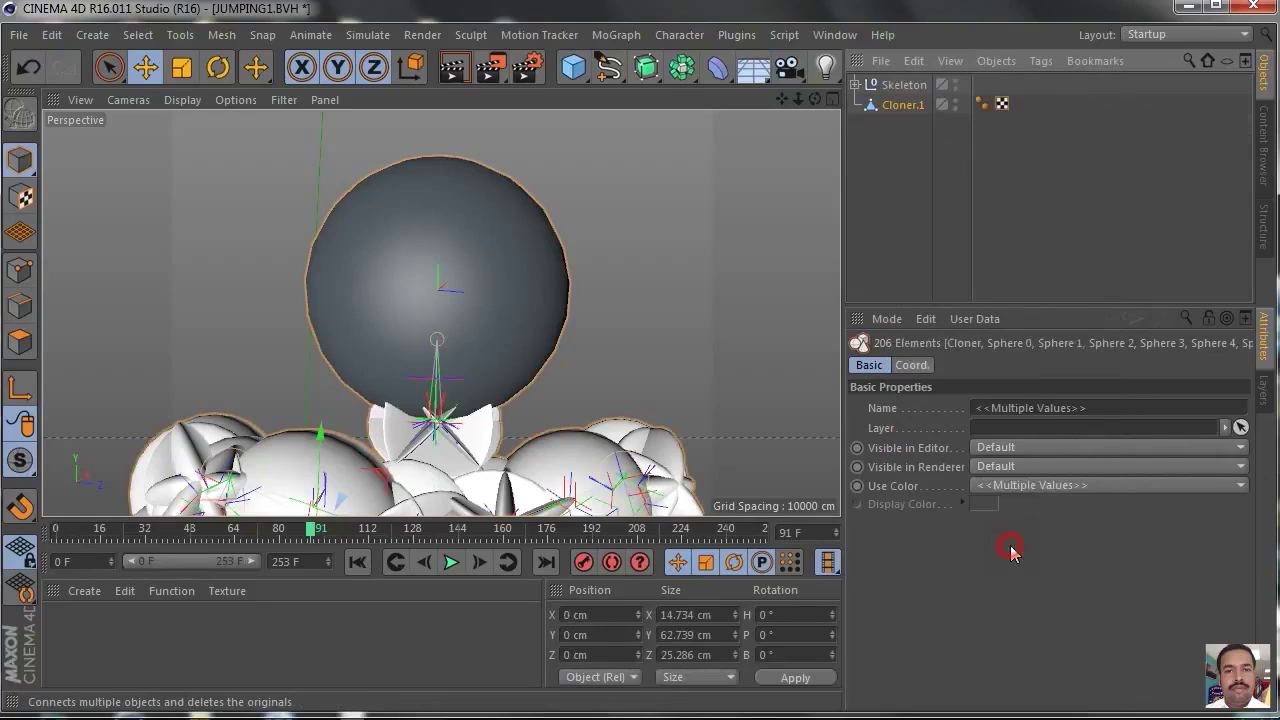
- Bind the merged figure mesh to the Skeleton and all its child joints, and show the resulting Skin's properties
drag(781, 98, 778, 1)
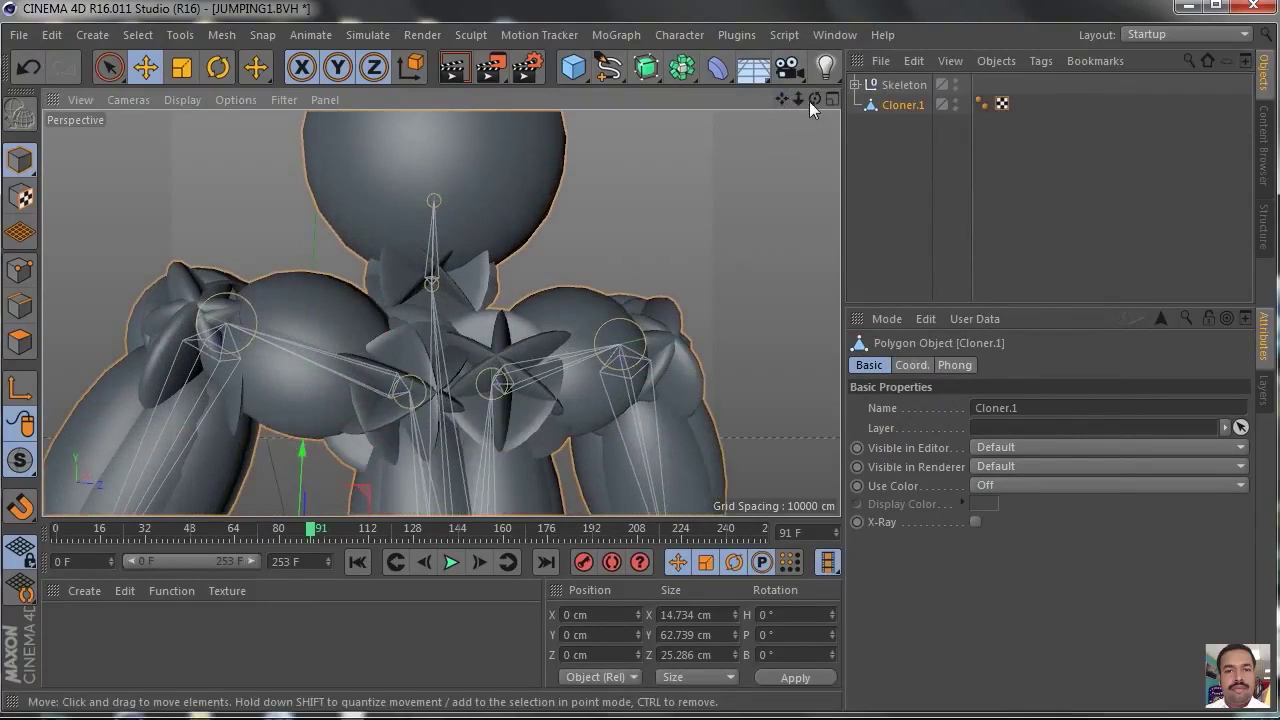
mouse_move(797, 98)
mouse_down()
mouse_move(680, 98)
mouse_move(806, 98)
mouse_up()
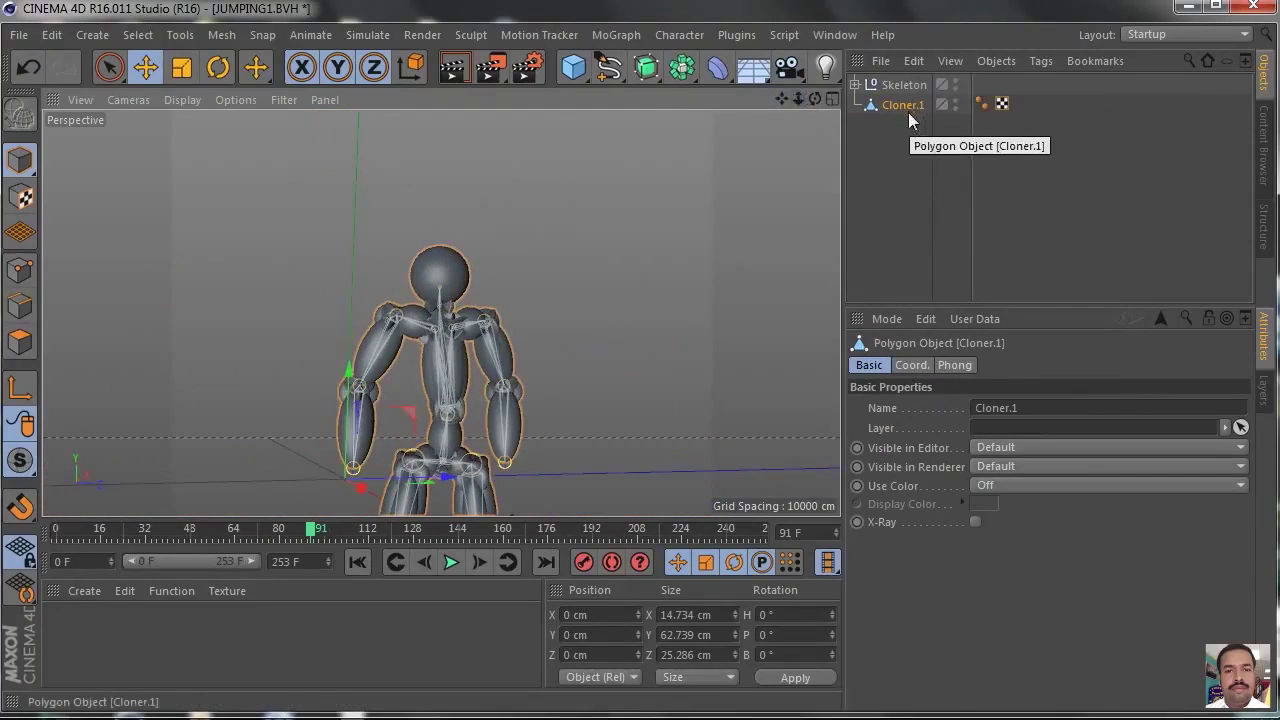
ctrl+click(893, 80)
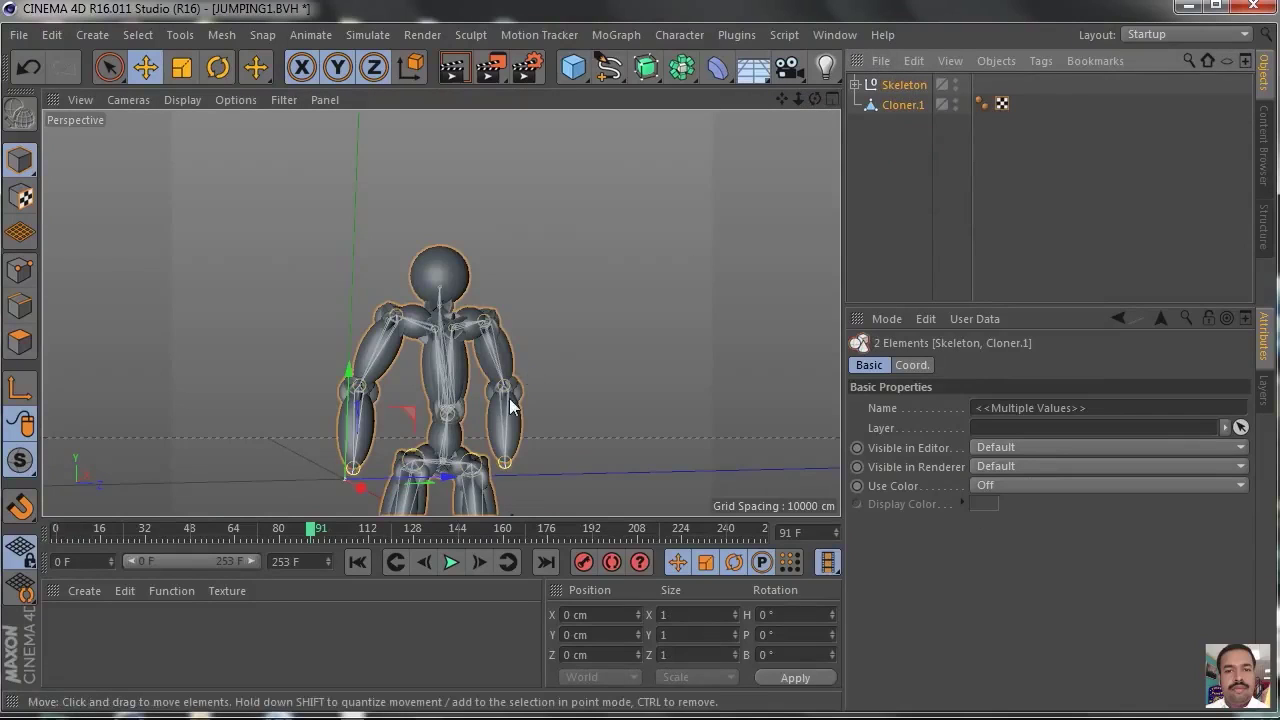
right_click(907, 86)
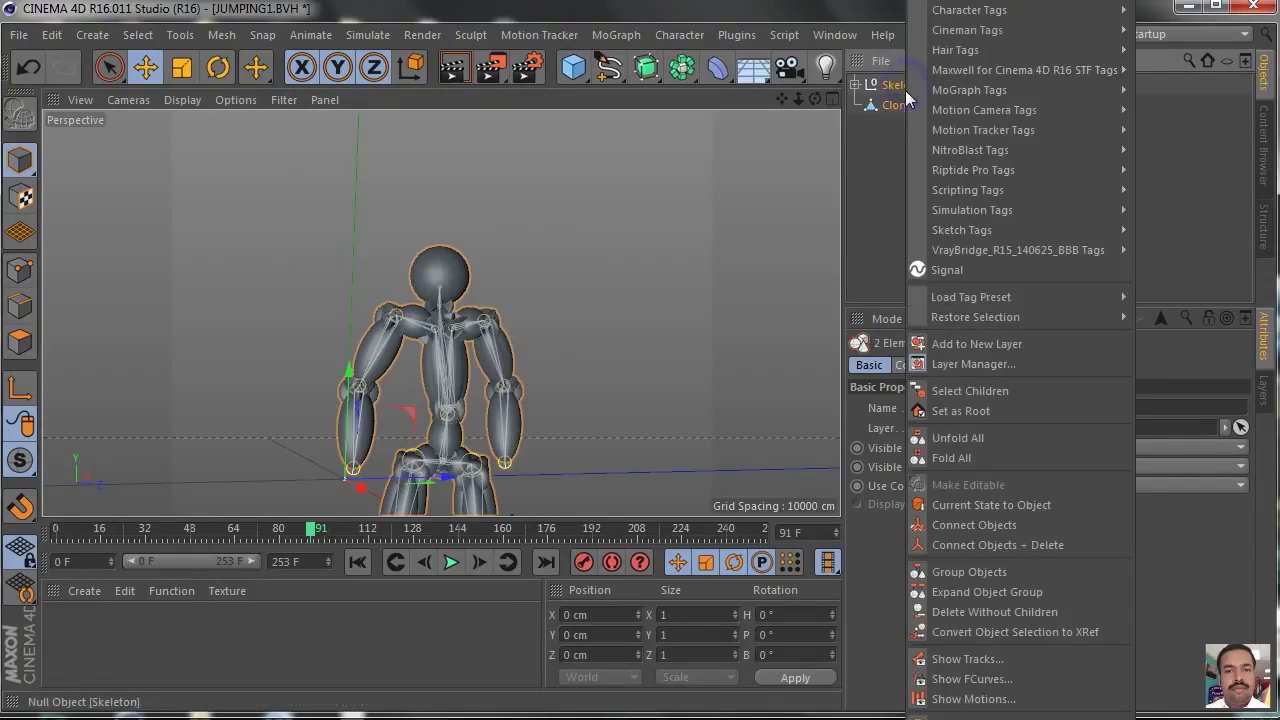
click(1001, 393)
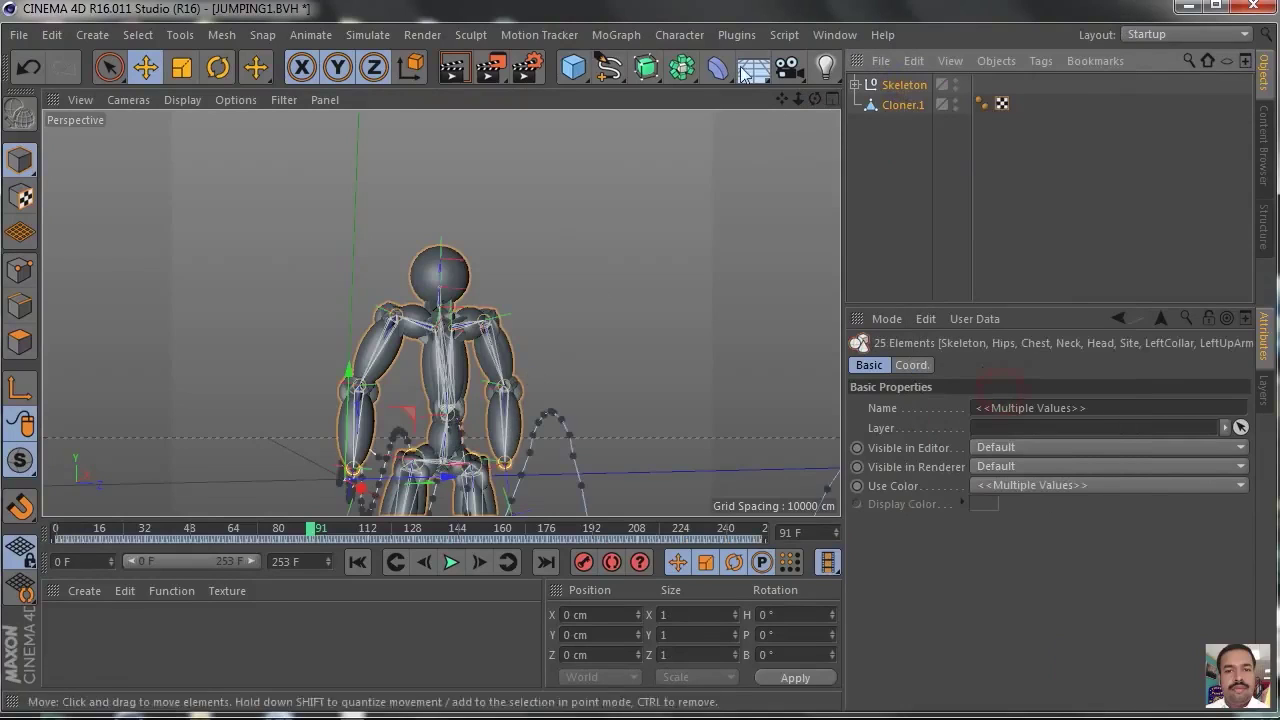
click(667, 35)
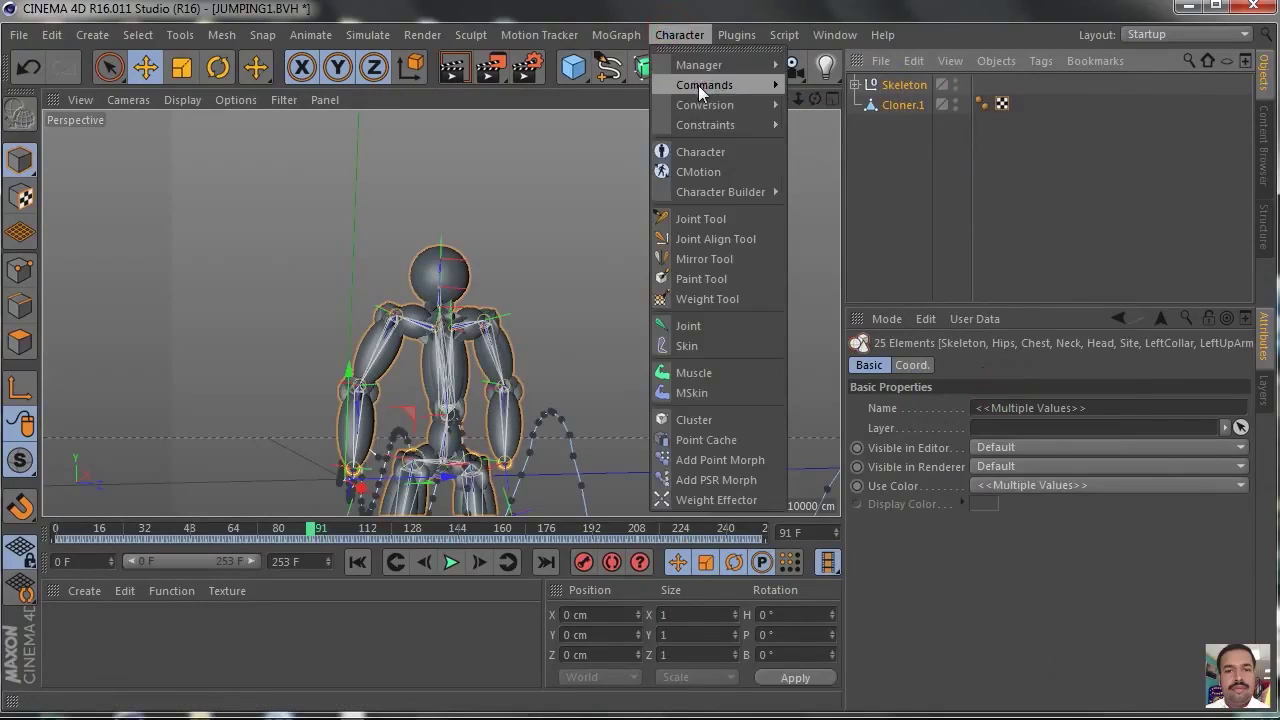
mouse_move(729, 84)
click(822, 112)
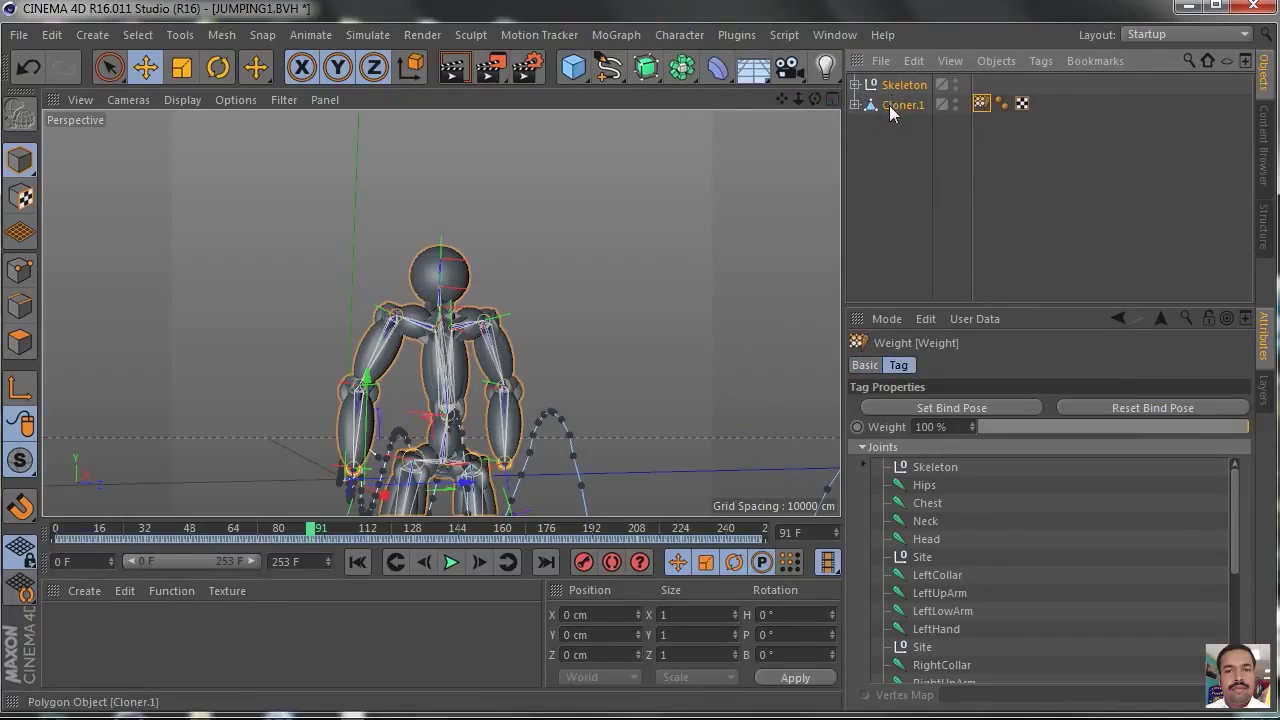
click(856, 106)
click(902, 127)
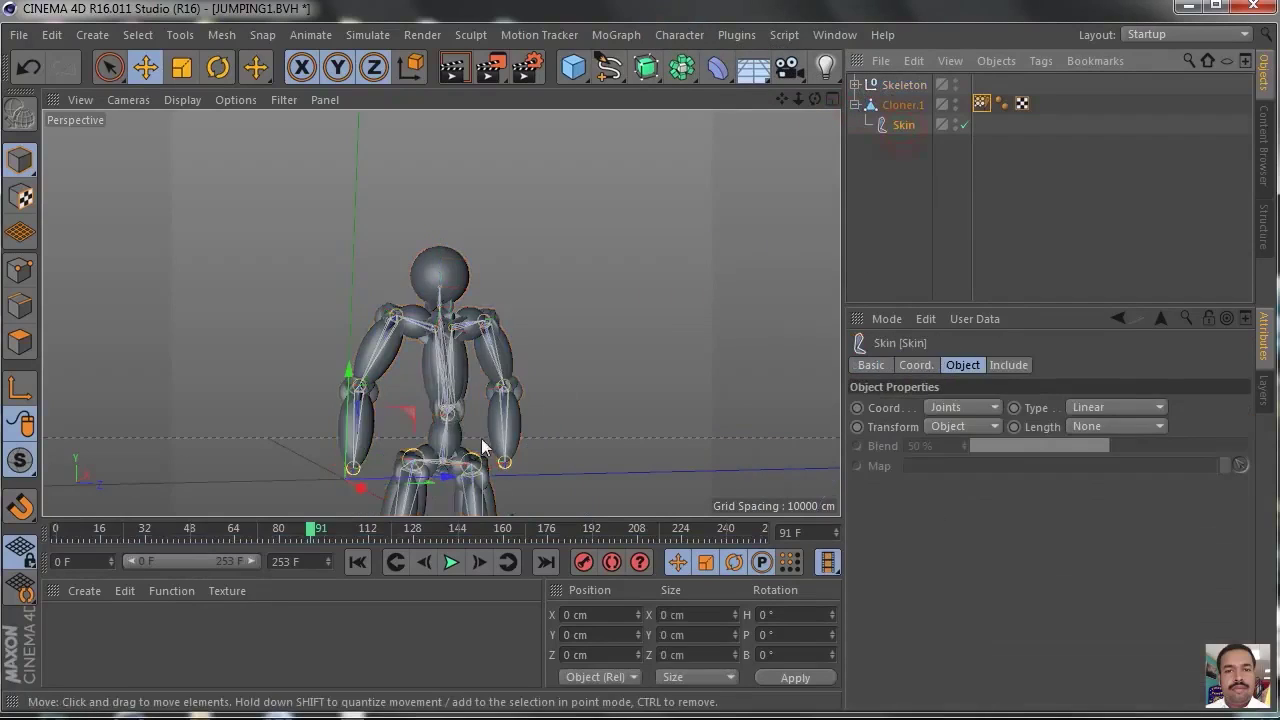
- Play the bound figure's animation from the first frame and check it from a wider, rotated view
drag(797, 94, 750, 96)
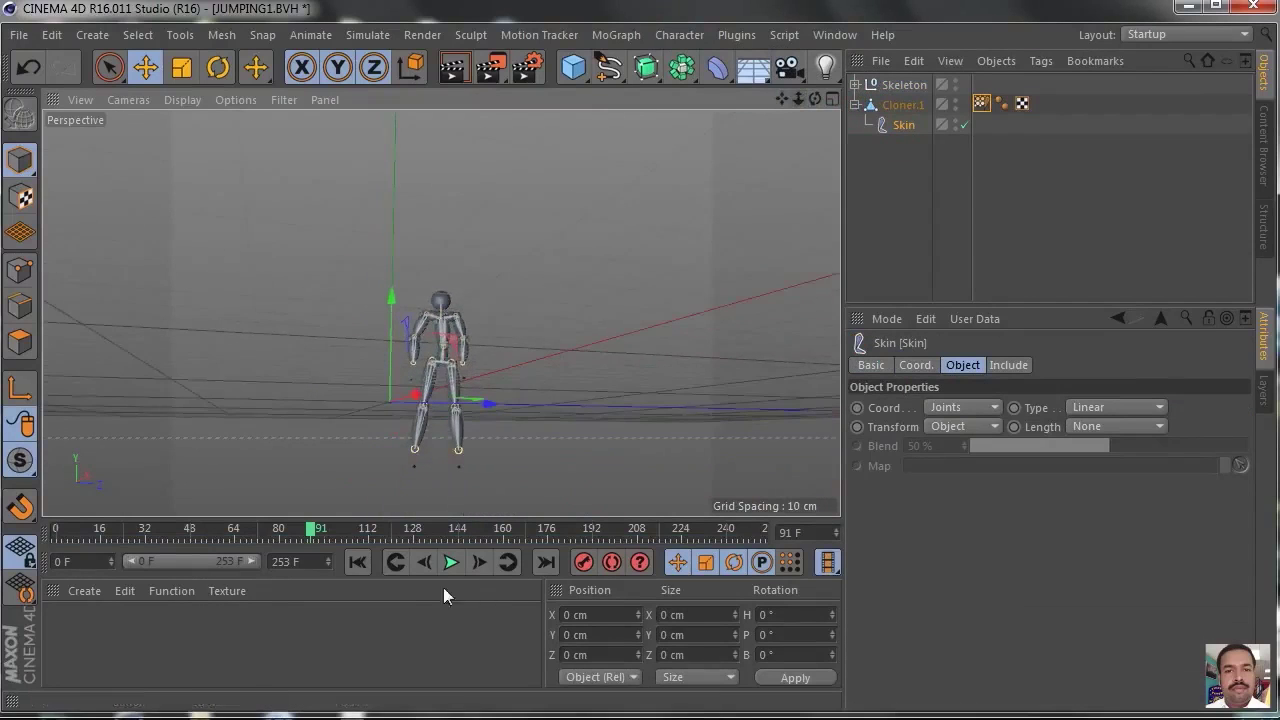
click(365, 562)
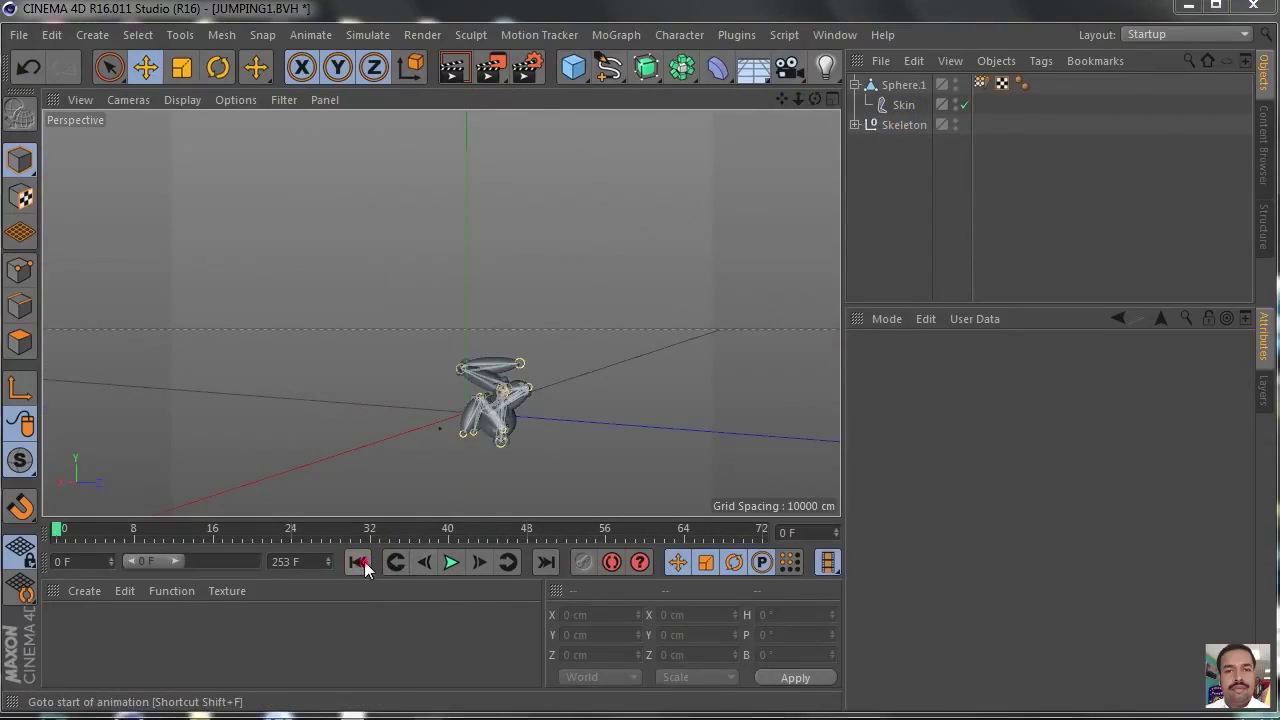
click(447, 562)
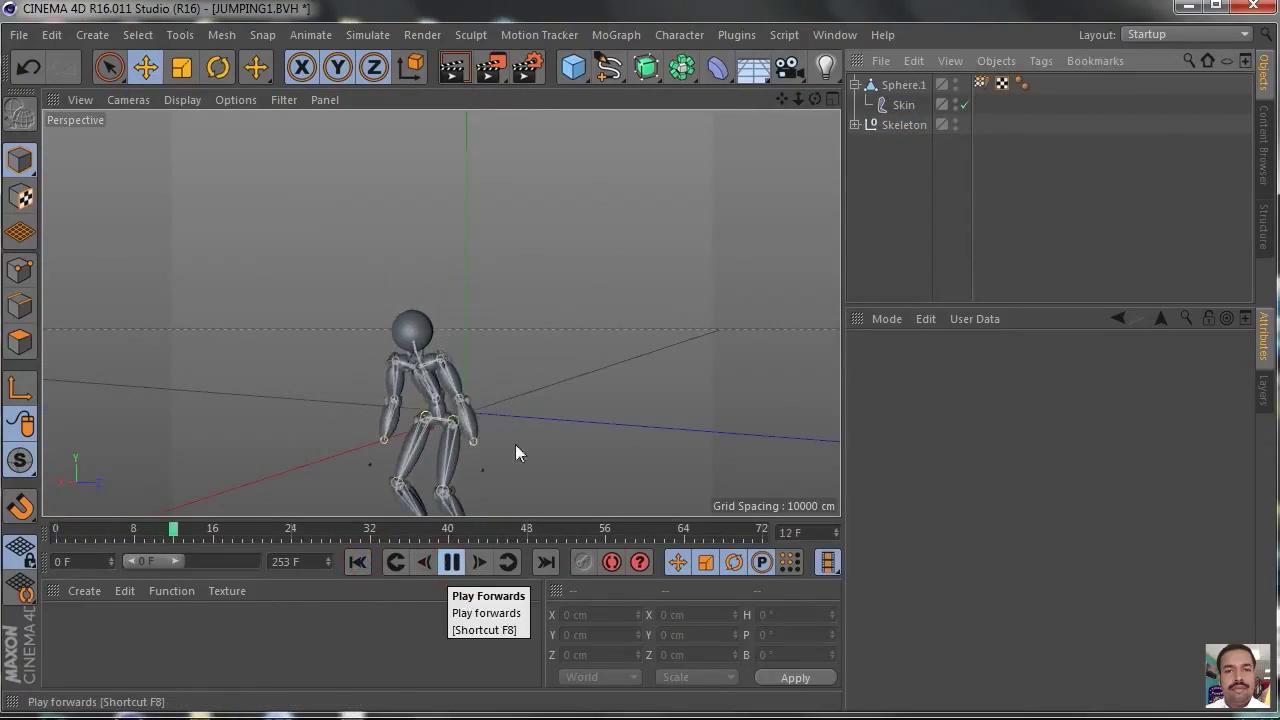
drag(799, 98, 441, 313)
drag(816, 98, 440, 311)
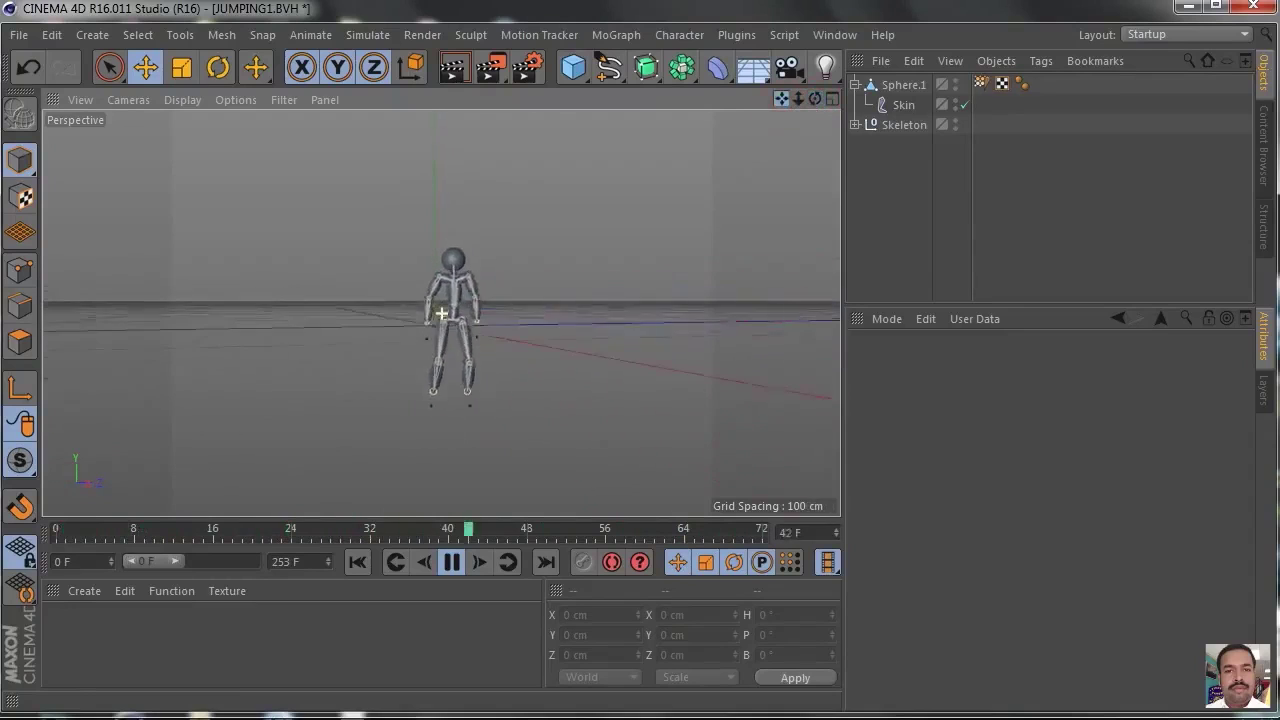
- Pause playback at frame 59, render the figure in the viewport, and inspect it up close from several rotated angles
click(452, 562)
click(453, 68)
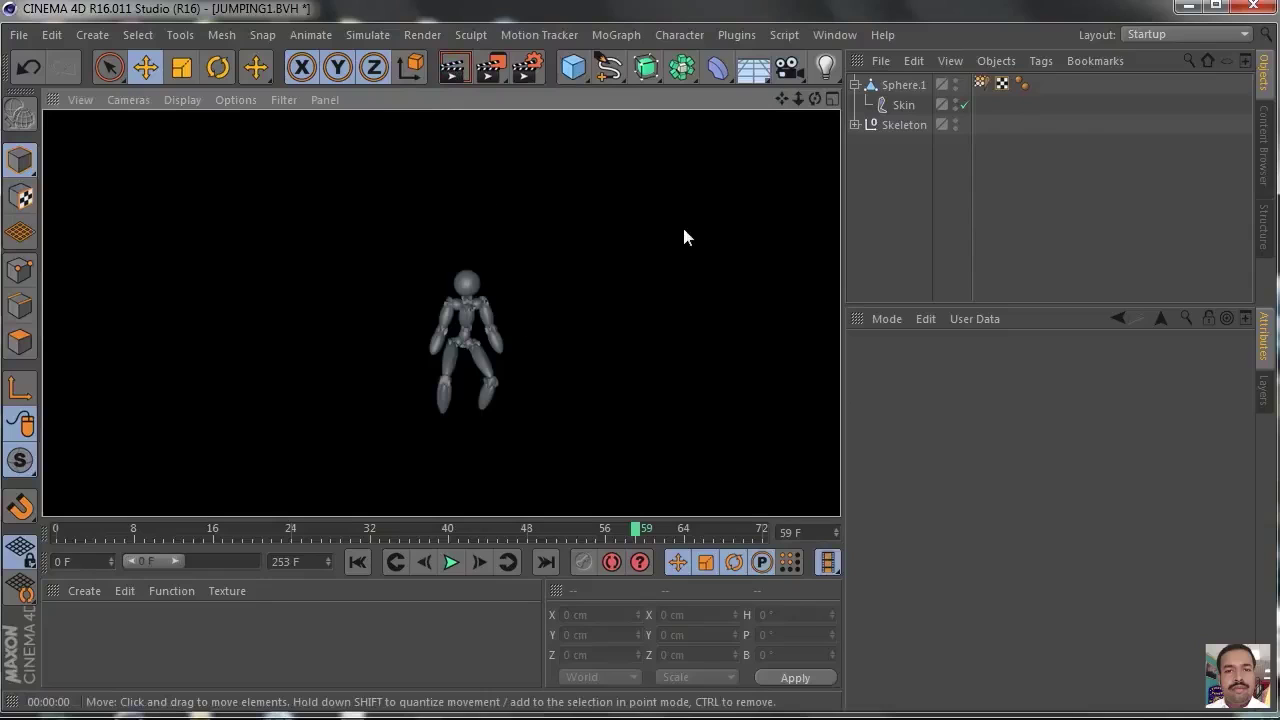
scroll(441, 313, up, 5)
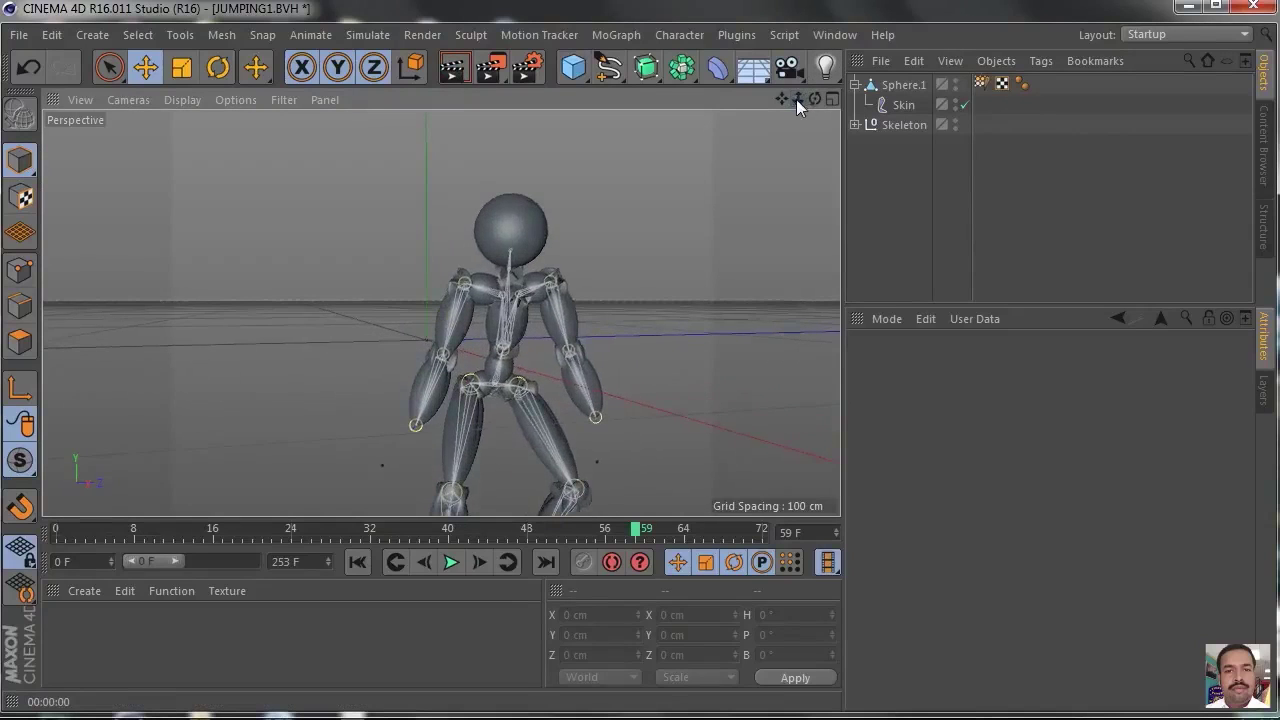
drag(779, 98, 704, 2)
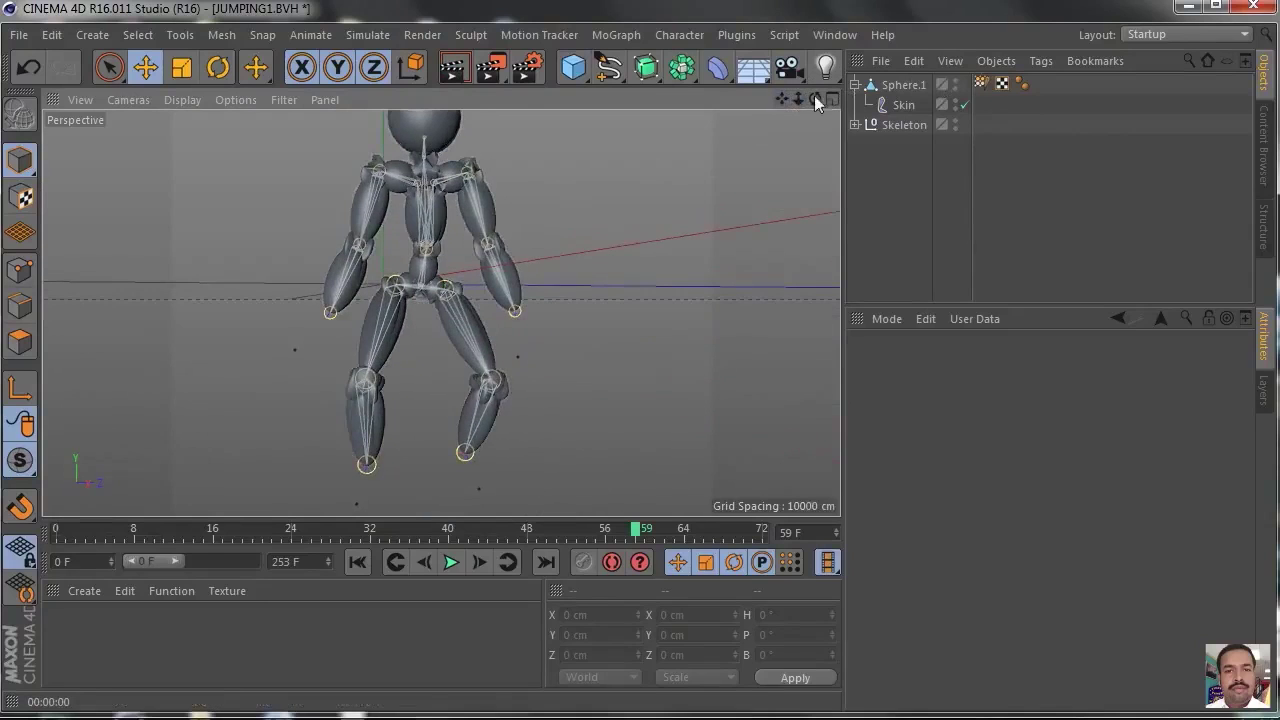
drag(814, 98, 570, 92)
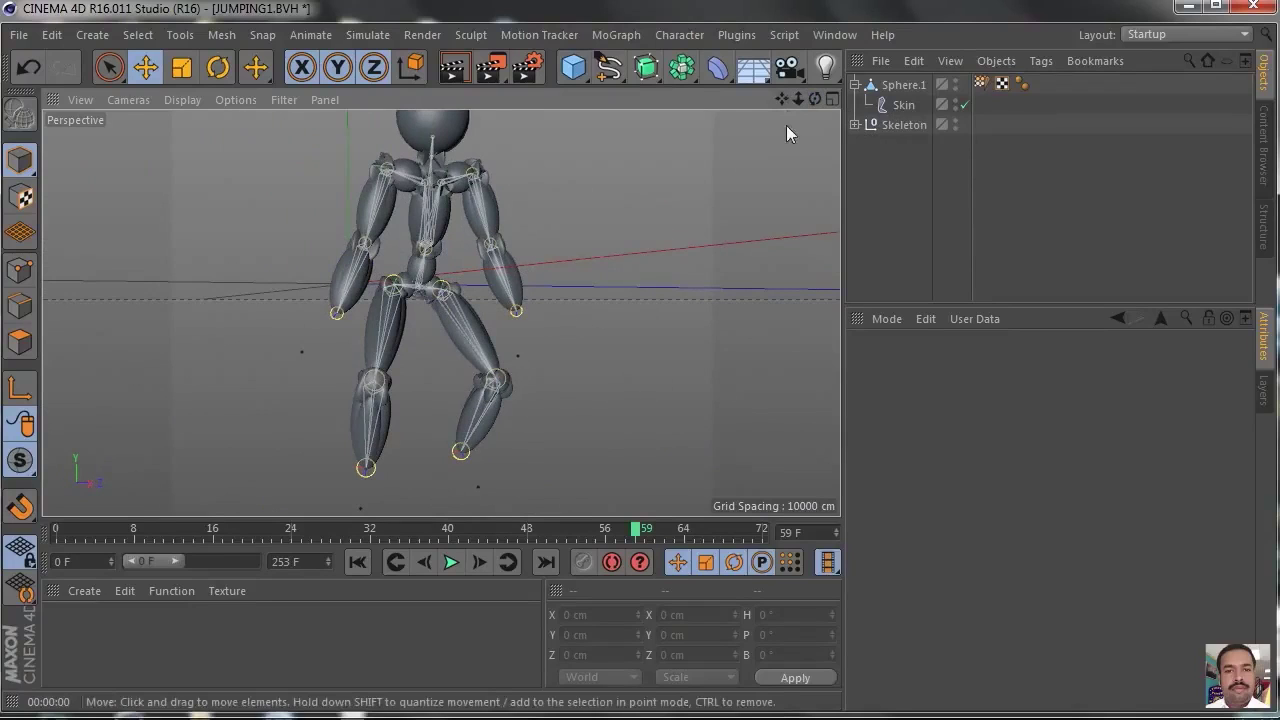
drag(785, 100, 508, 354)
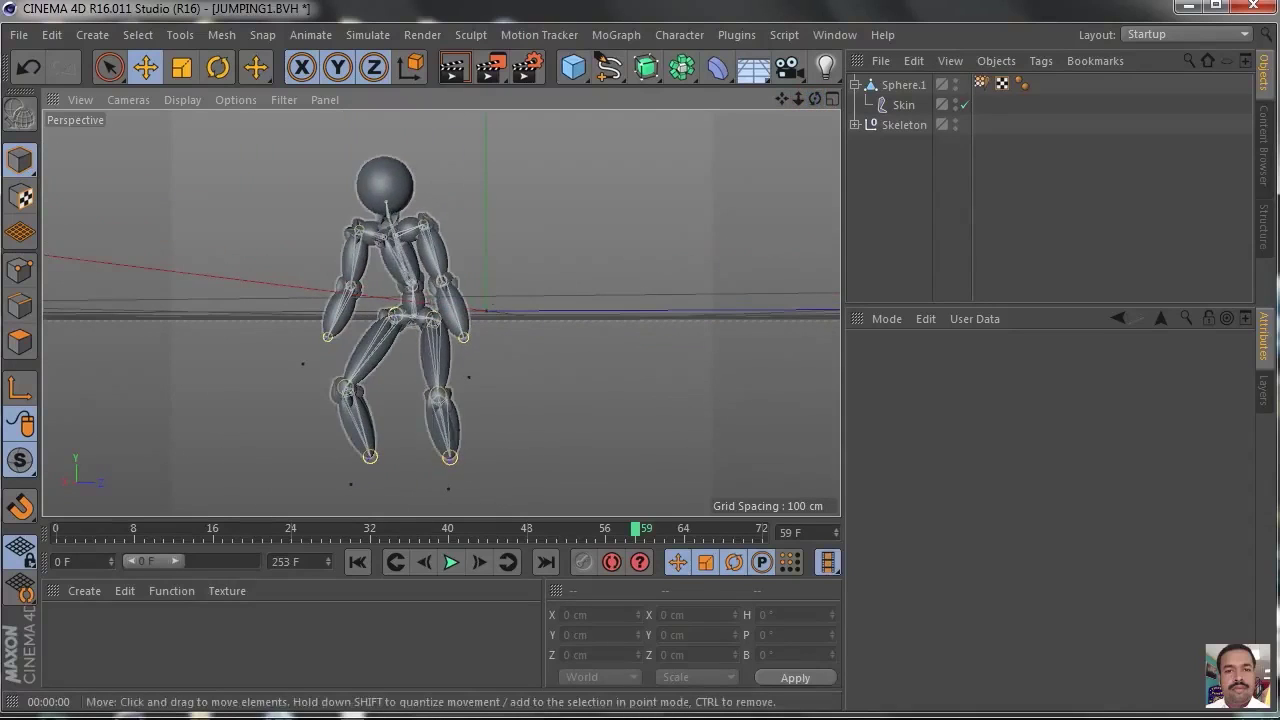
- Open the Mat600 material folder within the User presets of the Content Browser
click(1264, 152)
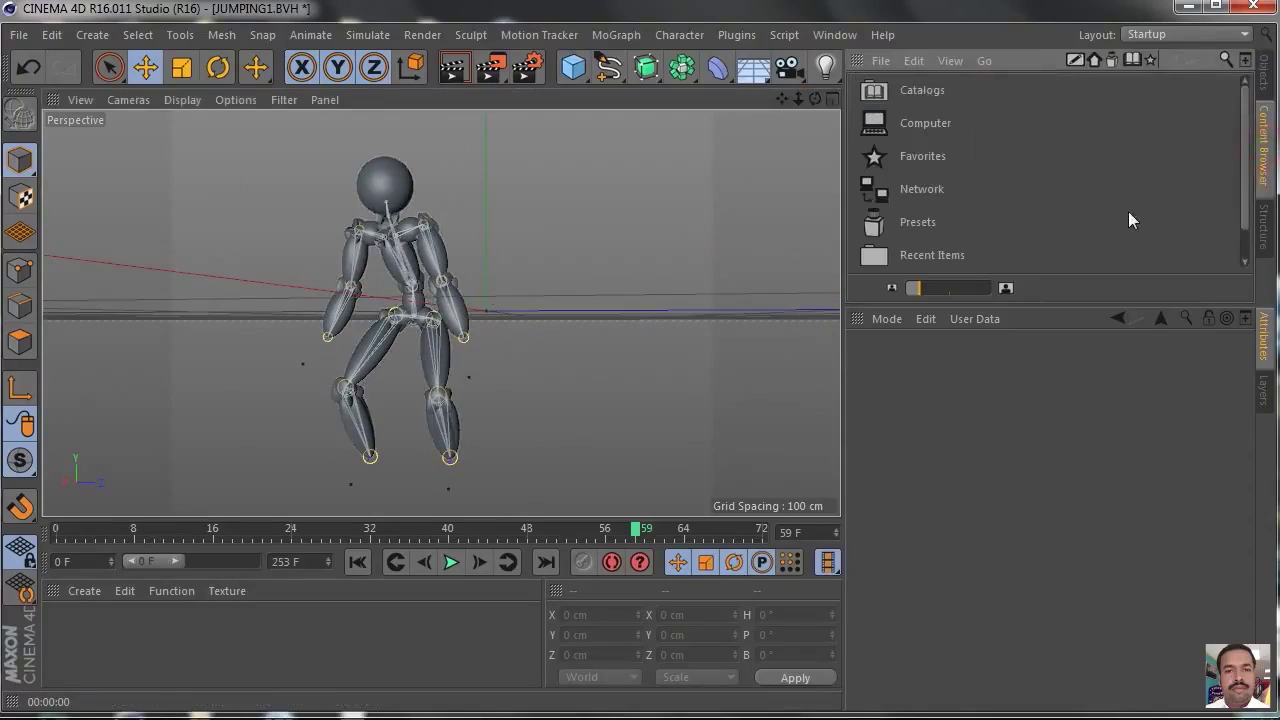
double_click(940, 222)
scroll(926, 188, down, 3)
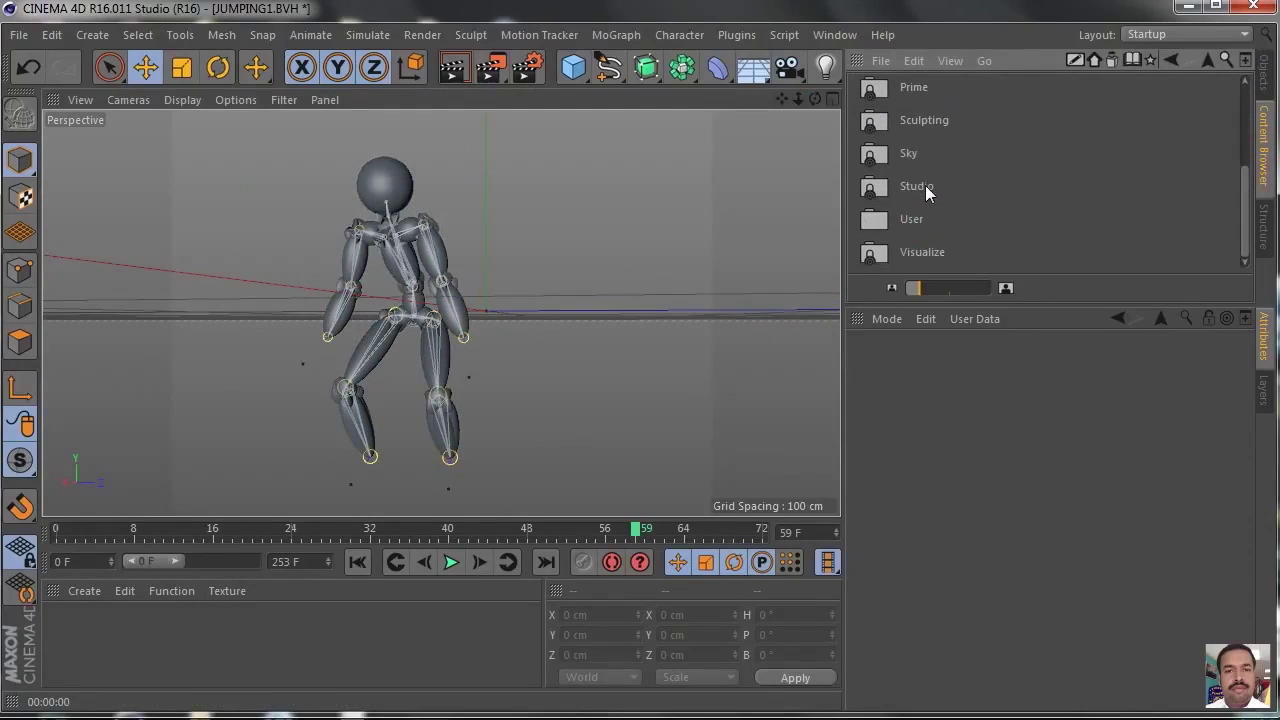
double_click(888, 224)
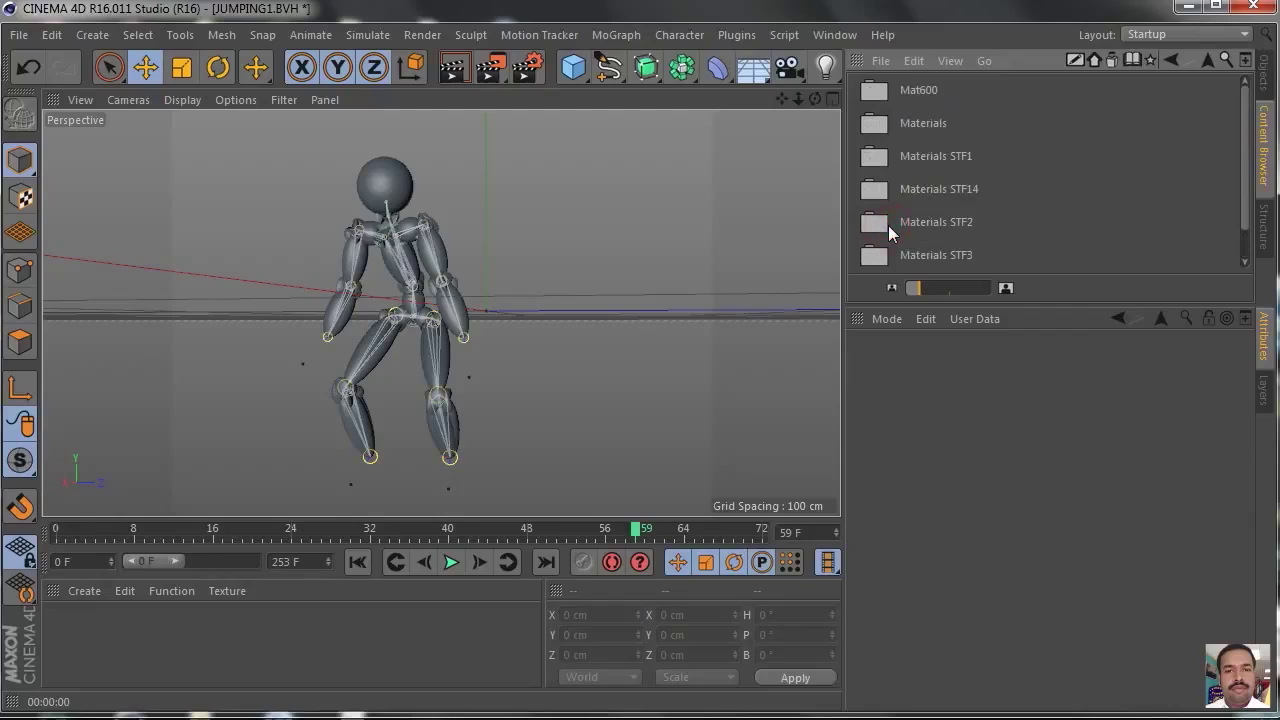
double_click(910, 89)
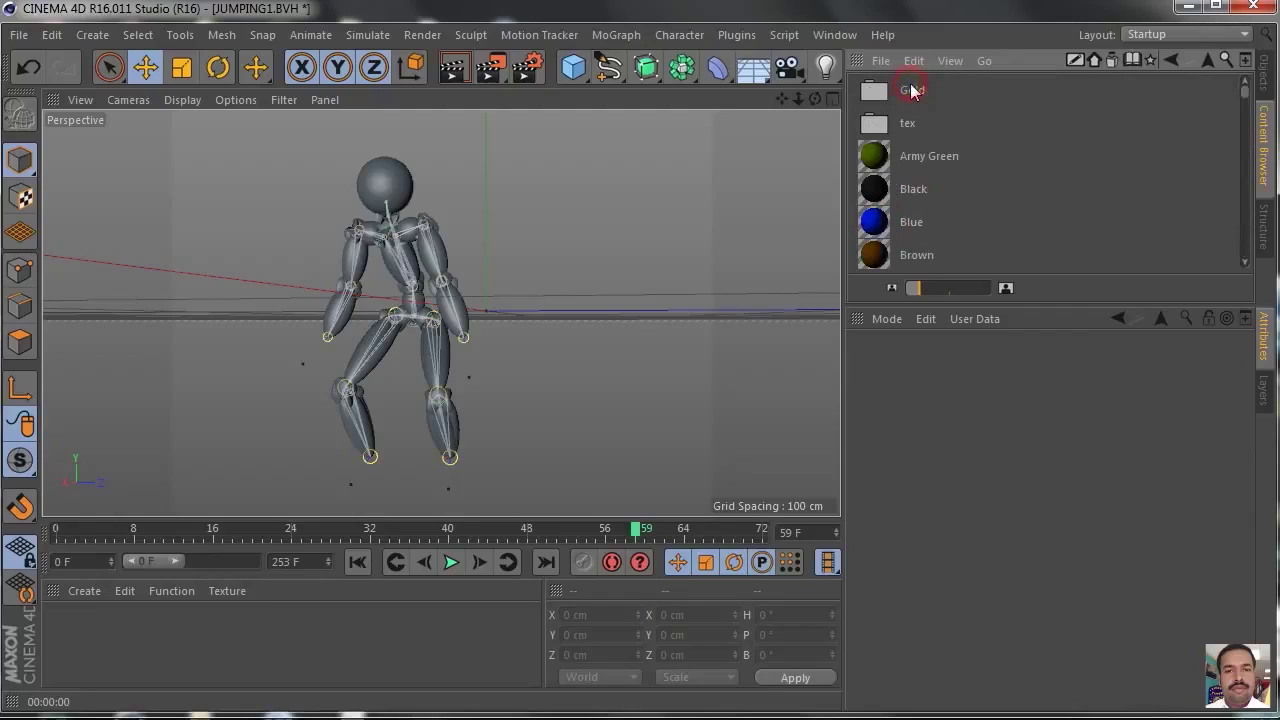
- Enlarge the material browser, display its contents as icons, and add mat.160 to the scene's materials
drag(1085, 306, 1082, 468)
click(940, 61)
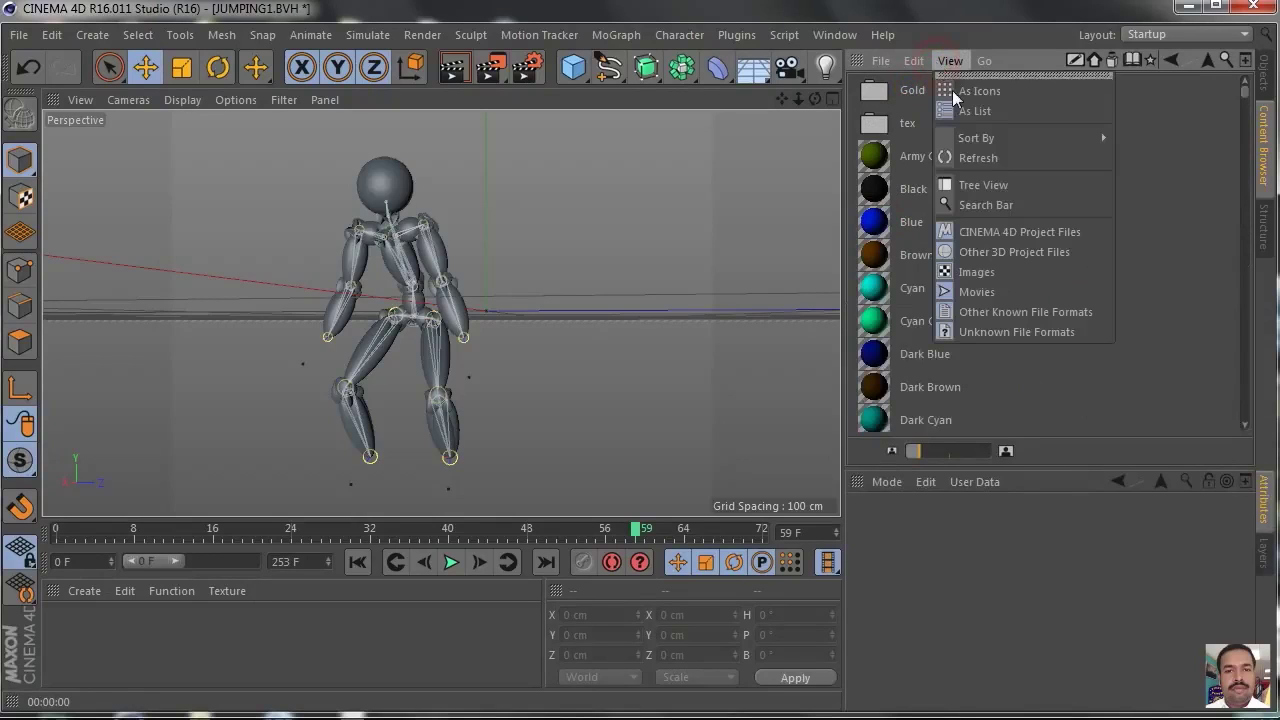
click(962, 89)
scroll(1022, 275, down, 10)
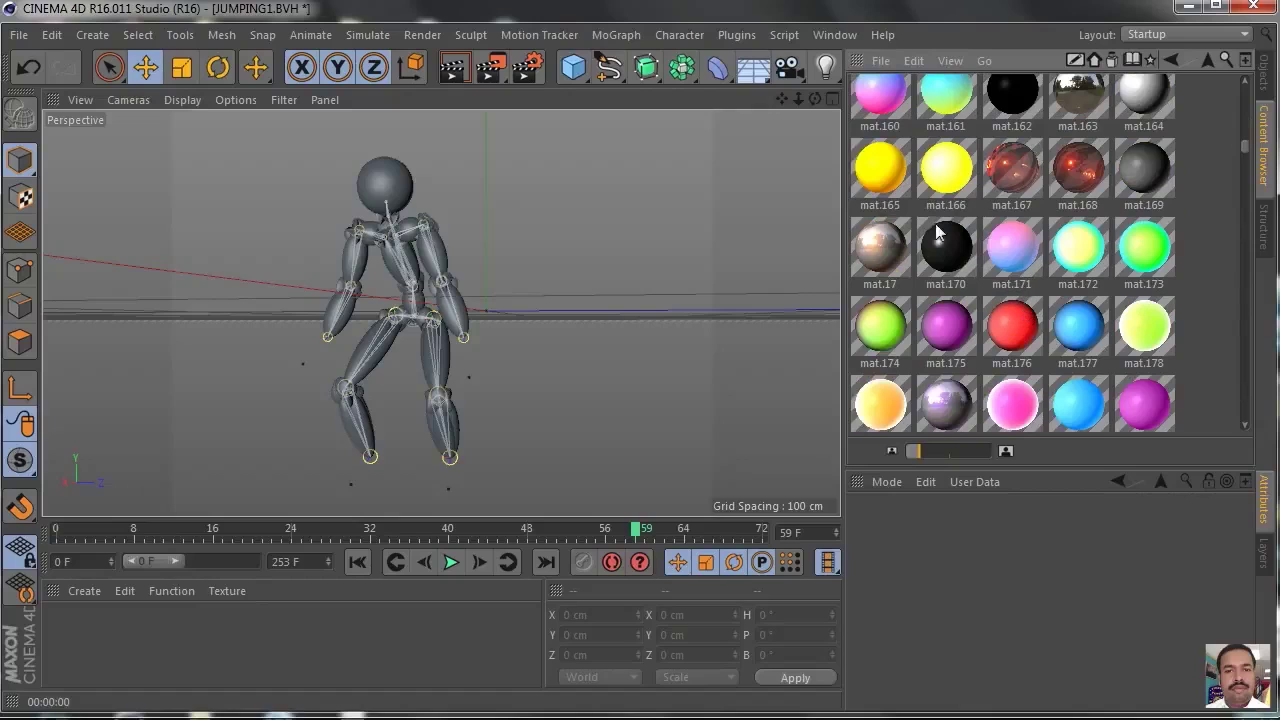
drag(876, 104, 481, 443)
drag(118, 667, 128, 662)
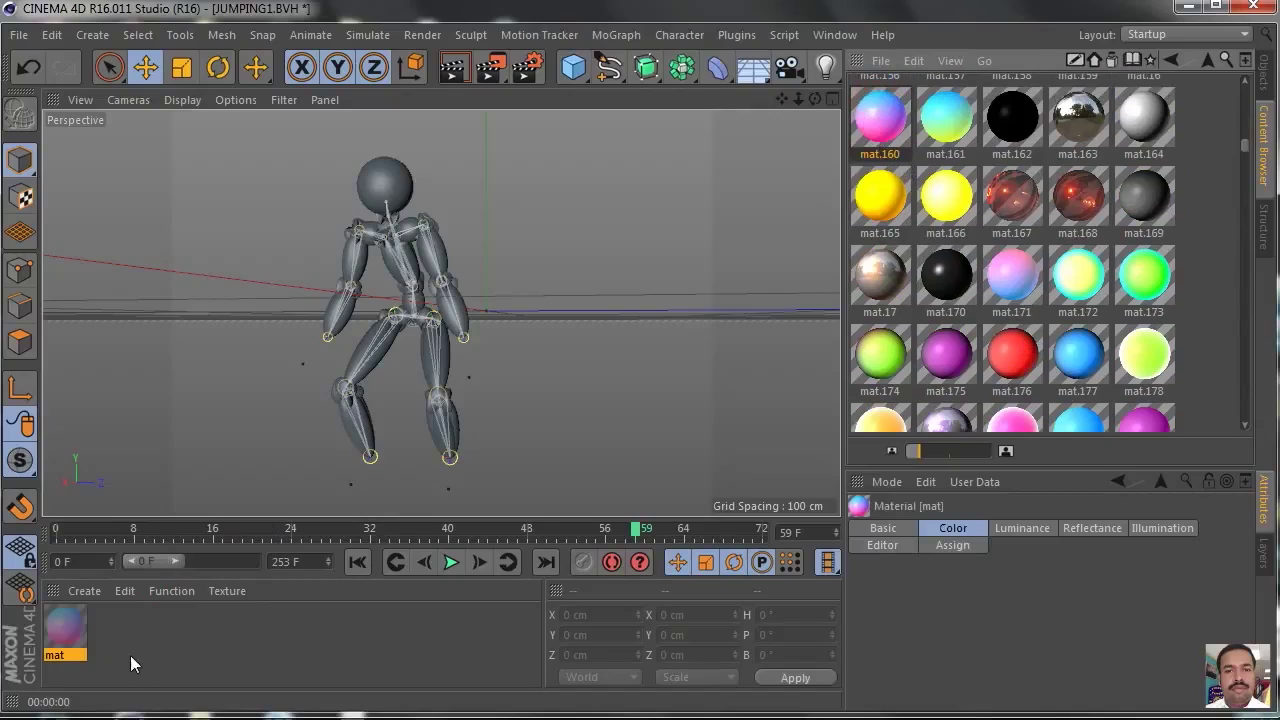
- Apply the pink-blue mat material to the Sphere.1 figure mesh
click(1265, 72)
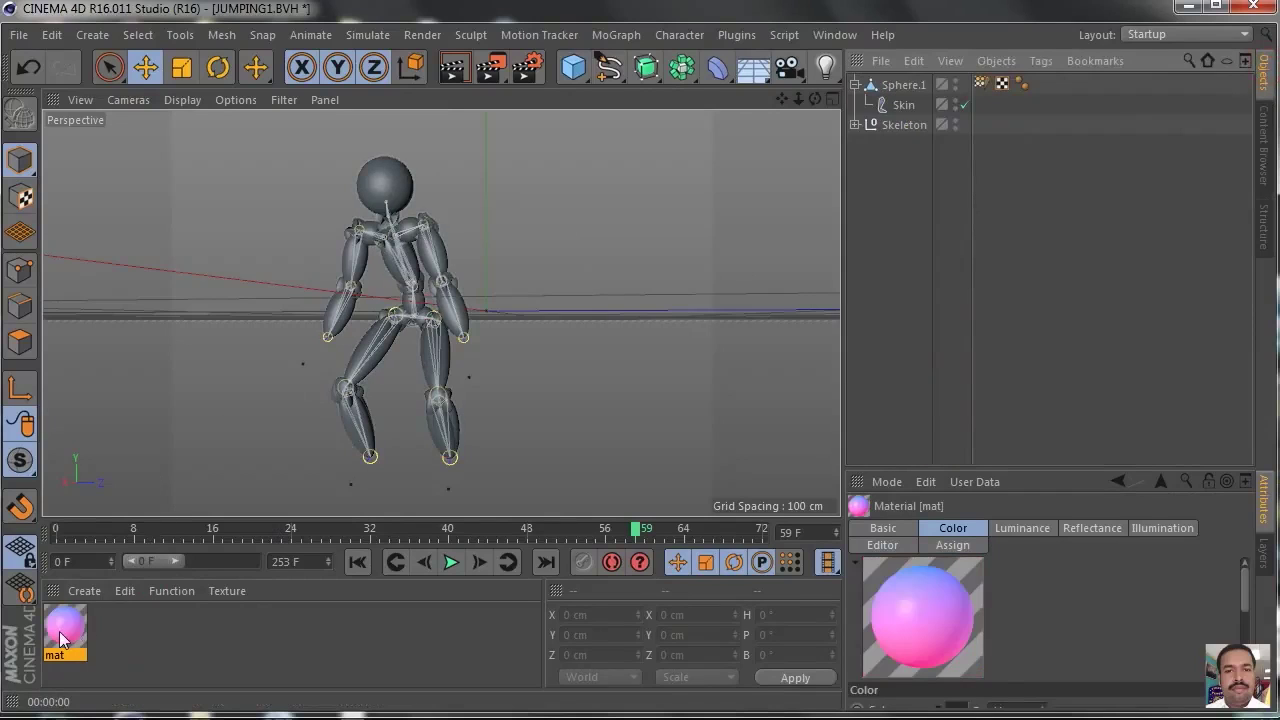
drag(60, 638, 897, 222)
drag(910, 88, 908, 88)
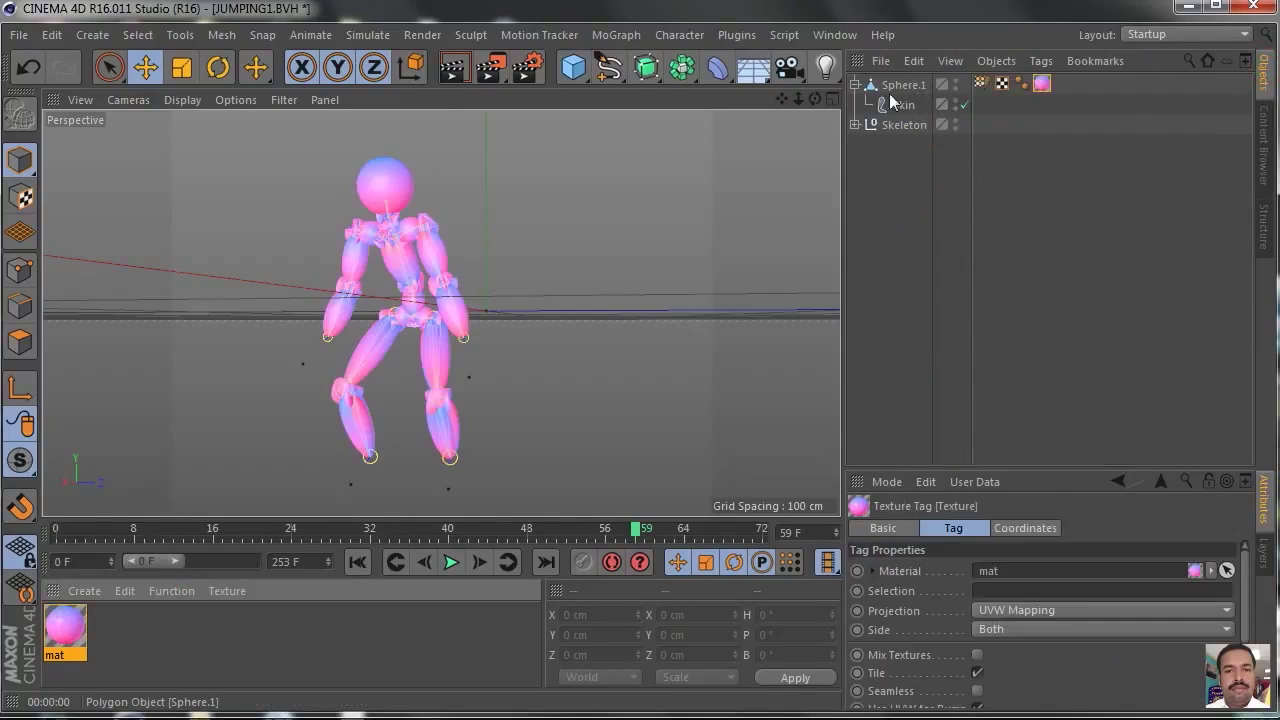
- Render the textured figure in the viewport, view it from another angle, and show all four views
mouse_move(797, 97)
mouse_down()
mouse_move(808, 97)
mouse_move(792, 103)
mouse_up()
drag(797, 98, 775, 98)
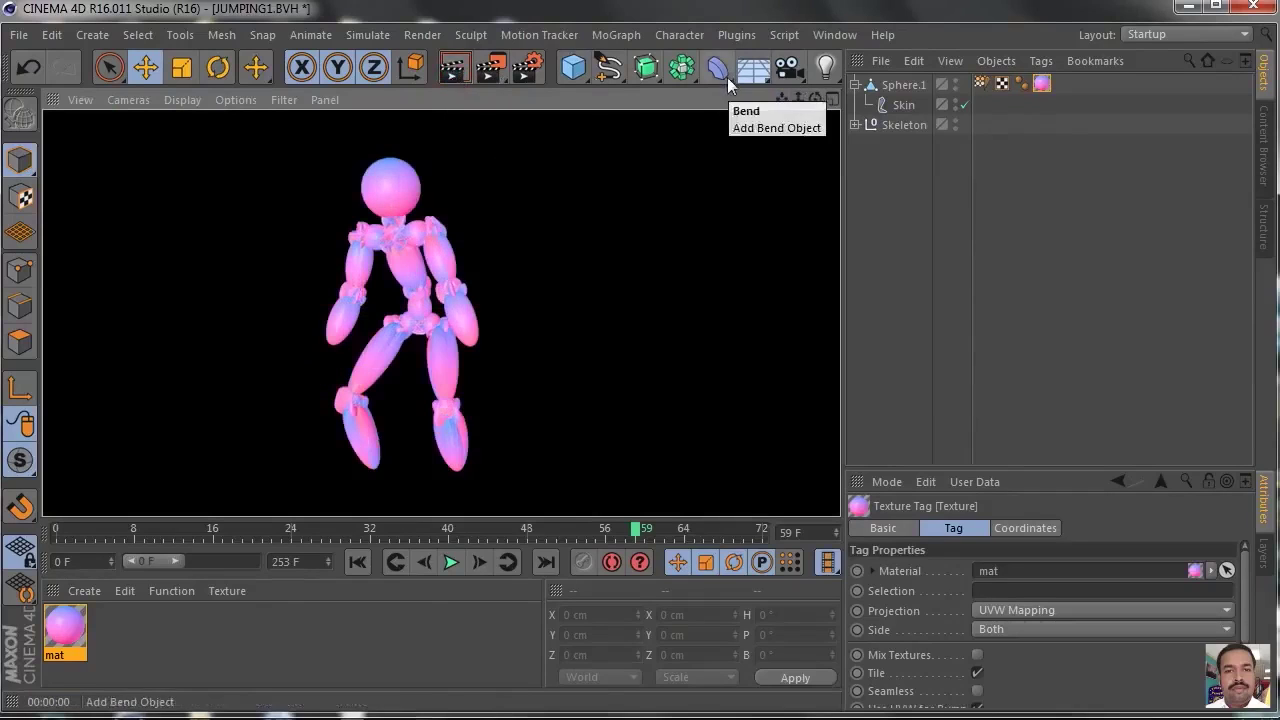
drag(813, 99, 778, 97)
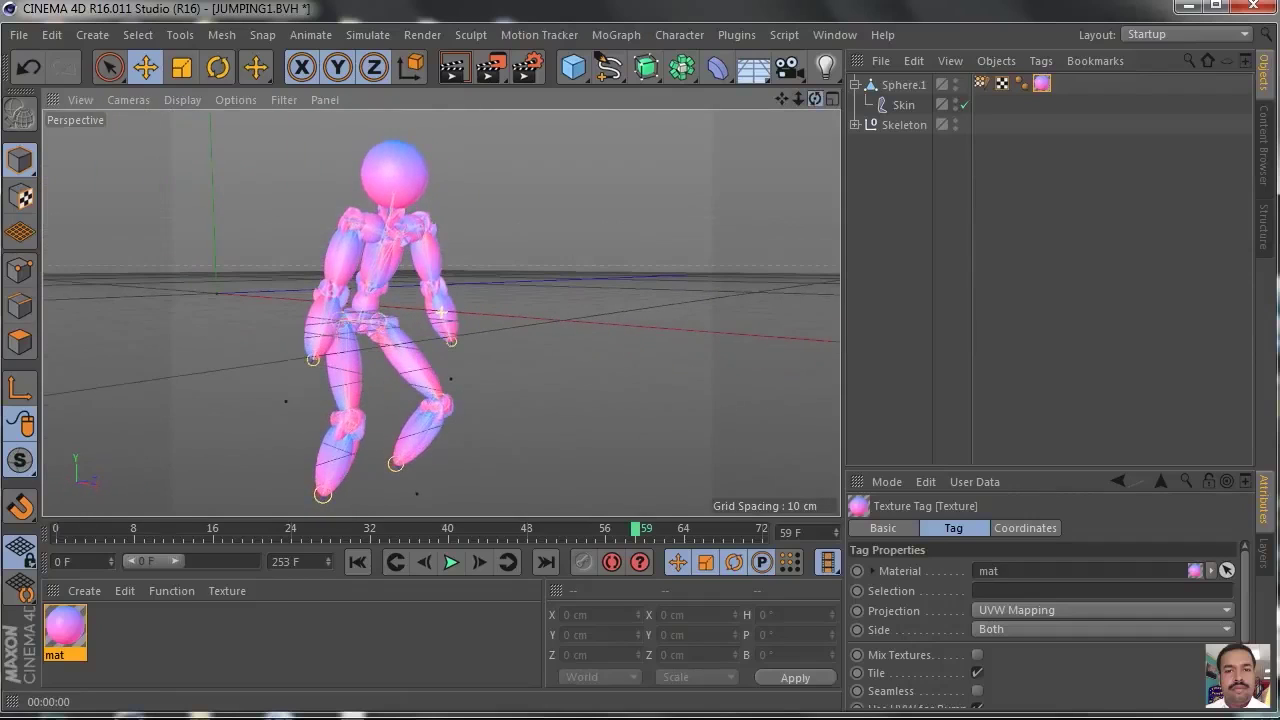
click(831, 100)
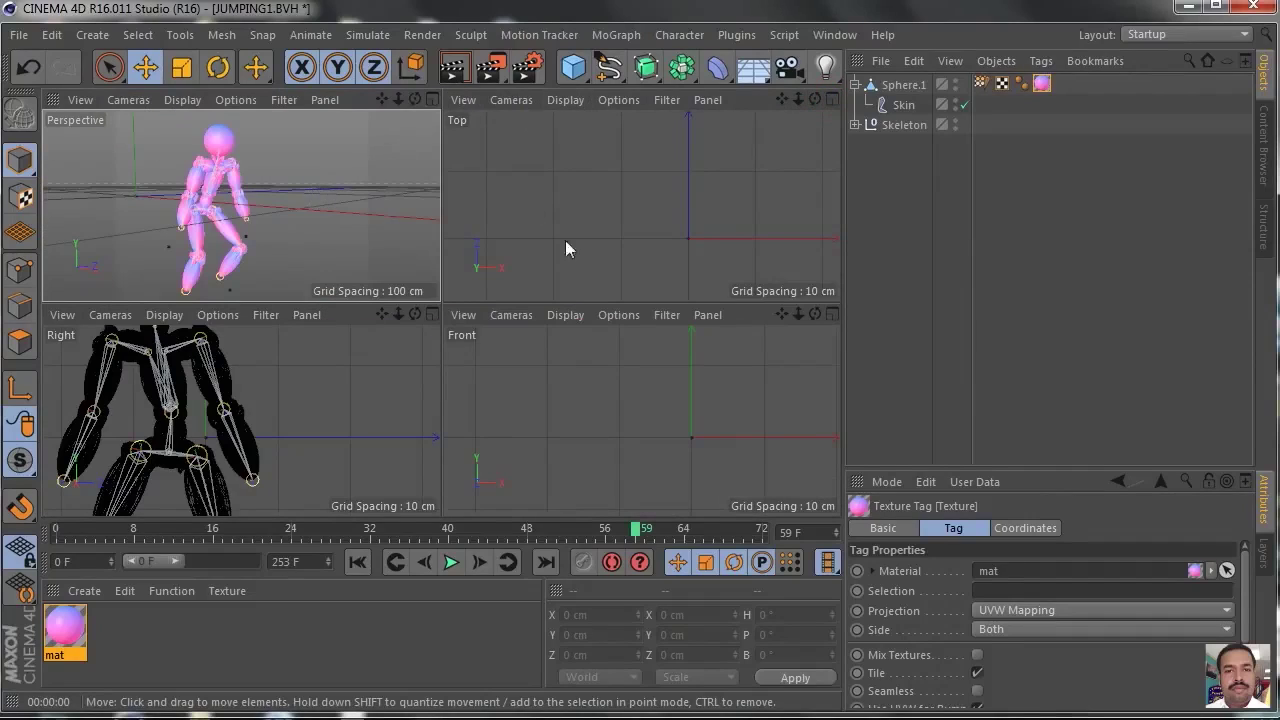
- Look at the BVH files on the desktop, select the DRAG_QU... file, and return to Cinema 4D
click(1187, 7)
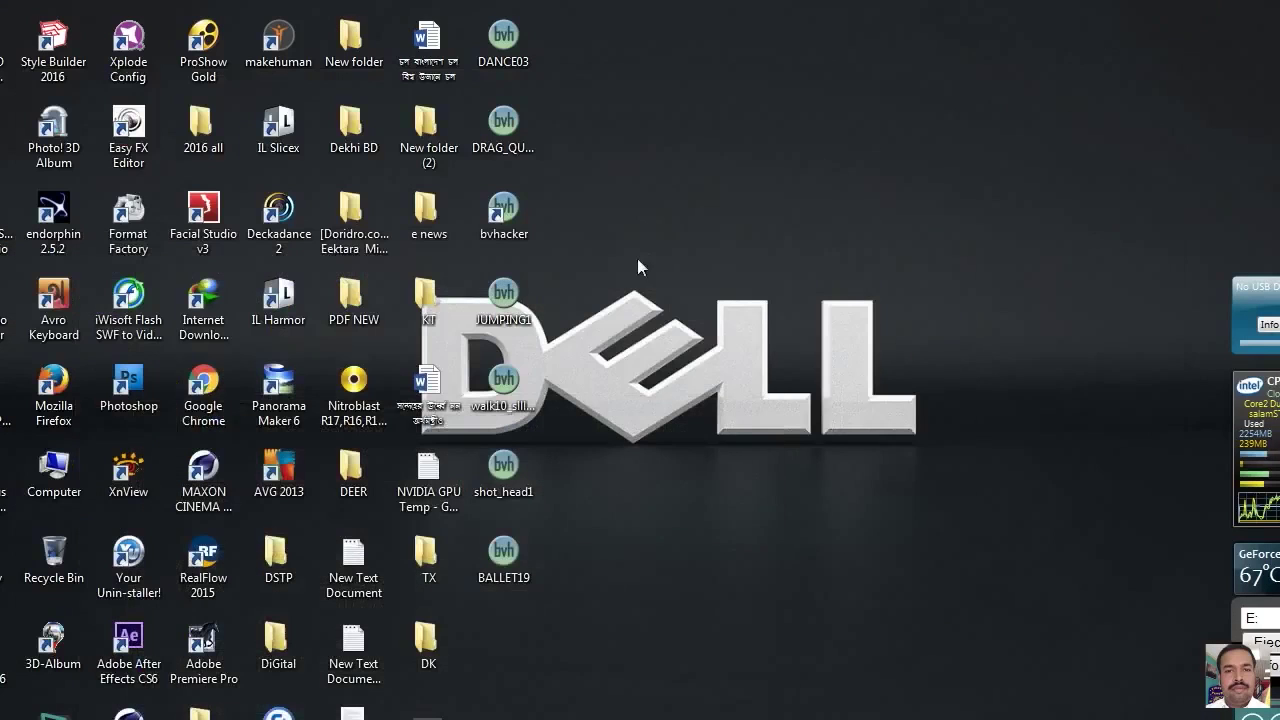
click(506, 125)
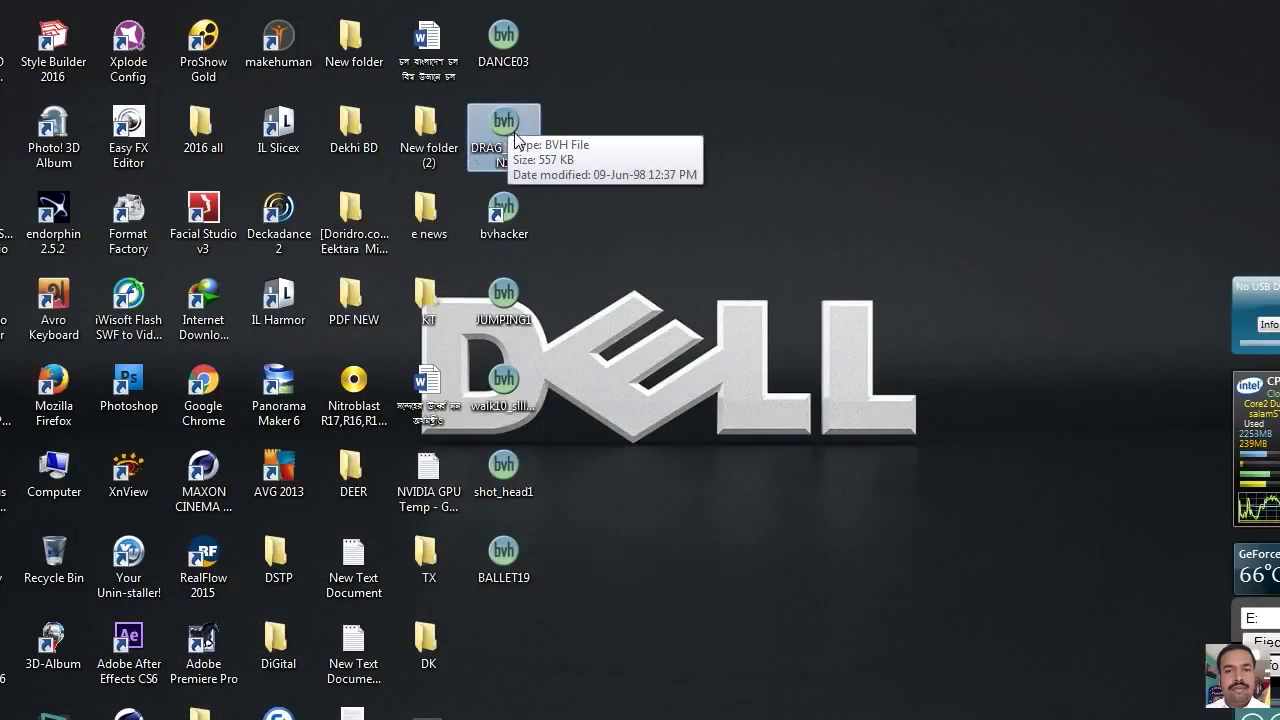
click(385, 718)
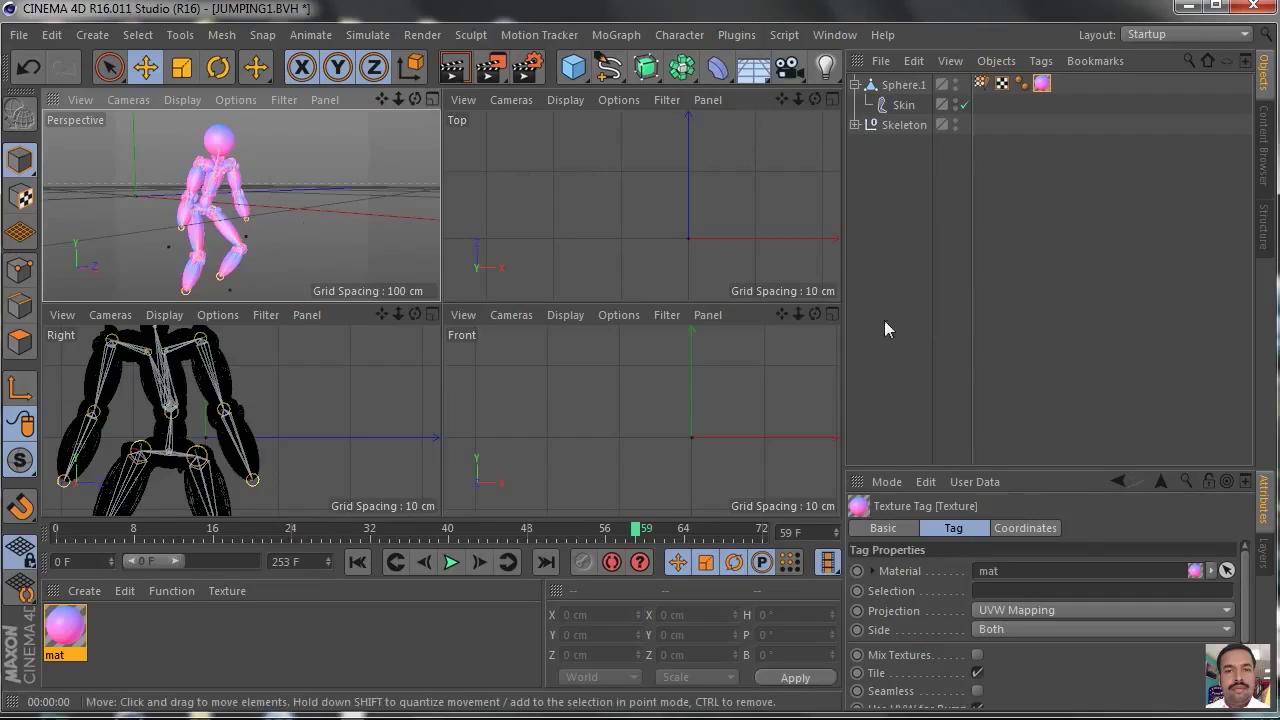
- Examine the figure at frame 0 in the maximized Front view, and restore the four-view layout
click(832, 314)
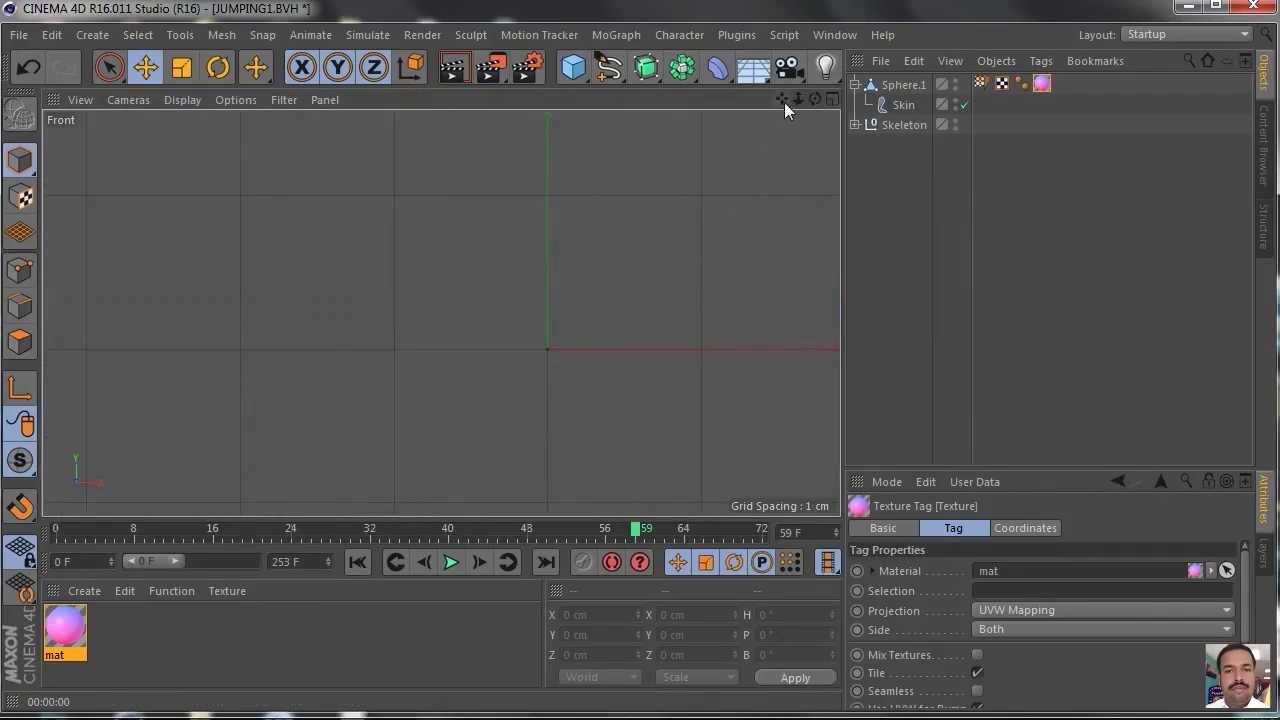
click(364, 565)
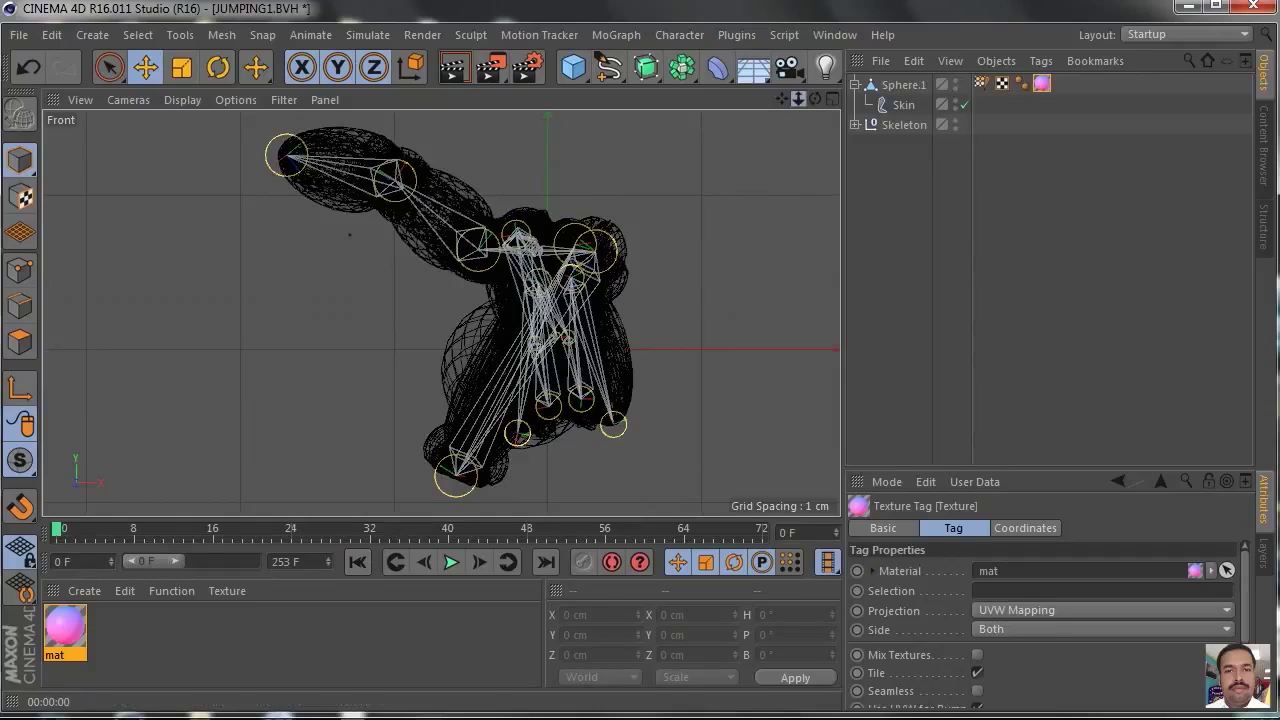
scroll(443, 271, down, 4)
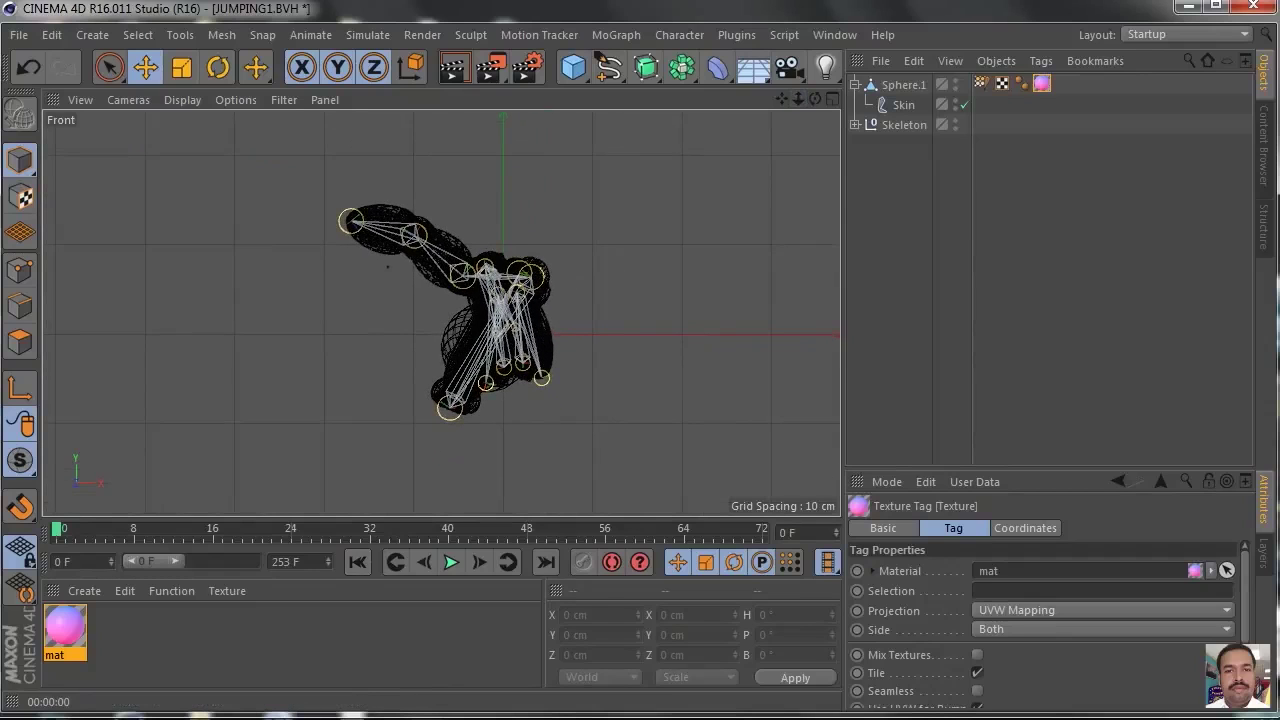
mouse_move(279, 718)
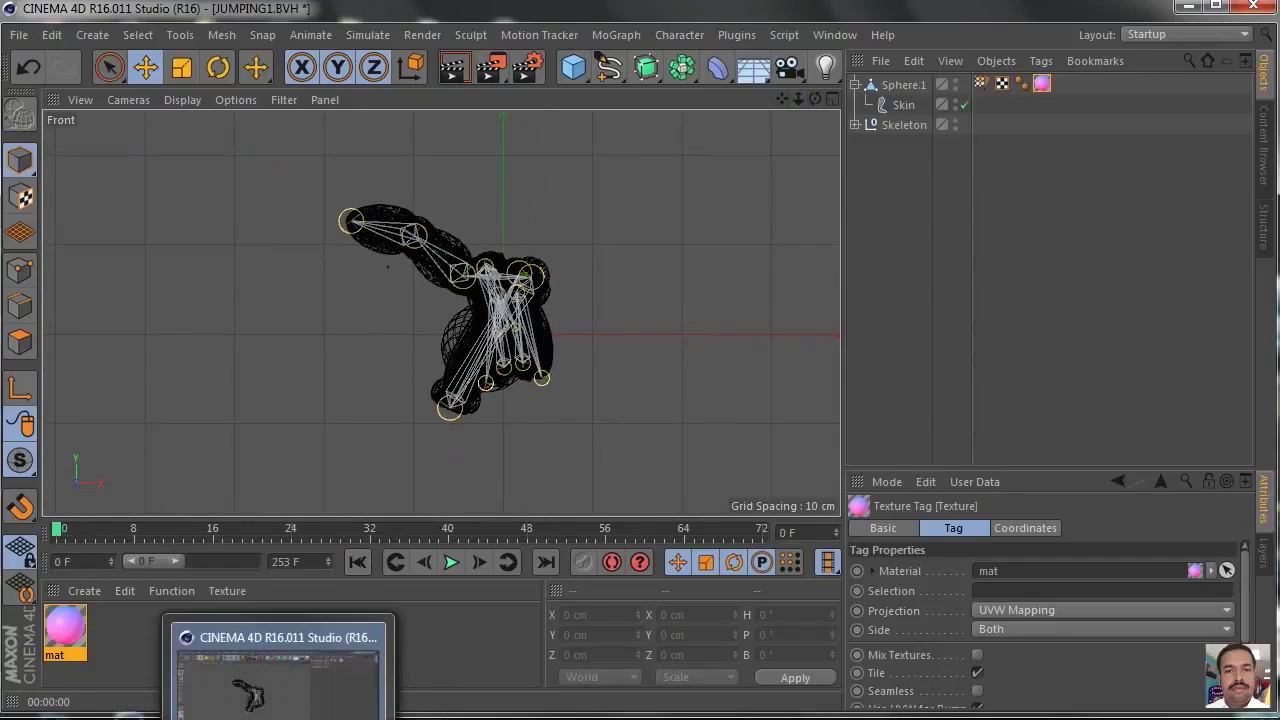
click(832, 99)
- Switch to File Explorer and go back from the RUNS folder, past the BVH Poser collection, to Local Disk (D:)
click(225, 718)
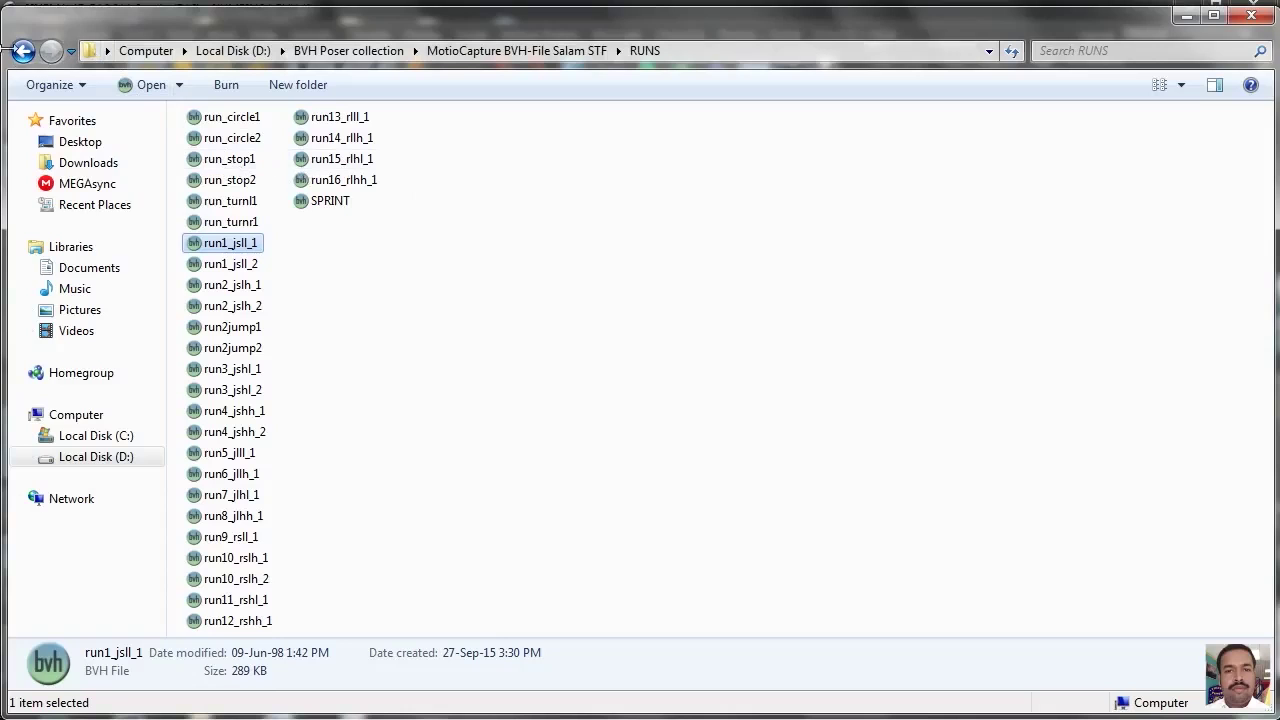
click(23, 52)
click(23, 53)
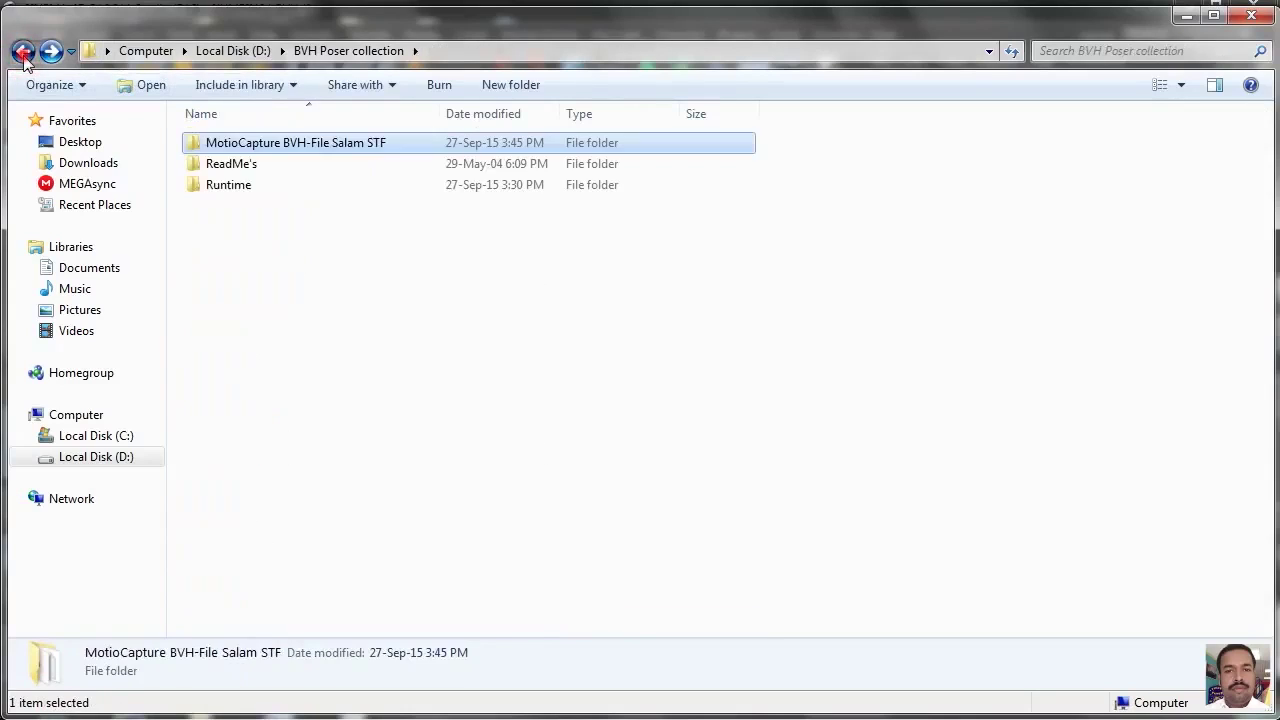
click(24, 56)
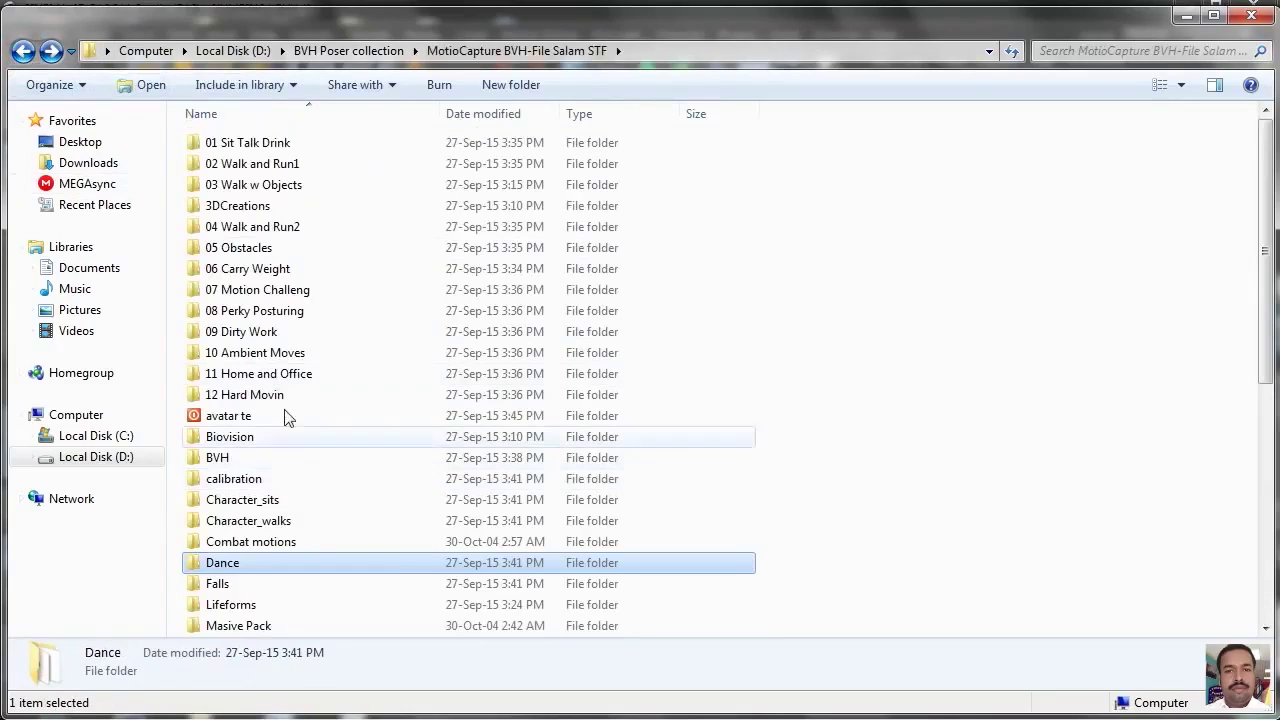
click(24, 54)
click(24, 54)
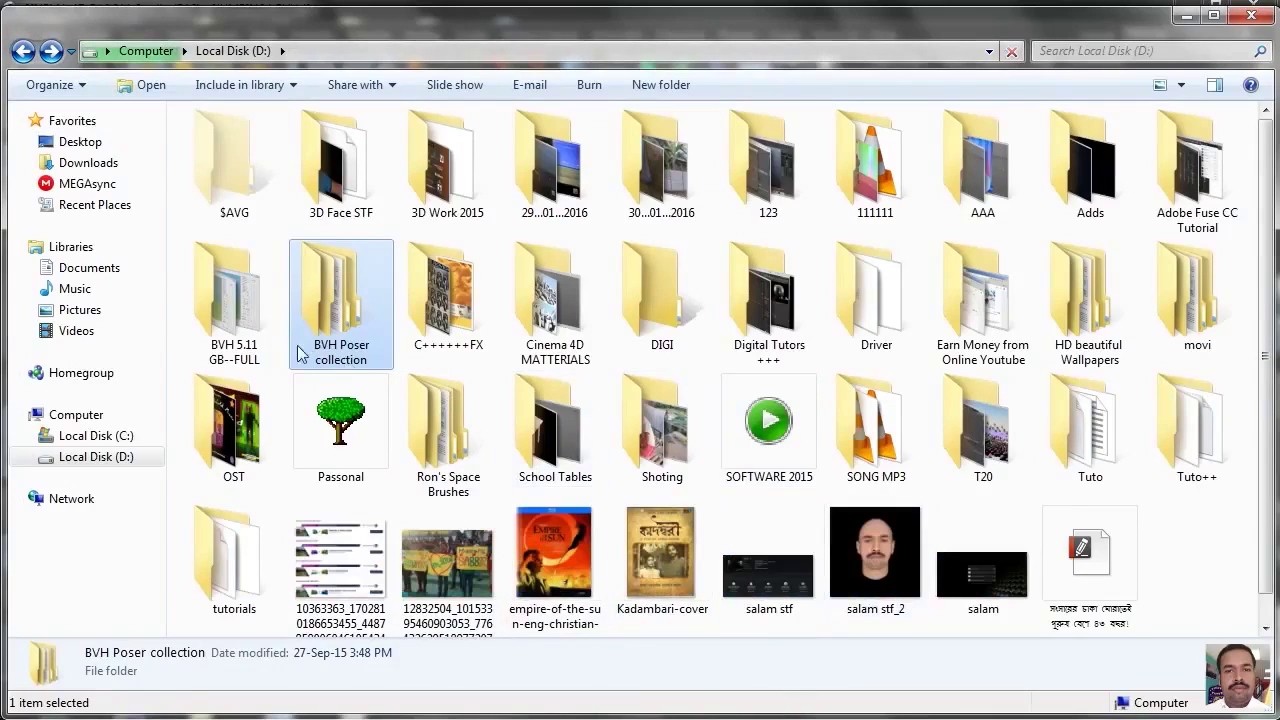
- Open 31_06 from folder 31 of BVH 5.11 GB--FULL in bvhacker, and close the folder window
double_click(234, 320)
double_click(266, 200)
click(238, 248)
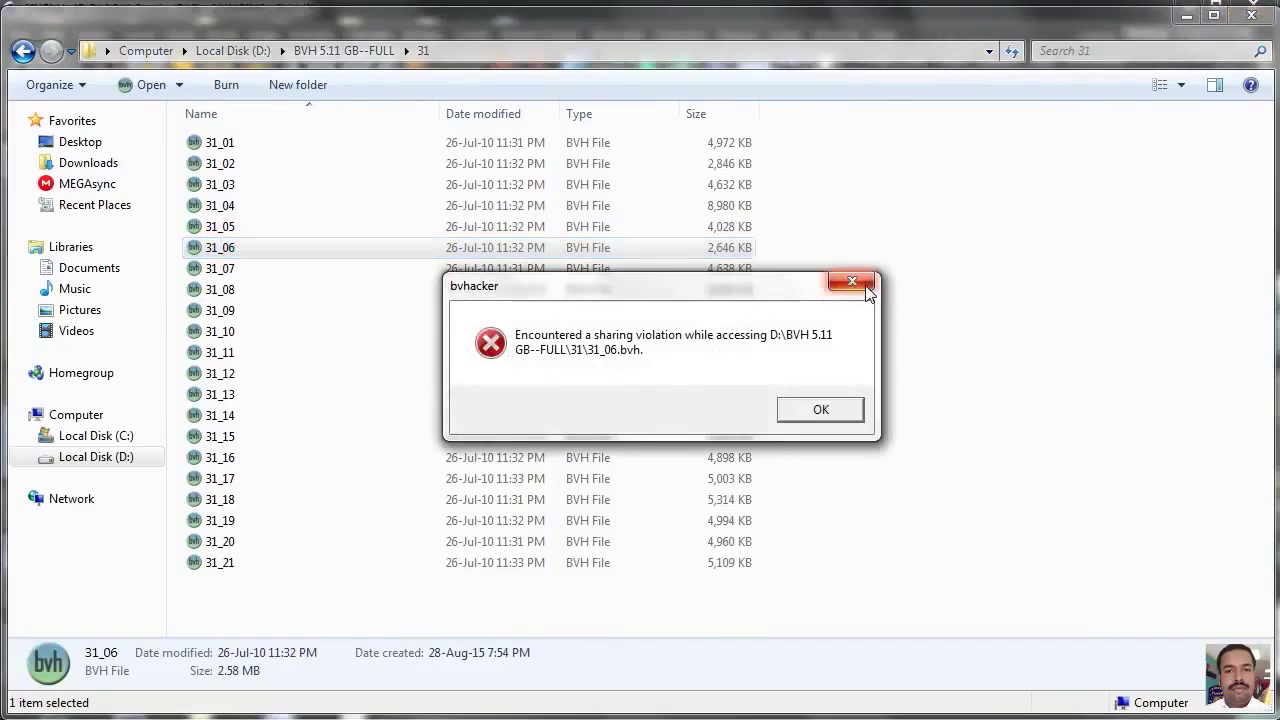
click(865, 285)
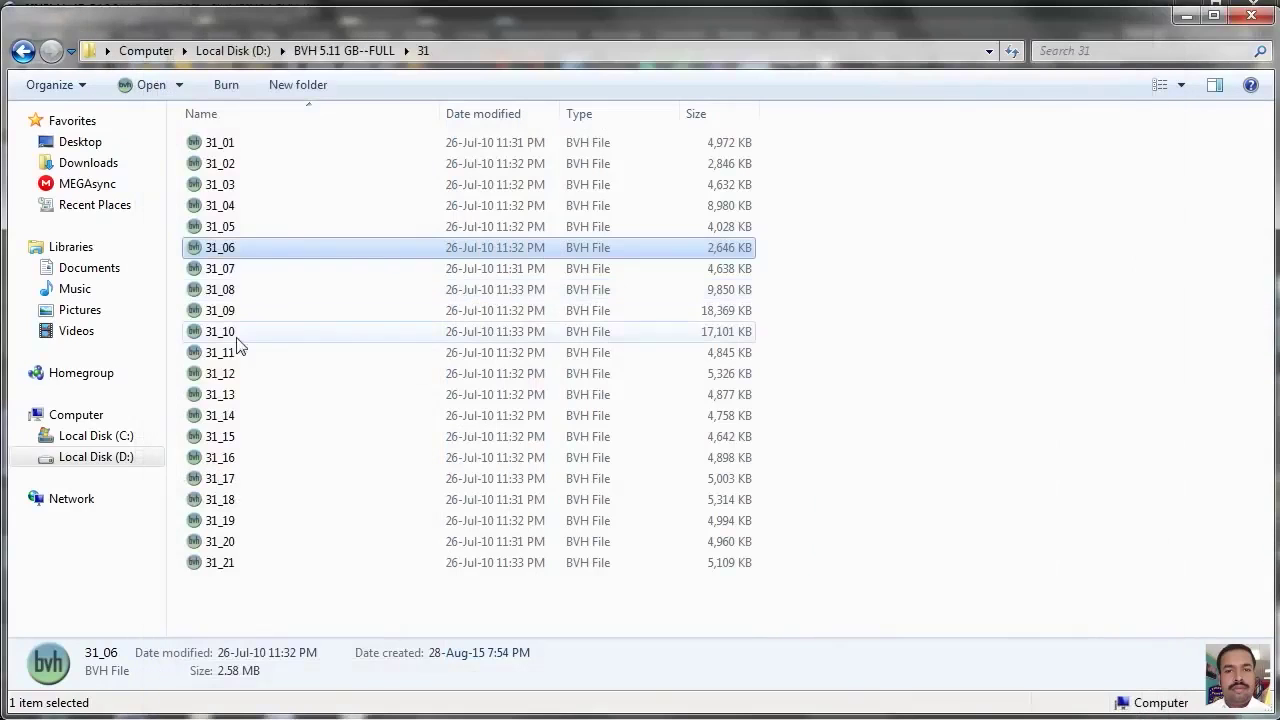
click(213, 373)
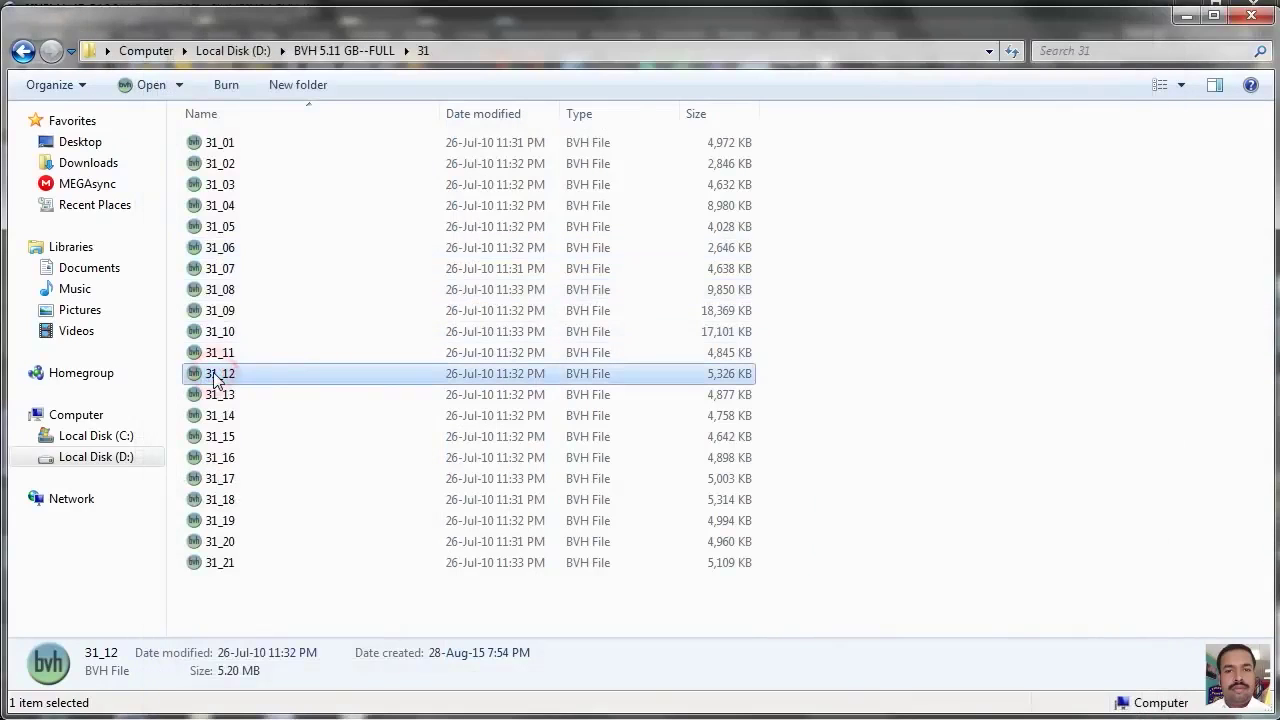
click(1249, 18)
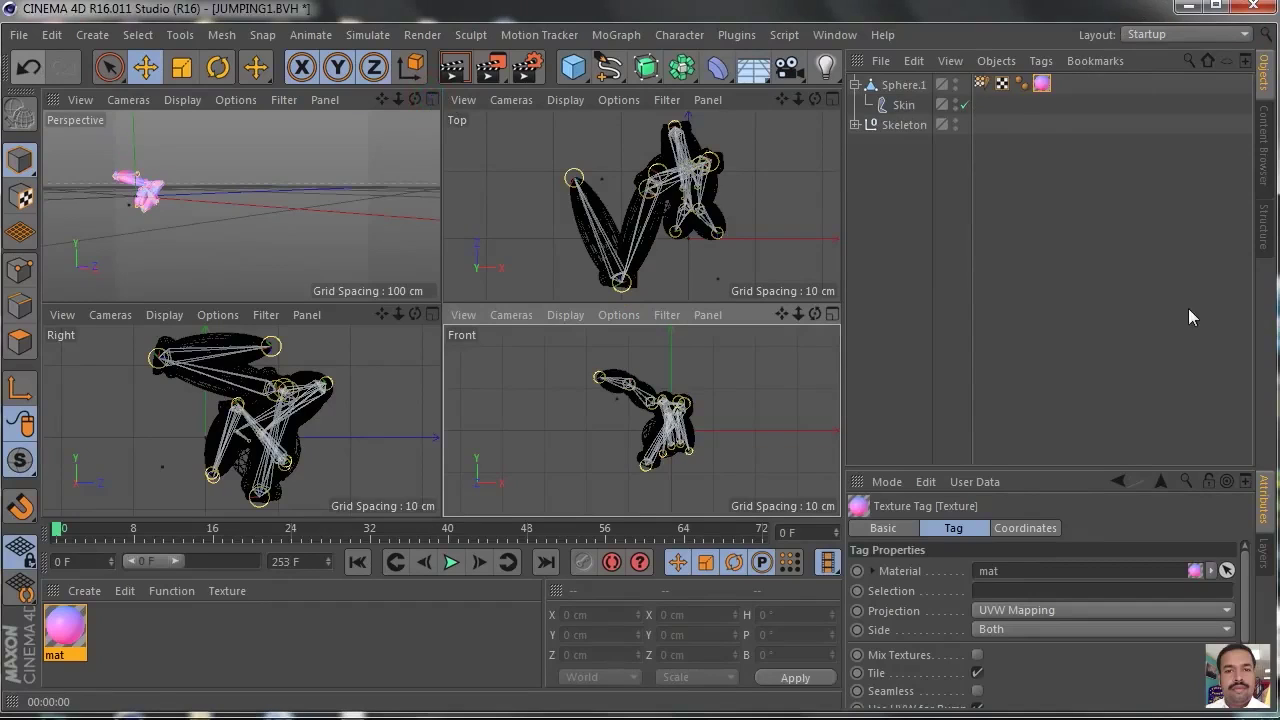
- Switch to bvhacker, play the 31_06 motion, orbit its preview, and reposition the window so its title bar shows
key(F1)
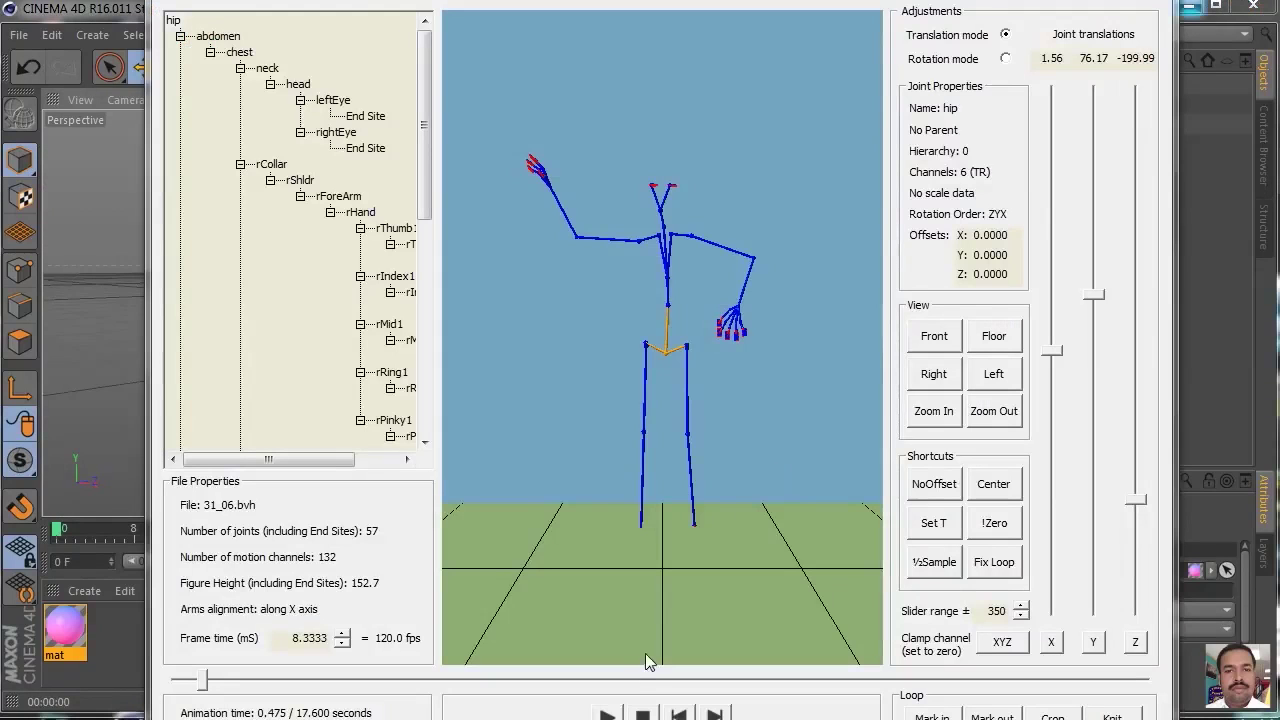
click(606, 714)
click(620, 366)
drag(670, 366, 622, 388)
drag(742, 176, 771, 196)
drag(548, 198, 514, 192)
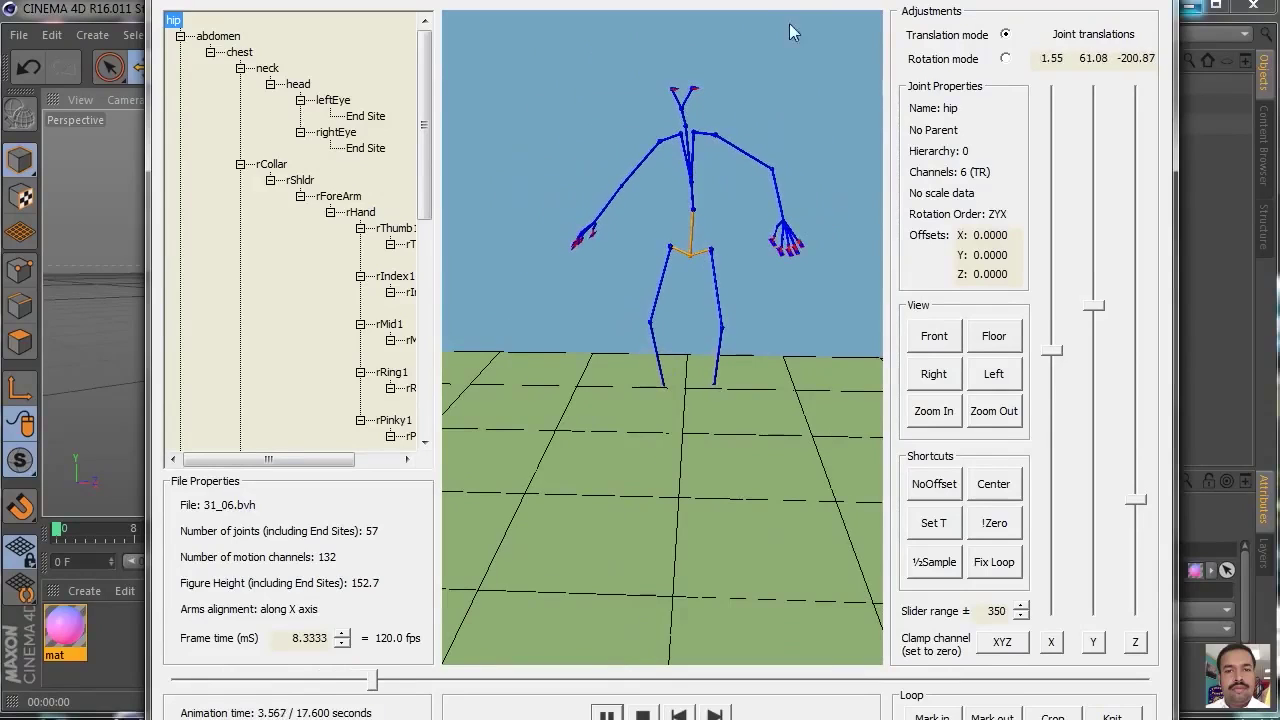
drag(791, 1, 755, 75)
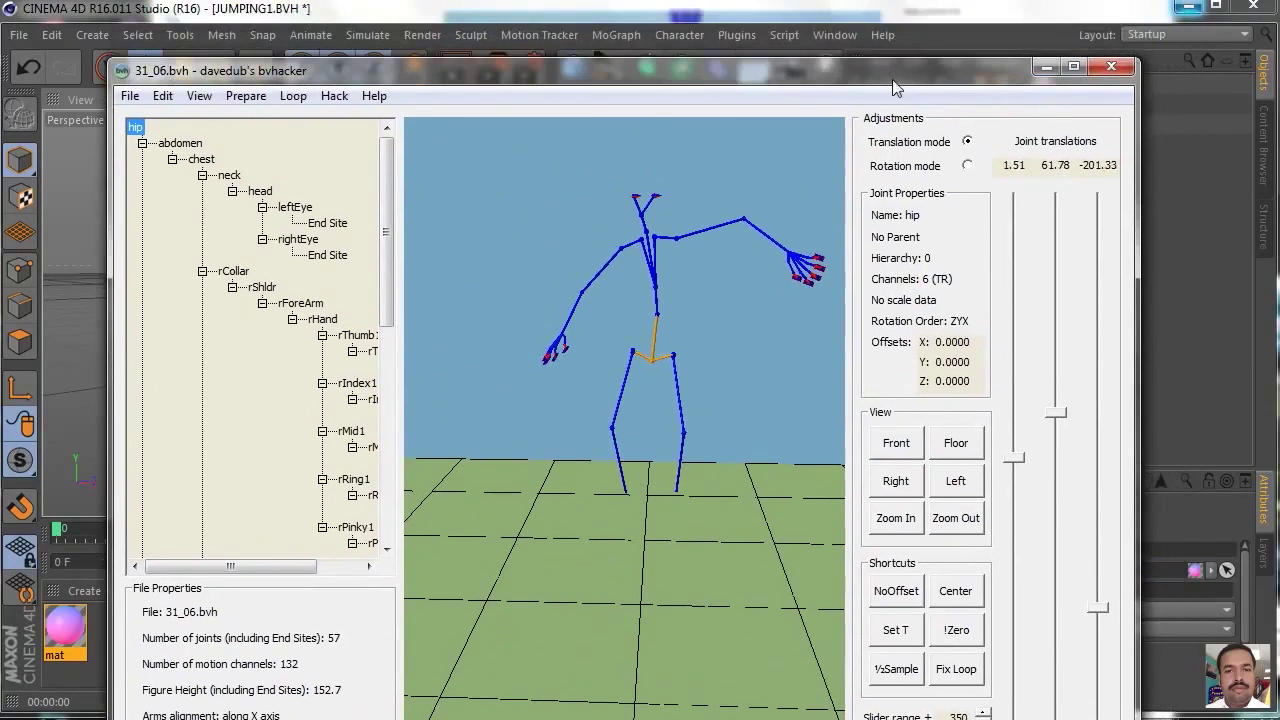
- Close bvhacker and play the textured JUMPING1 figure's animation in Cinema 4D's Perspective view
click(1112, 67)
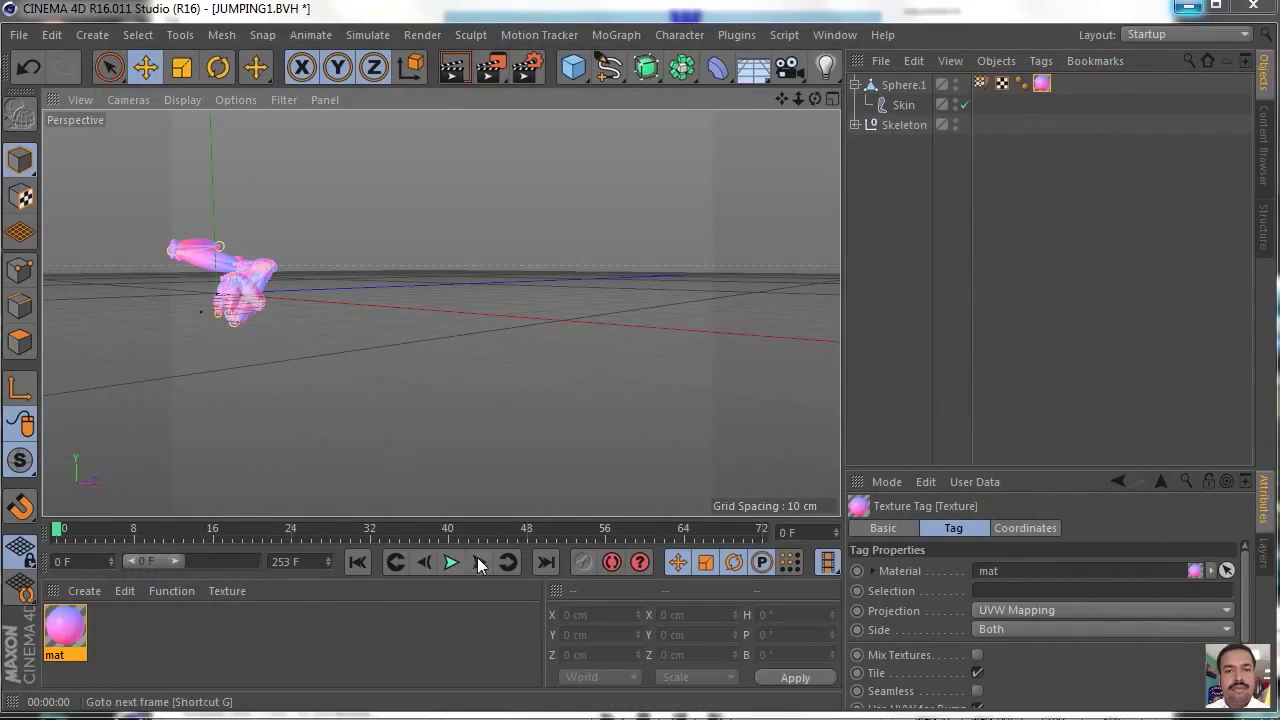
click(447, 564)
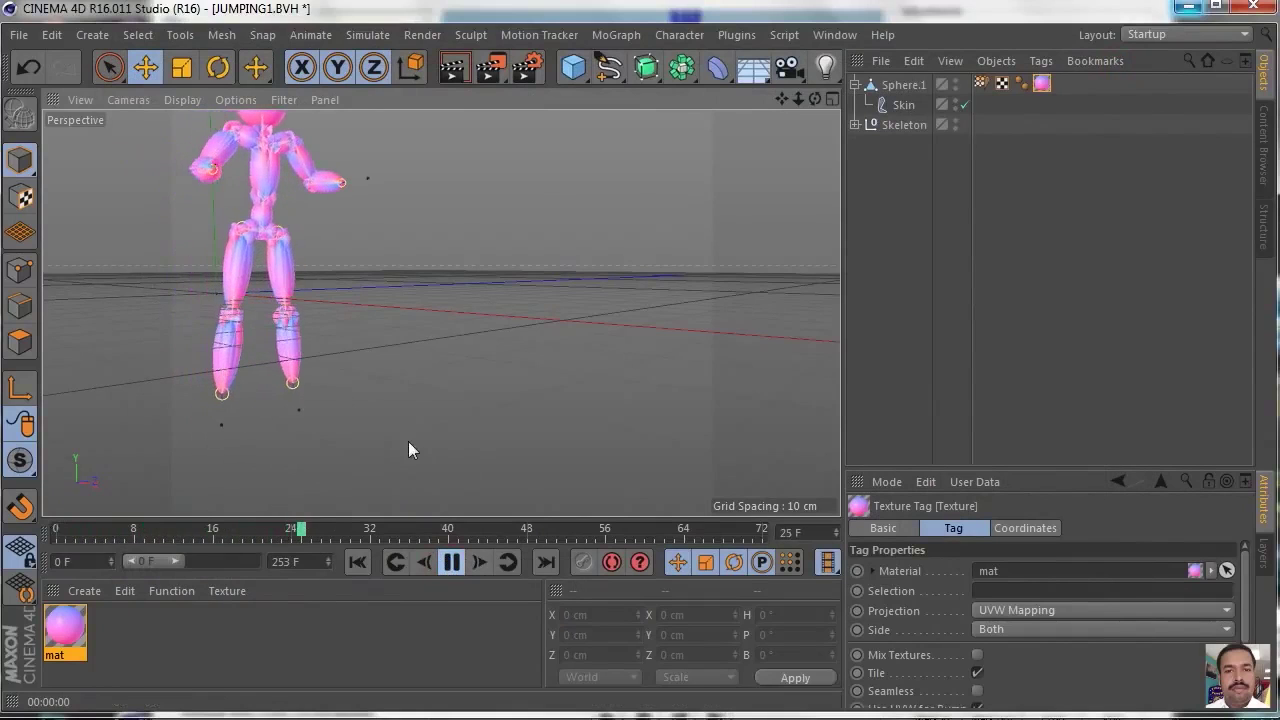
drag(798, 99, 441, 313)
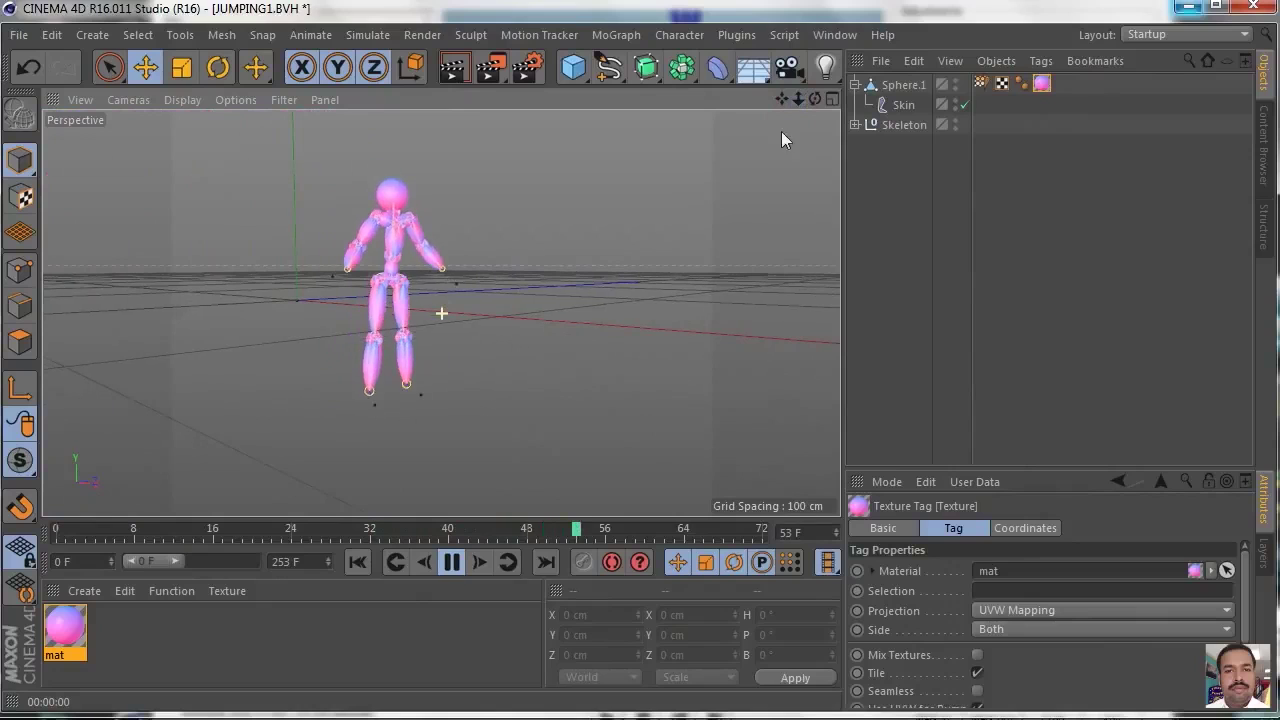
drag(782, 99, 440, 314)
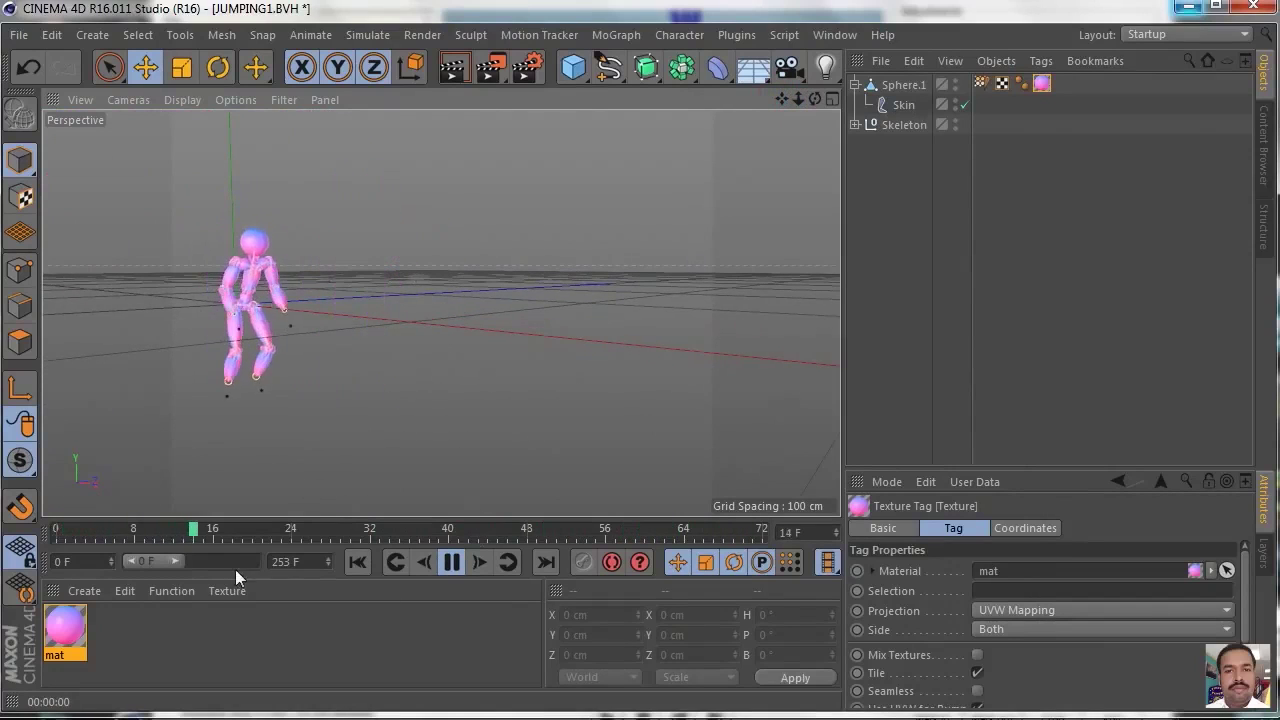
- Extend the timeline's preview range to cover frames 0 to 253, and review the playing figure from several angles before stopping playback
drag(169, 561, 333, 570)
drag(206, 562, 51, 570)
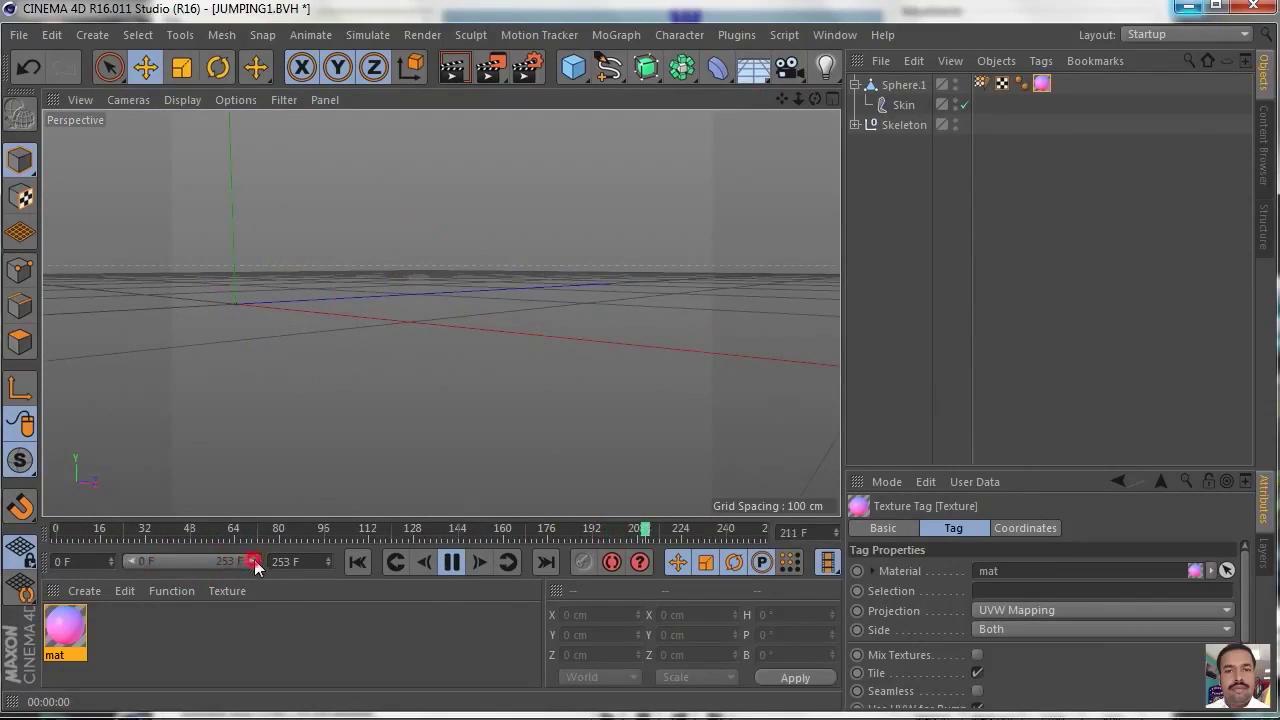
drag(815, 98, 735, 148)
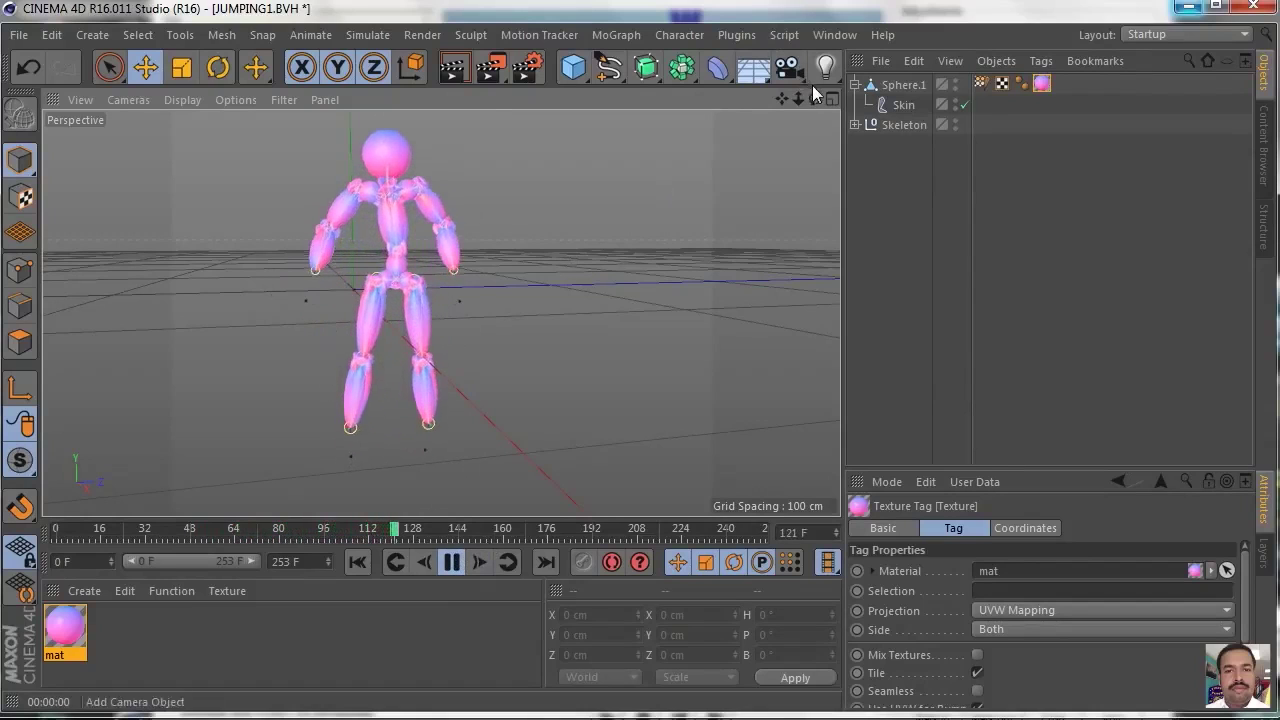
drag(815, 98, 441, 312)
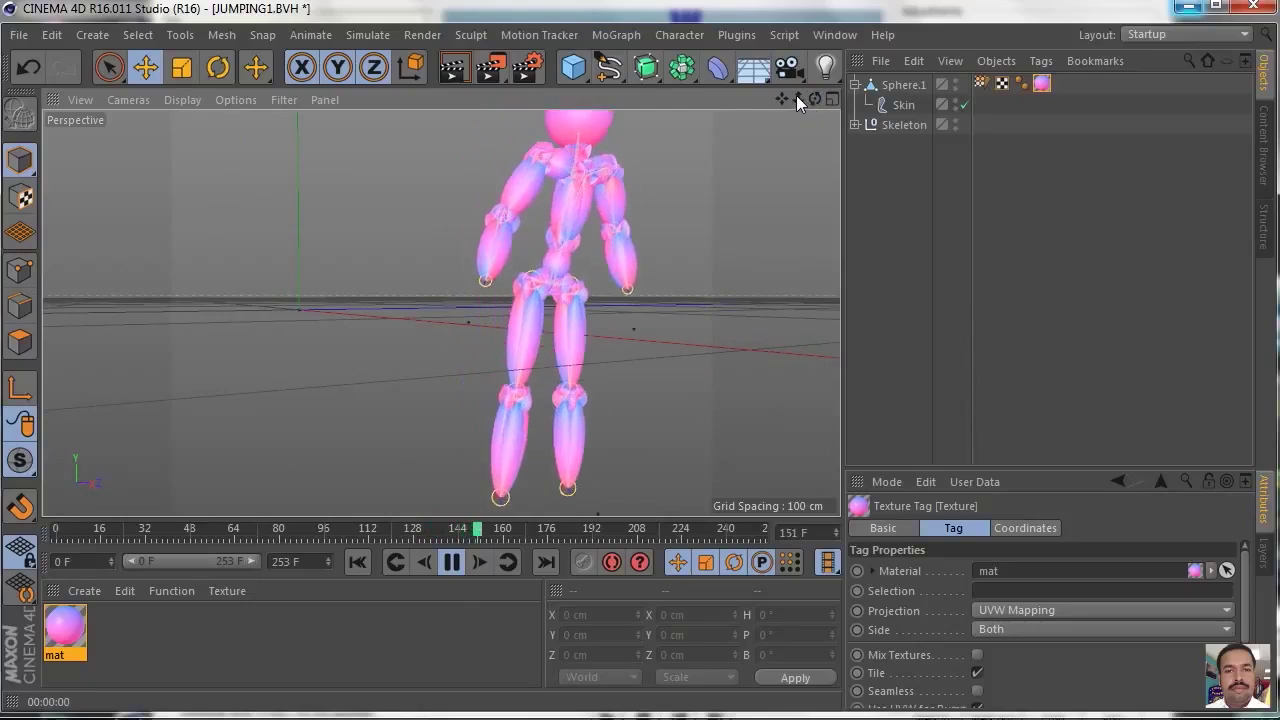
drag(798, 99, 711, 99)
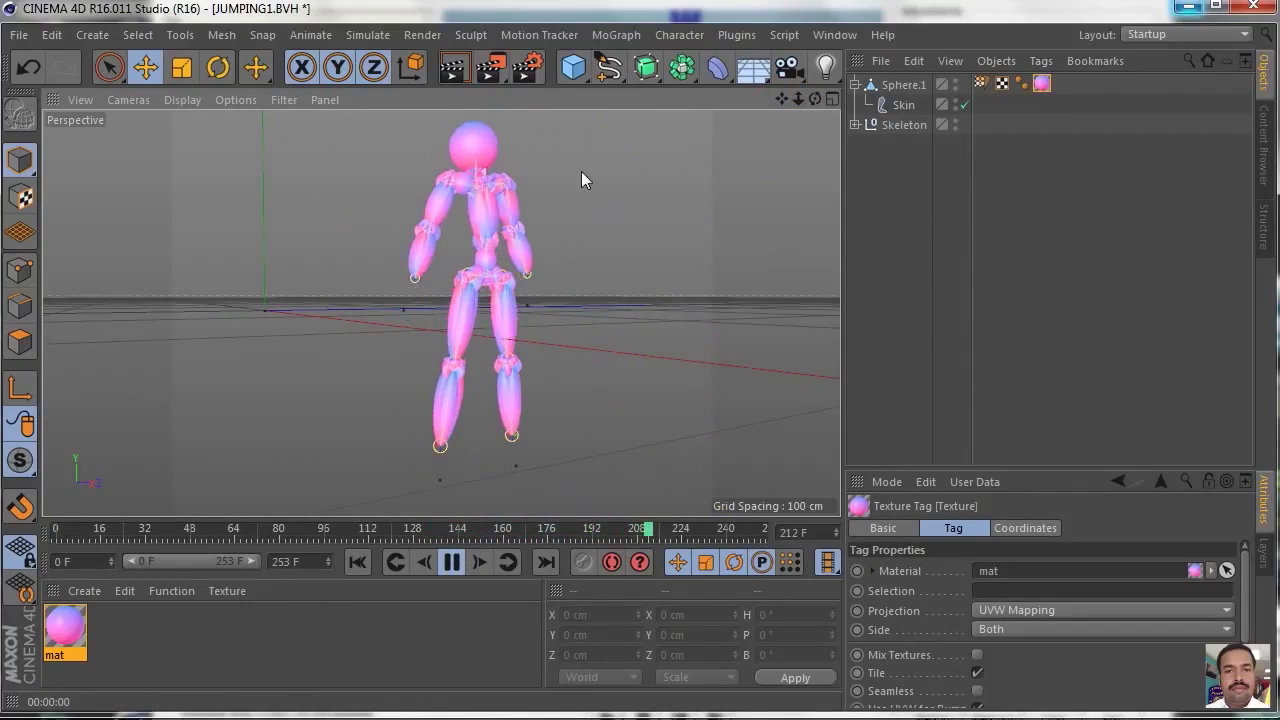
click(451, 562)
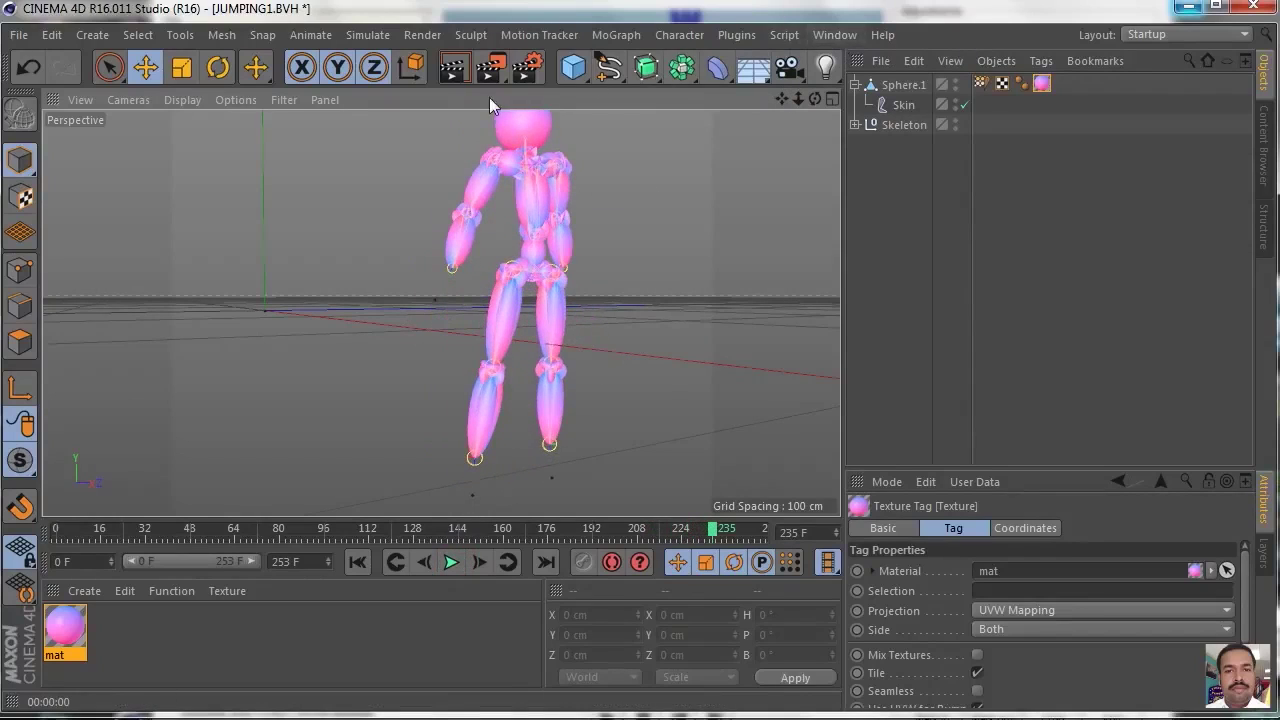
- Examine the animation tracks under Hips in the Timeline window, and close the Timeline
click(834, 34)
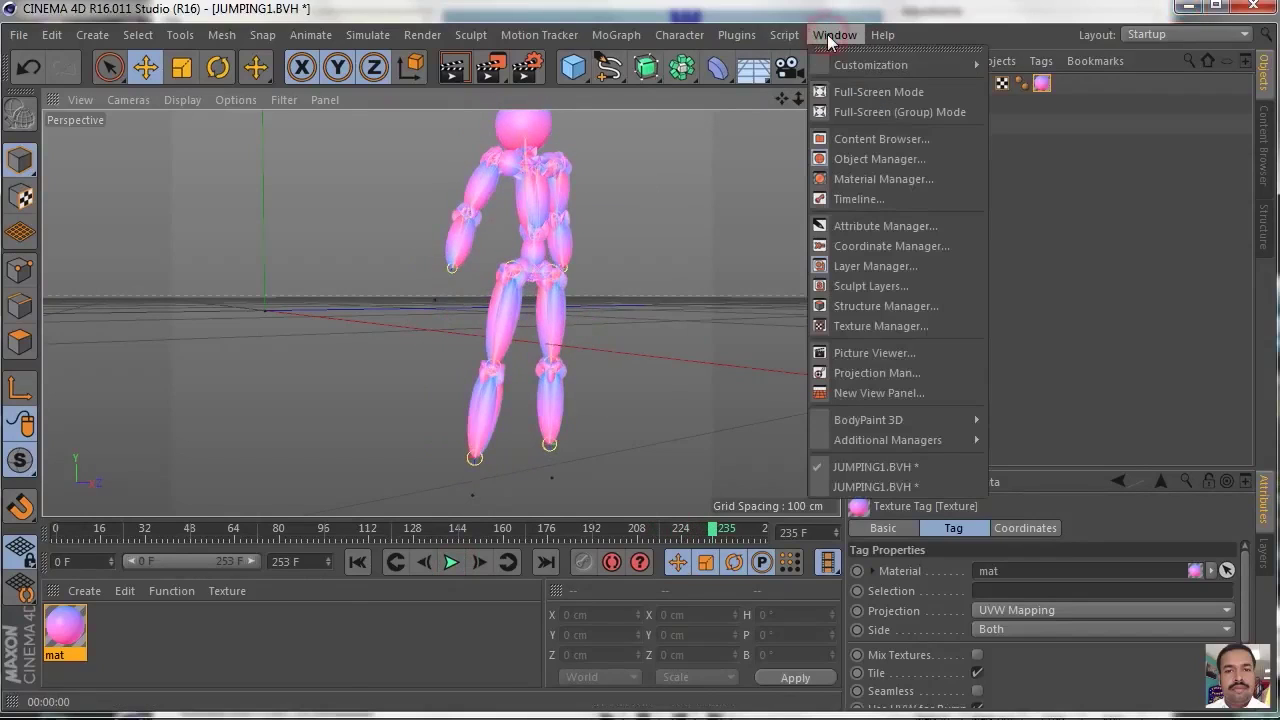
click(879, 203)
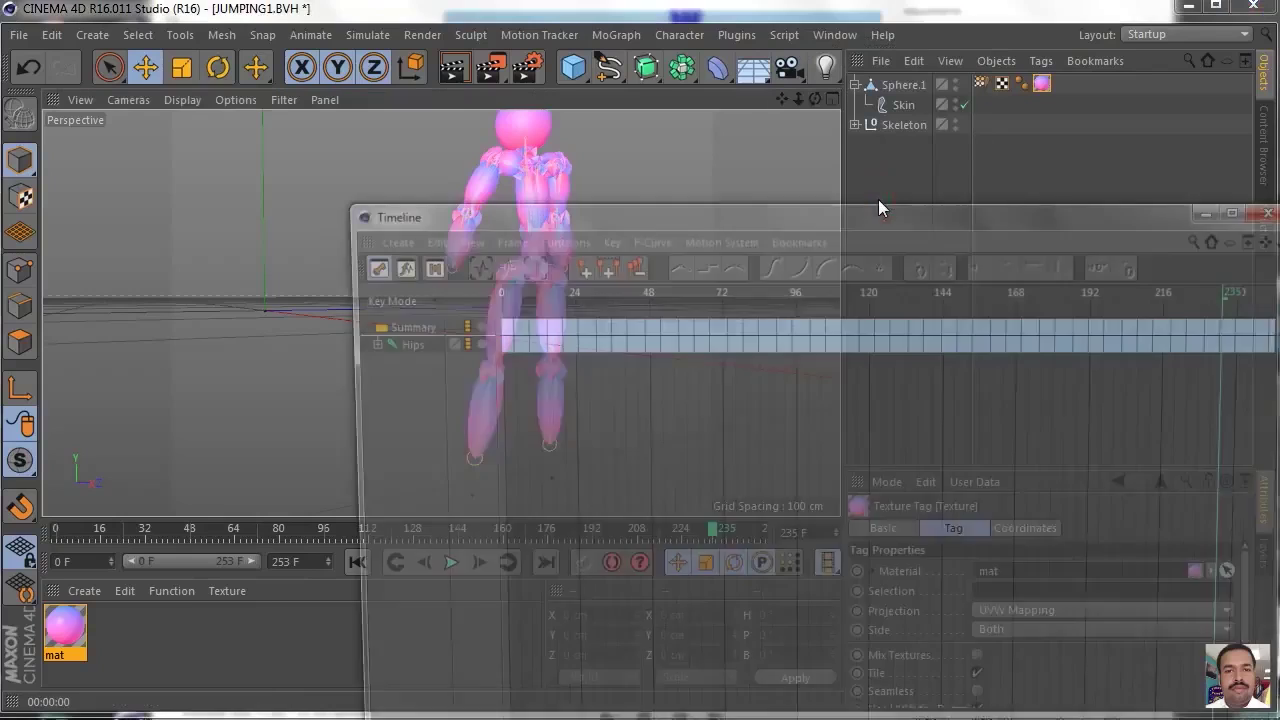
drag(869, 227, 611, 146)
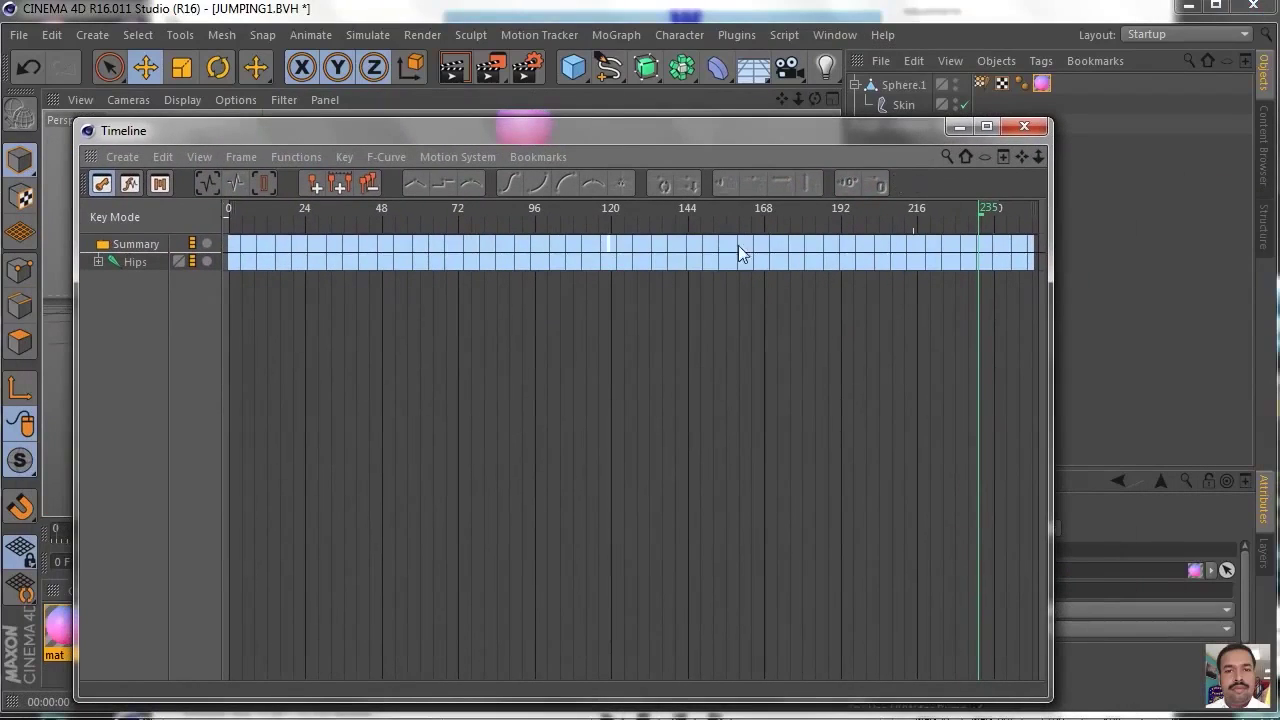
click(98, 262)
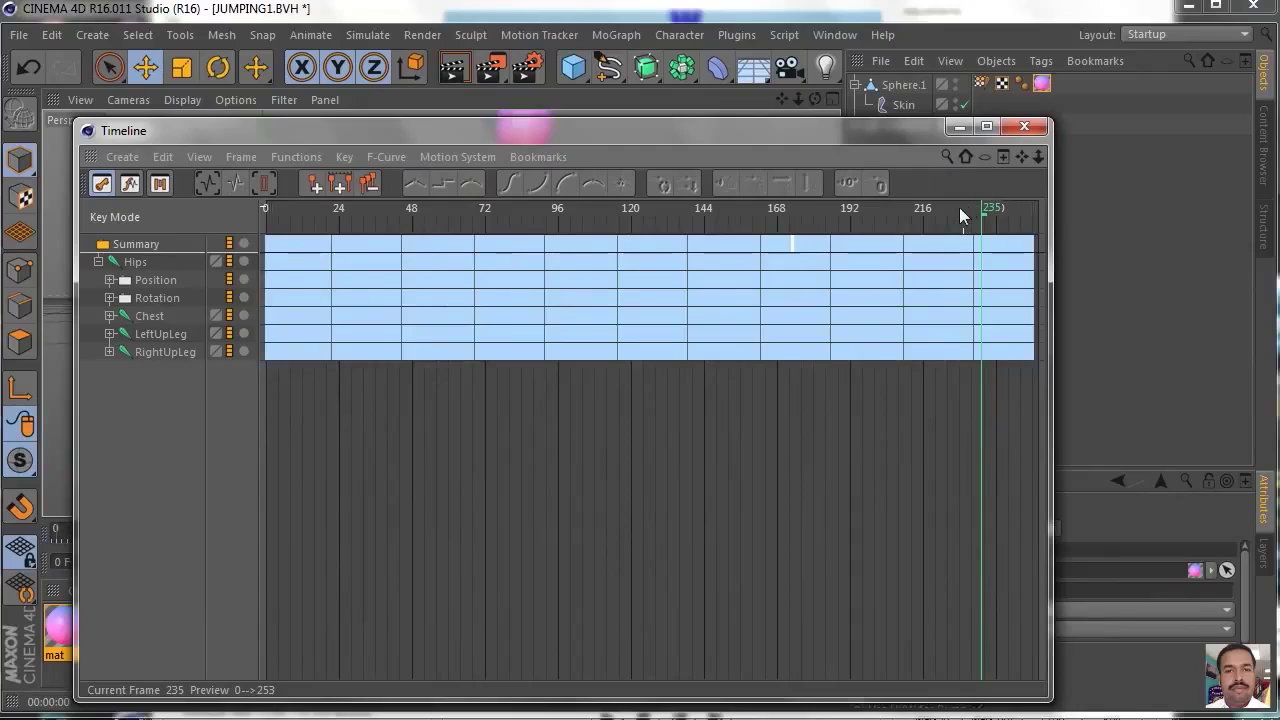
click(1018, 130)
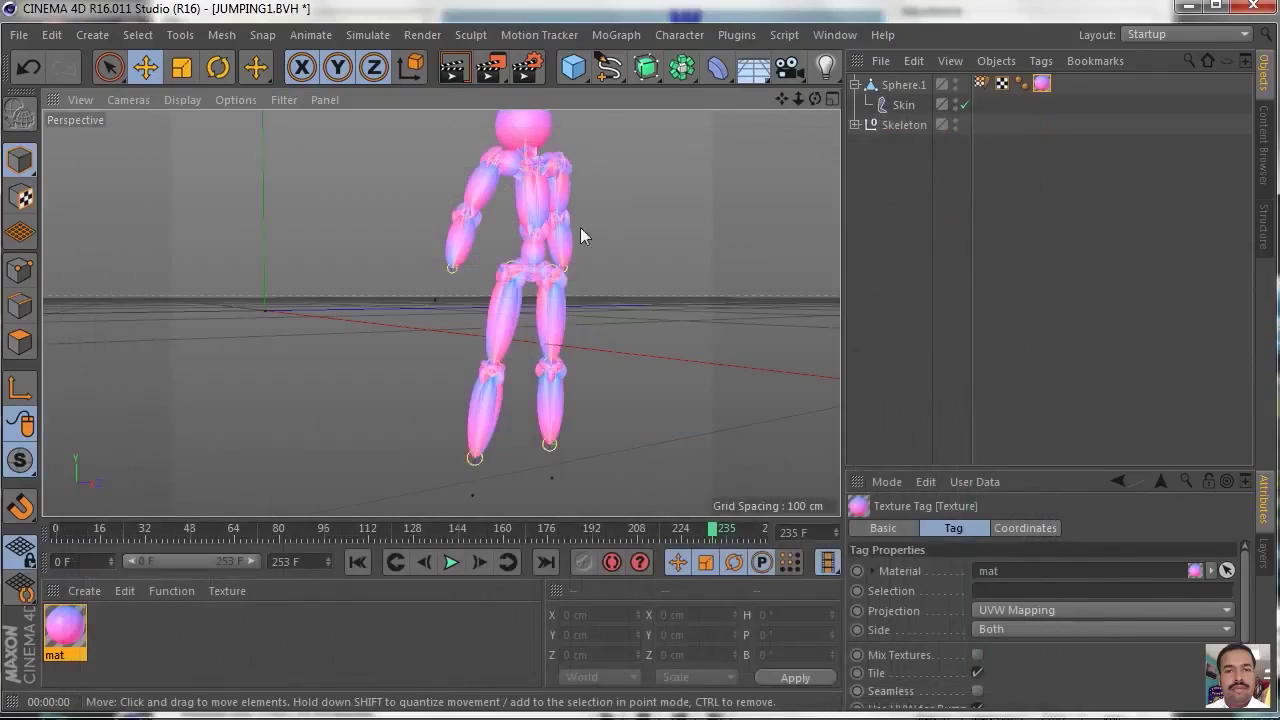
drag(781, 98, 633, 117)
mouse_move(799, 98)
mouse_down()
mouse_move(780, 98)
mouse_move(850, 100)
mouse_move(790, 100)
mouse_move(813, 103)
mouse_up()
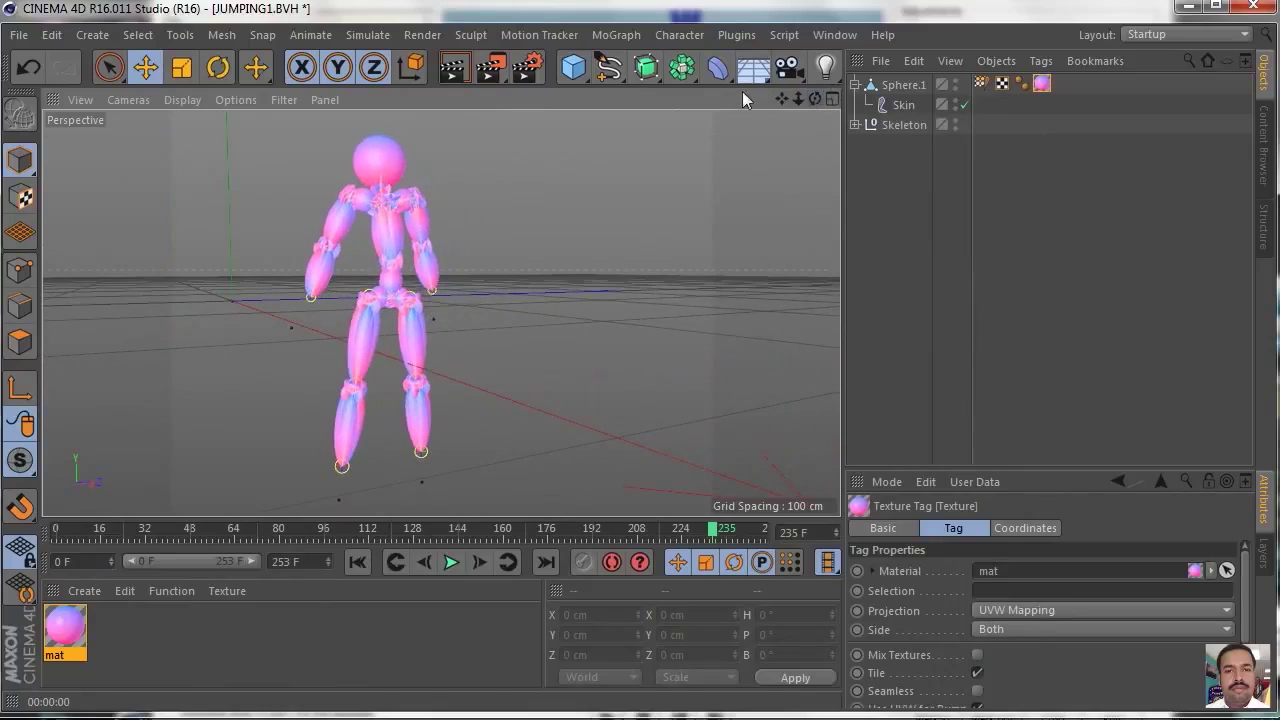